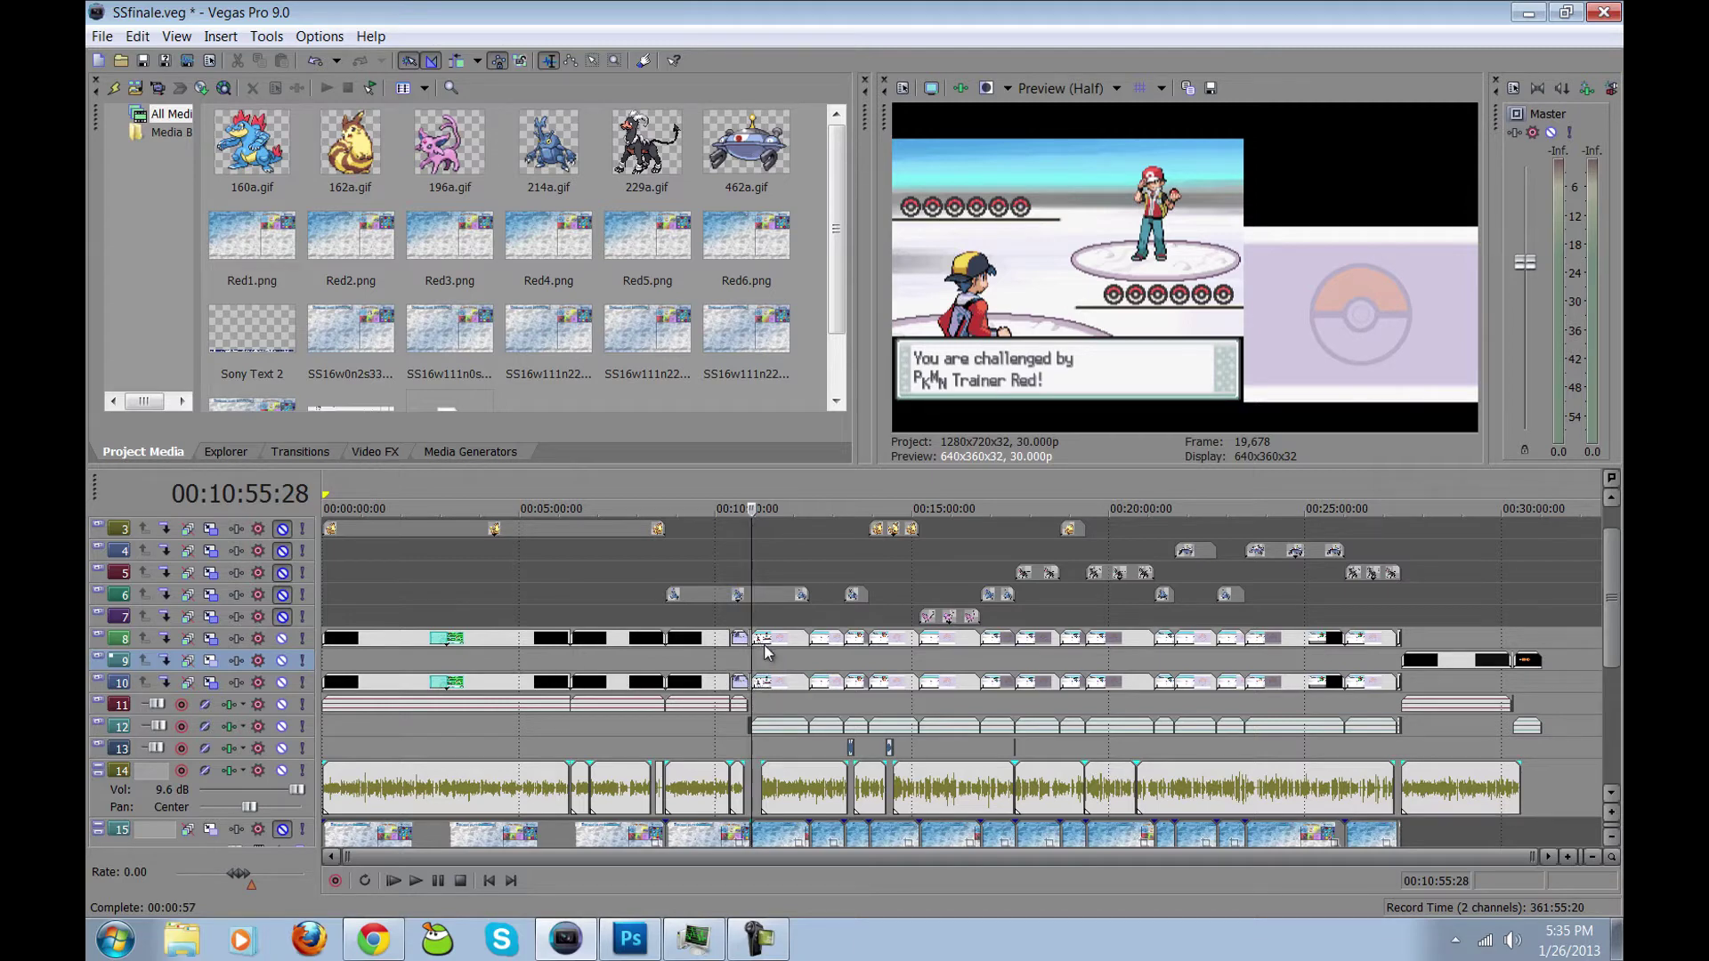
Step: Crop the track 8 game clip top and bottom to 960×576 with Y center 288
left_click(769, 641)
right_click(769, 643)
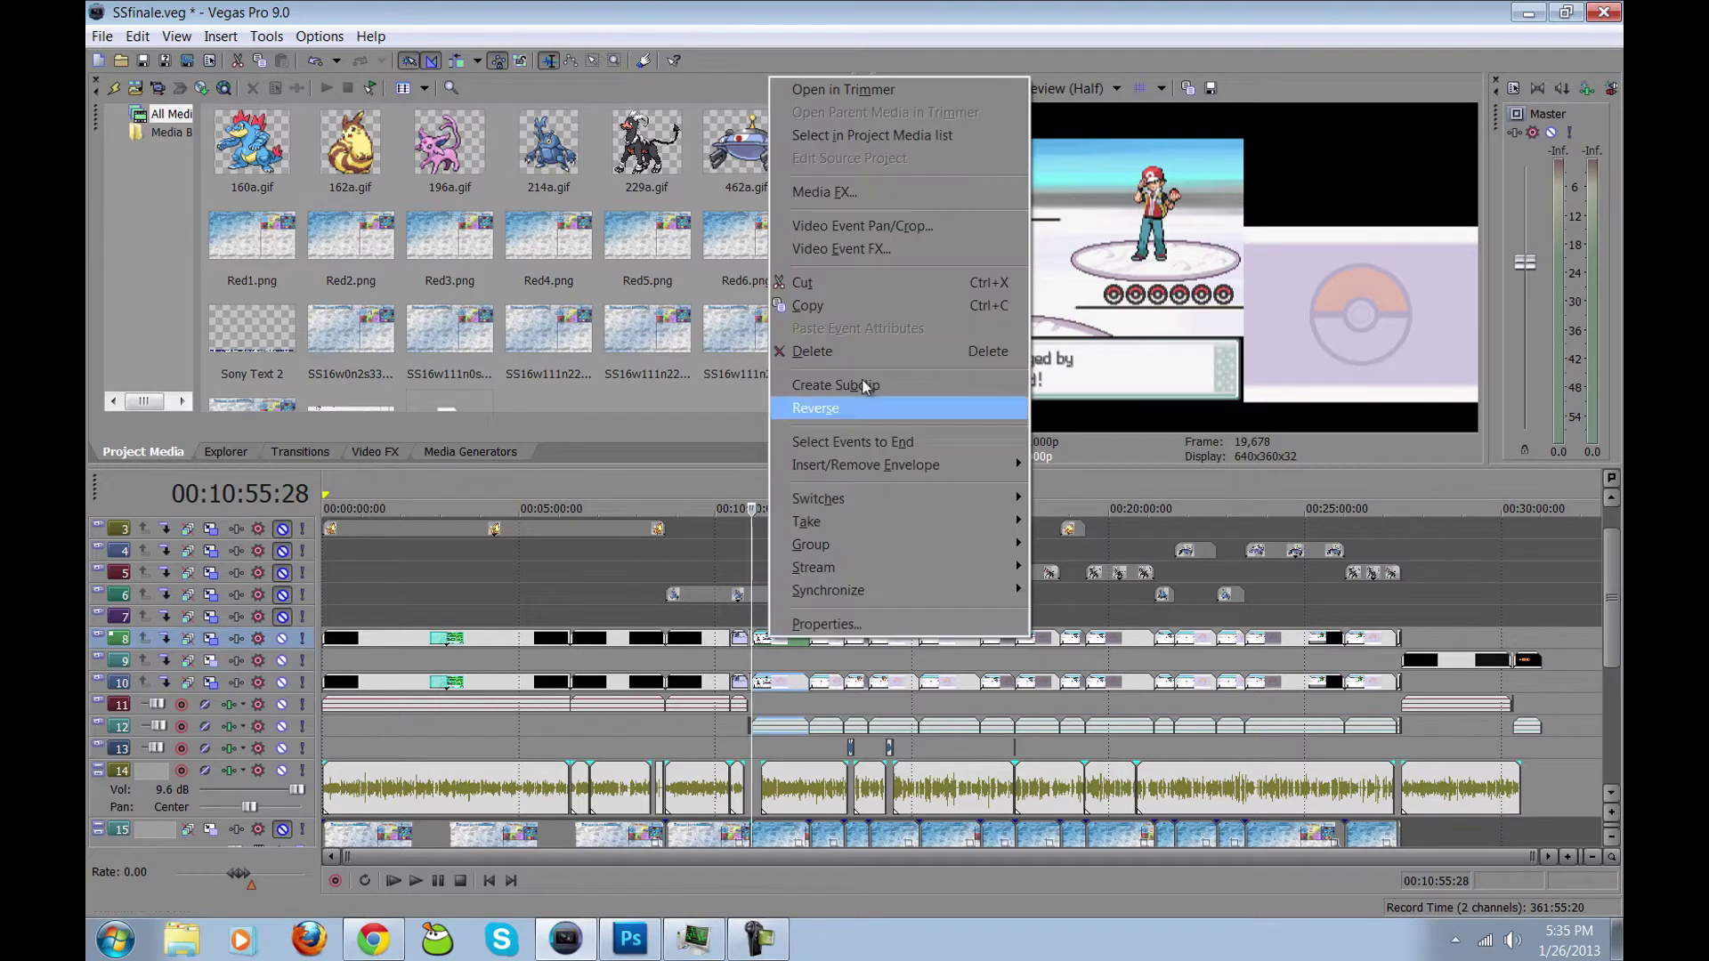
left_click(953, 225)
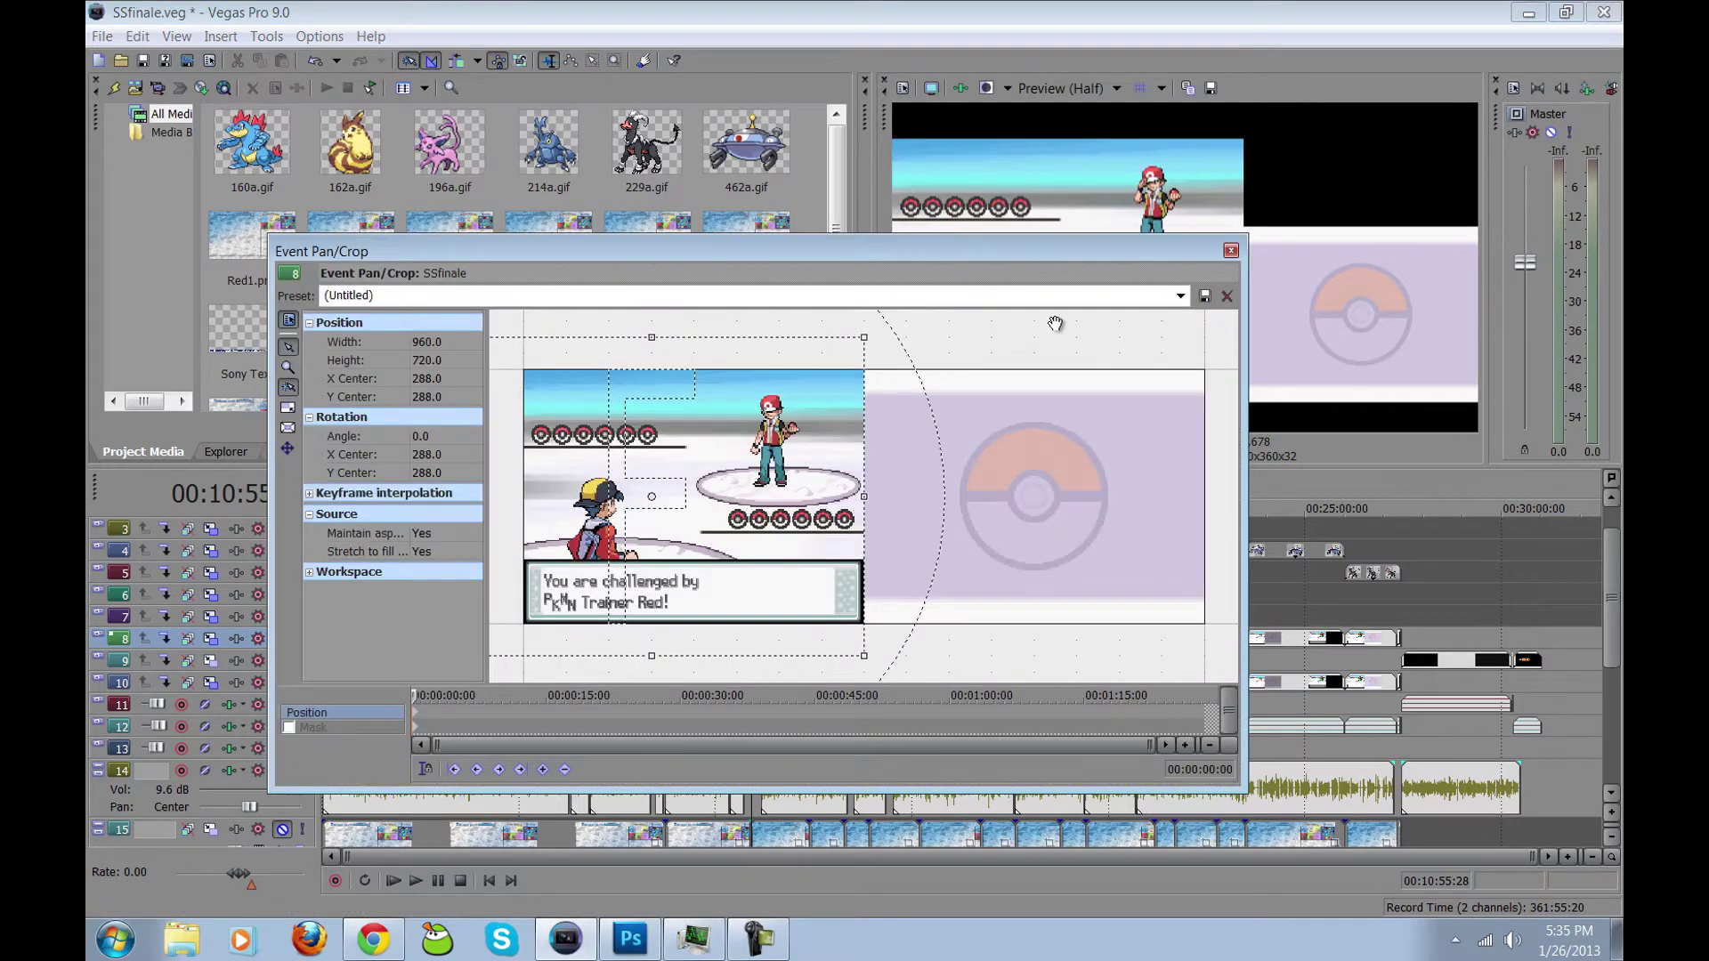
left_click(1180, 296)
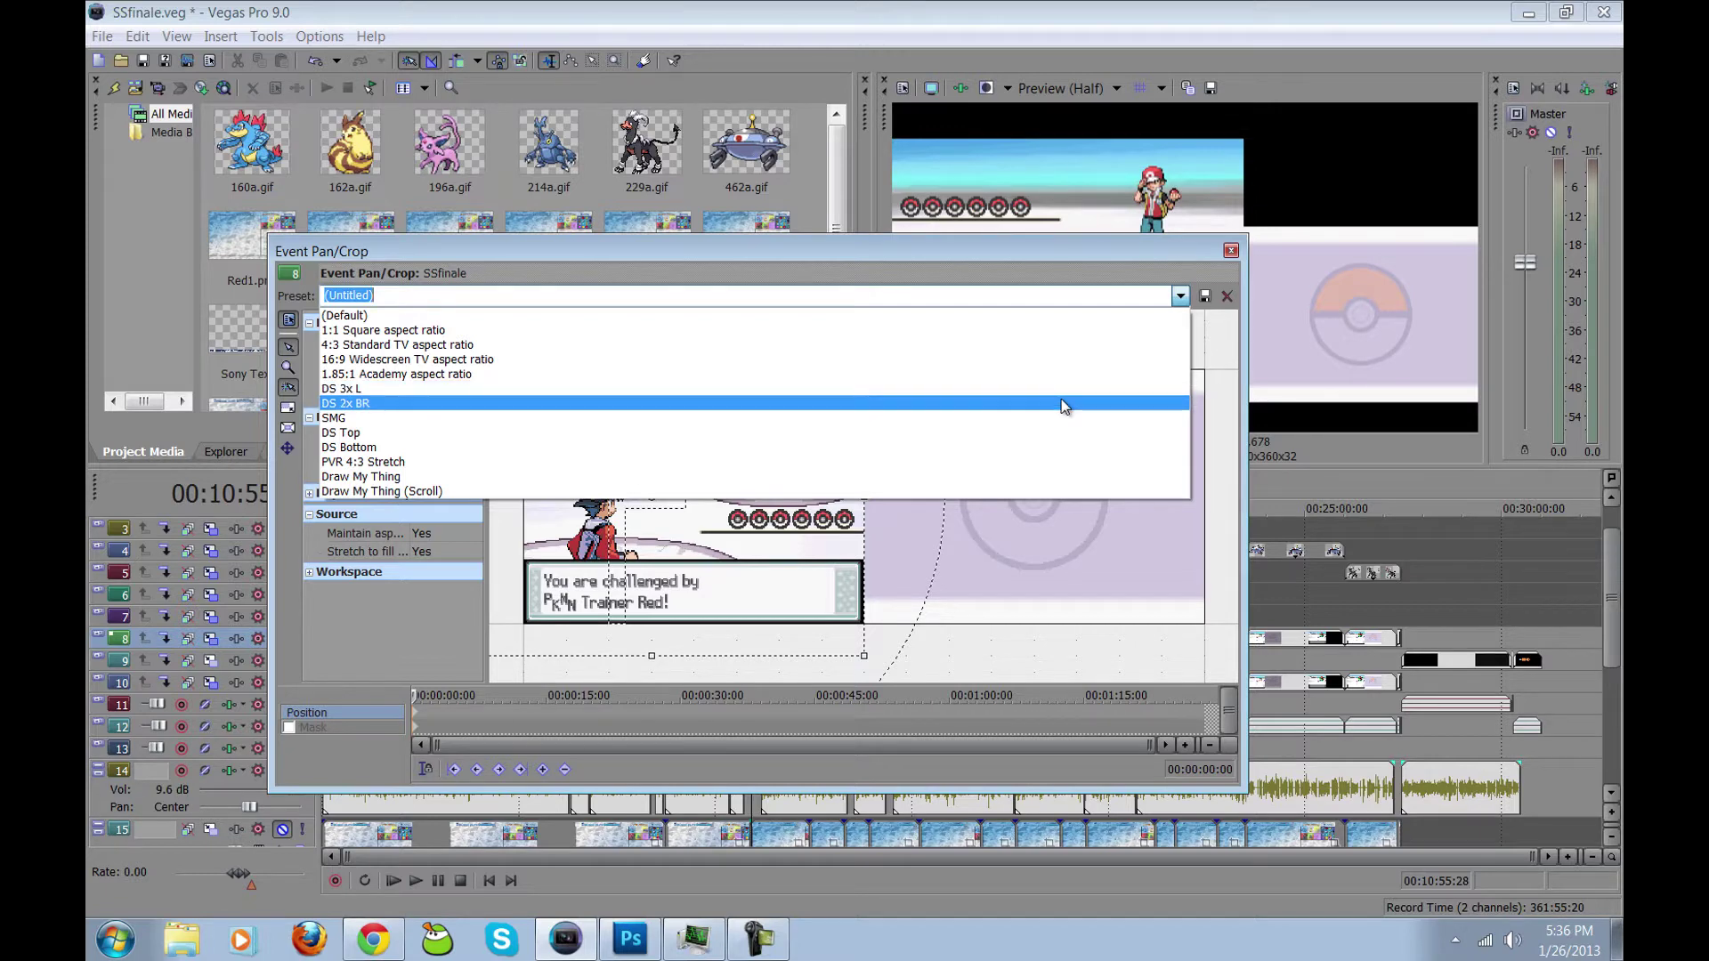
left_click(1232, 252)
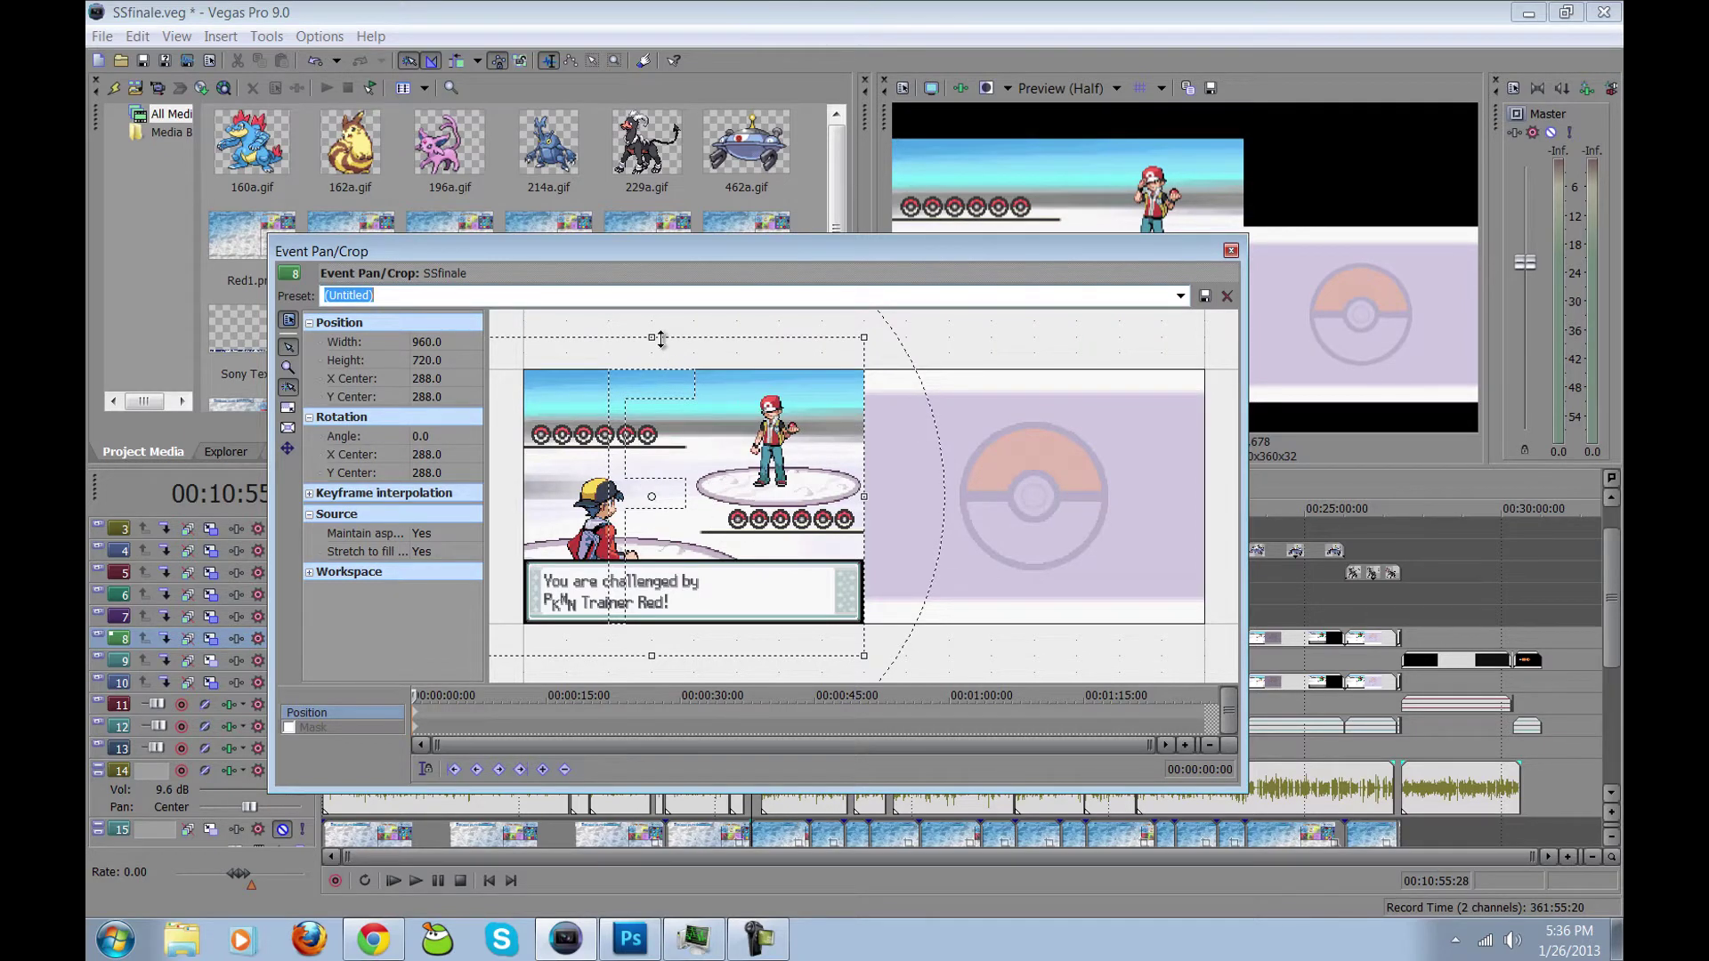
left_click_drag(662, 338, 668, 373)
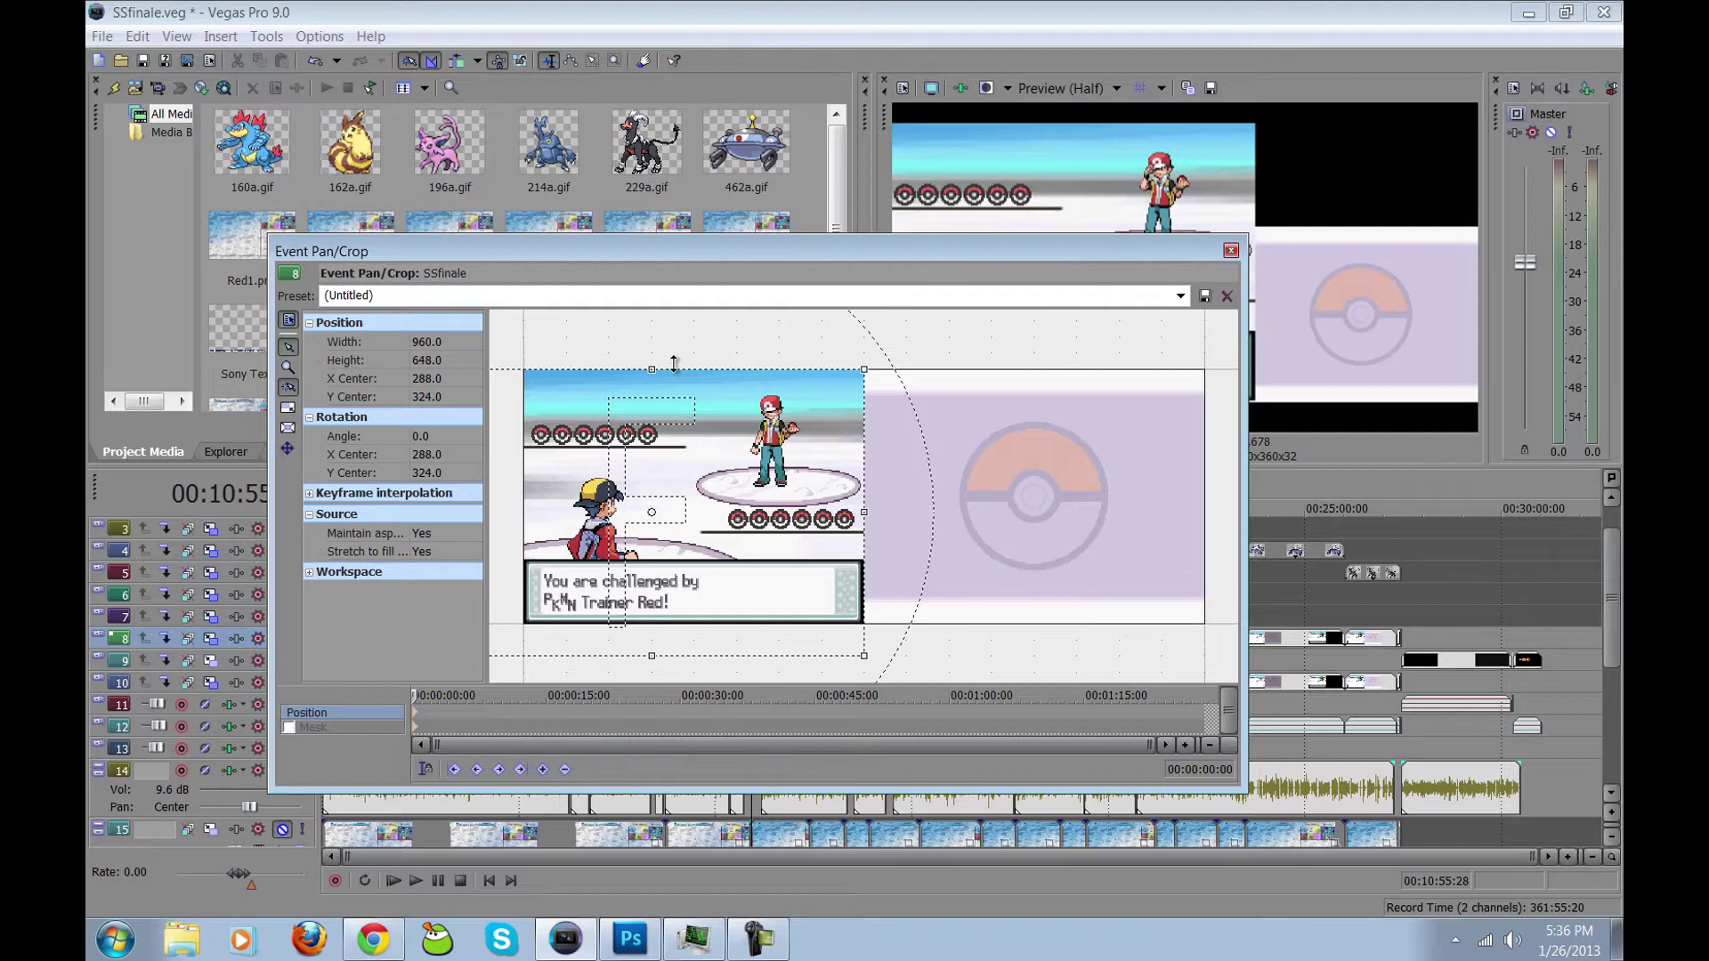
left_click_drag(659, 656, 666, 623)
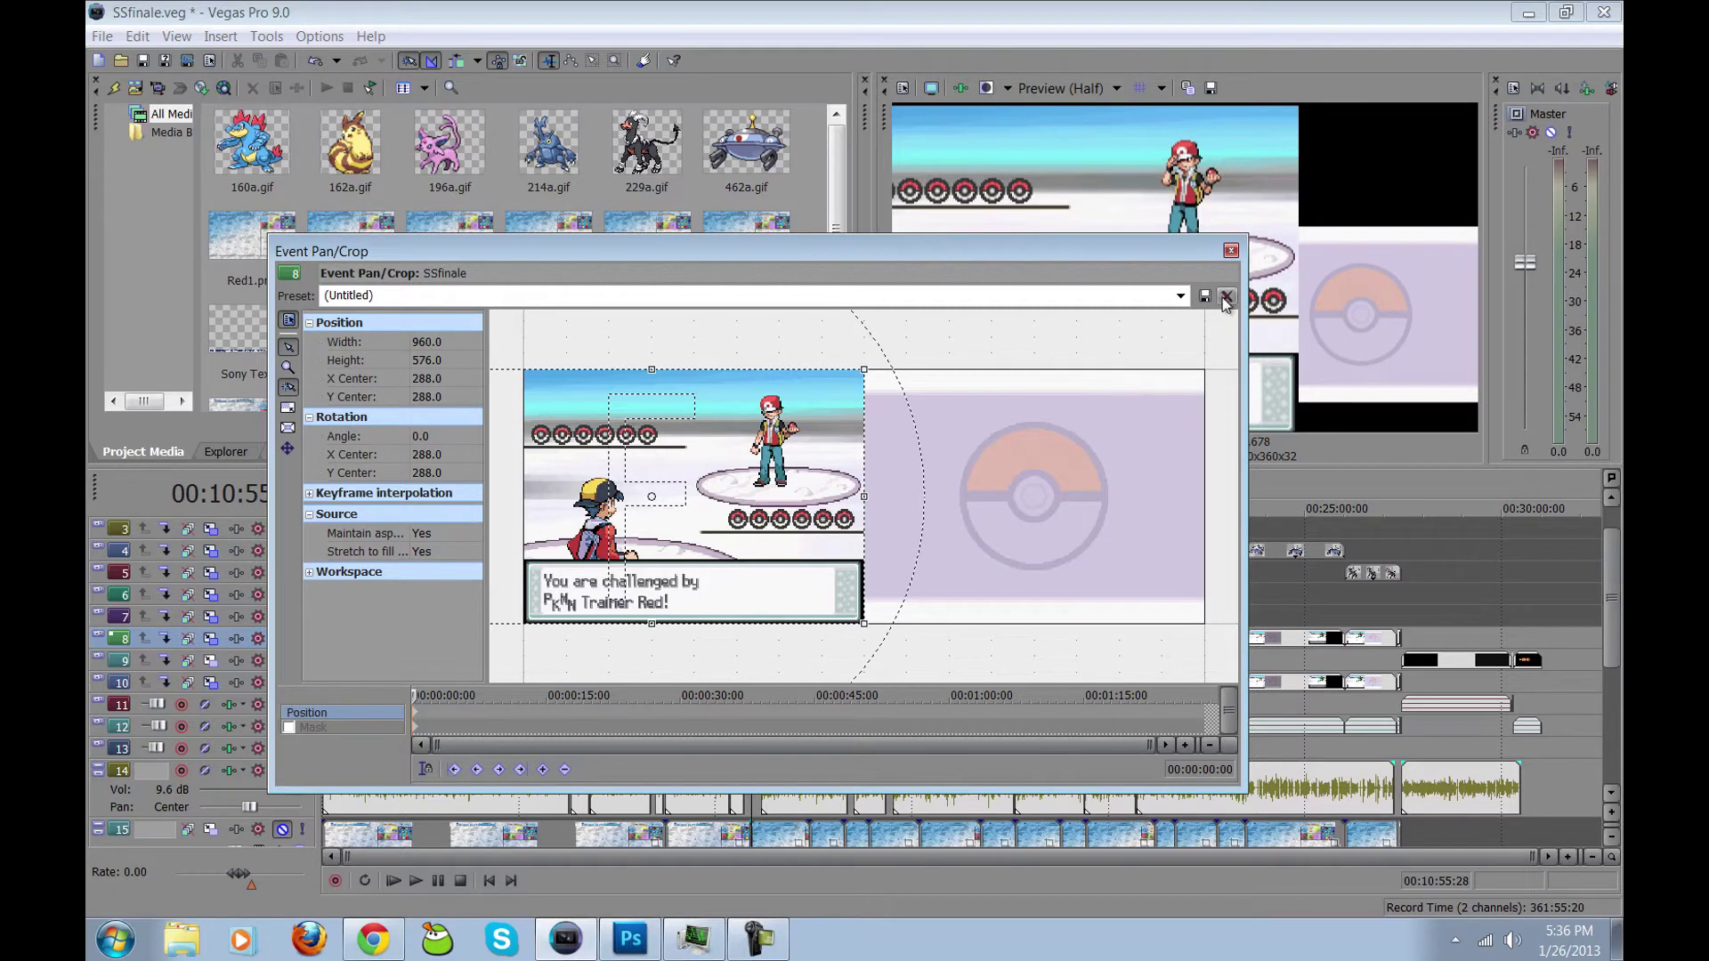
left_click(1231, 251)
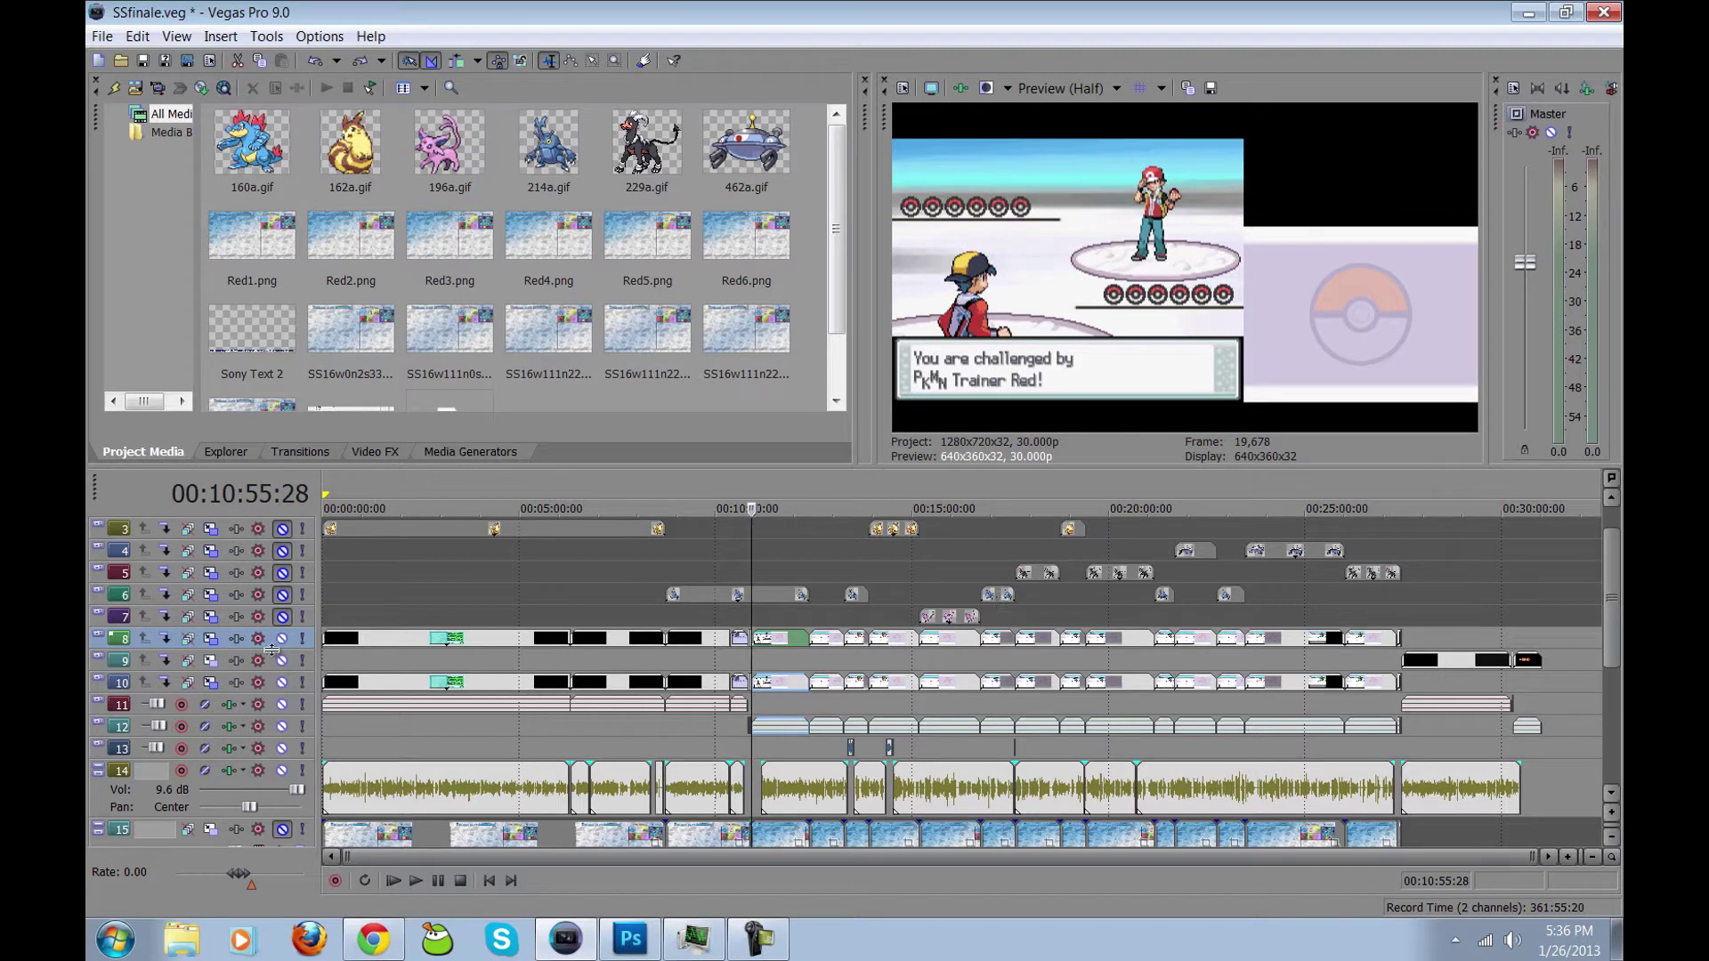
Step: Apply the DS 2x BR track motion preset to track 8 (X 608, Y -103, 1280×720)
left_click(212, 640)
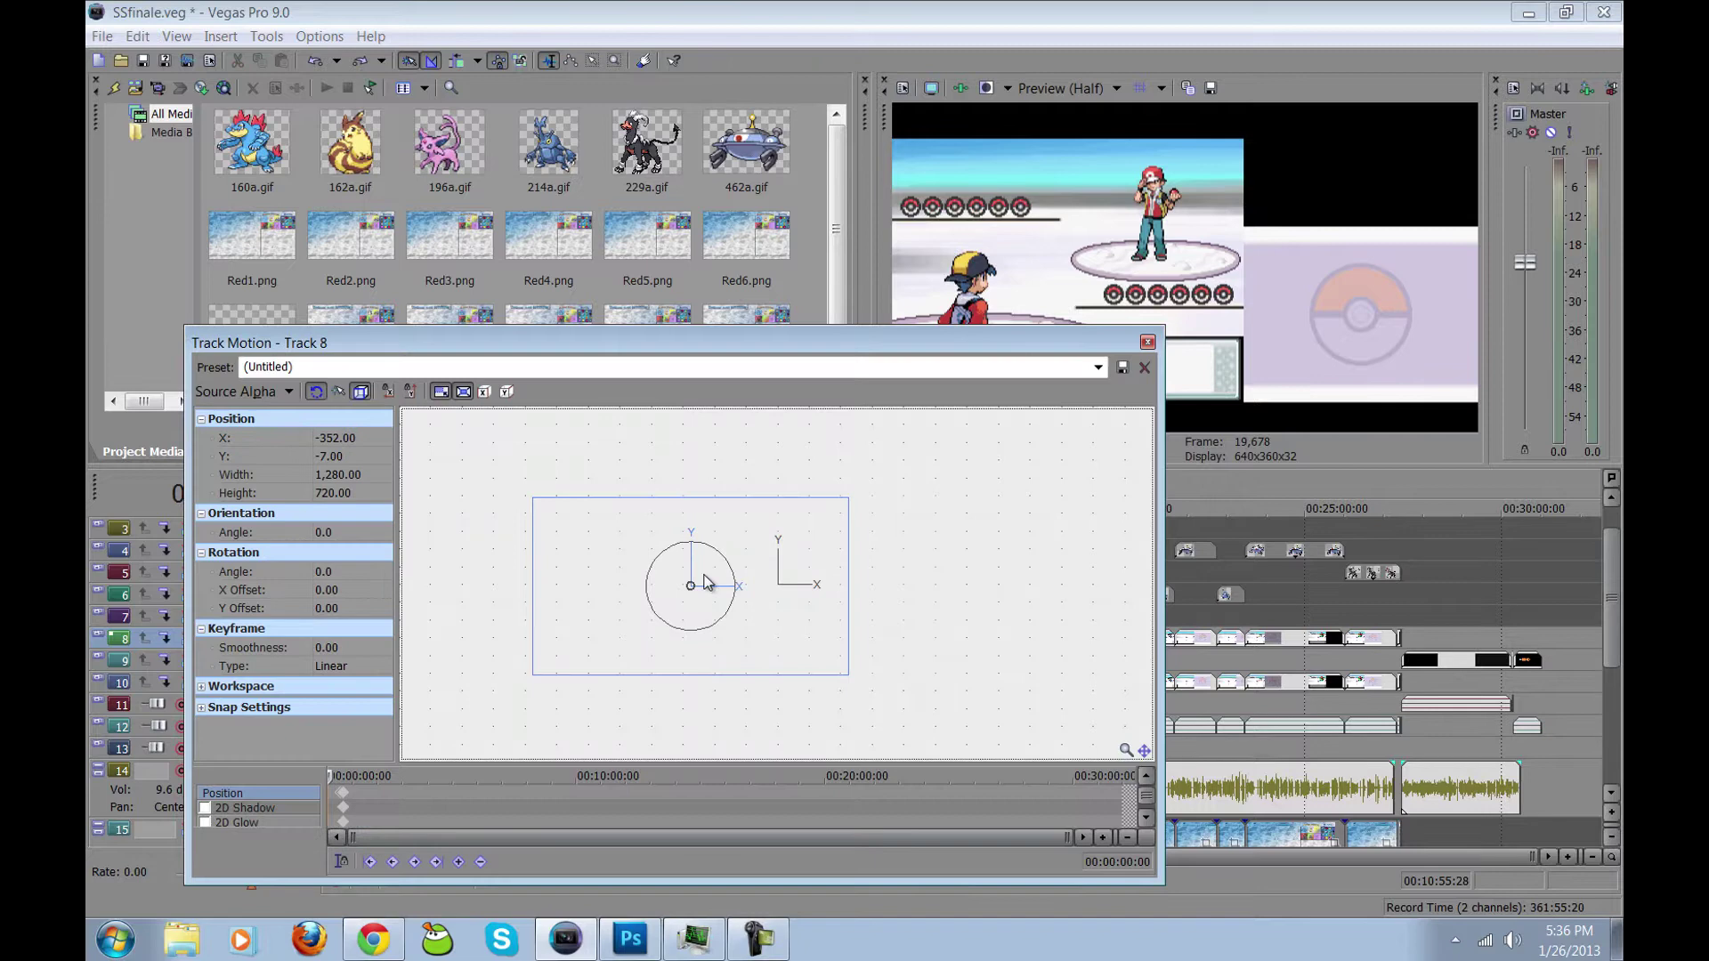
left_click_drag(756, 566, 862, 545)
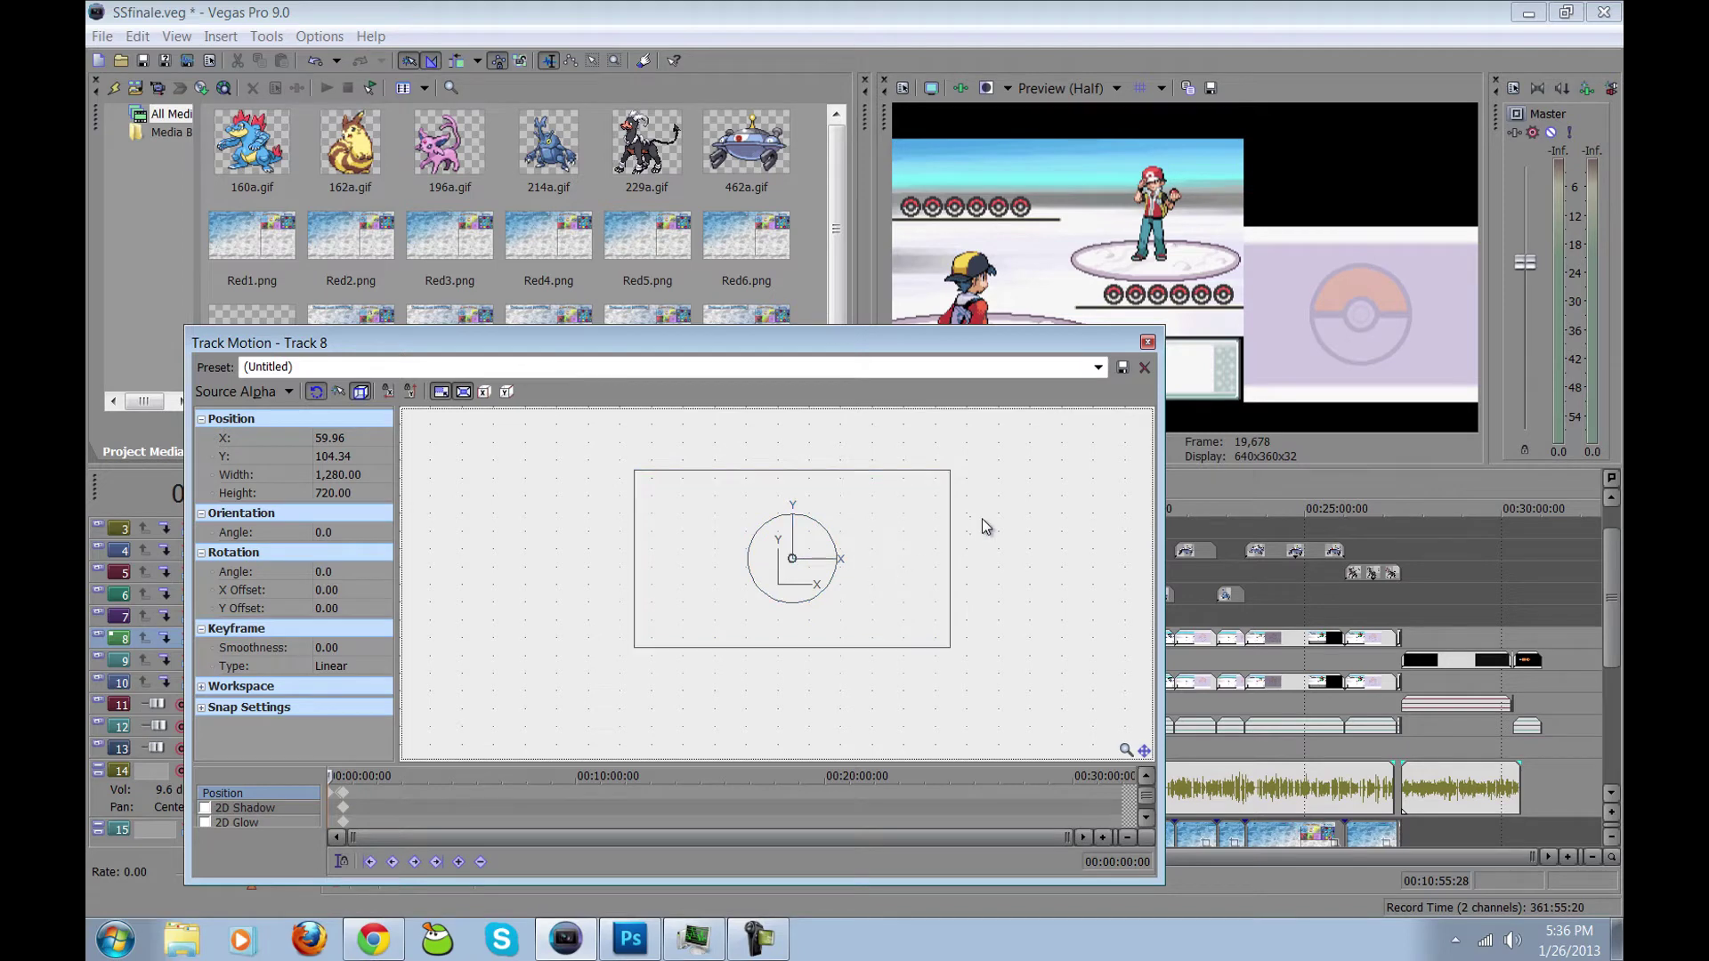
left_click(1148, 344)
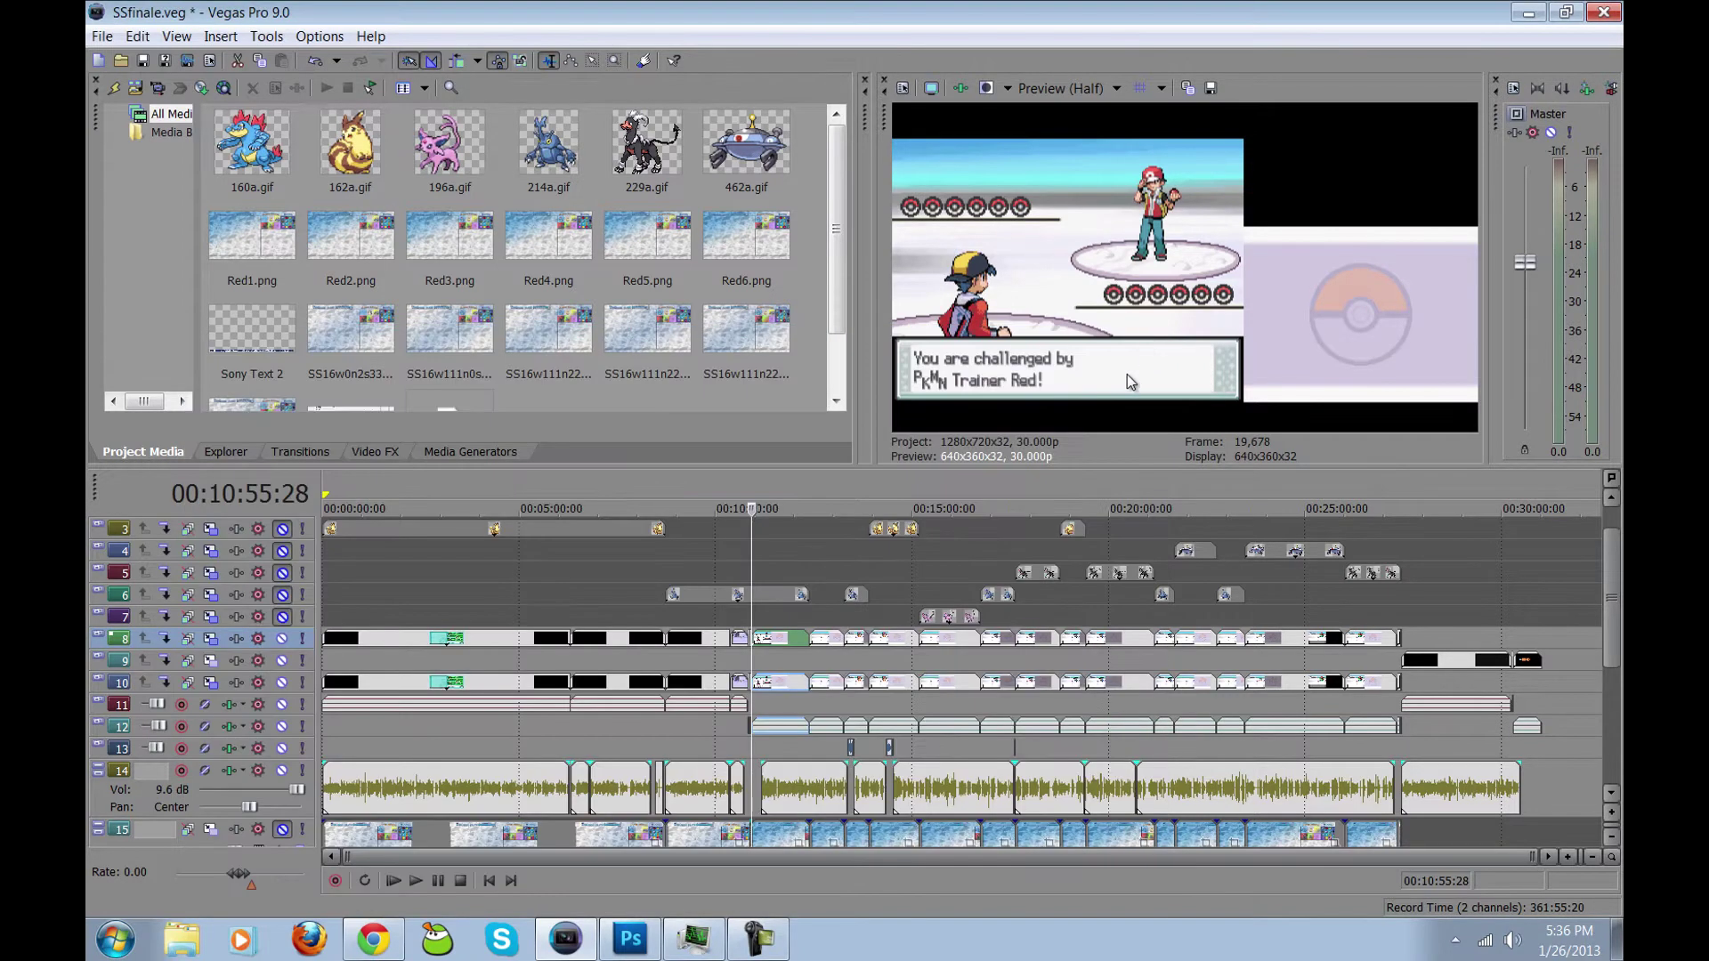
left_click(210, 639)
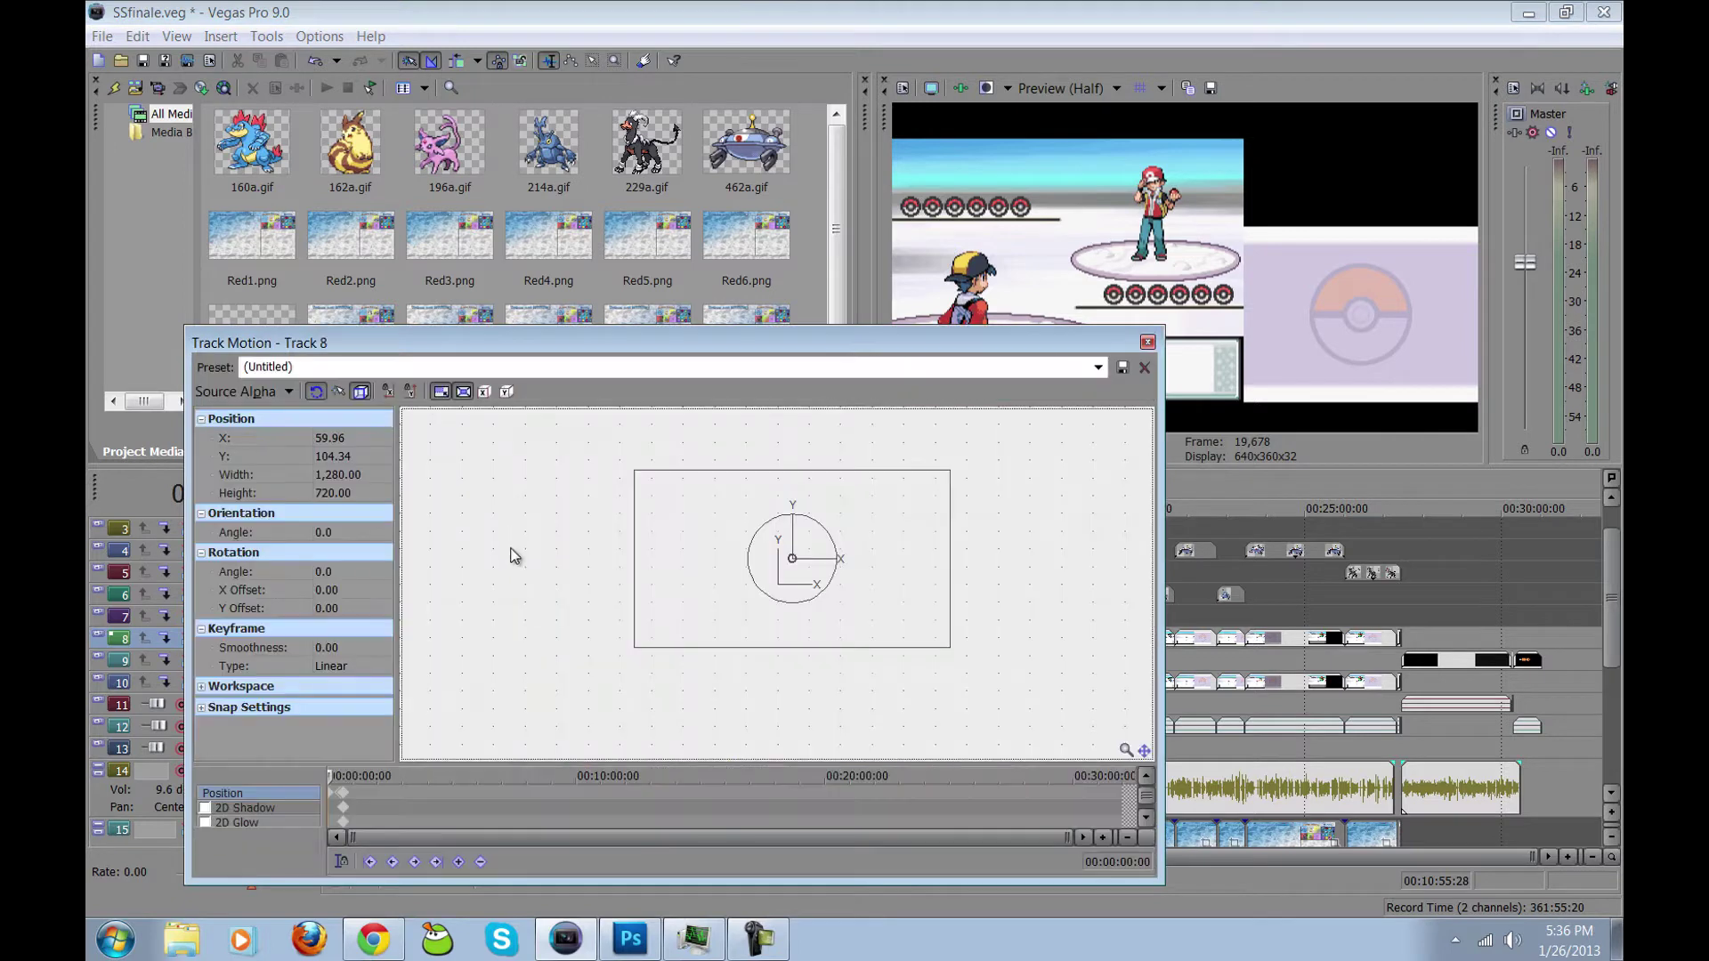
left_click(1097, 367)
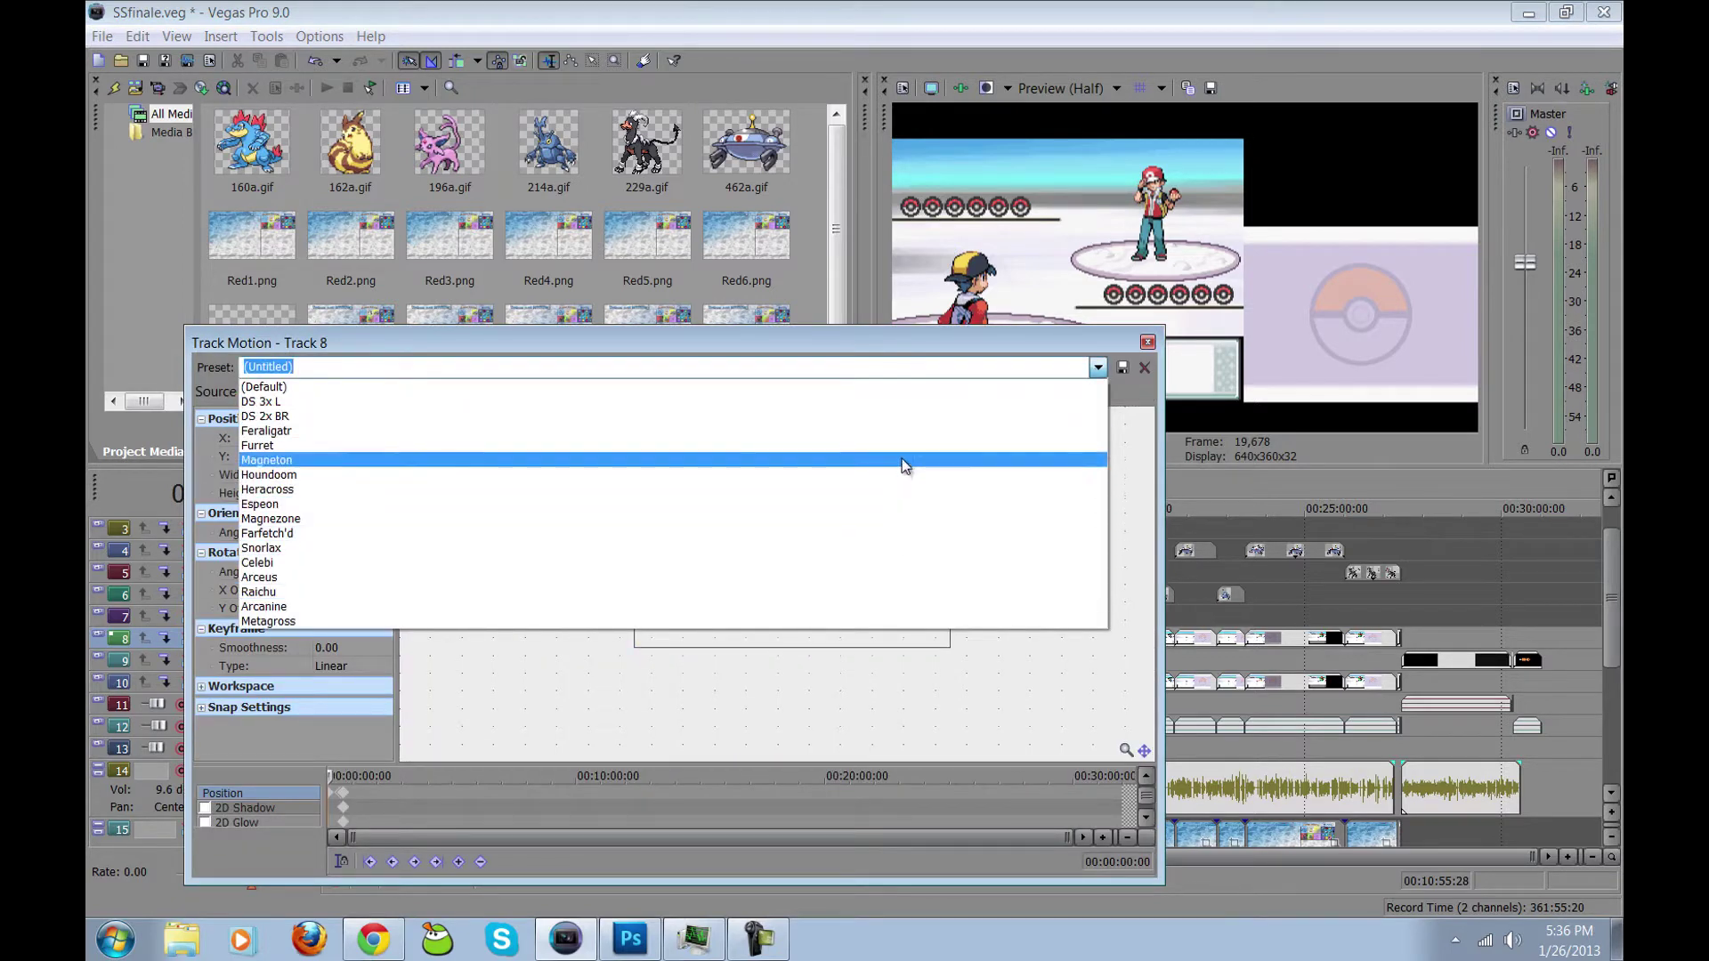
left_click(909, 419)
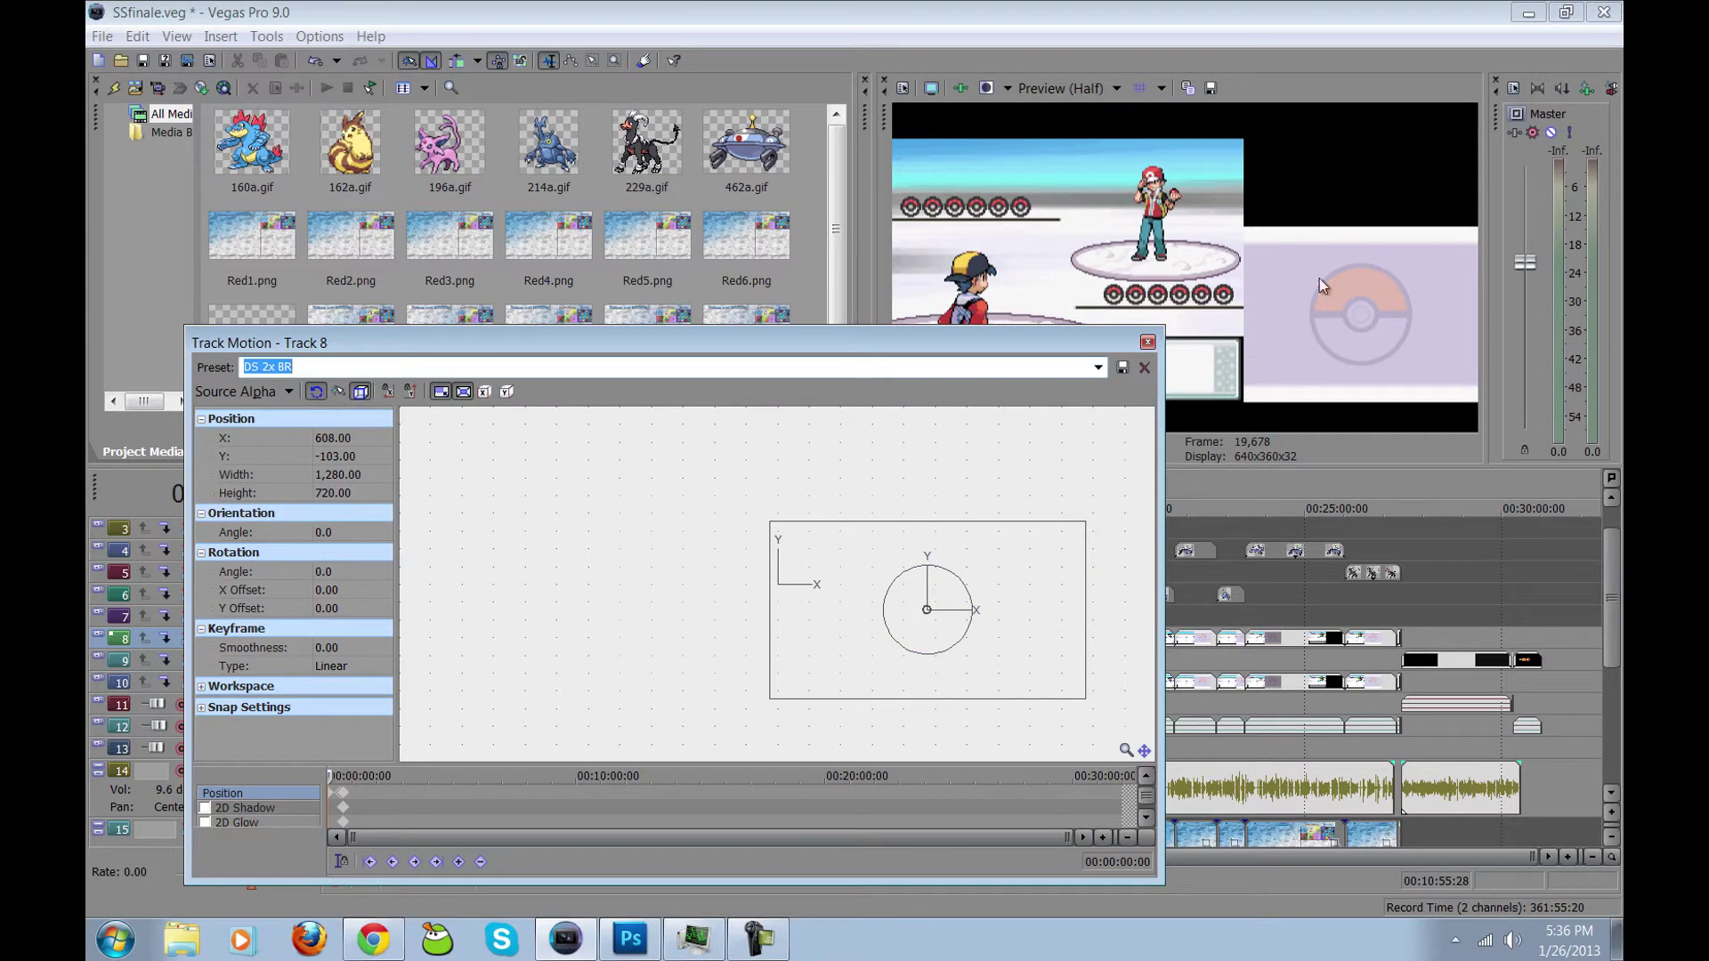
left_click(1147, 344)
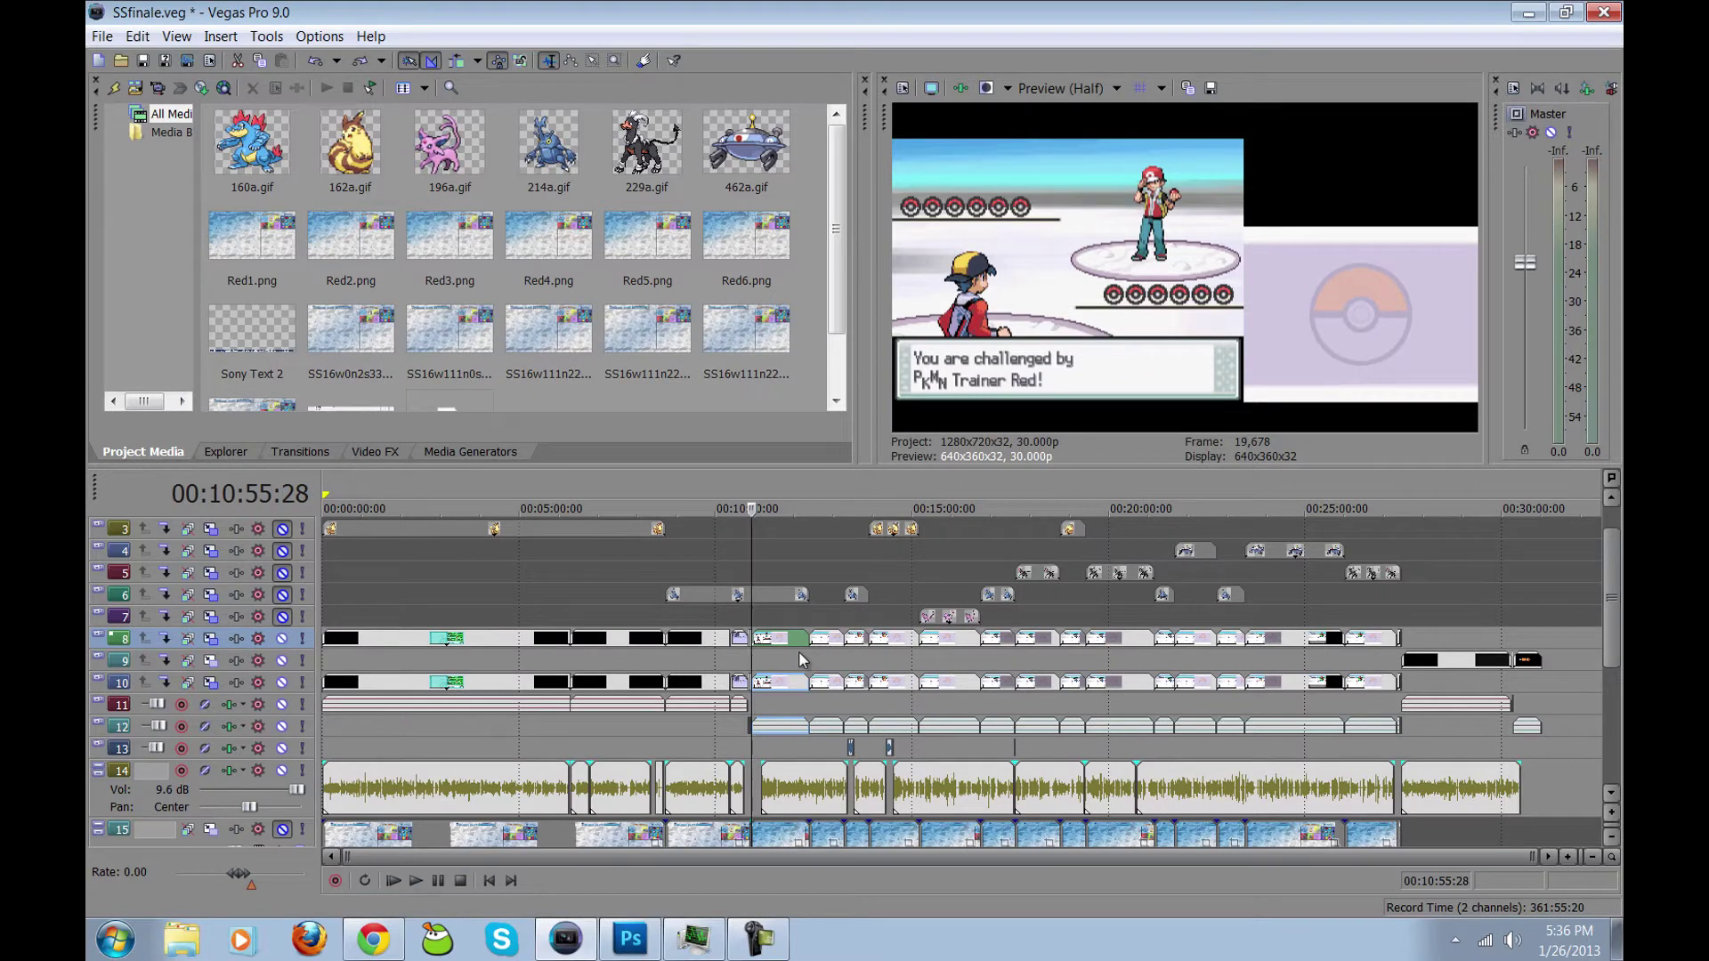
Step: Unmute track 15, and briefly unmute track 6's roster image before muting it again
left_click(283, 829)
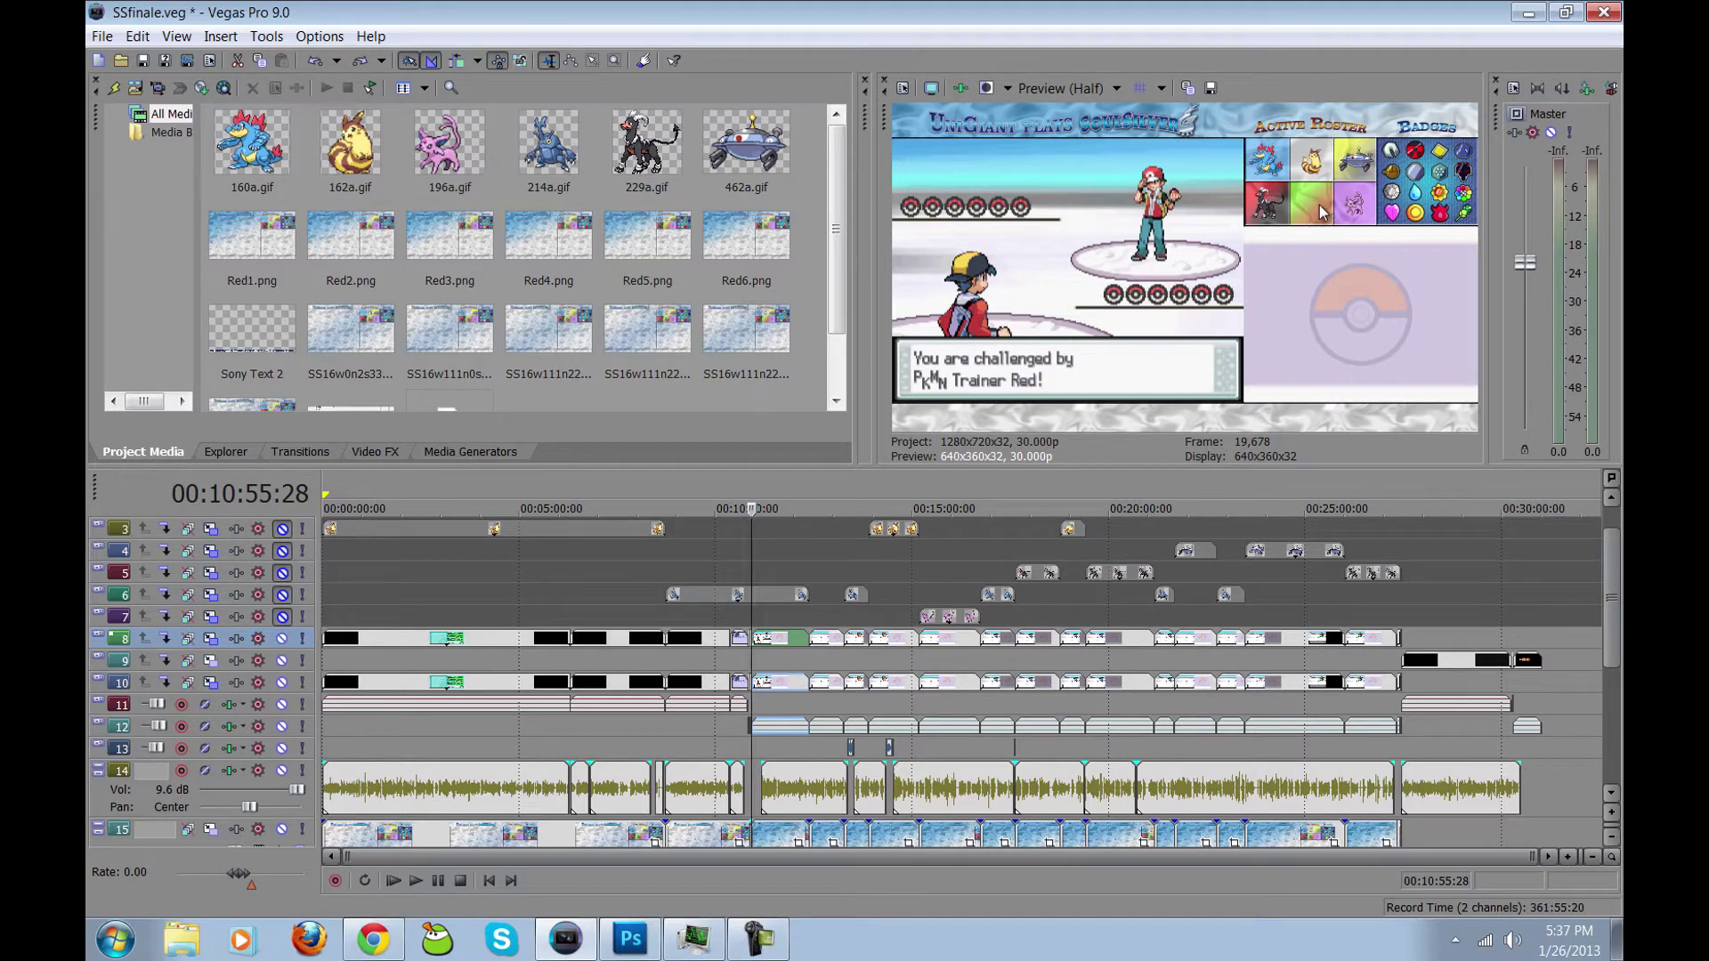
left_click(281, 594)
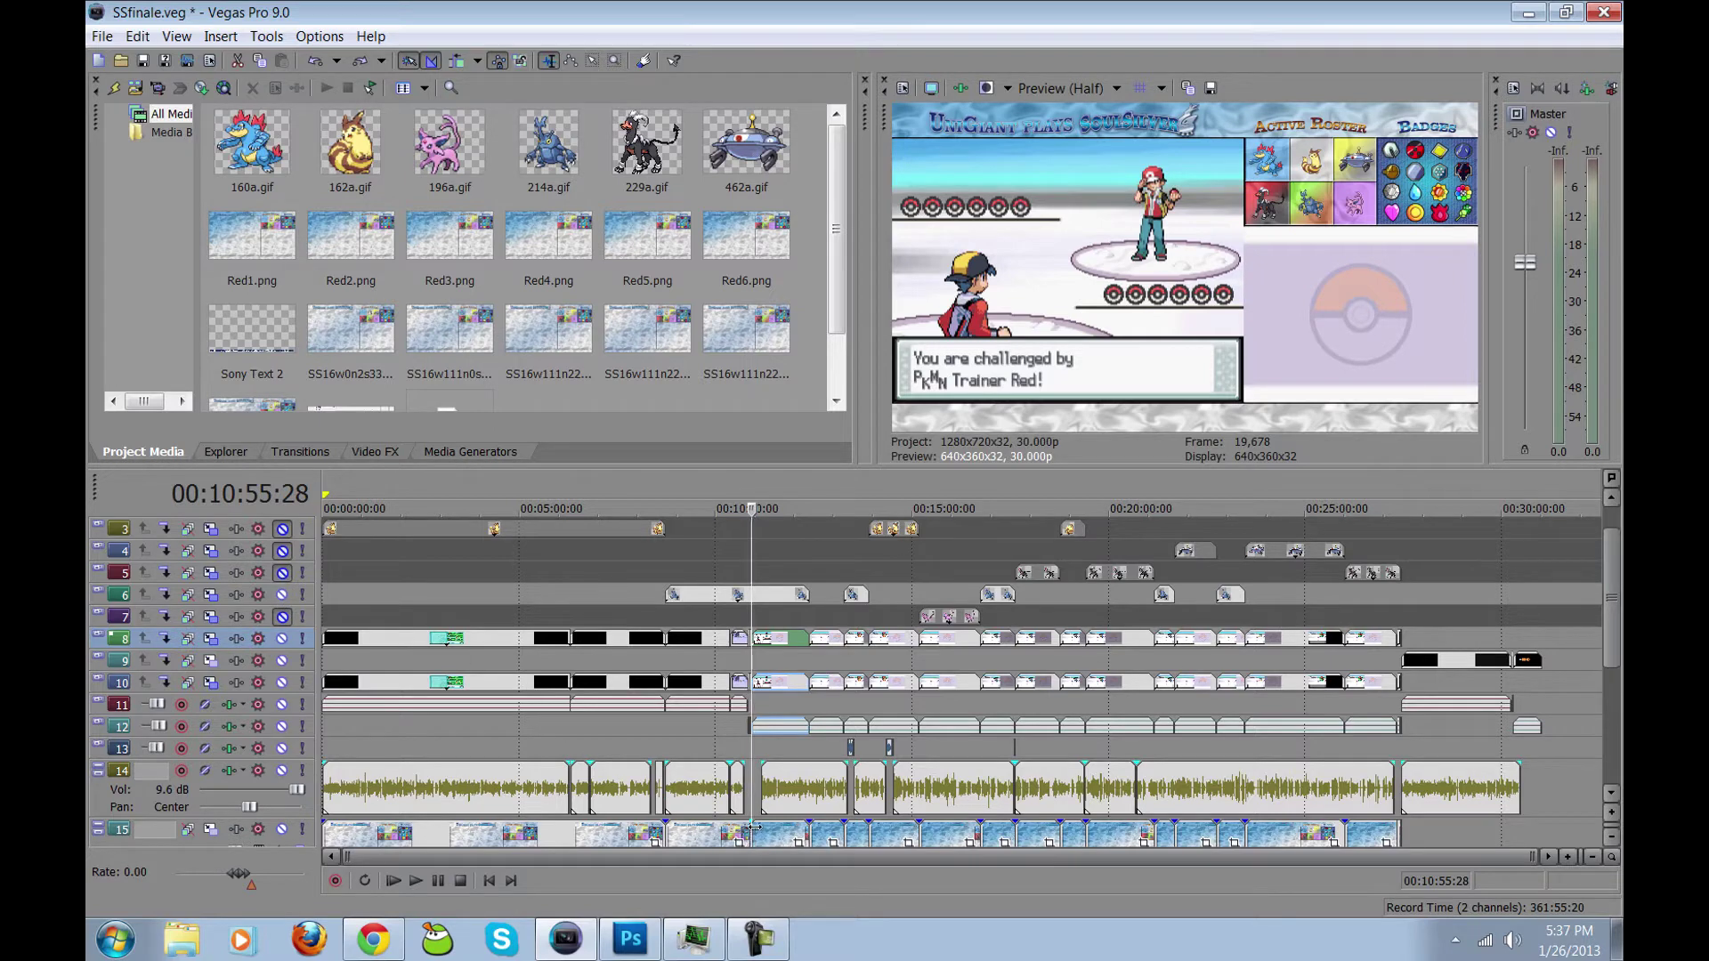
left_click(283, 595)
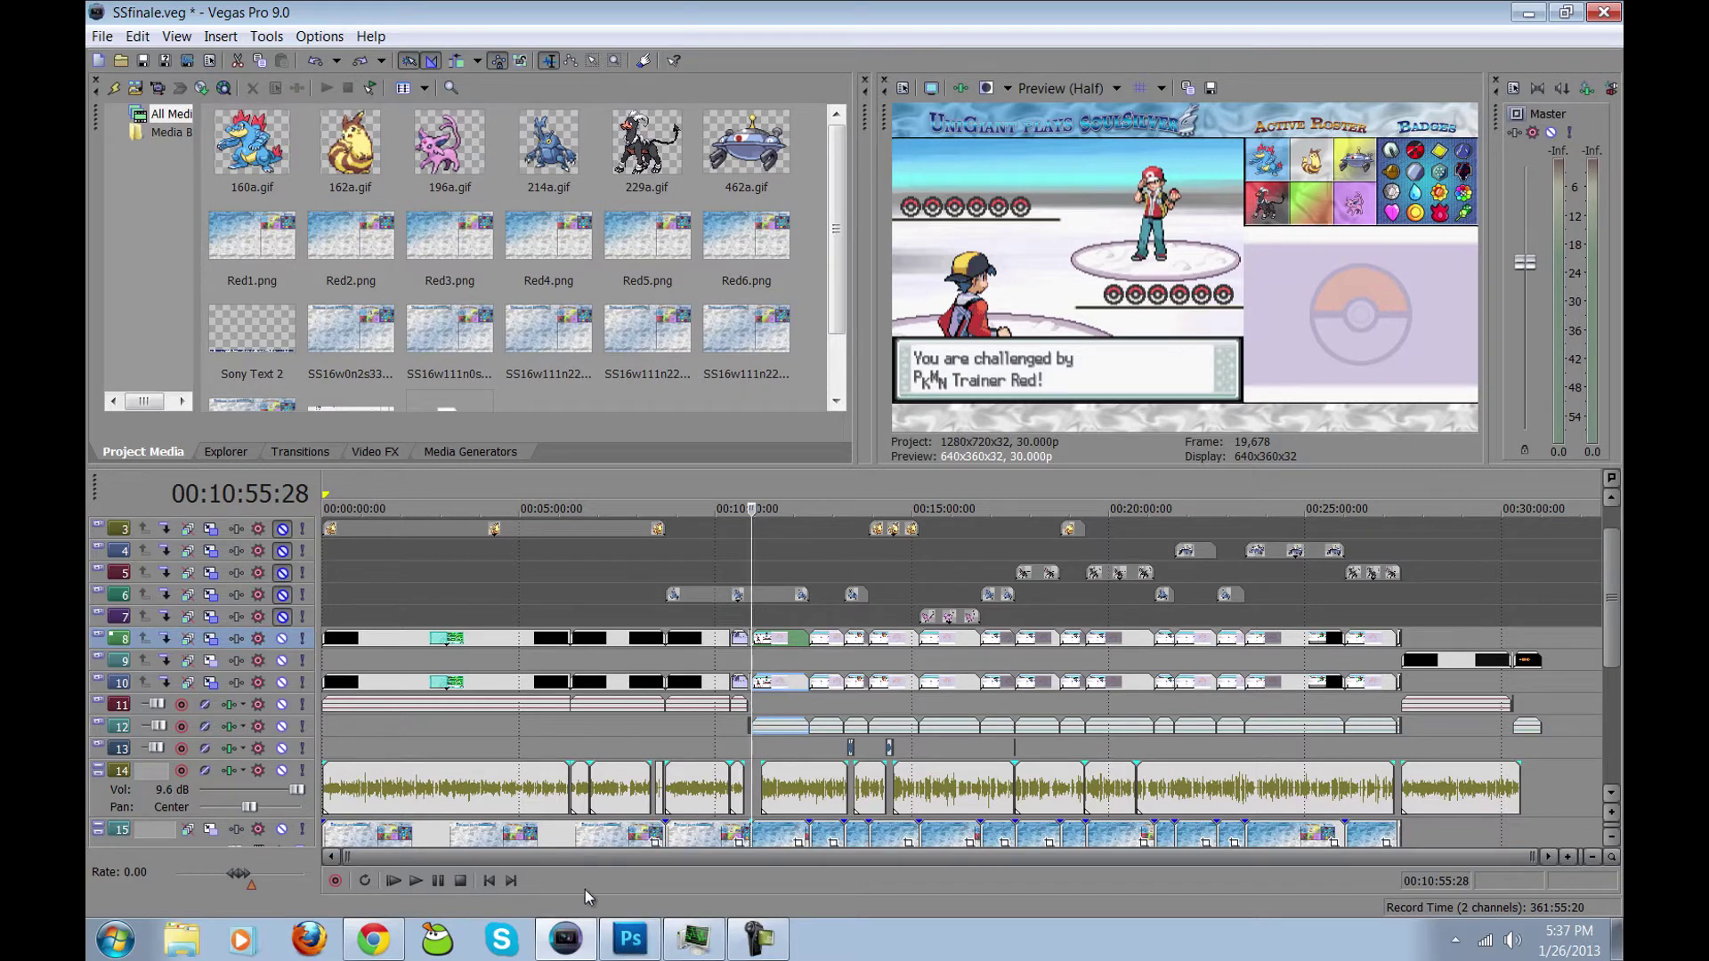
Step: Bring up SS Template Empty.psd in Photoshop and scroll the Layers panel to Layer 4
left_click(630, 939)
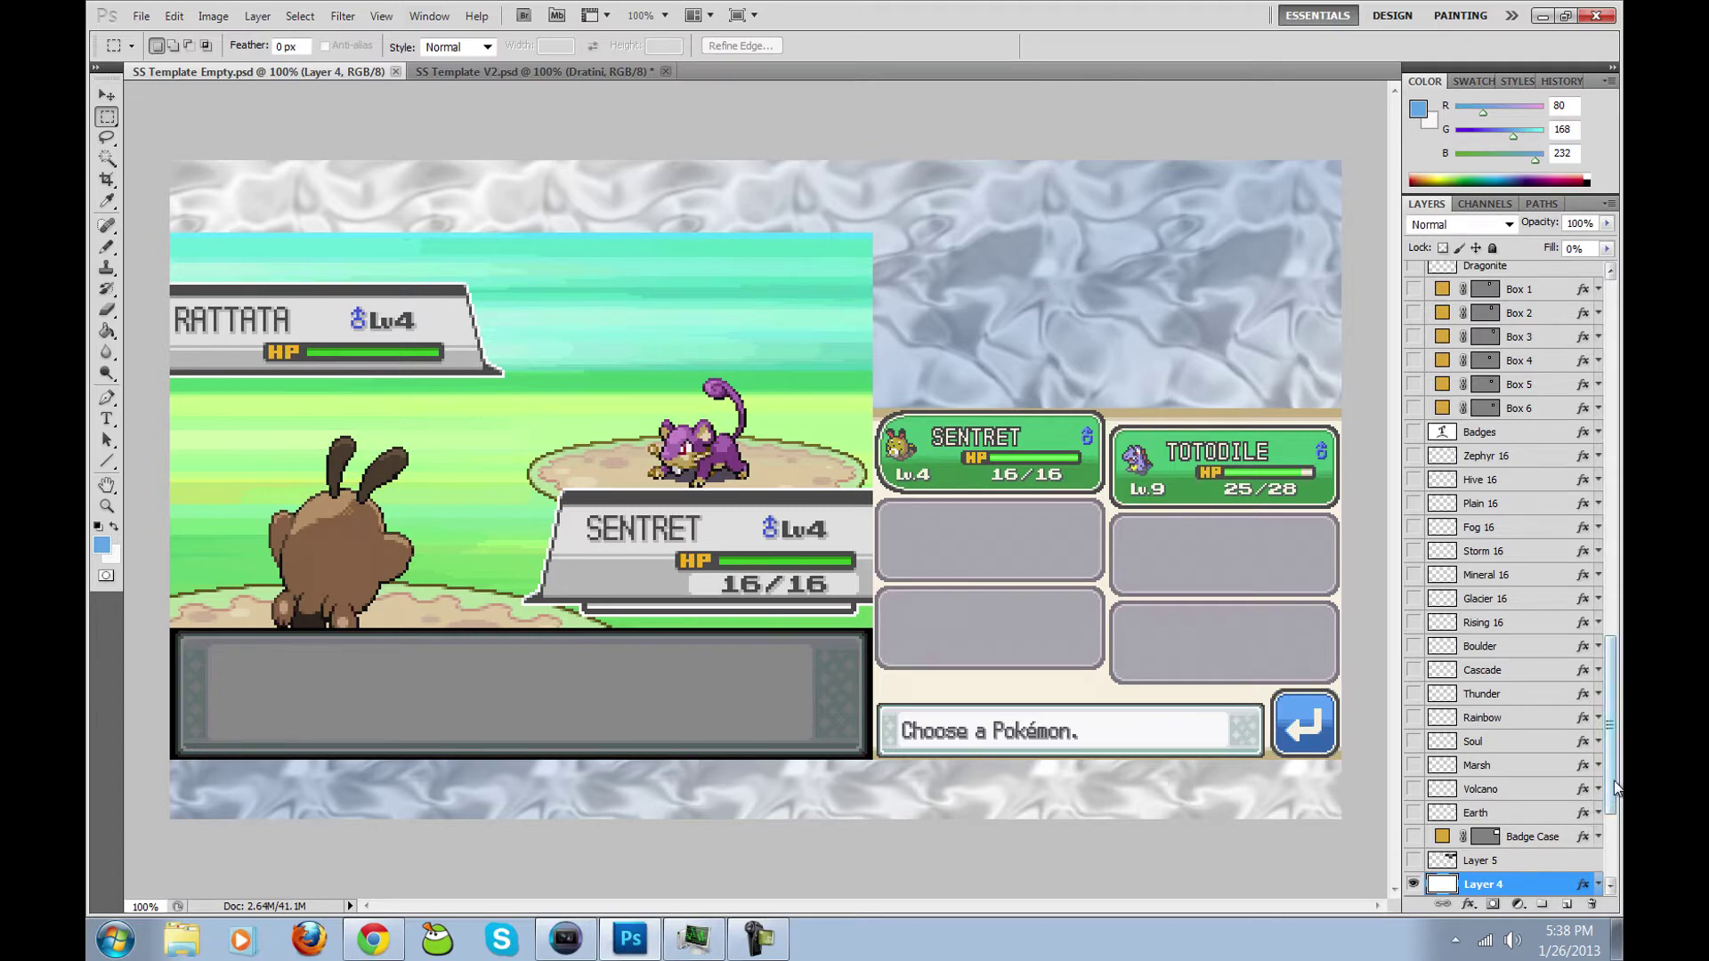
left_click_drag(1614, 781, 1609, 820)
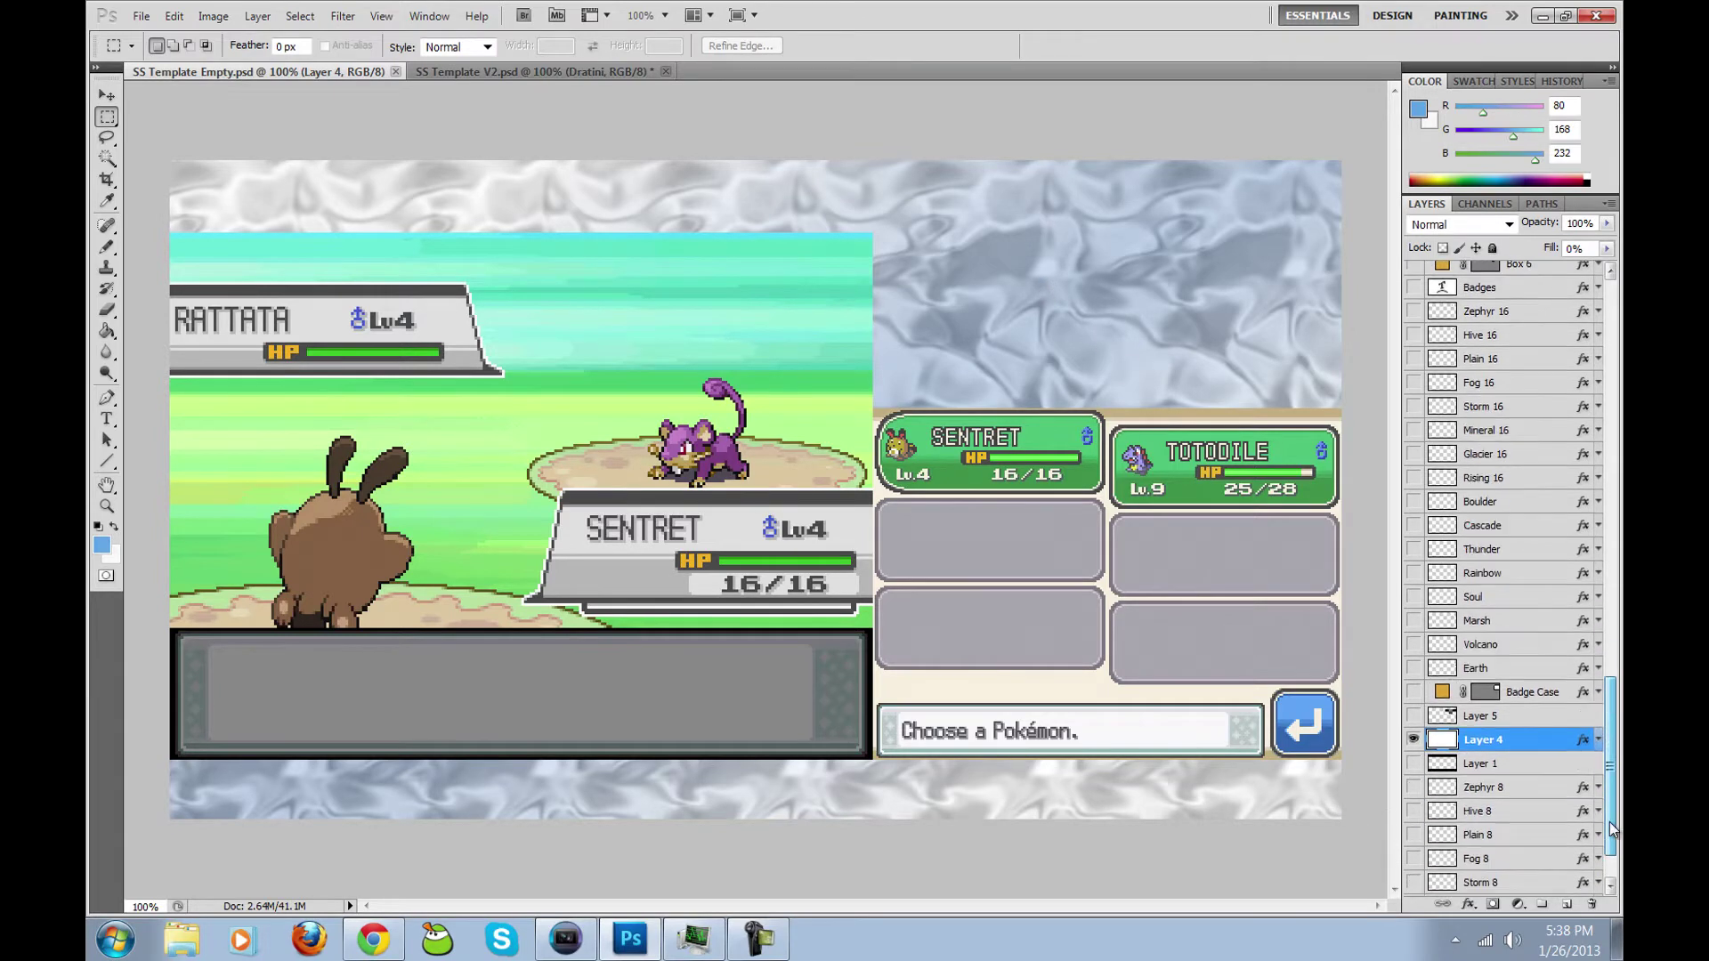
Step: Inspect Layer 4's Pattern Overlay, Gradient Overlay and gradient, closing without changes
double_click(1546, 740)
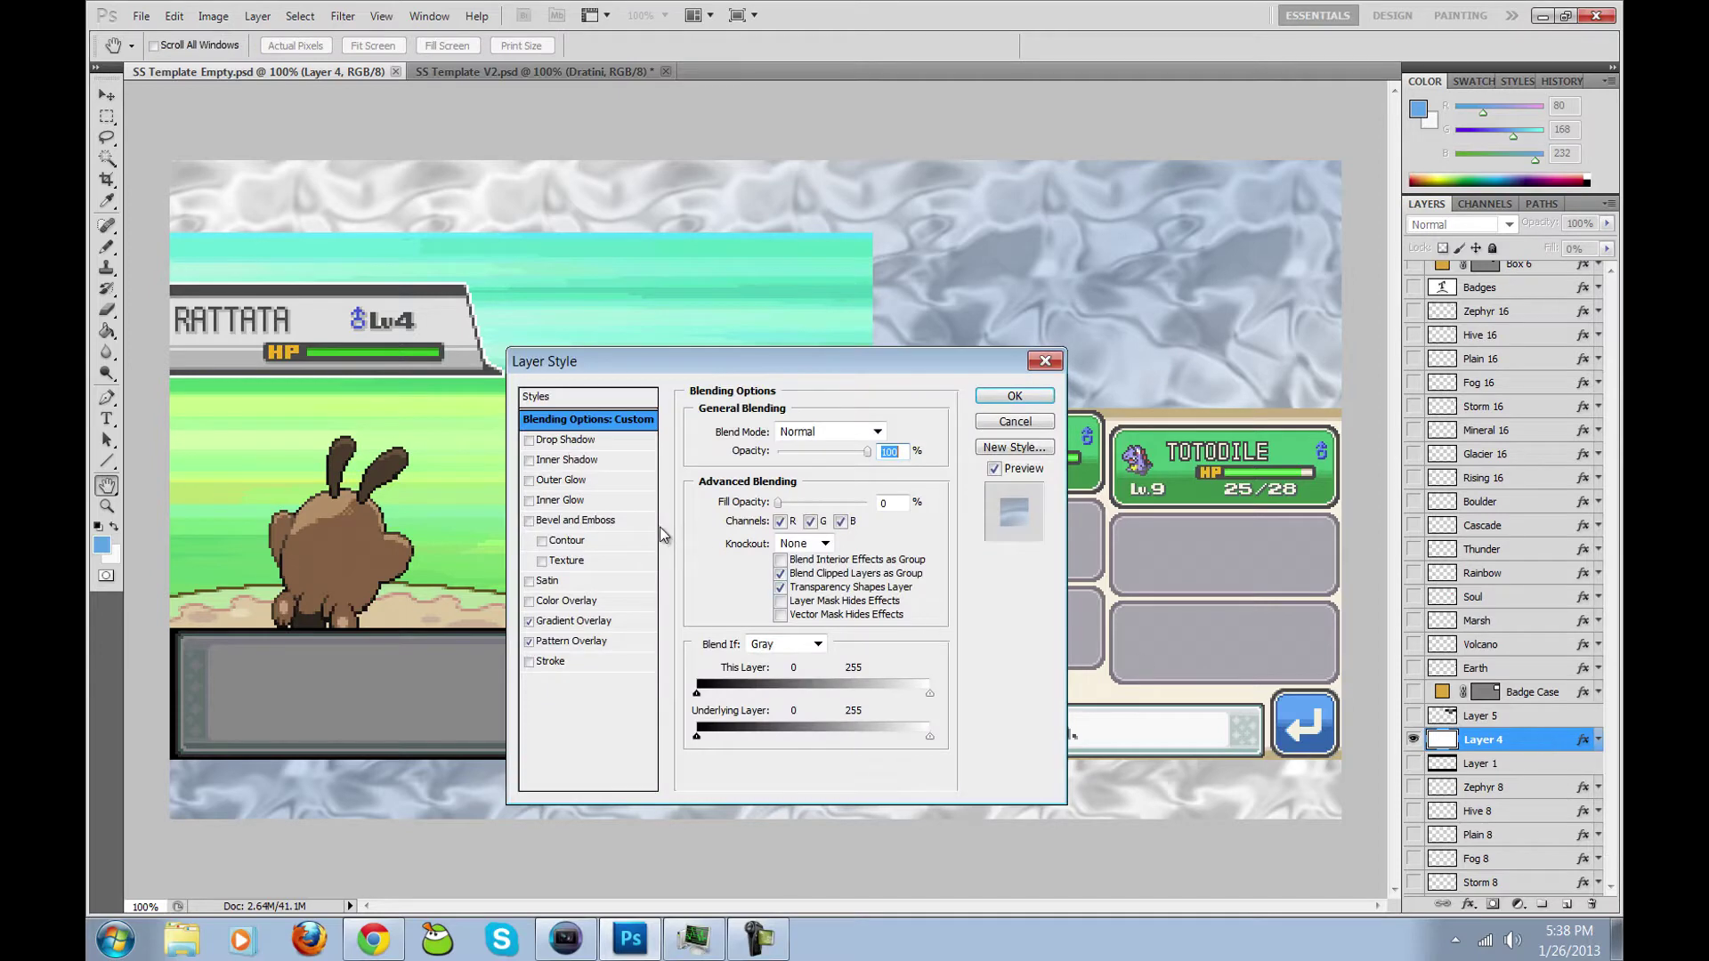
left_click(610, 642)
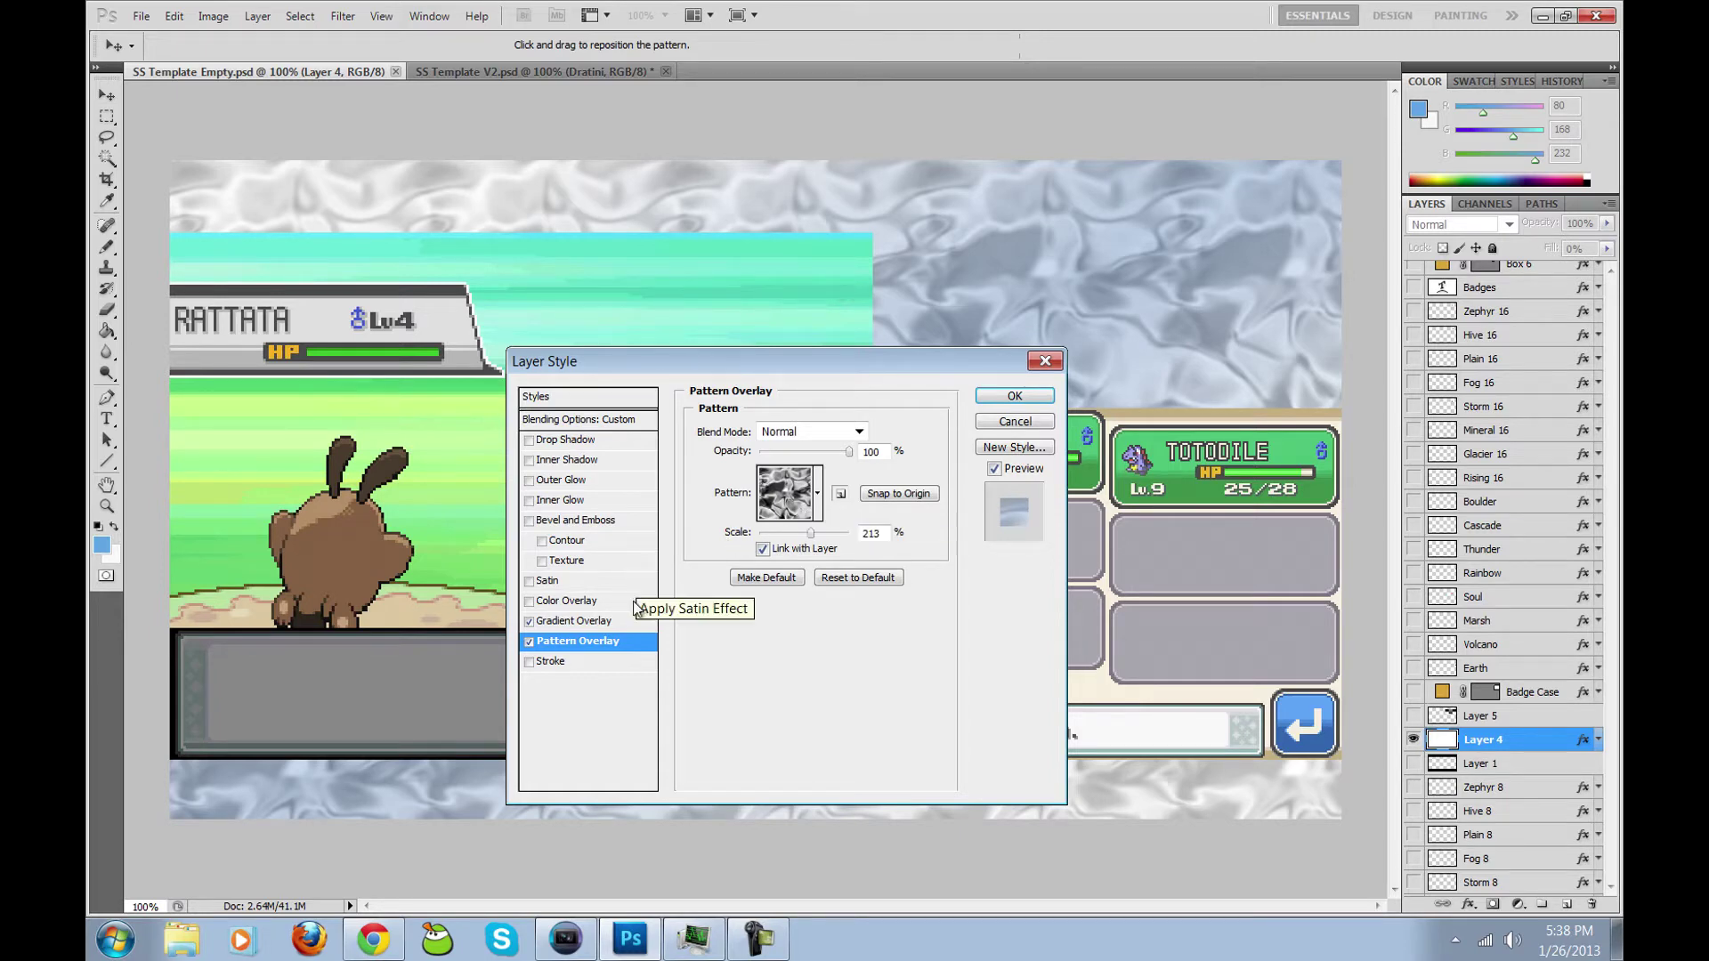
left_click(612, 623)
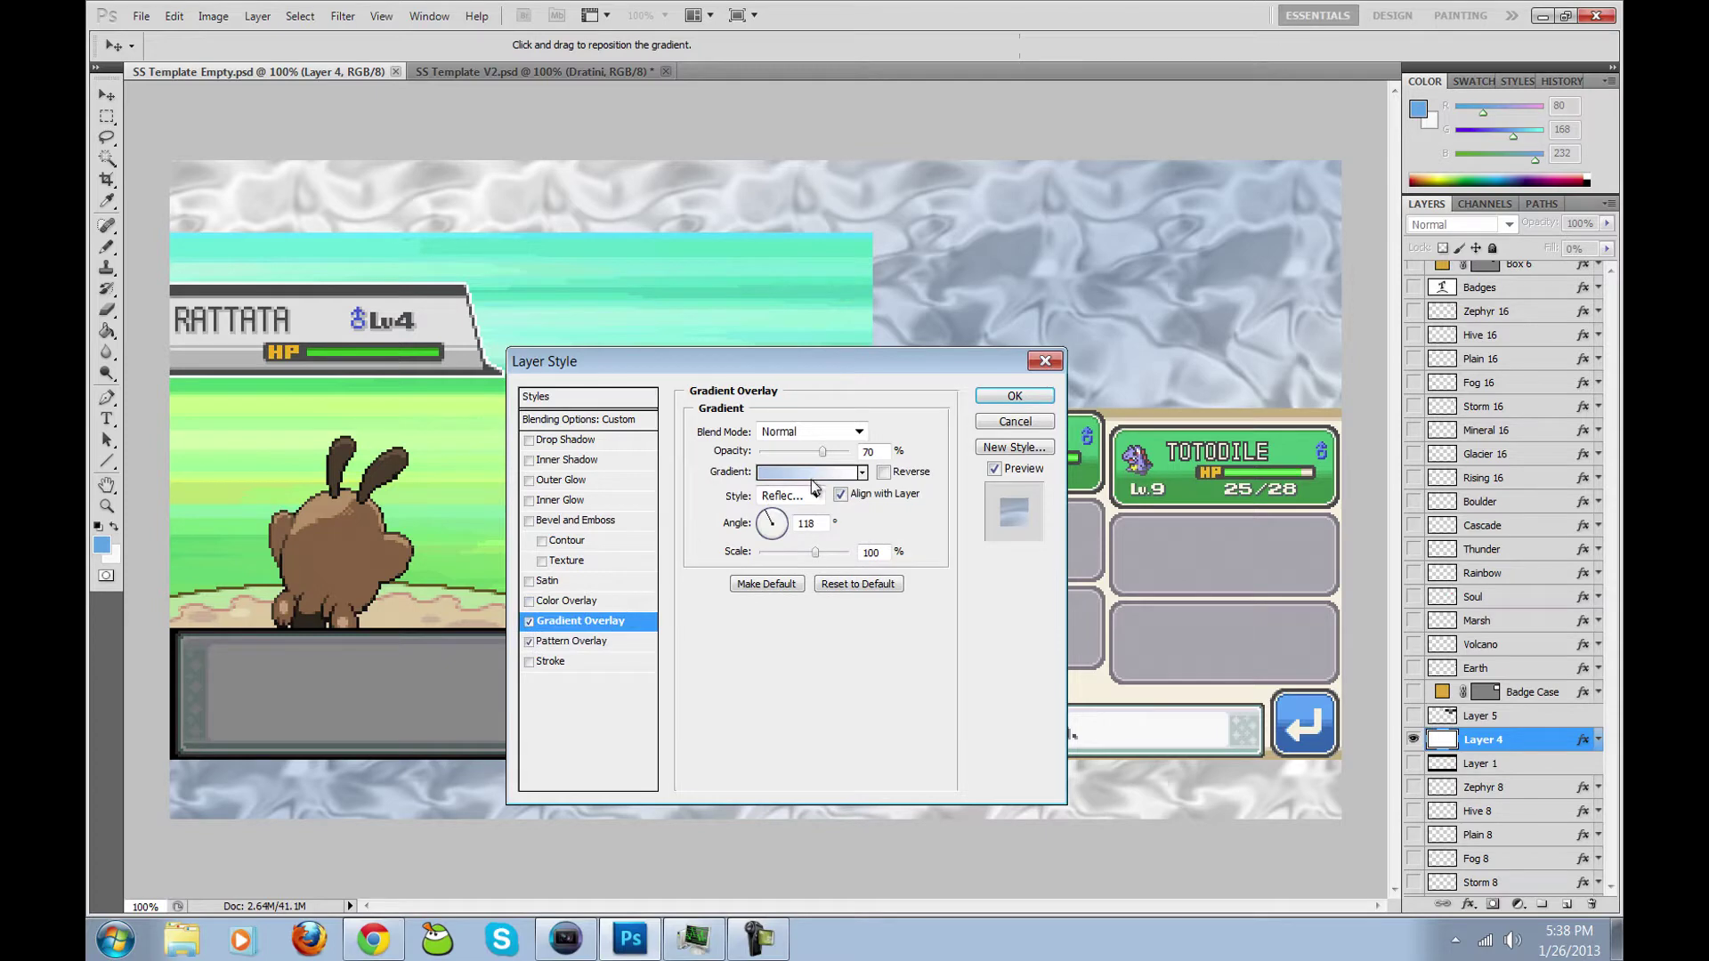
left_click(810, 473)
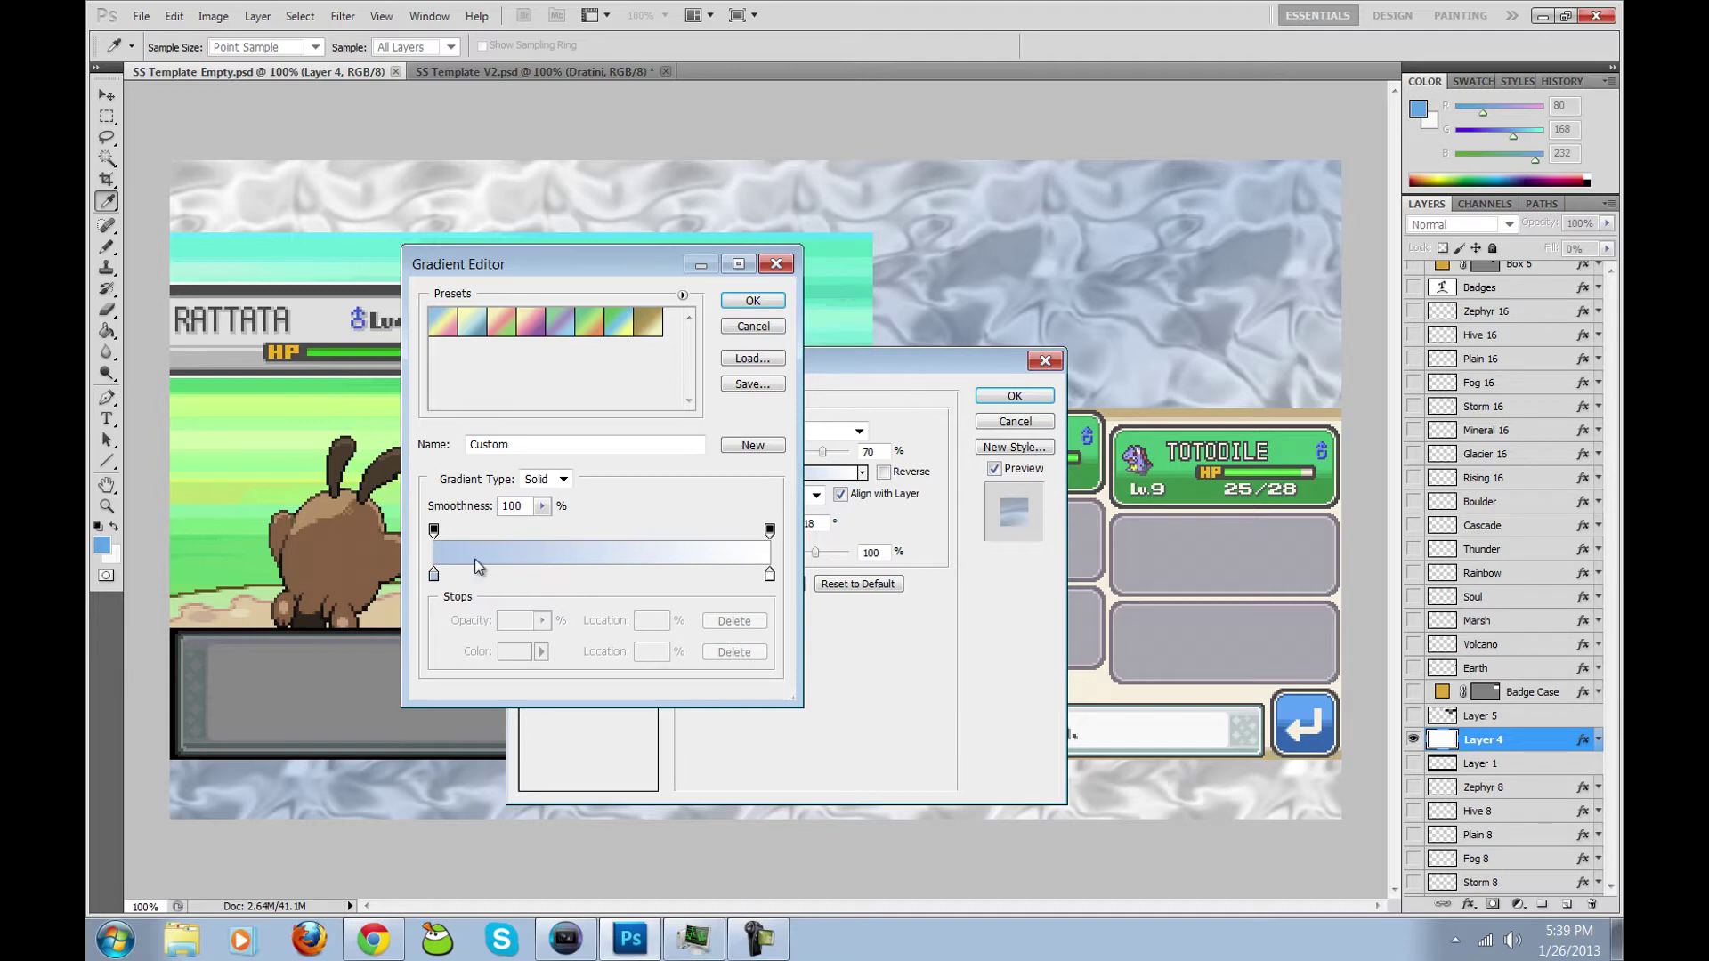
left_click(750, 330)
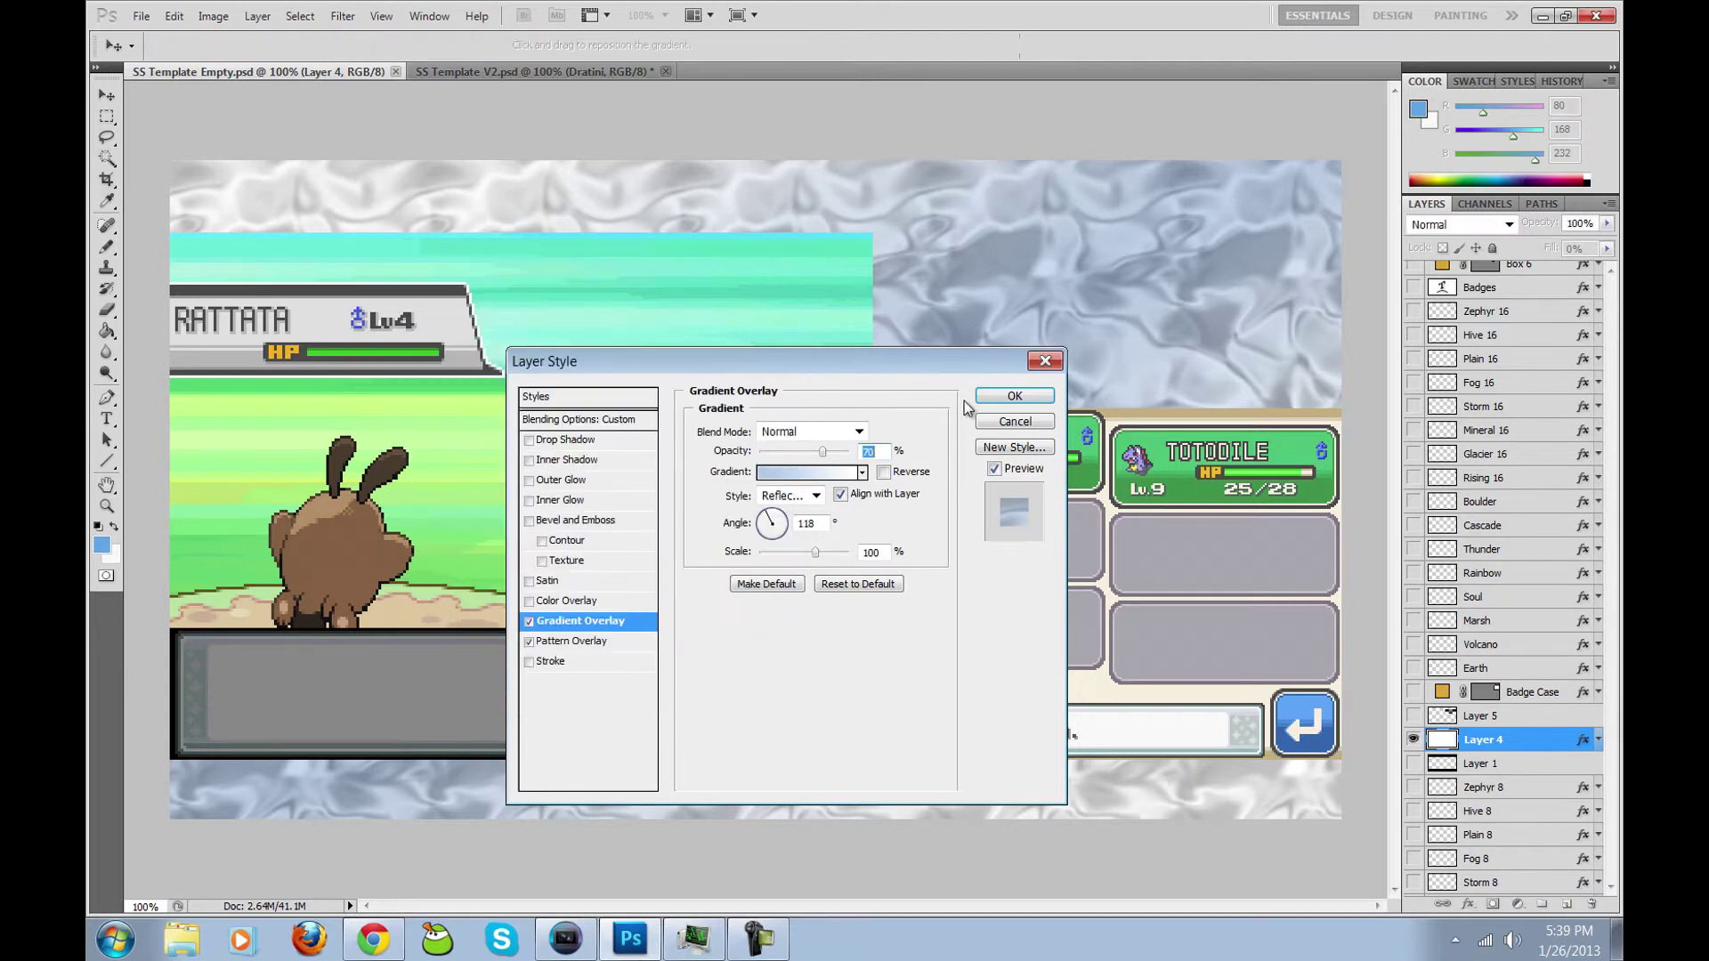
left_click(1015, 421)
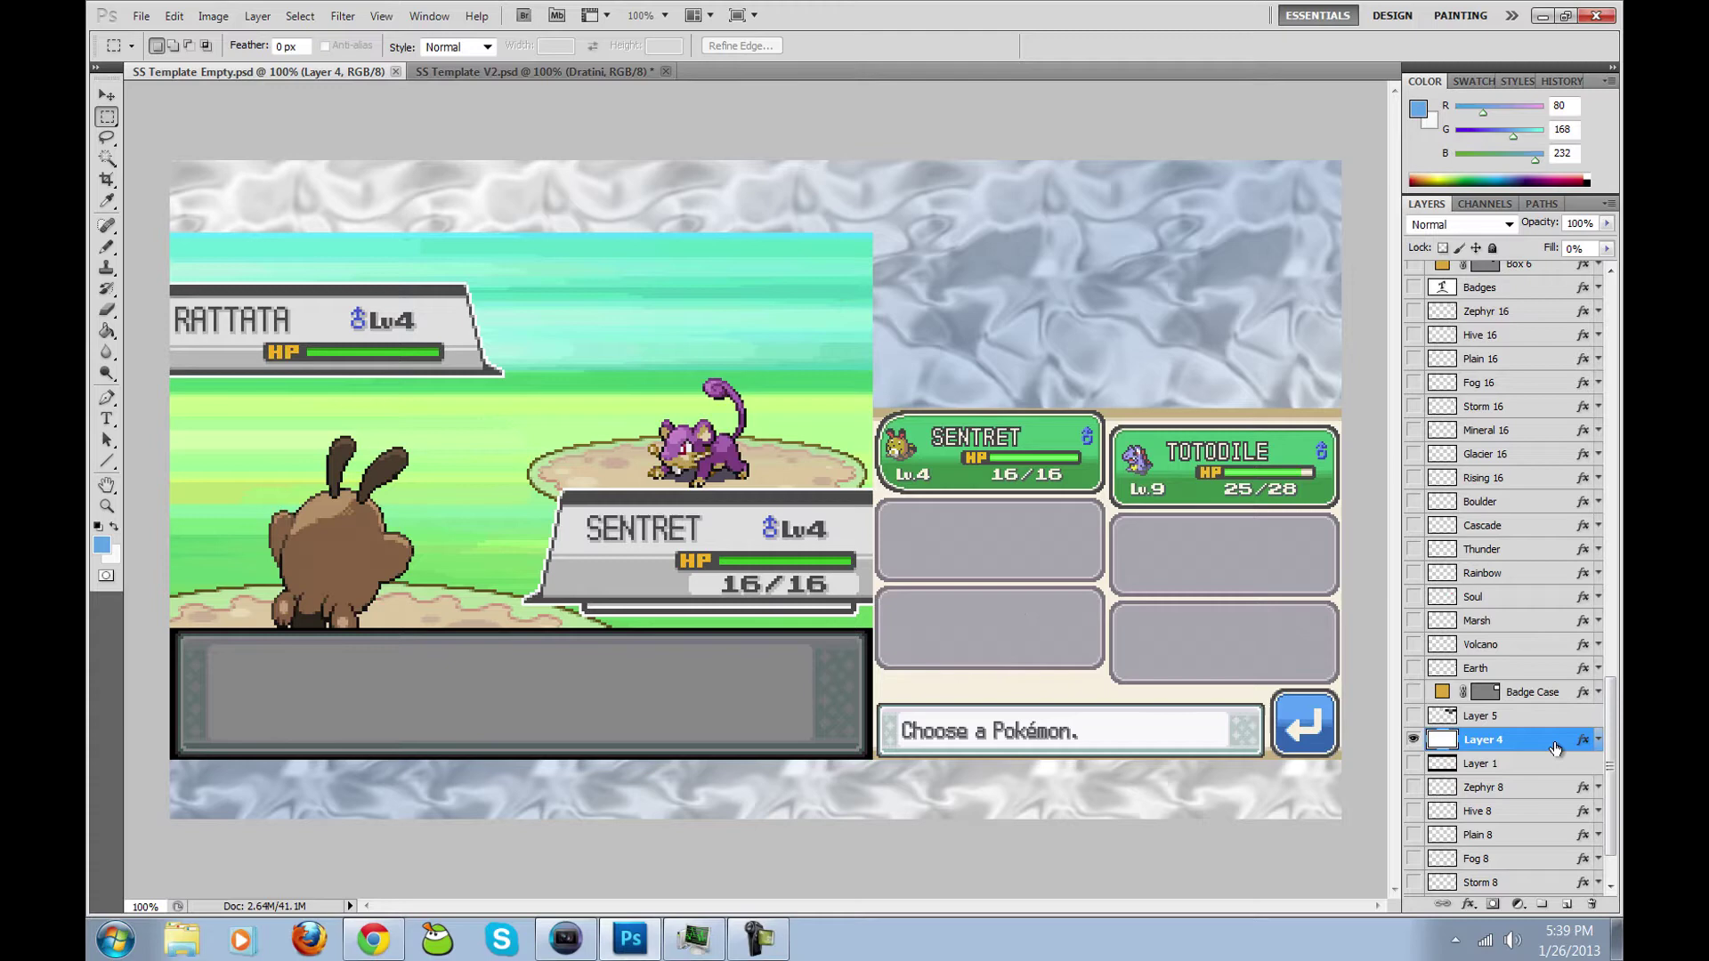
Step: Tick Reverse on Layer 4's Gradient Overlay and apply the style
double_click(1522, 744)
left_click(583, 620)
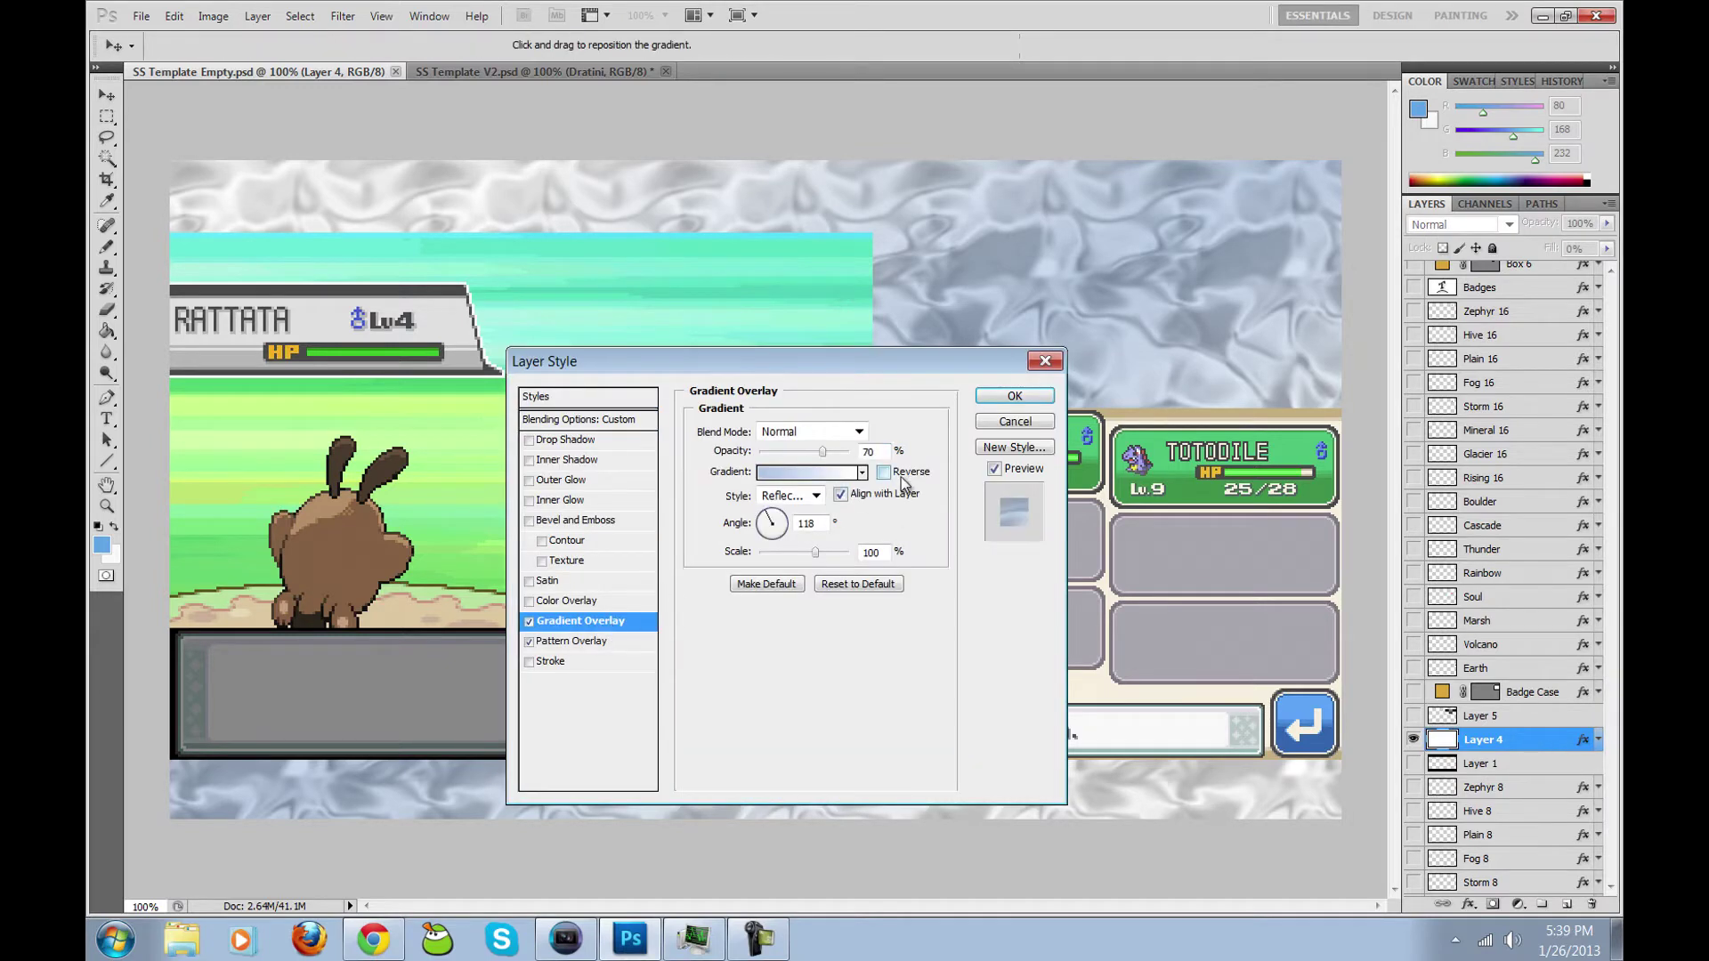
left_click(884, 473)
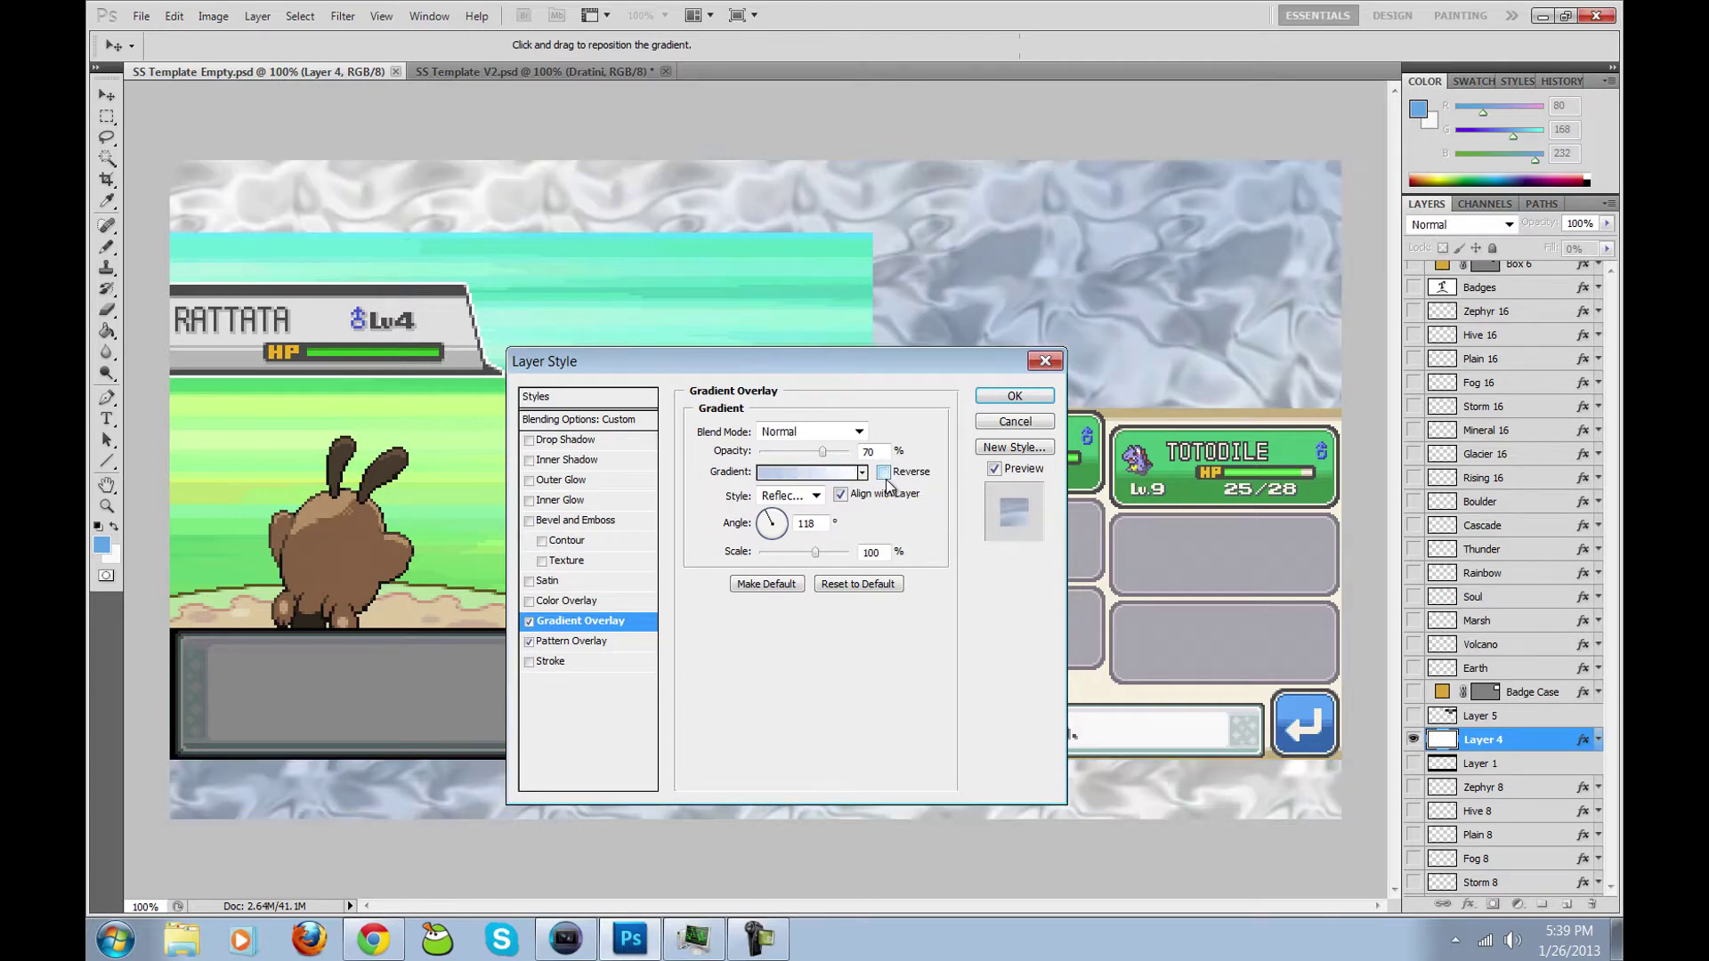
left_click(1013, 424)
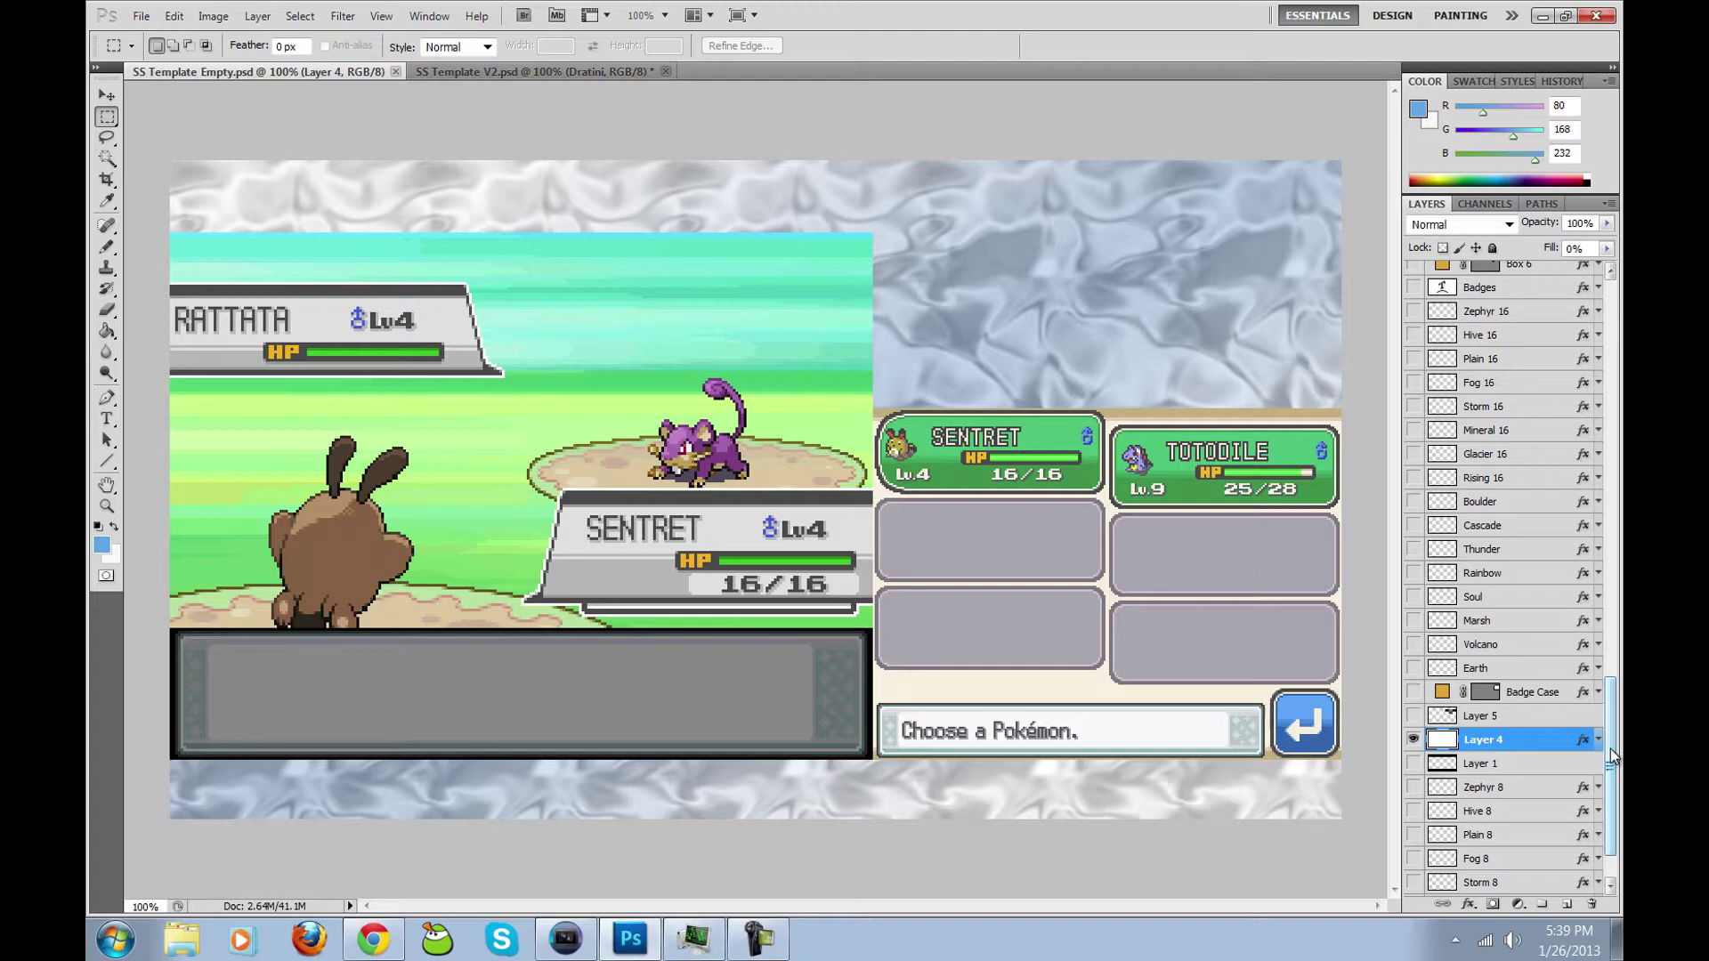
Step: Make the Bottom Border and Top Border layers visible
left_click_drag(1613, 755, 1613, 365)
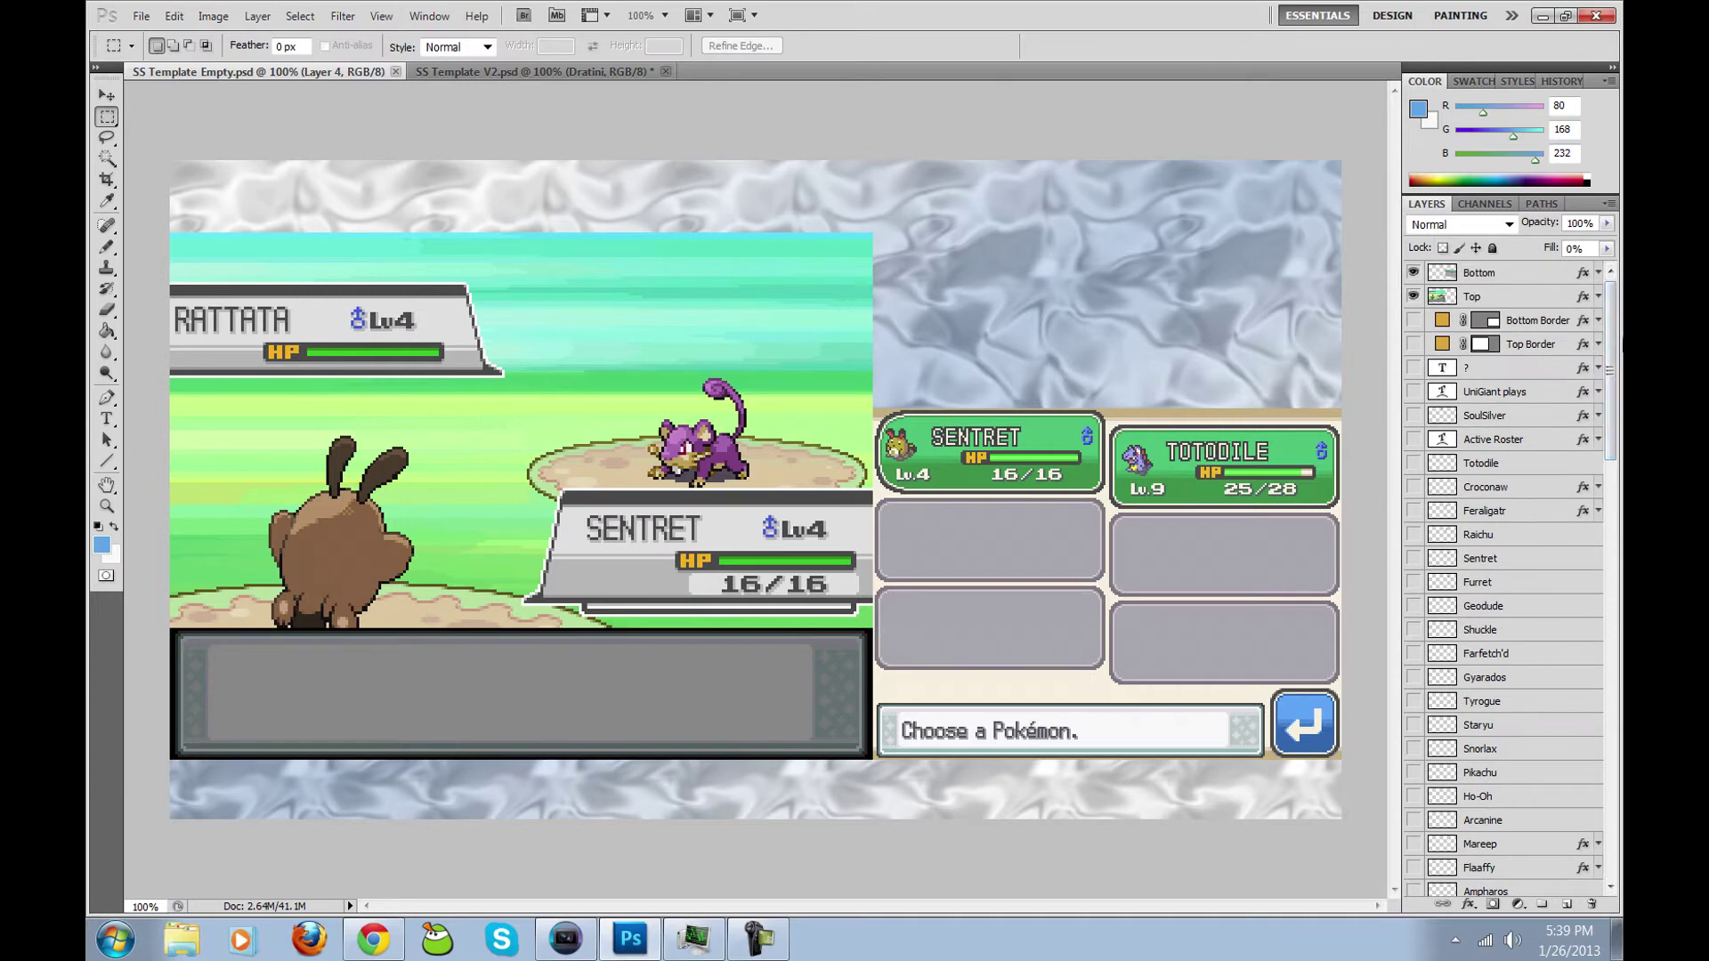
left_click(1413, 320)
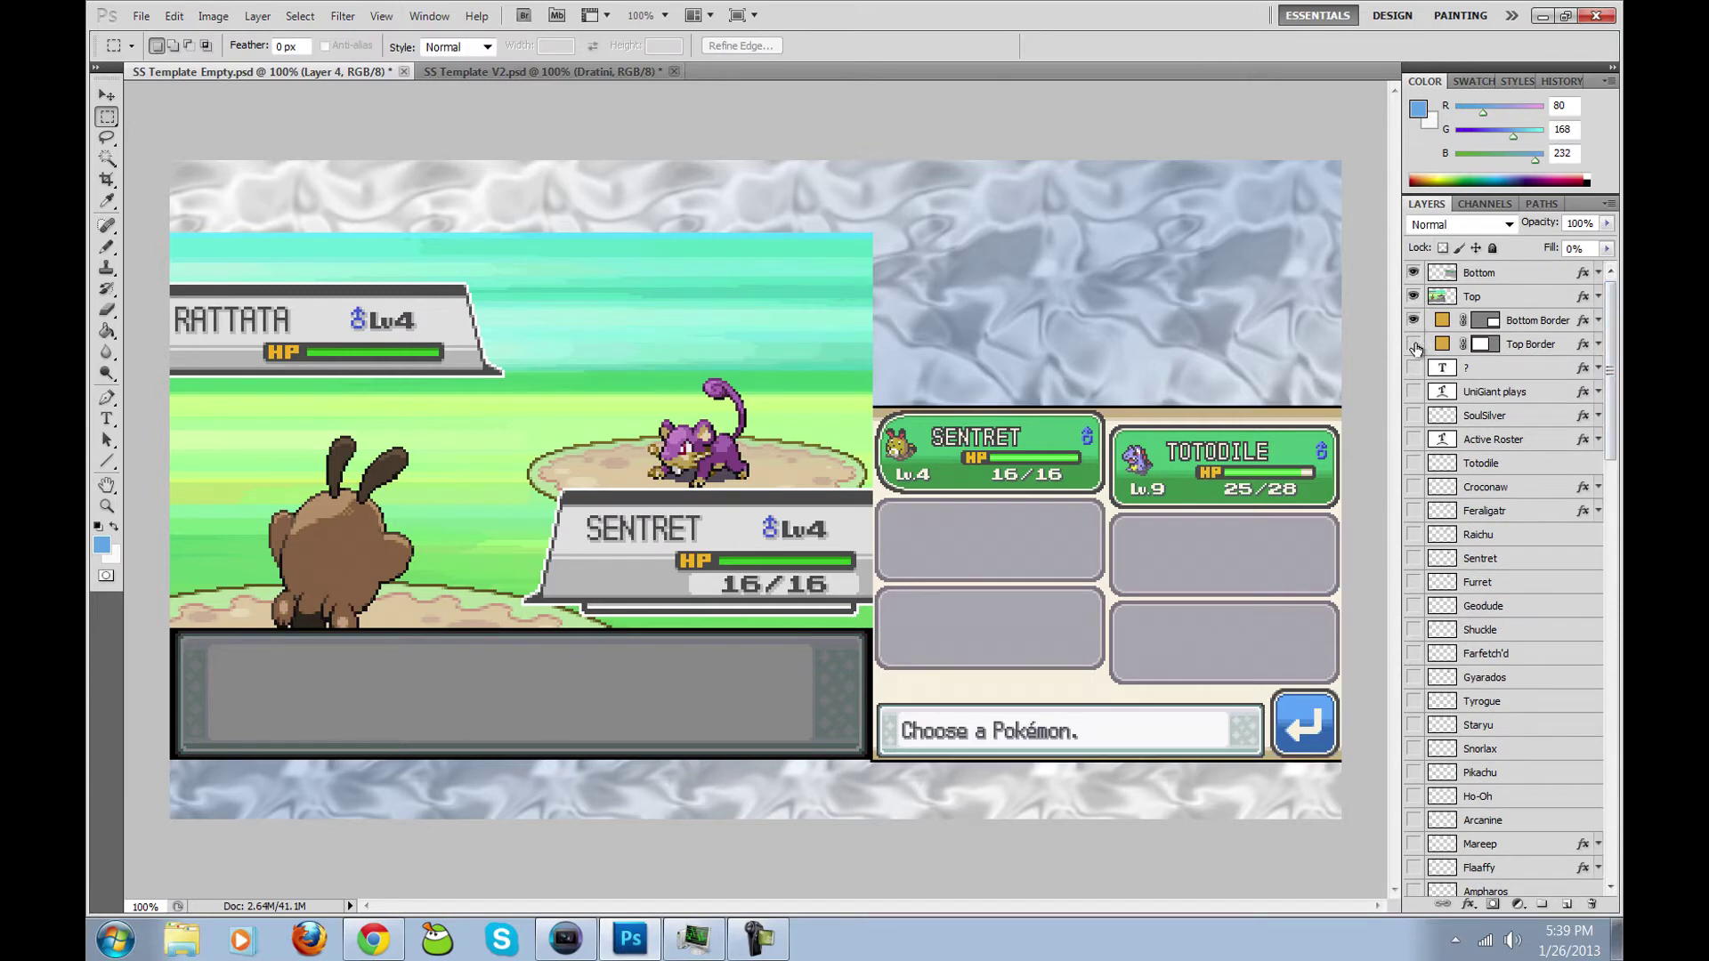
left_click(1413, 343)
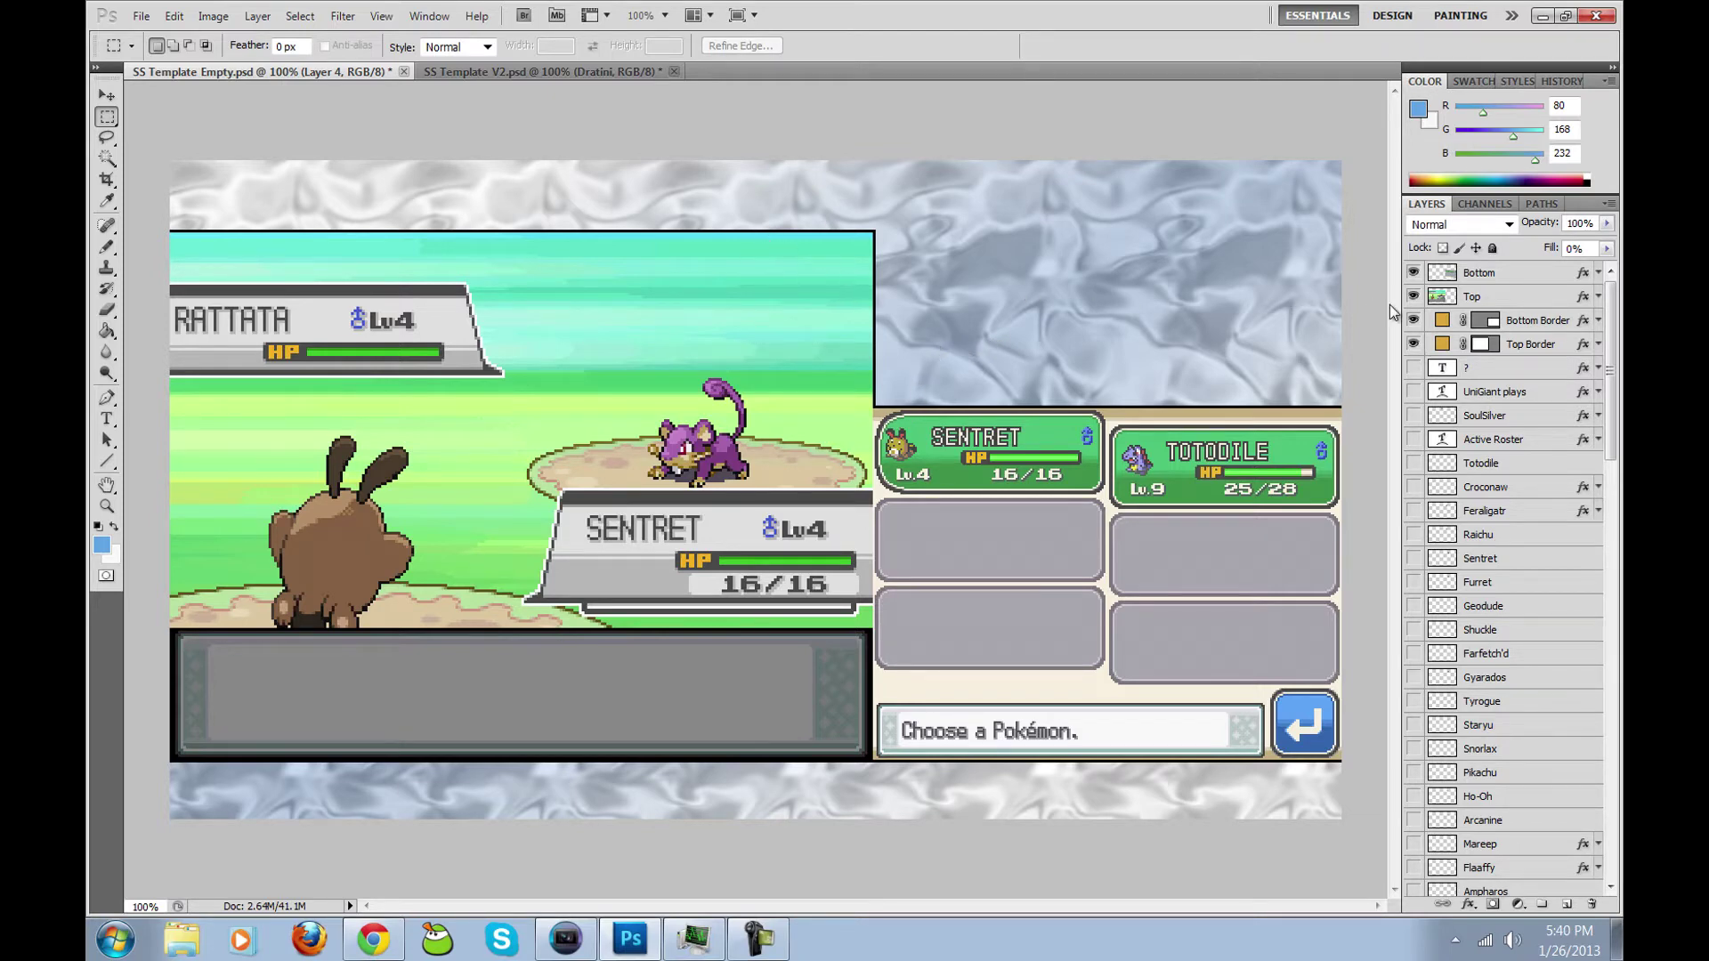
Step: Hide the Top and Bottom screenshot layers, then bring Vegas Pro to the front
left_click(1413, 296)
left_click(1413, 273)
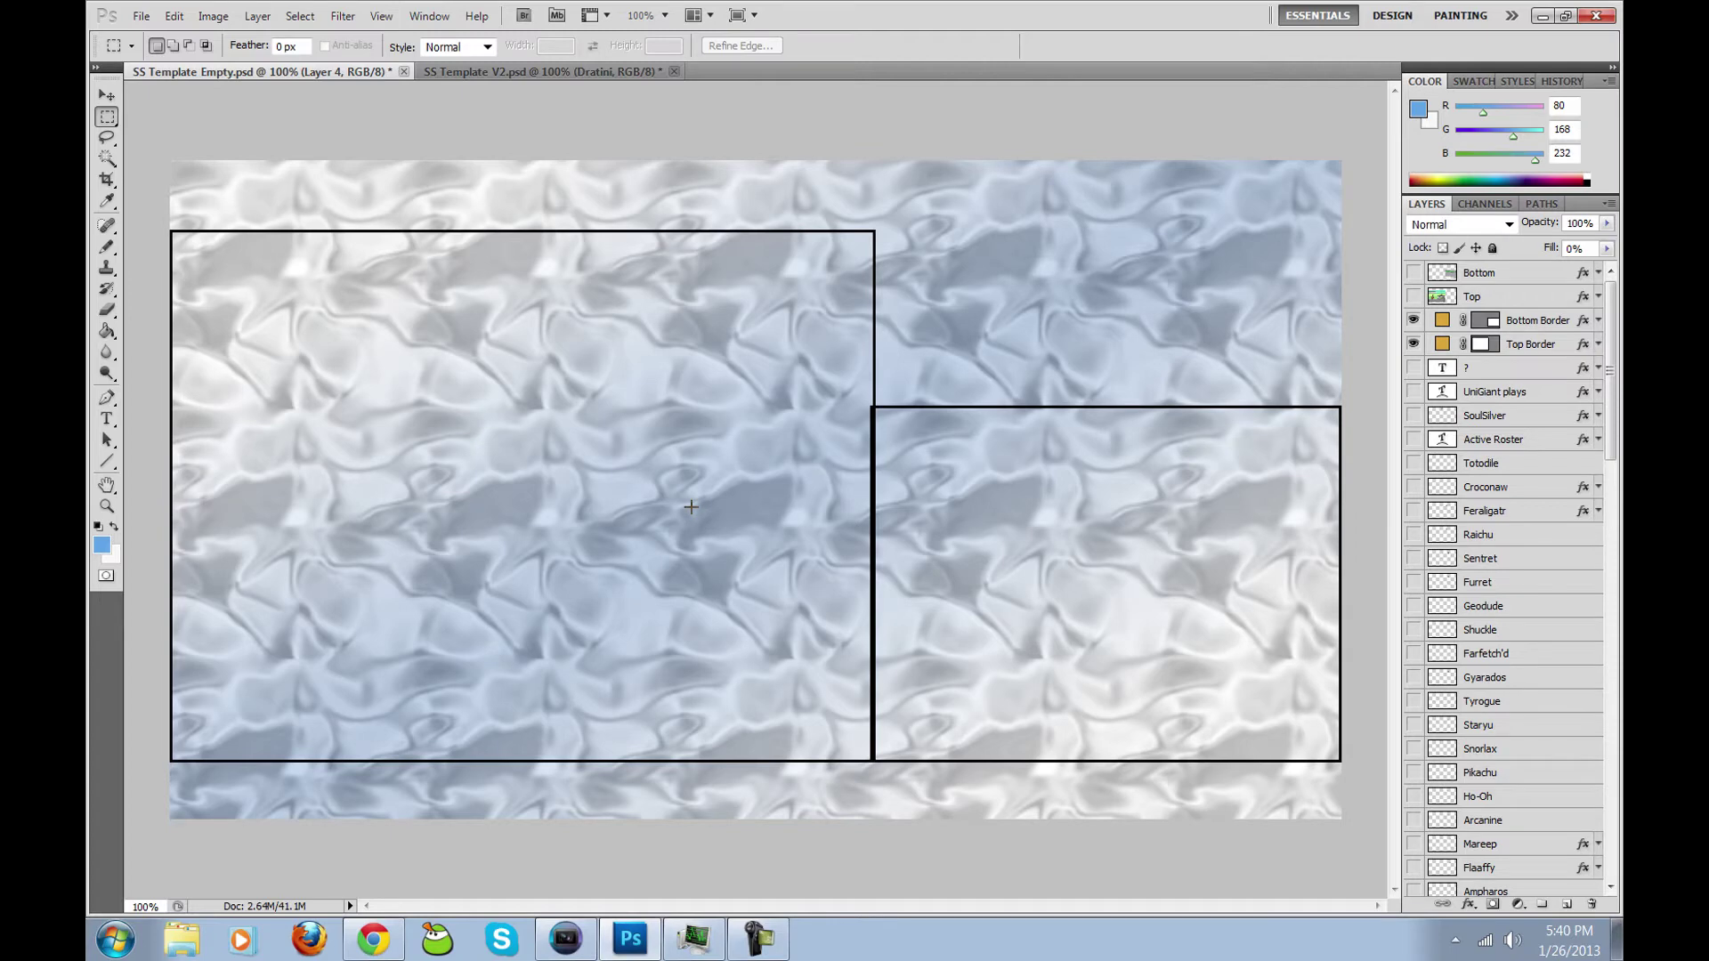
left_click(565, 939)
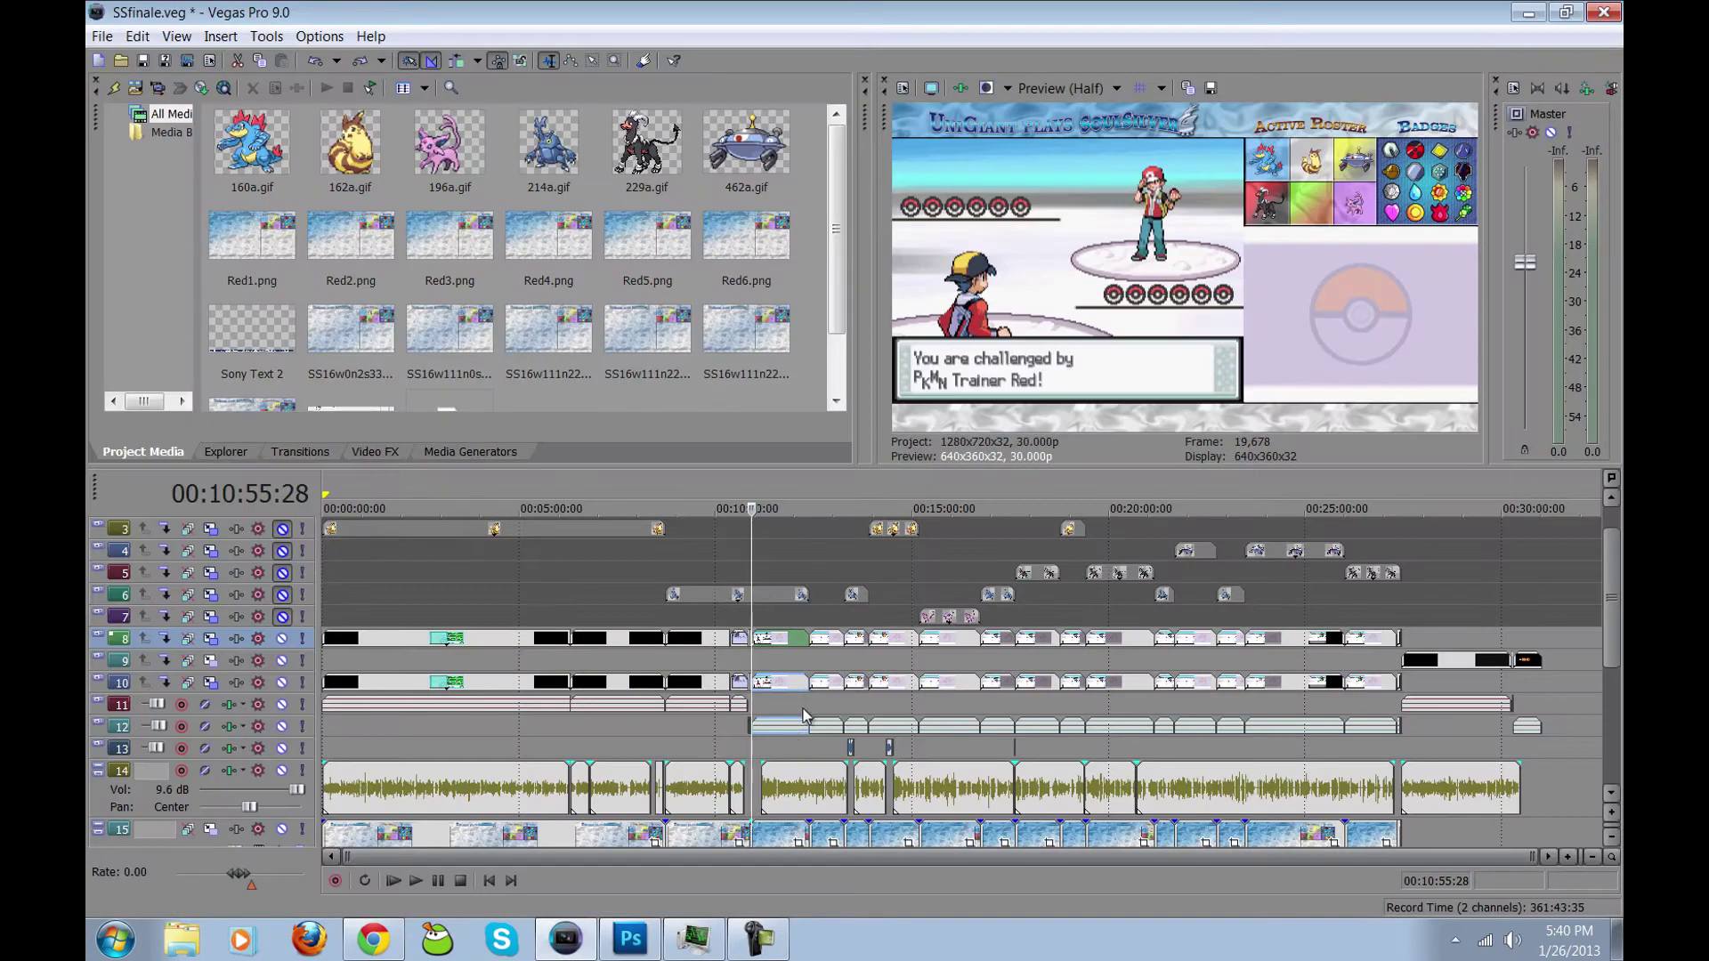
Step: Go to 00:12:23:19 and browse the Dissolve transition presets
left_click(809, 646)
left_click(311, 455)
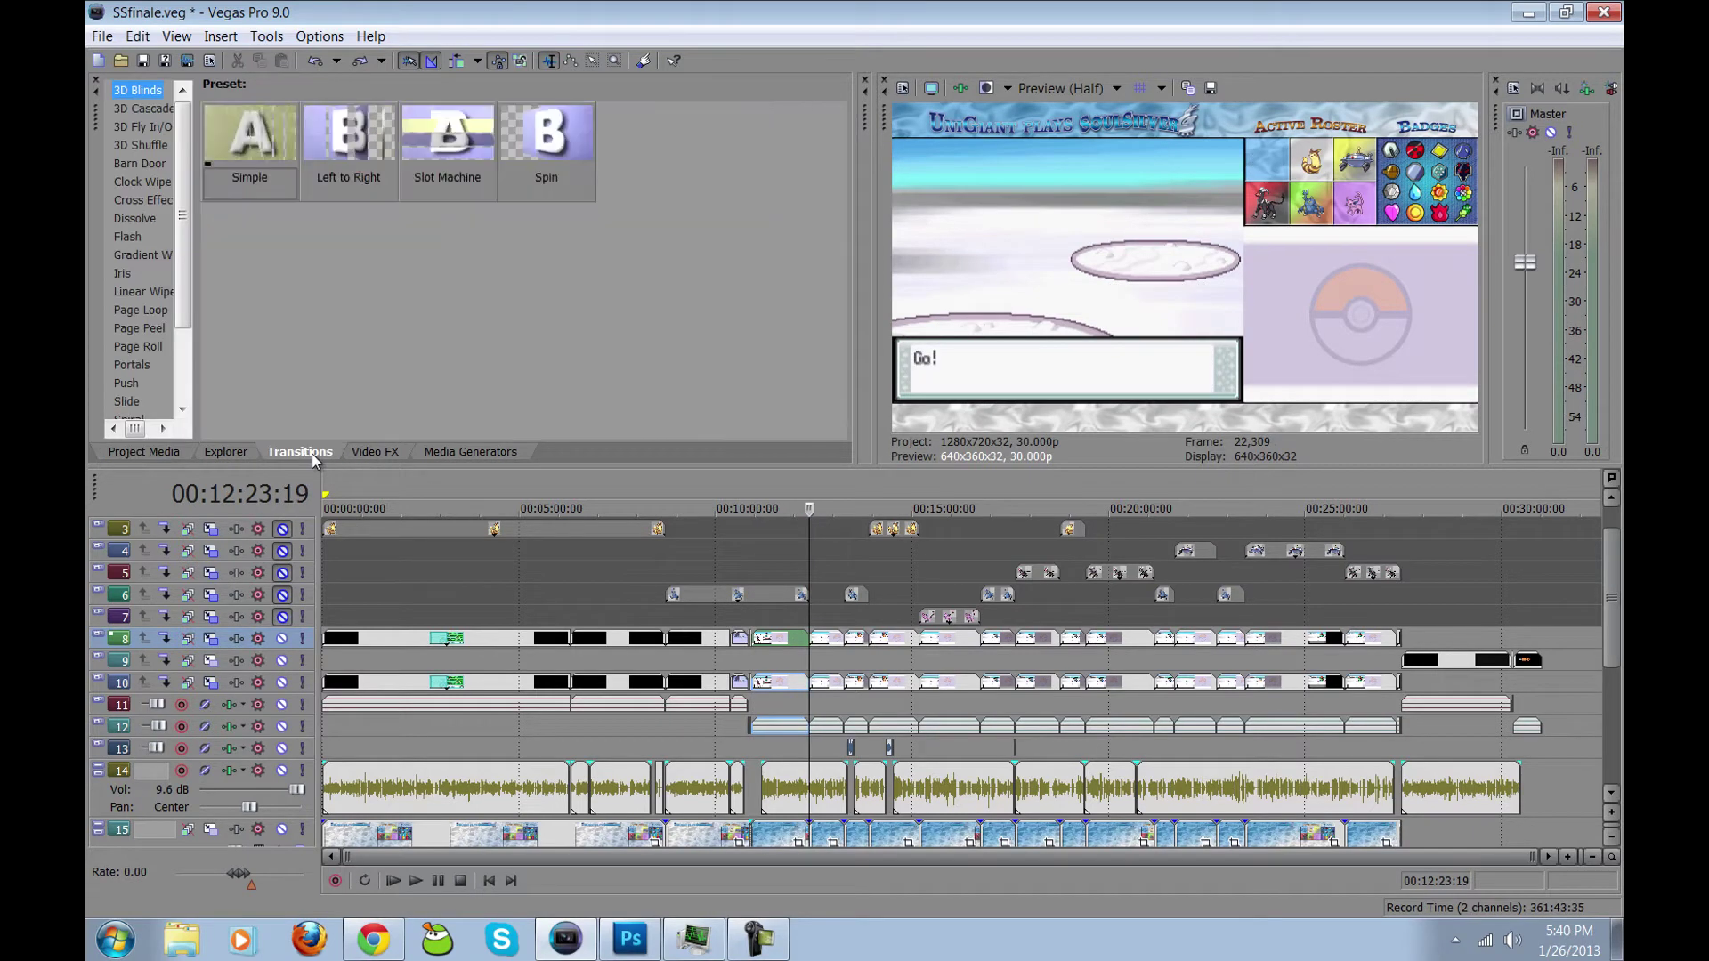
left_click(139, 219)
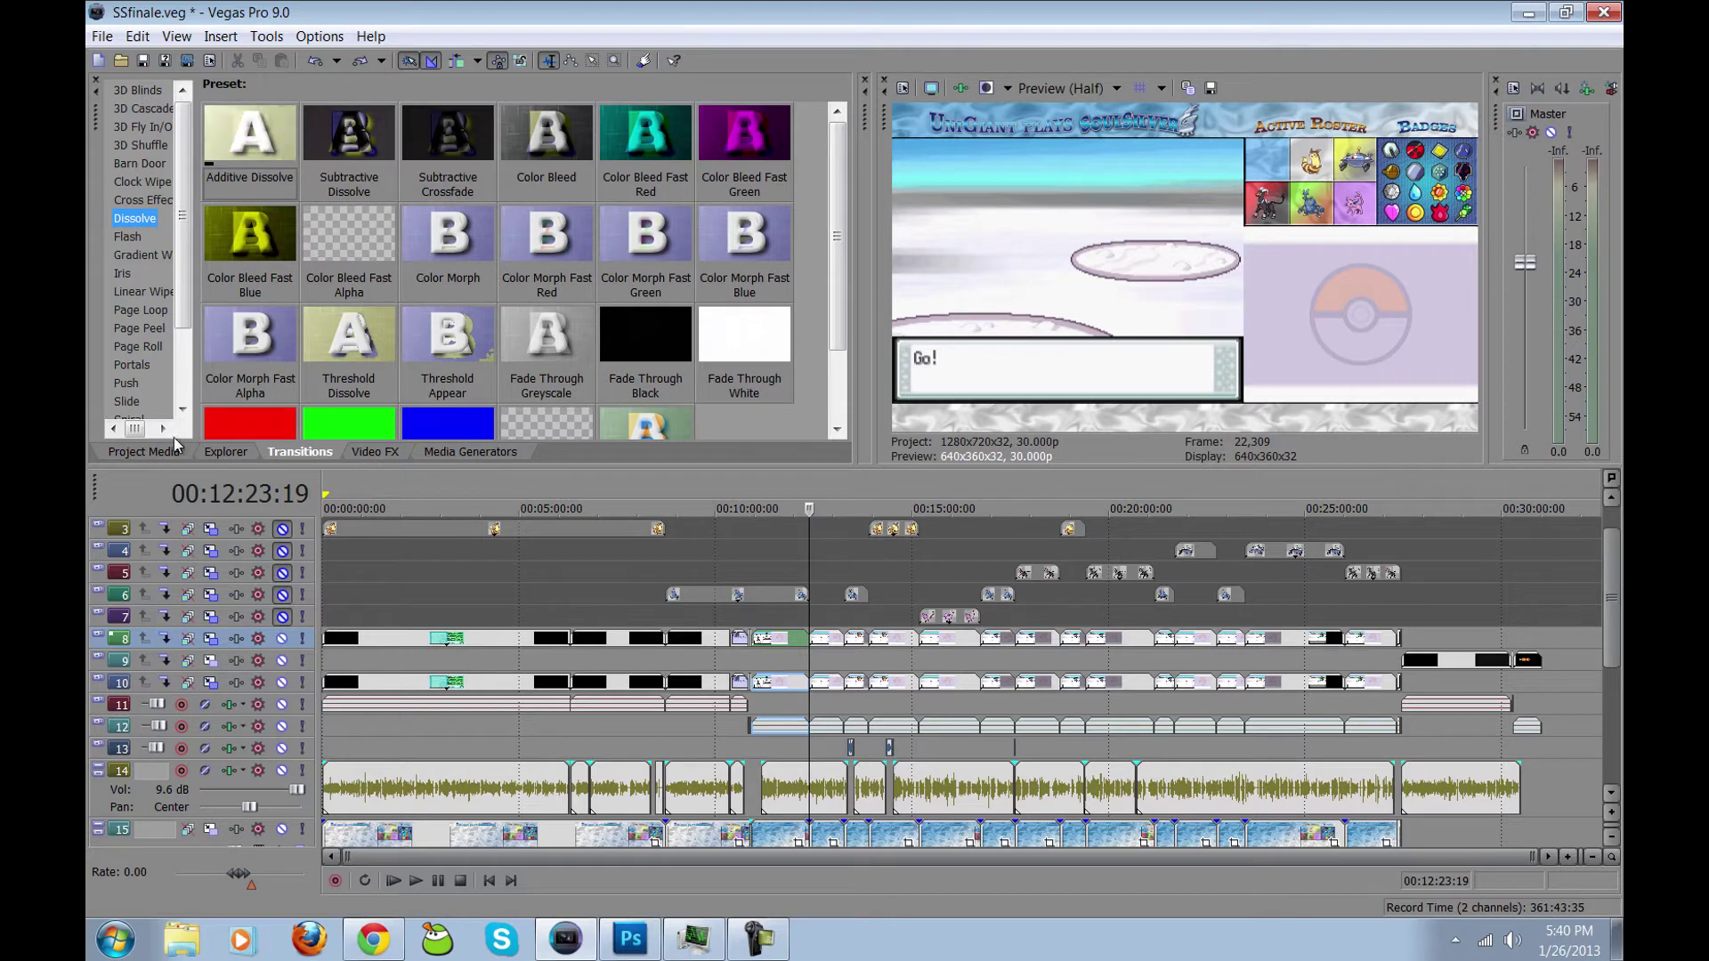
left_click(151, 451)
Step: Shorten the track 8 event's fade-in so the overlay is fully opaque, then return to Photoshop
left_click_drag(809, 633, 792, 638)
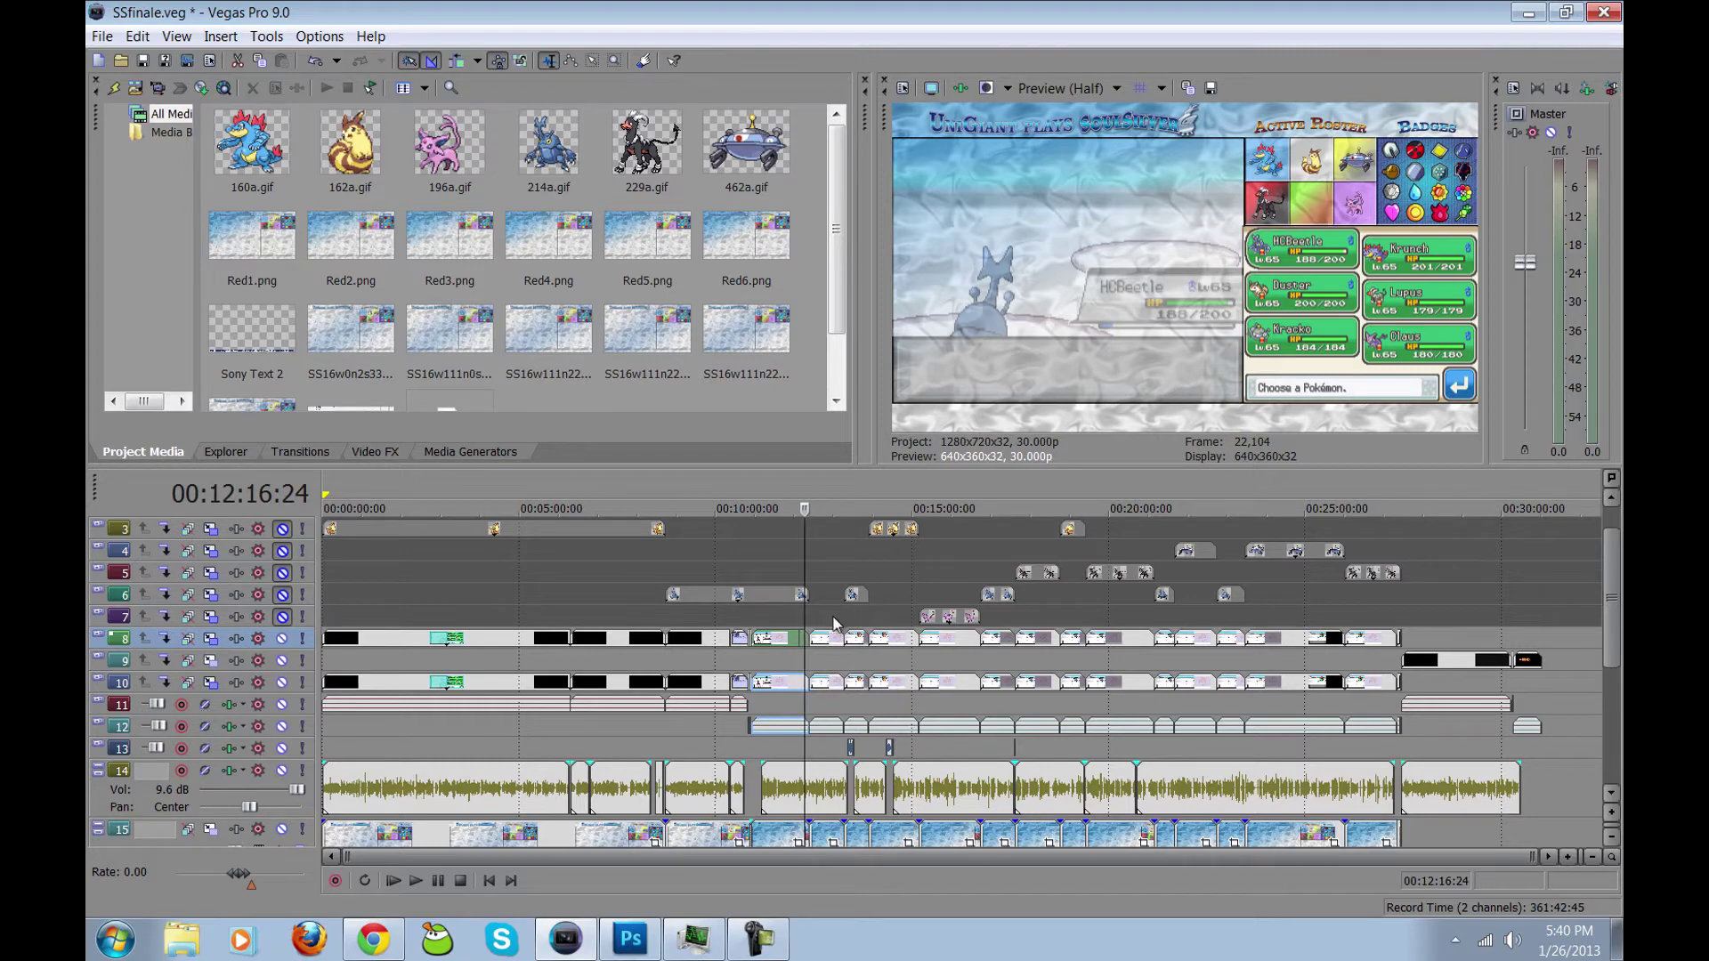
left_click_drag(801, 634, 817, 646)
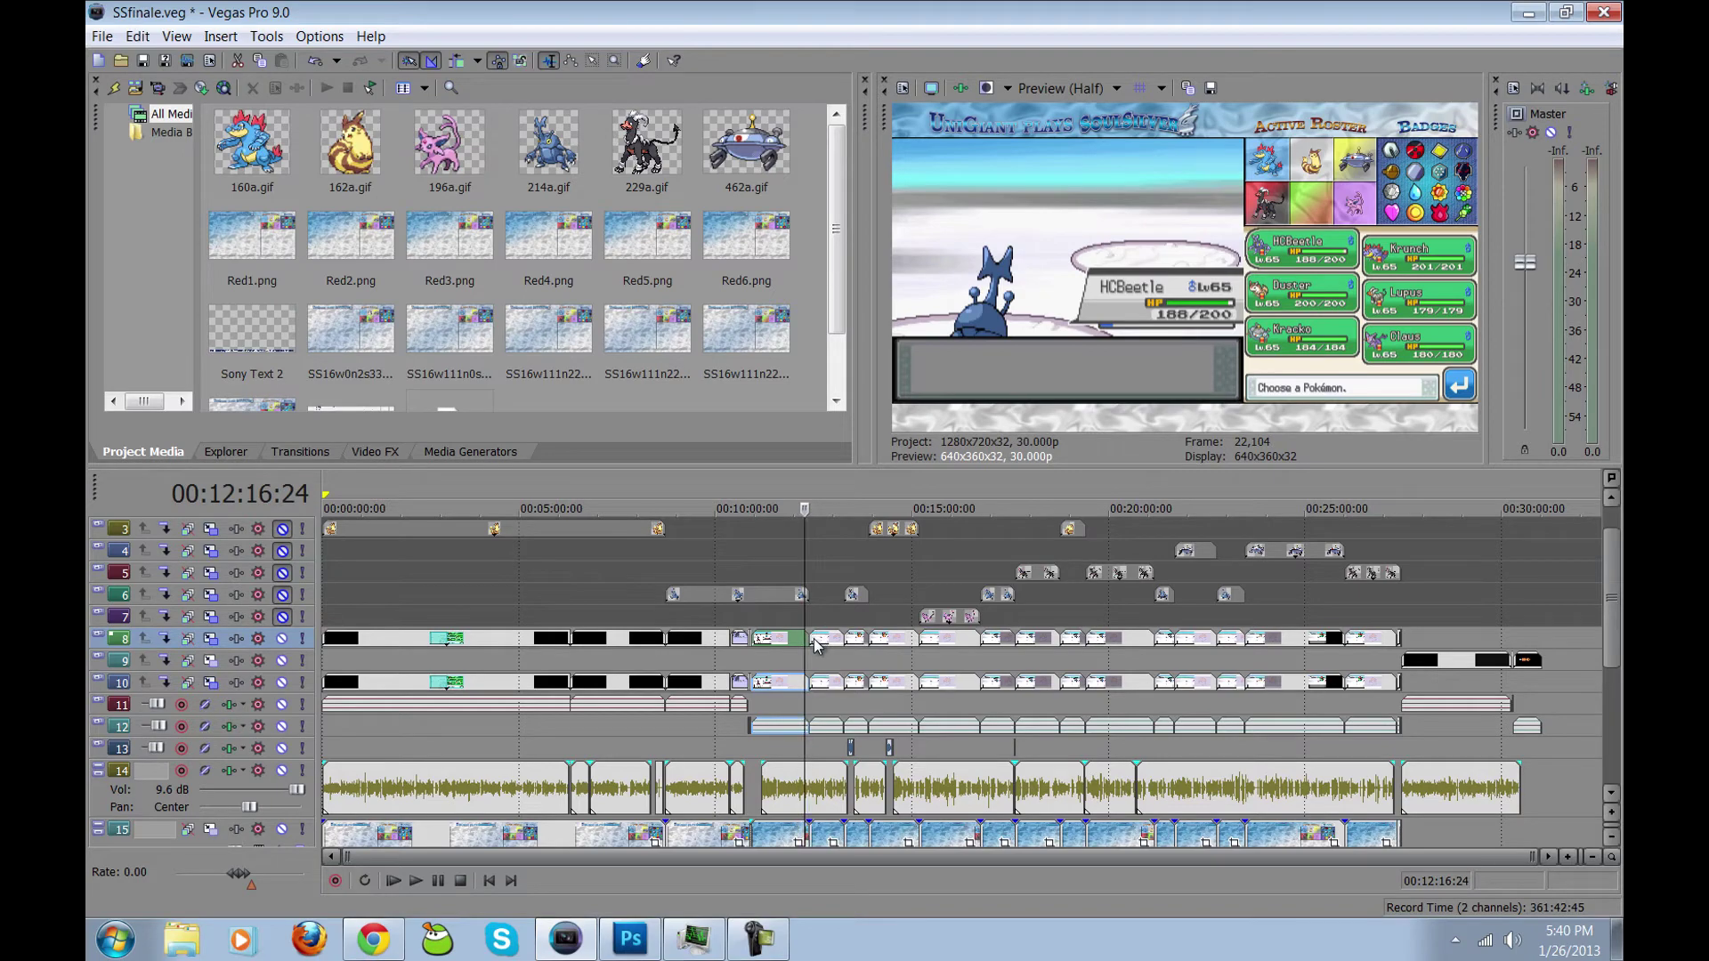
left_click(811, 640)
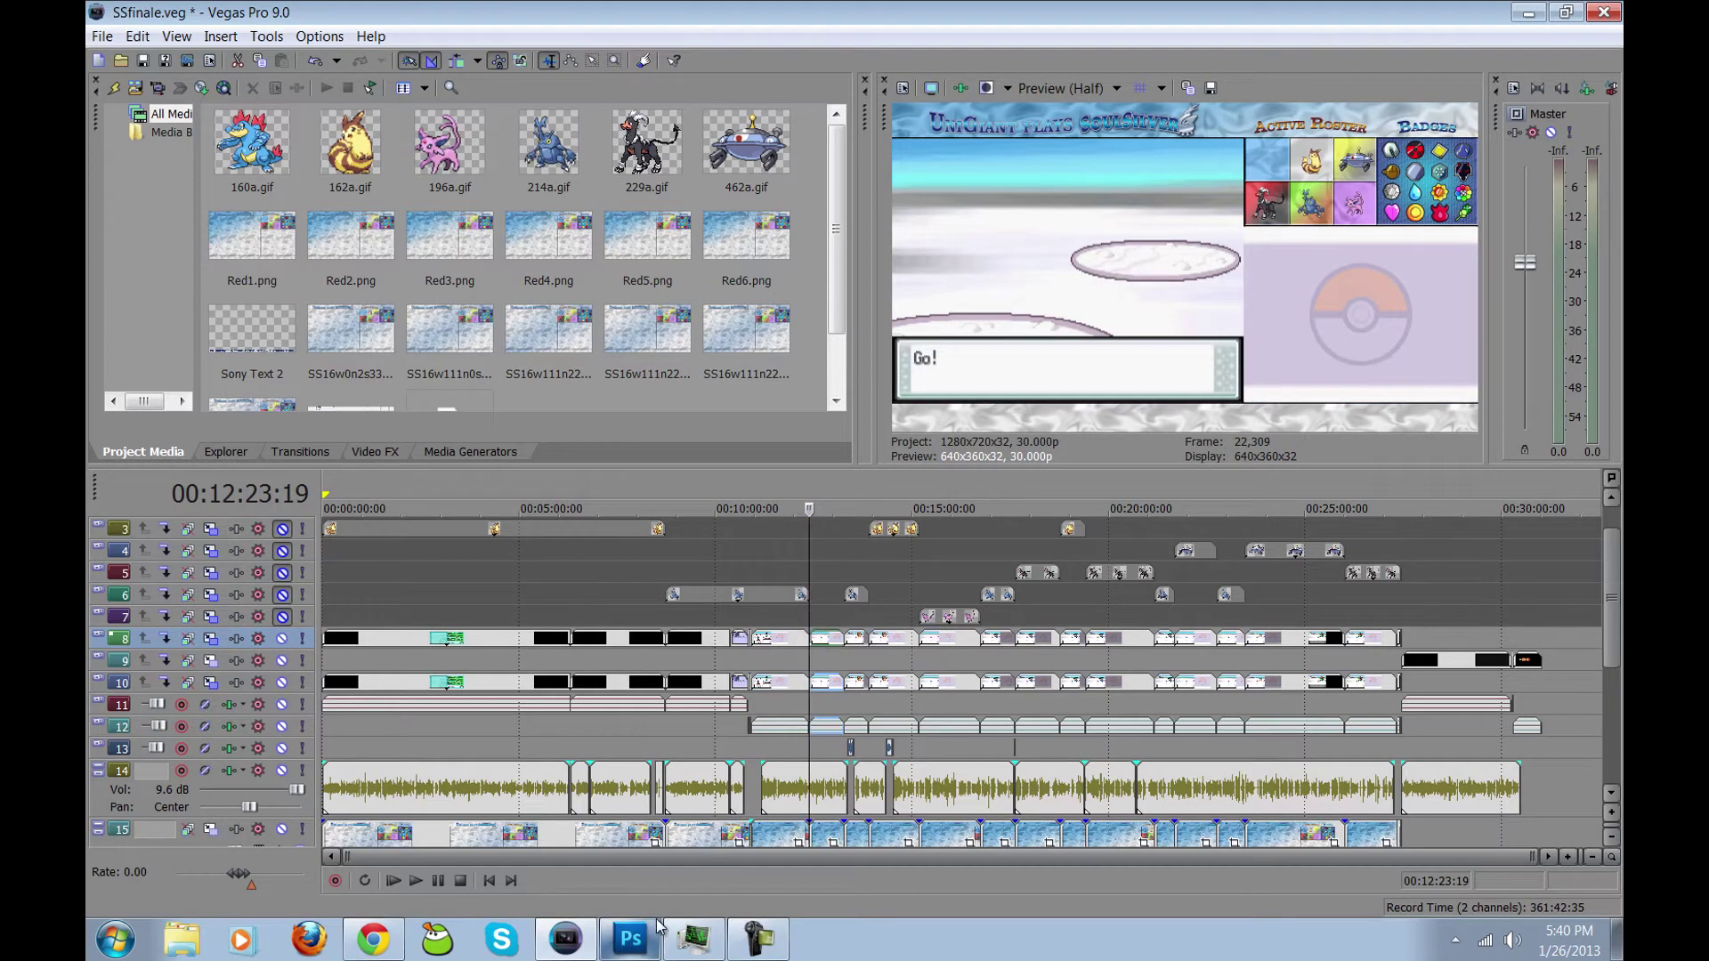
left_click(630, 939)
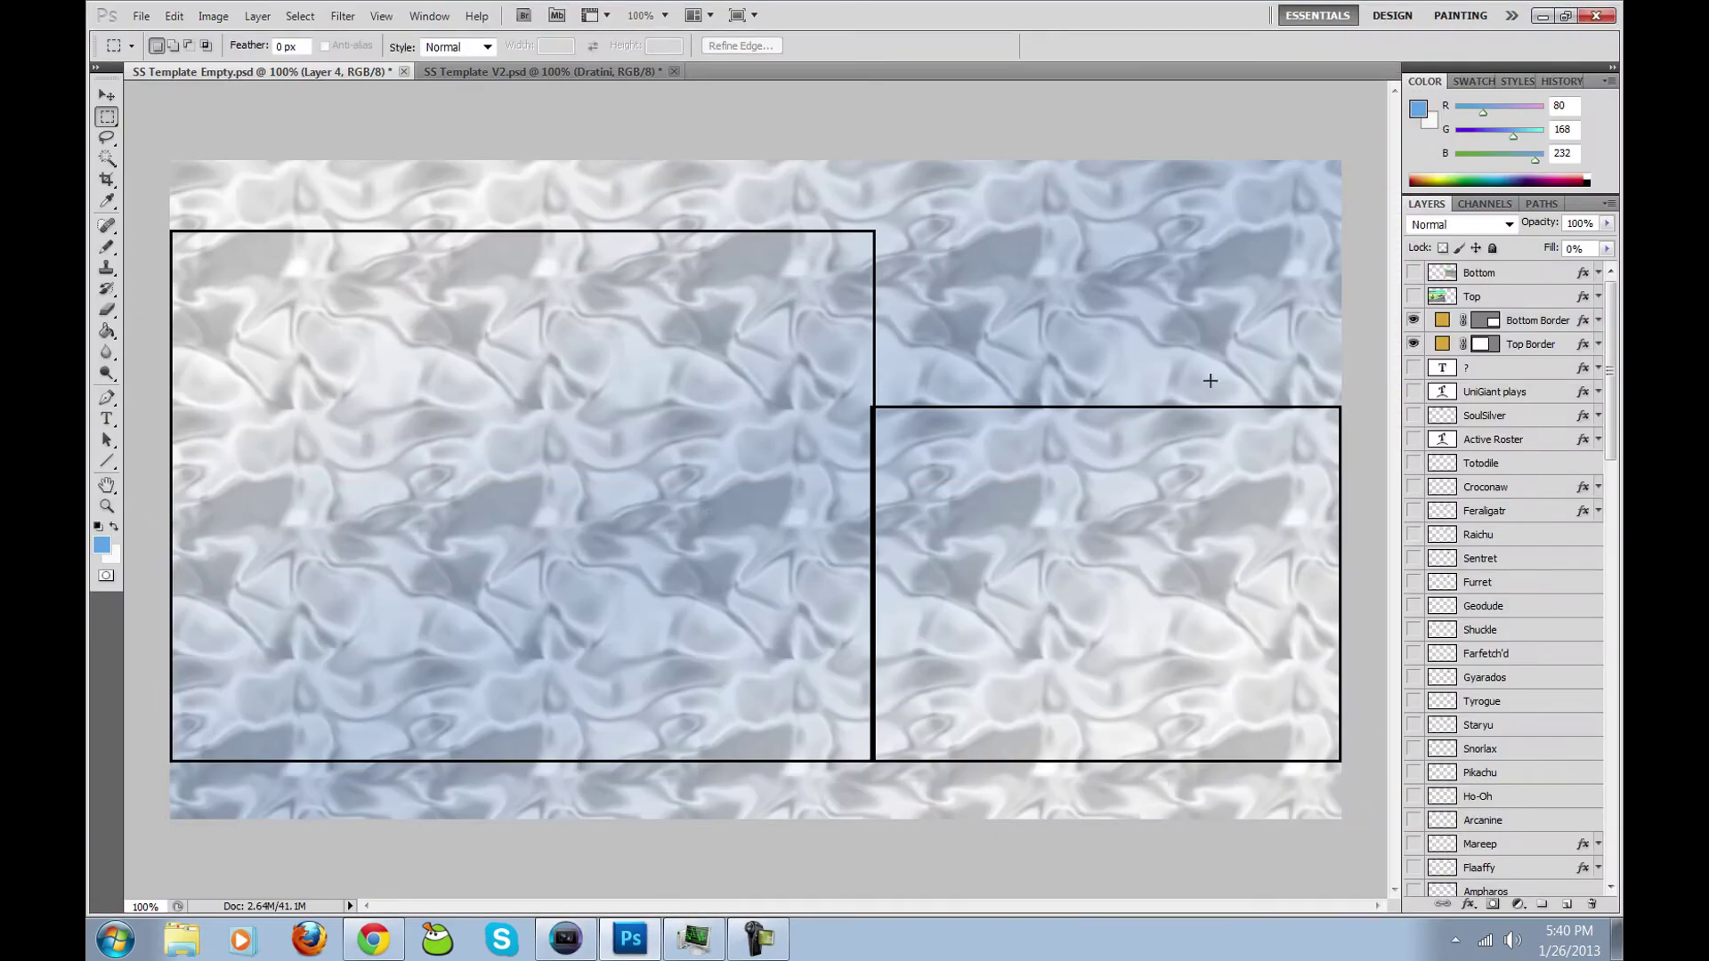
Step: Show the Top, Bottom, UniGiant plays and SoulSilver layers
left_click(1413, 297)
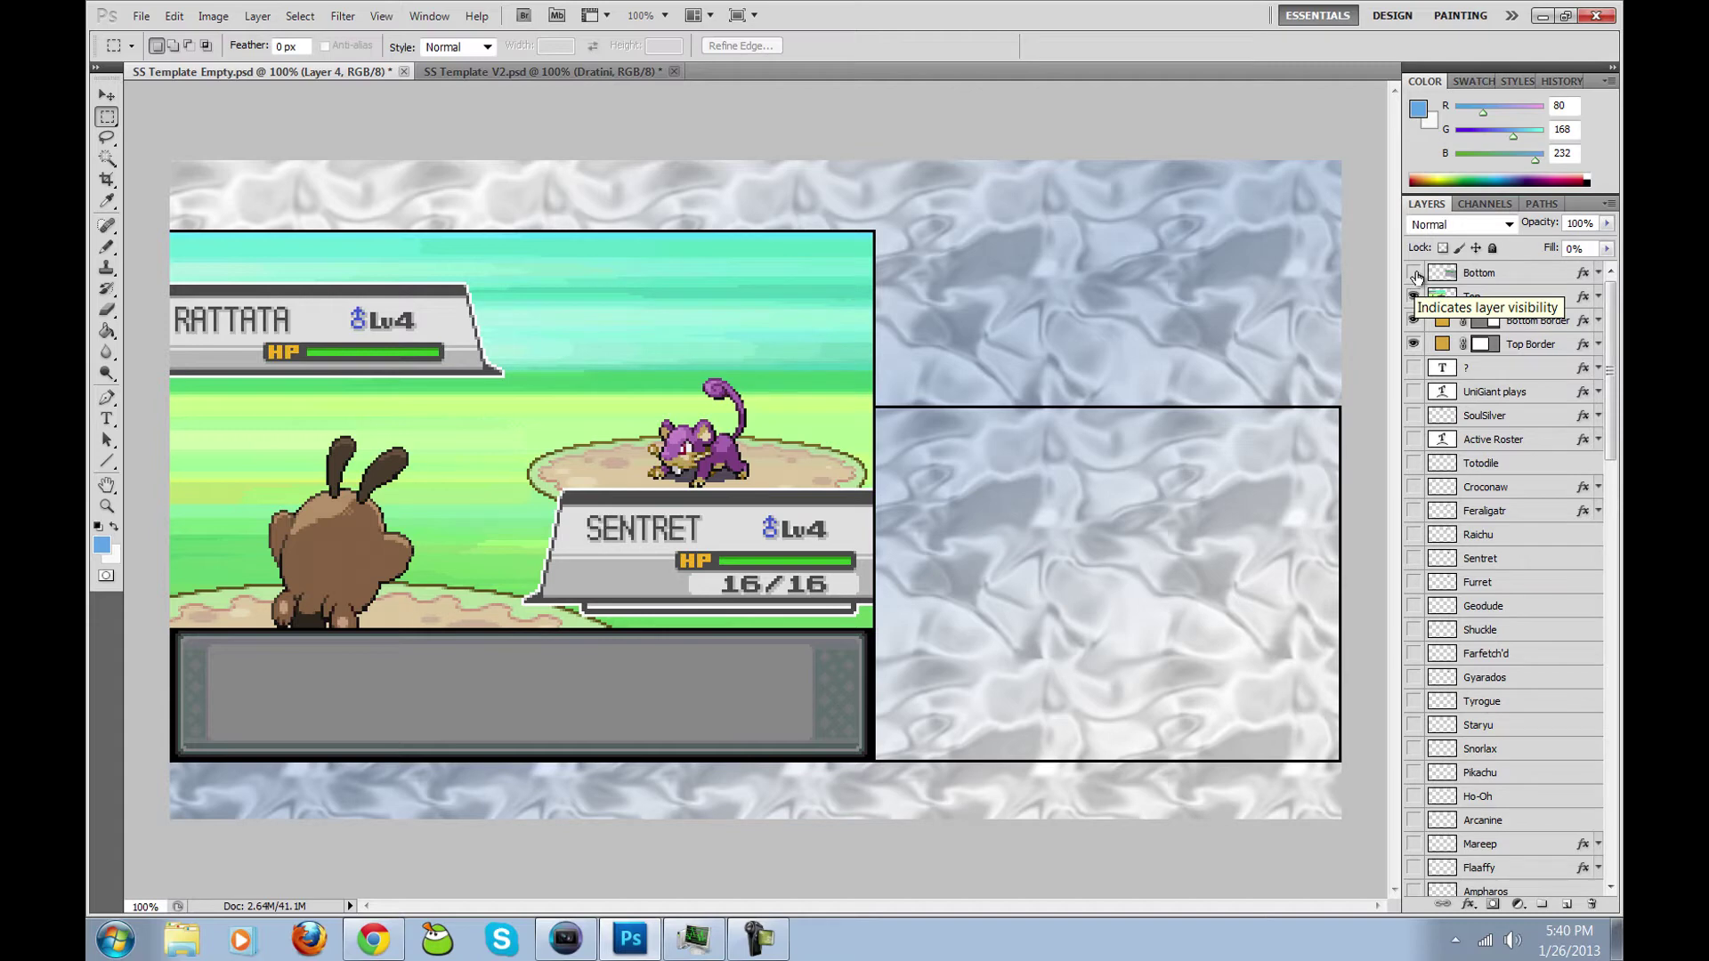
left_click(1415, 273)
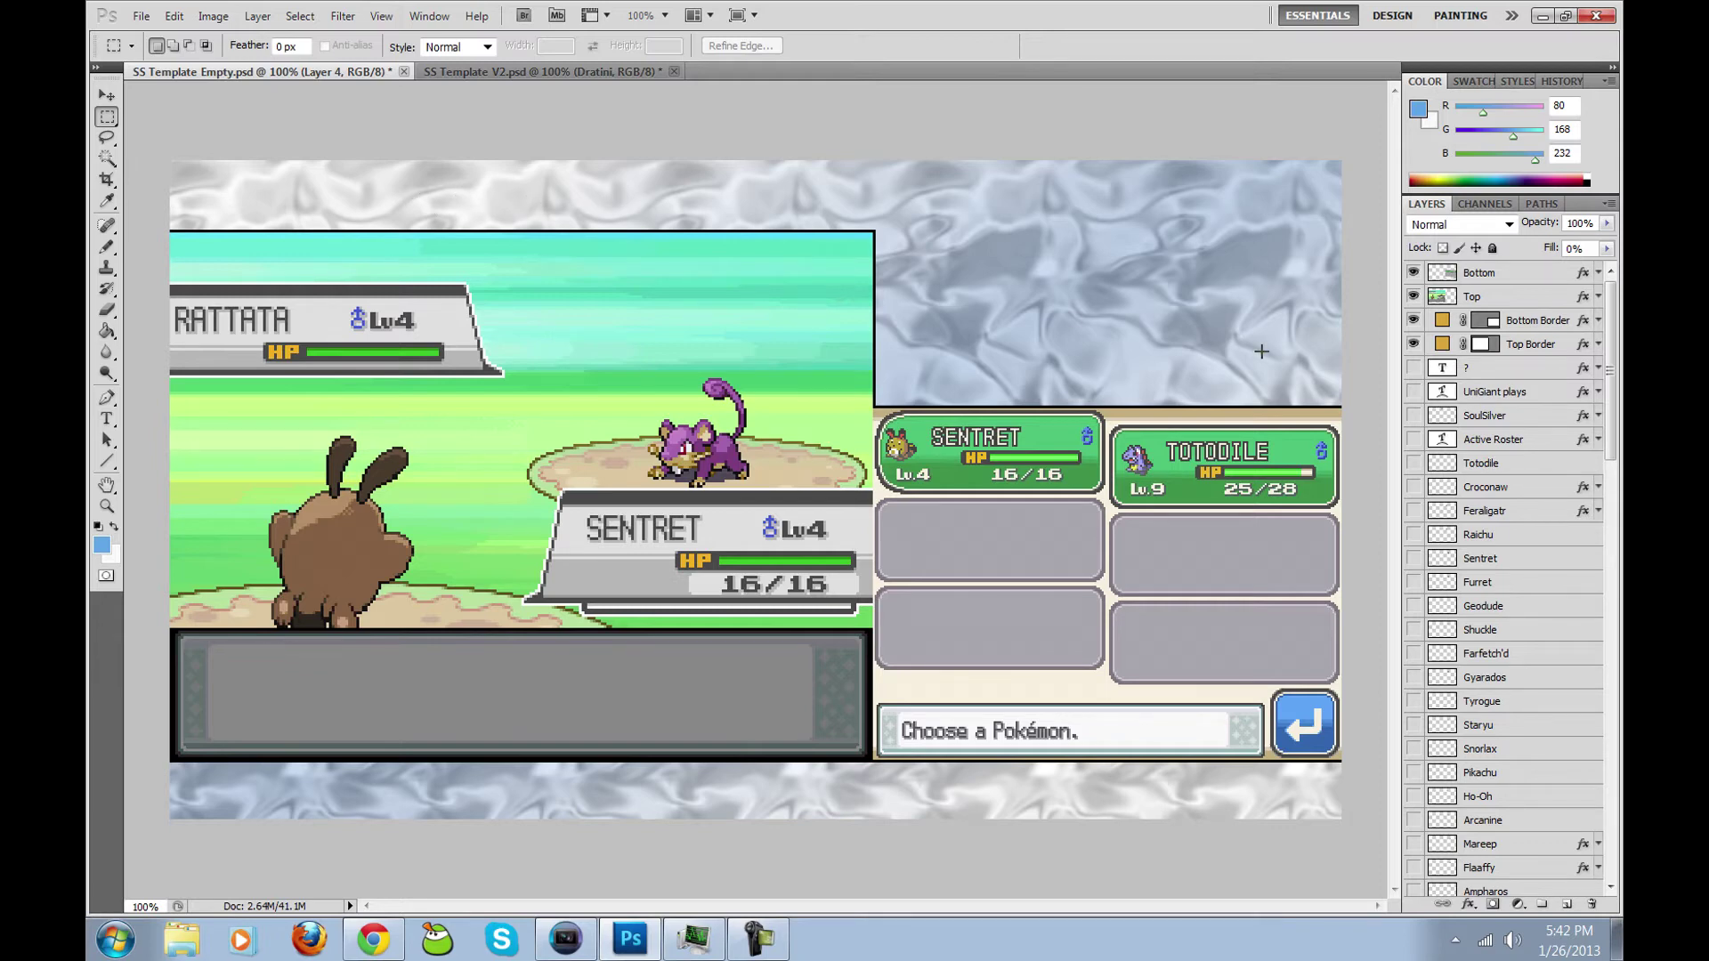
left_click(1413, 391)
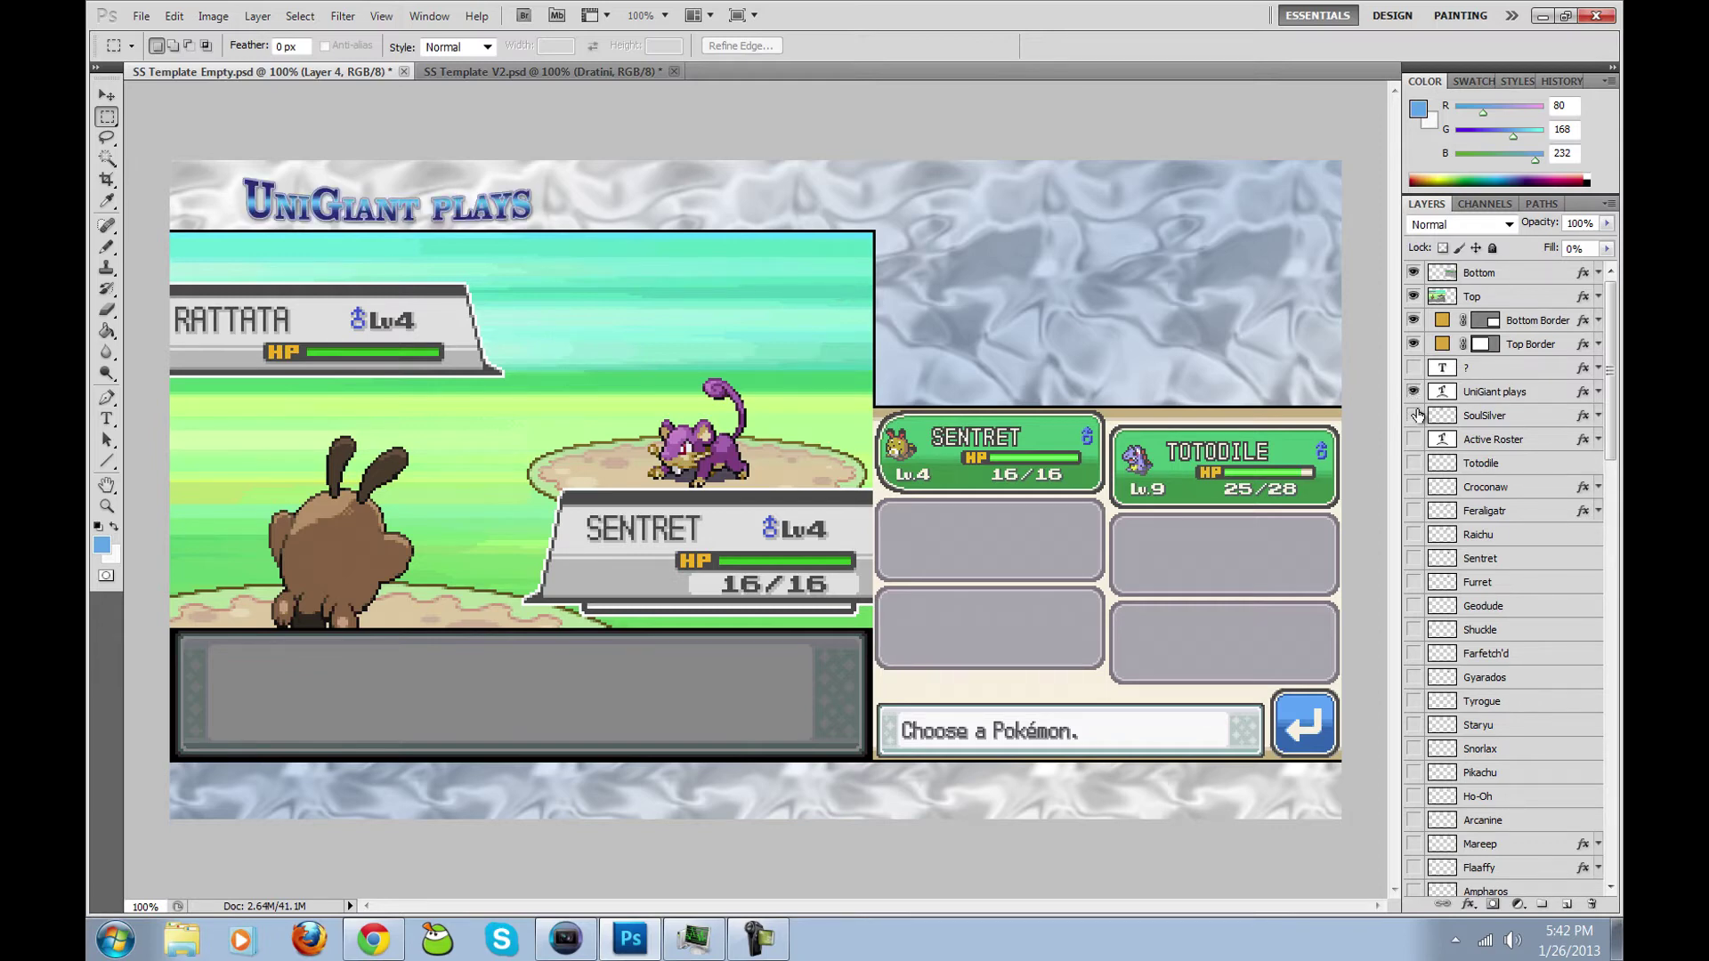
left_click(1414, 415)
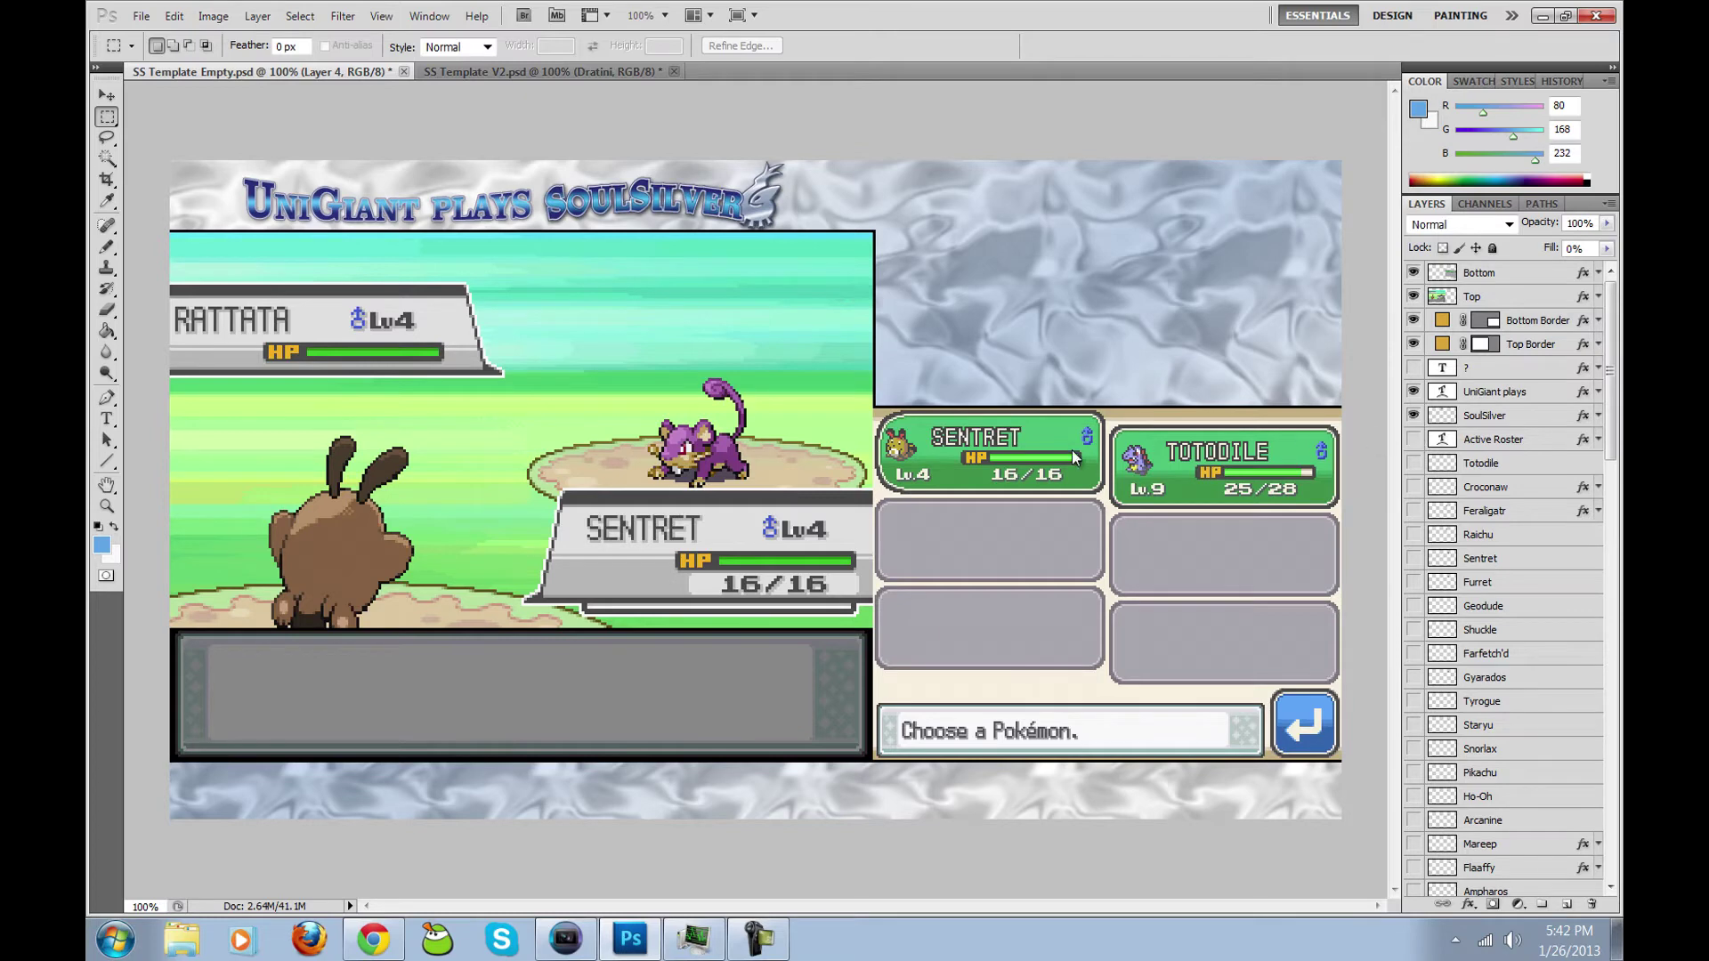
Step: Open the UniGiant plays layer style, close it unchanged, and scroll down to the Box layers
left_click(1545, 400)
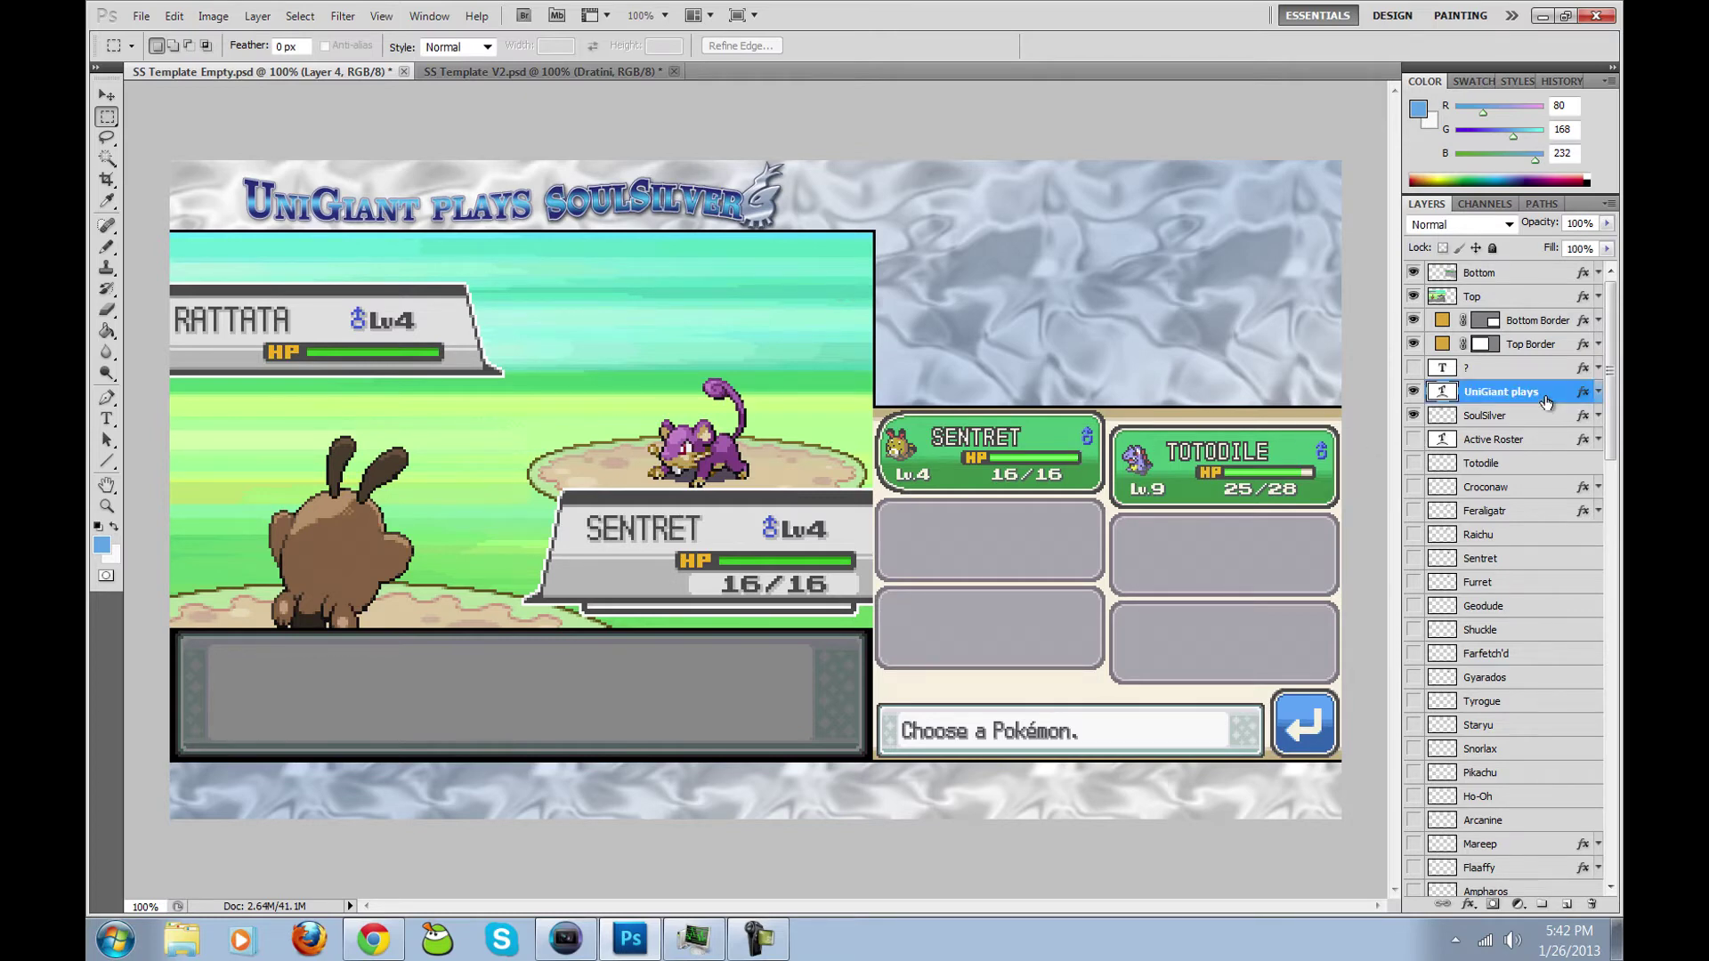
double_click(1546, 399)
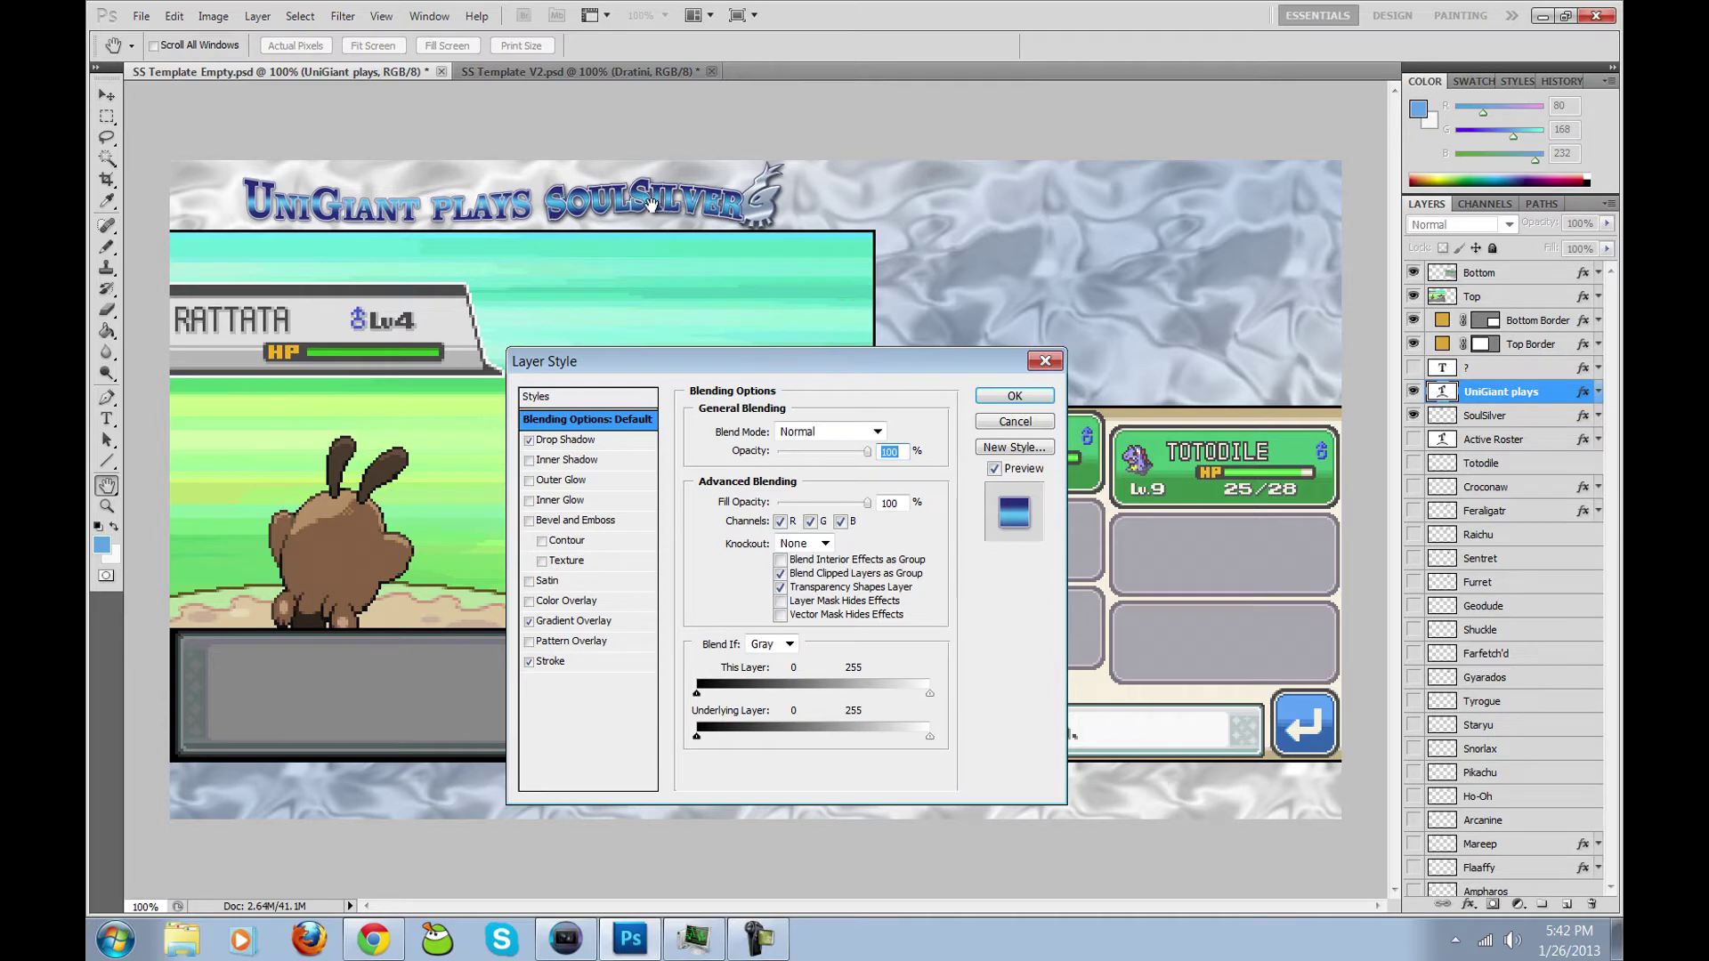
left_click(1007, 422)
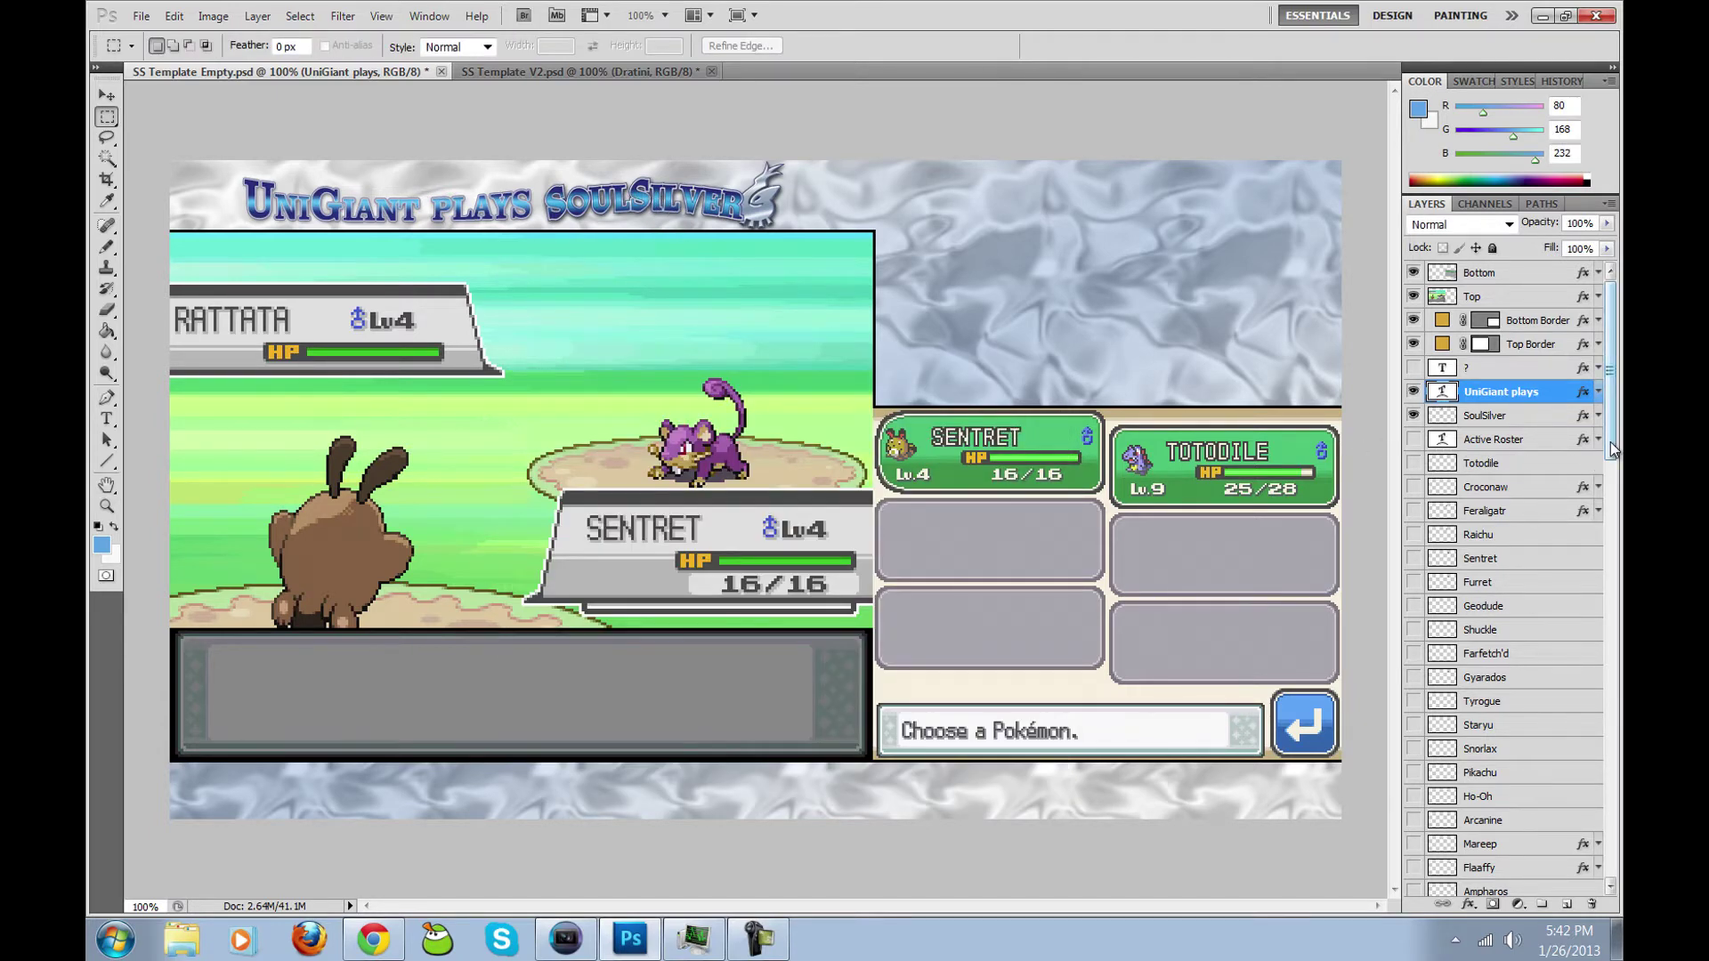
left_click_drag(1610, 442, 1617, 717)
Step: Show Box 1 and Box 2, then check Box 2's Bevel and Emboss without changing it
left_click(1417, 602)
left_click(1417, 624)
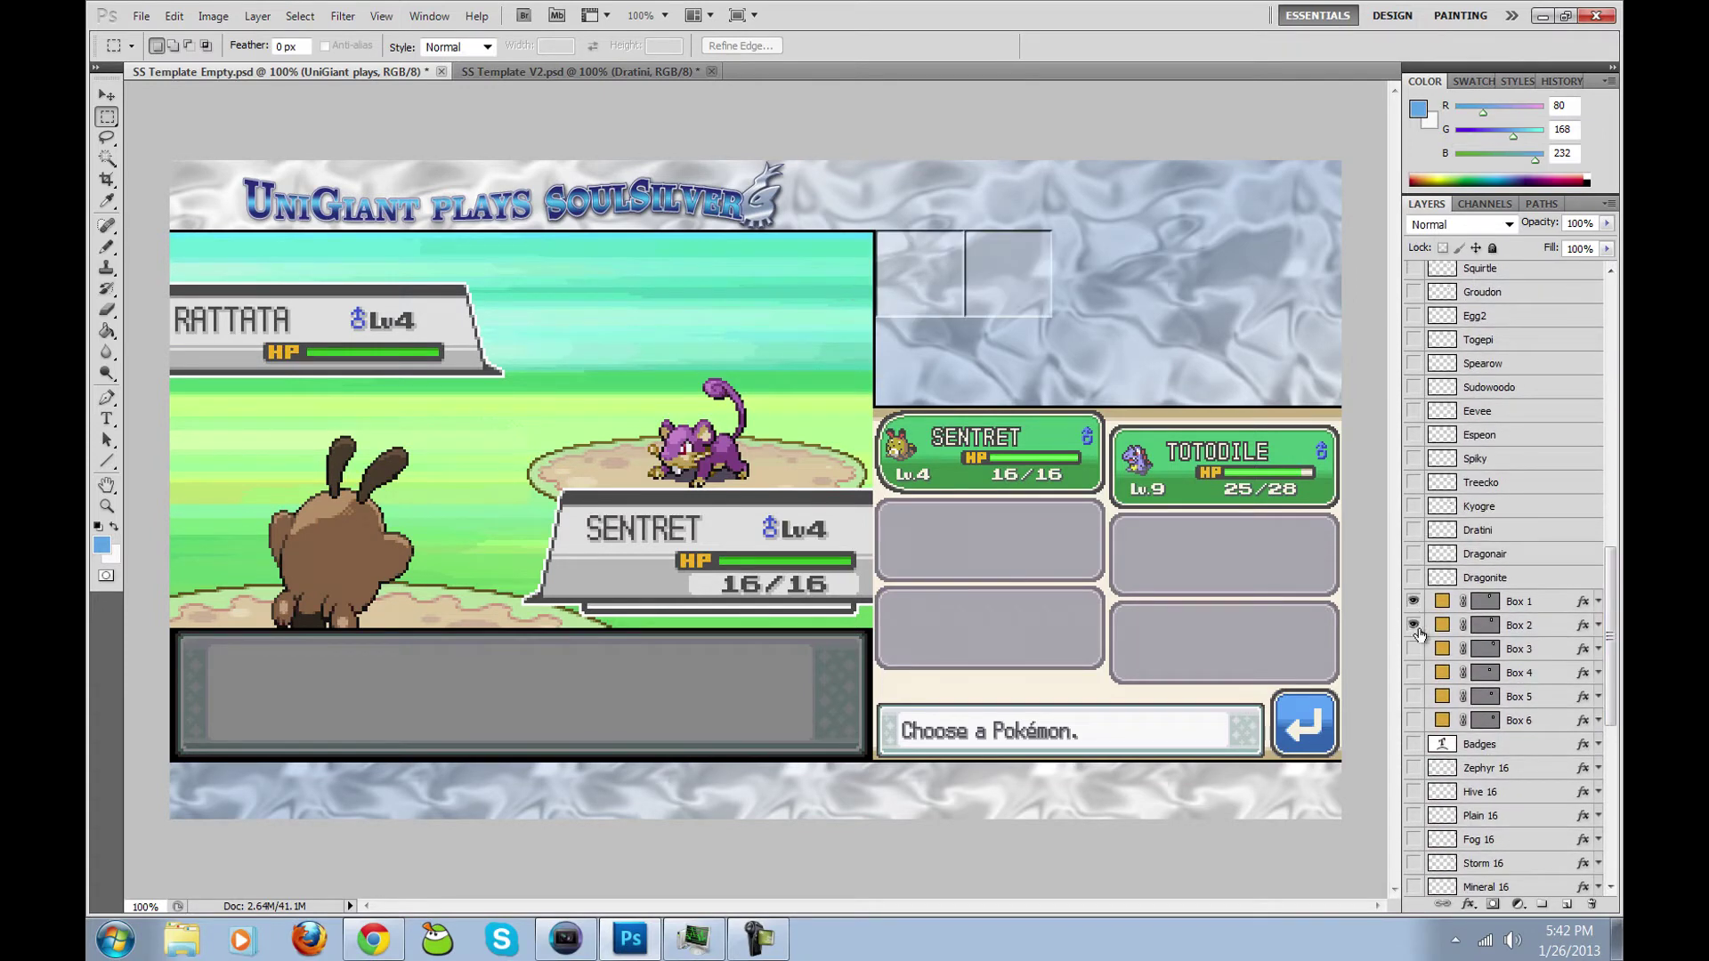
double_click(1557, 624)
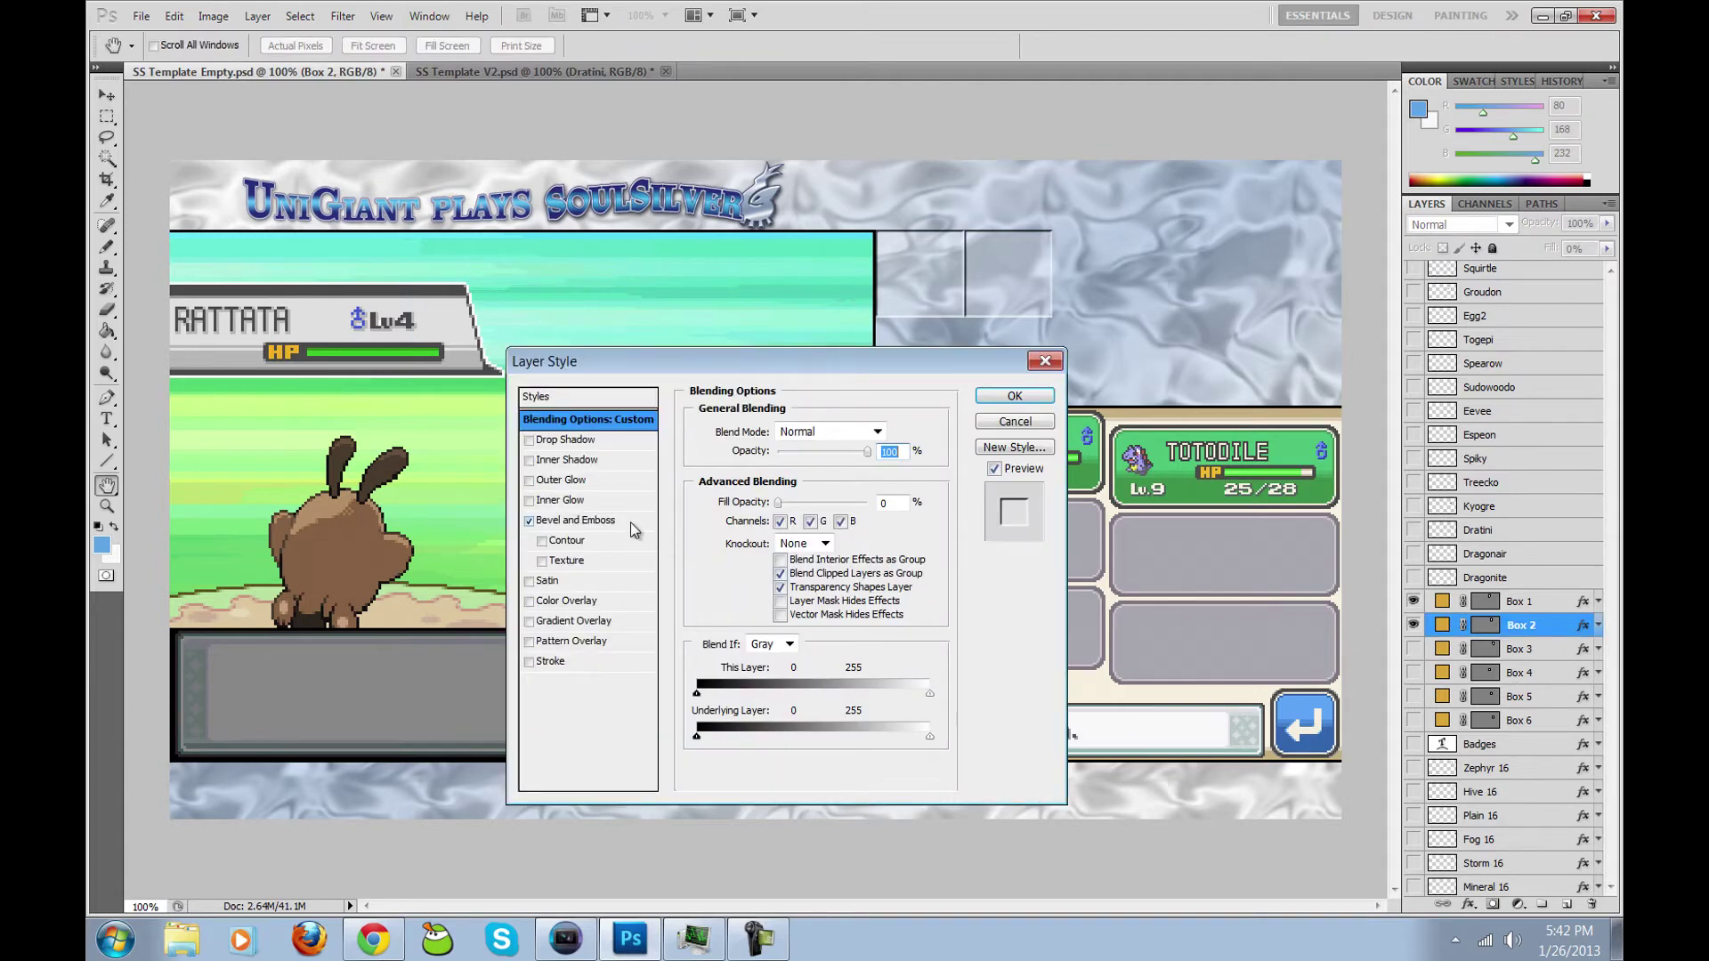
left_click(605, 521)
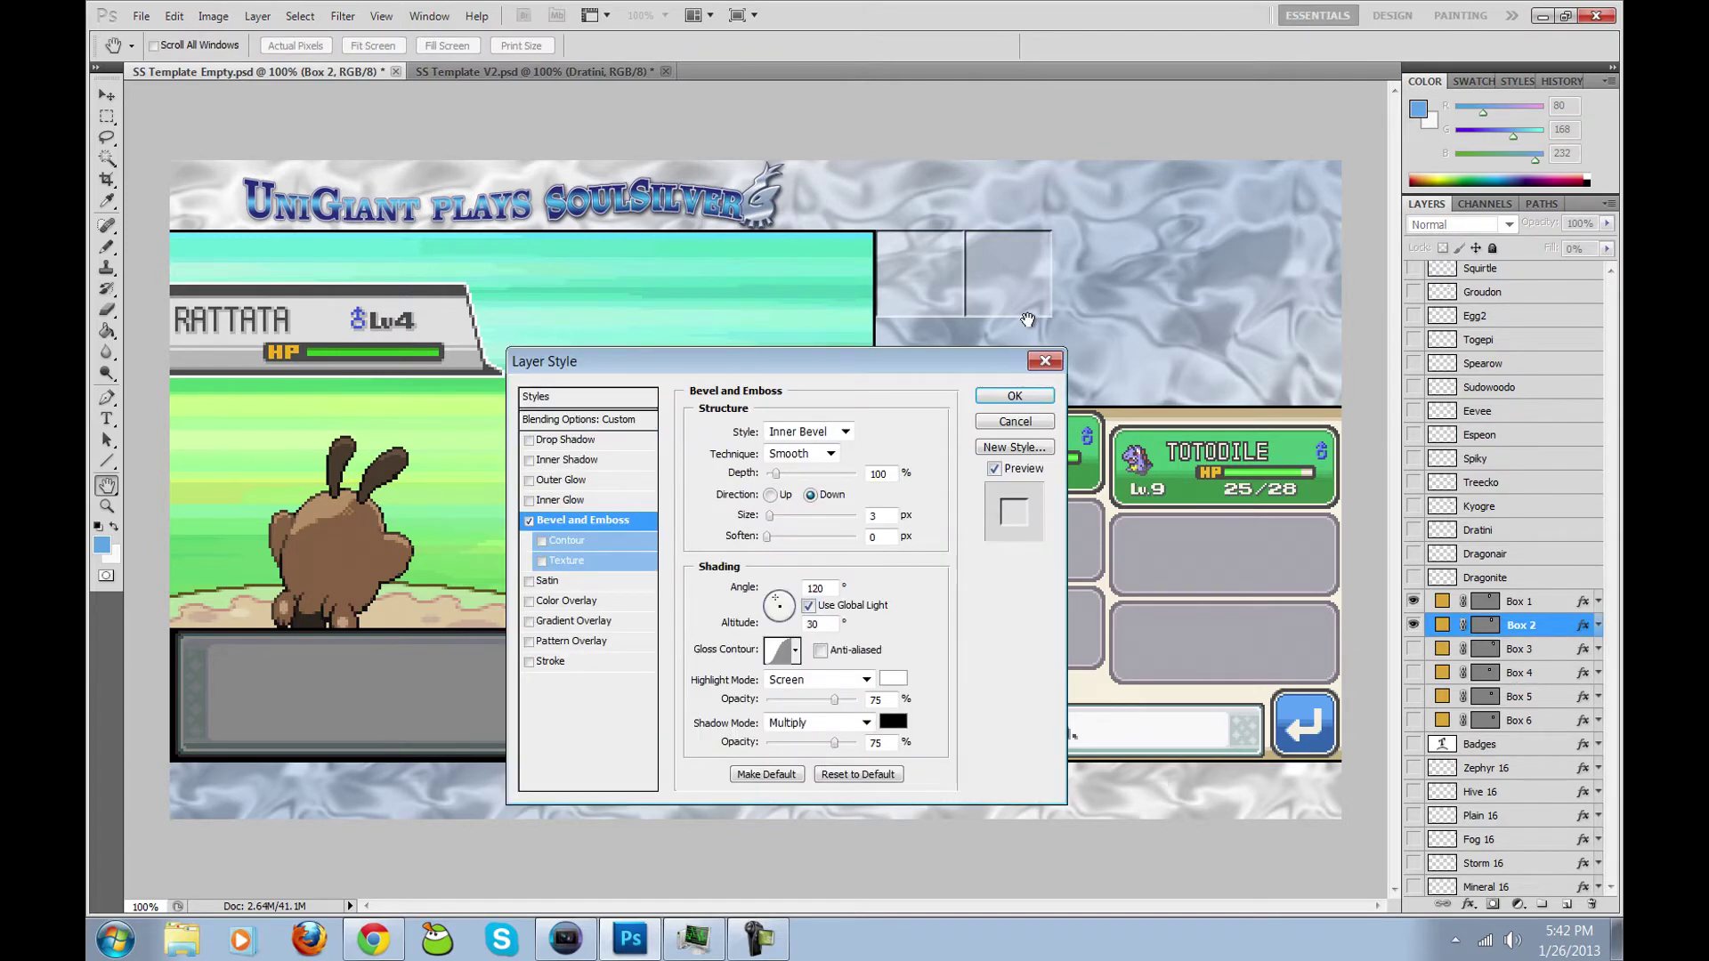
left_click(1015, 423)
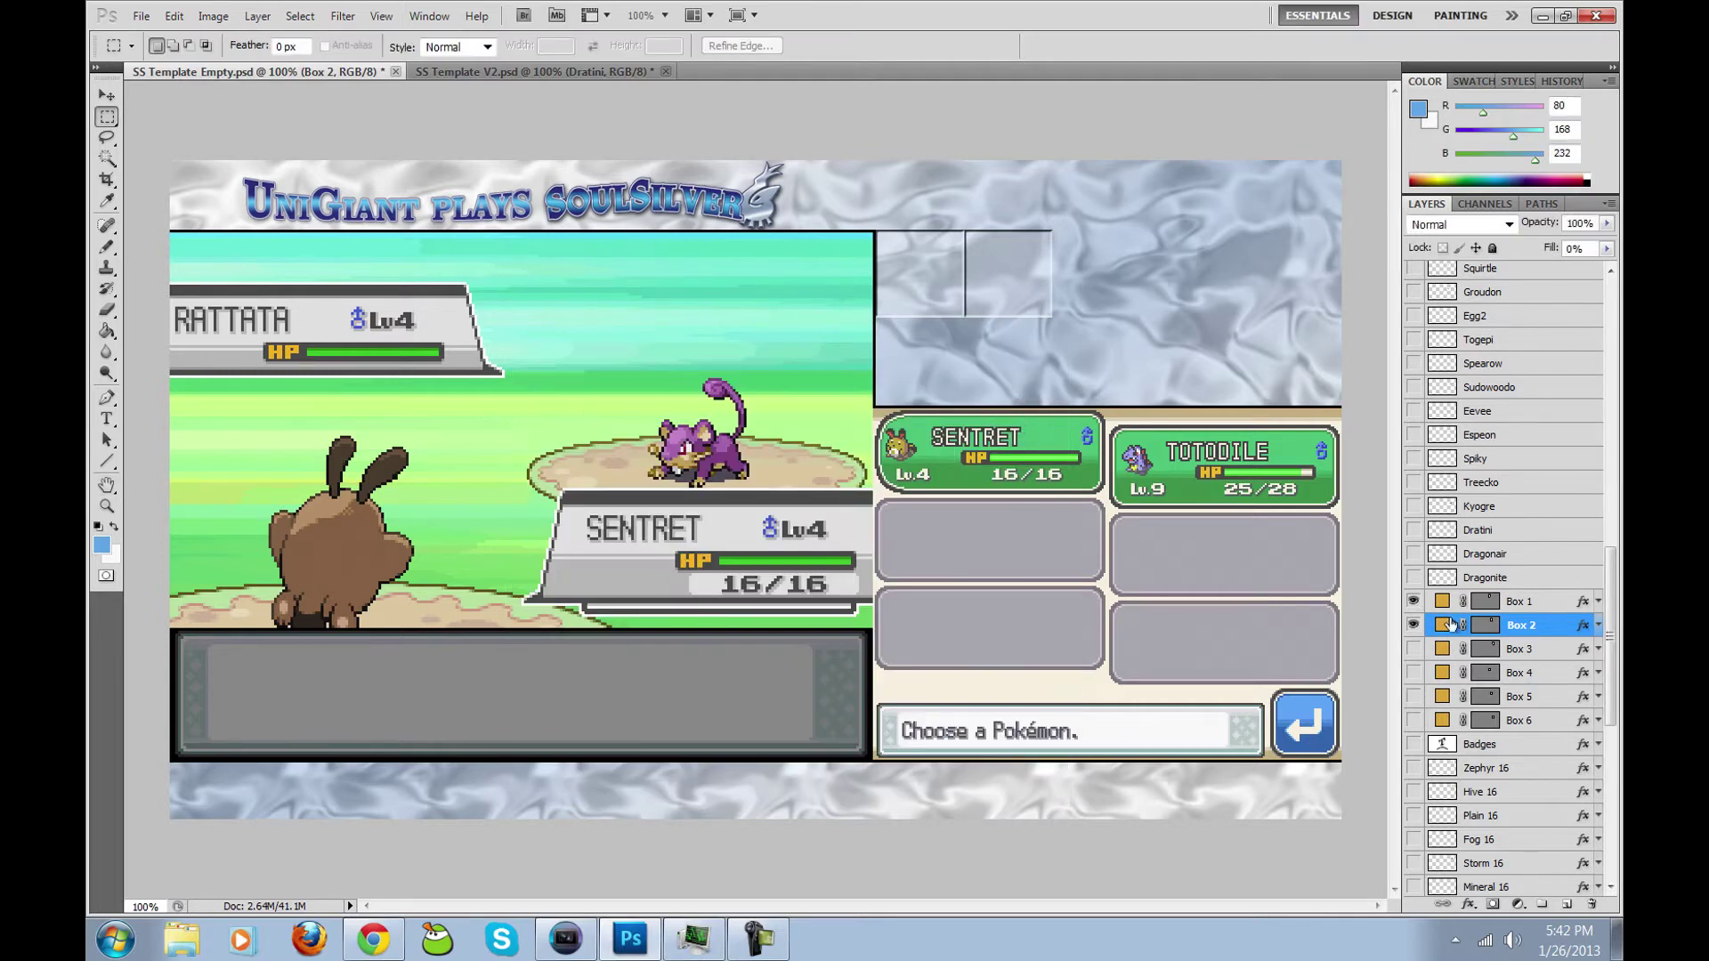
Step: Show roster Boxes 3, 4, 5 and 6
left_click(1414, 649)
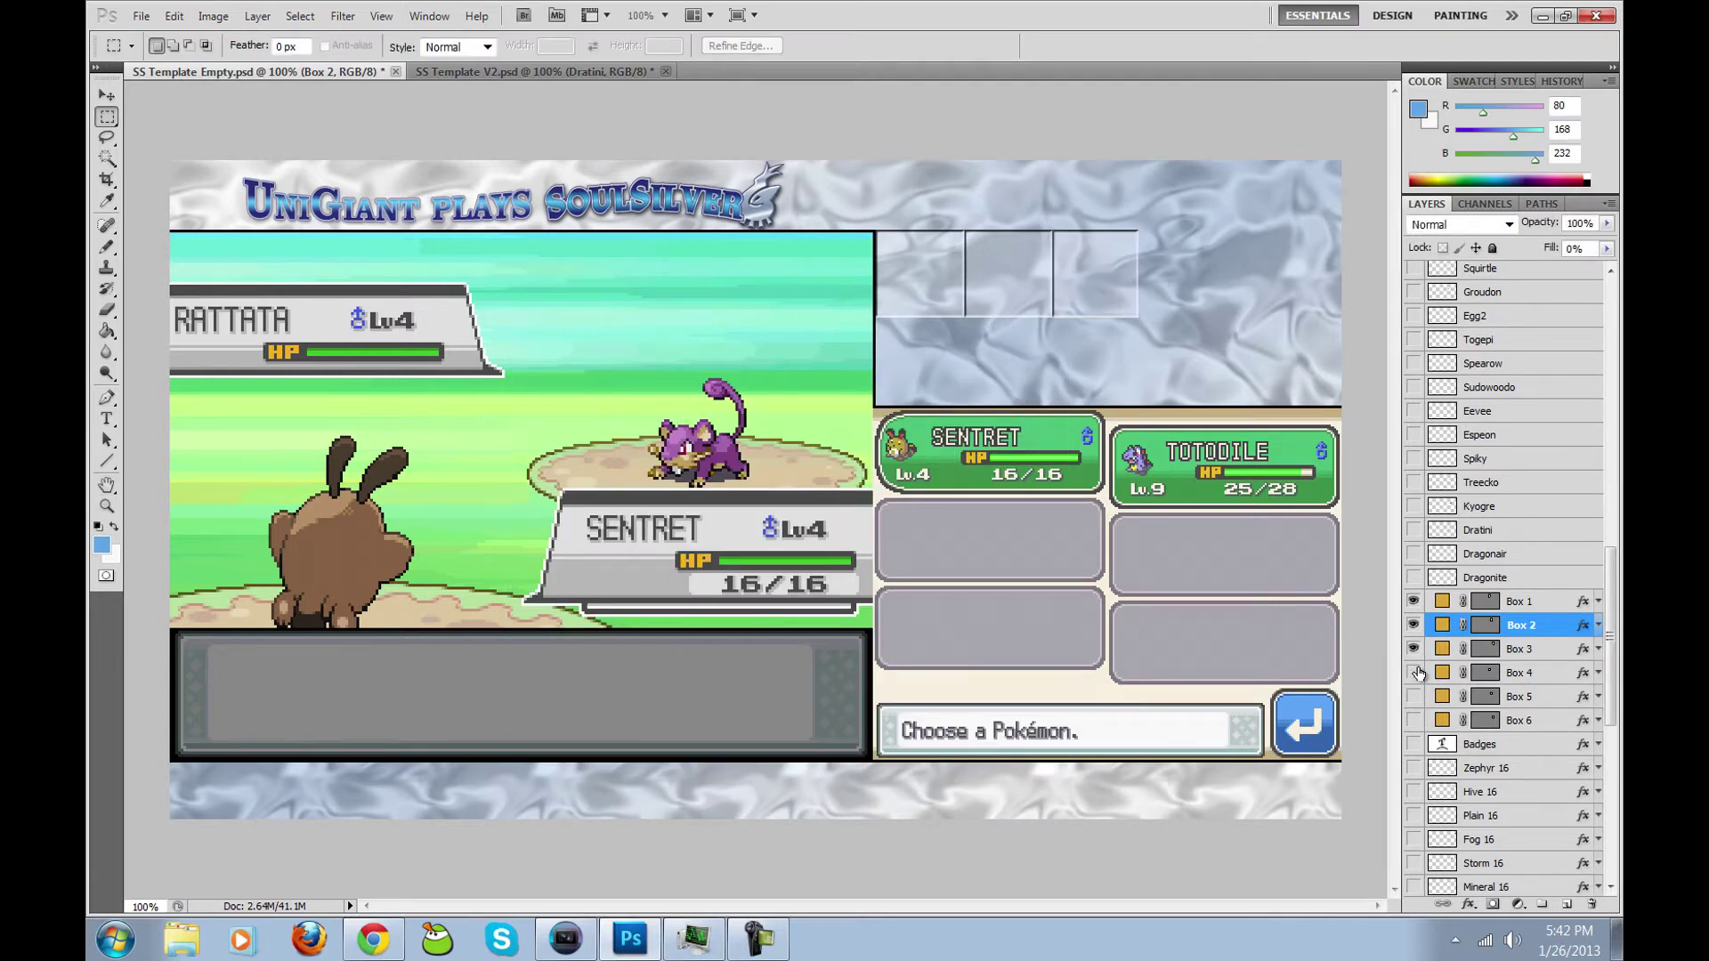
left_click(1414, 673)
left_click(1414, 696)
left_click(1414, 720)
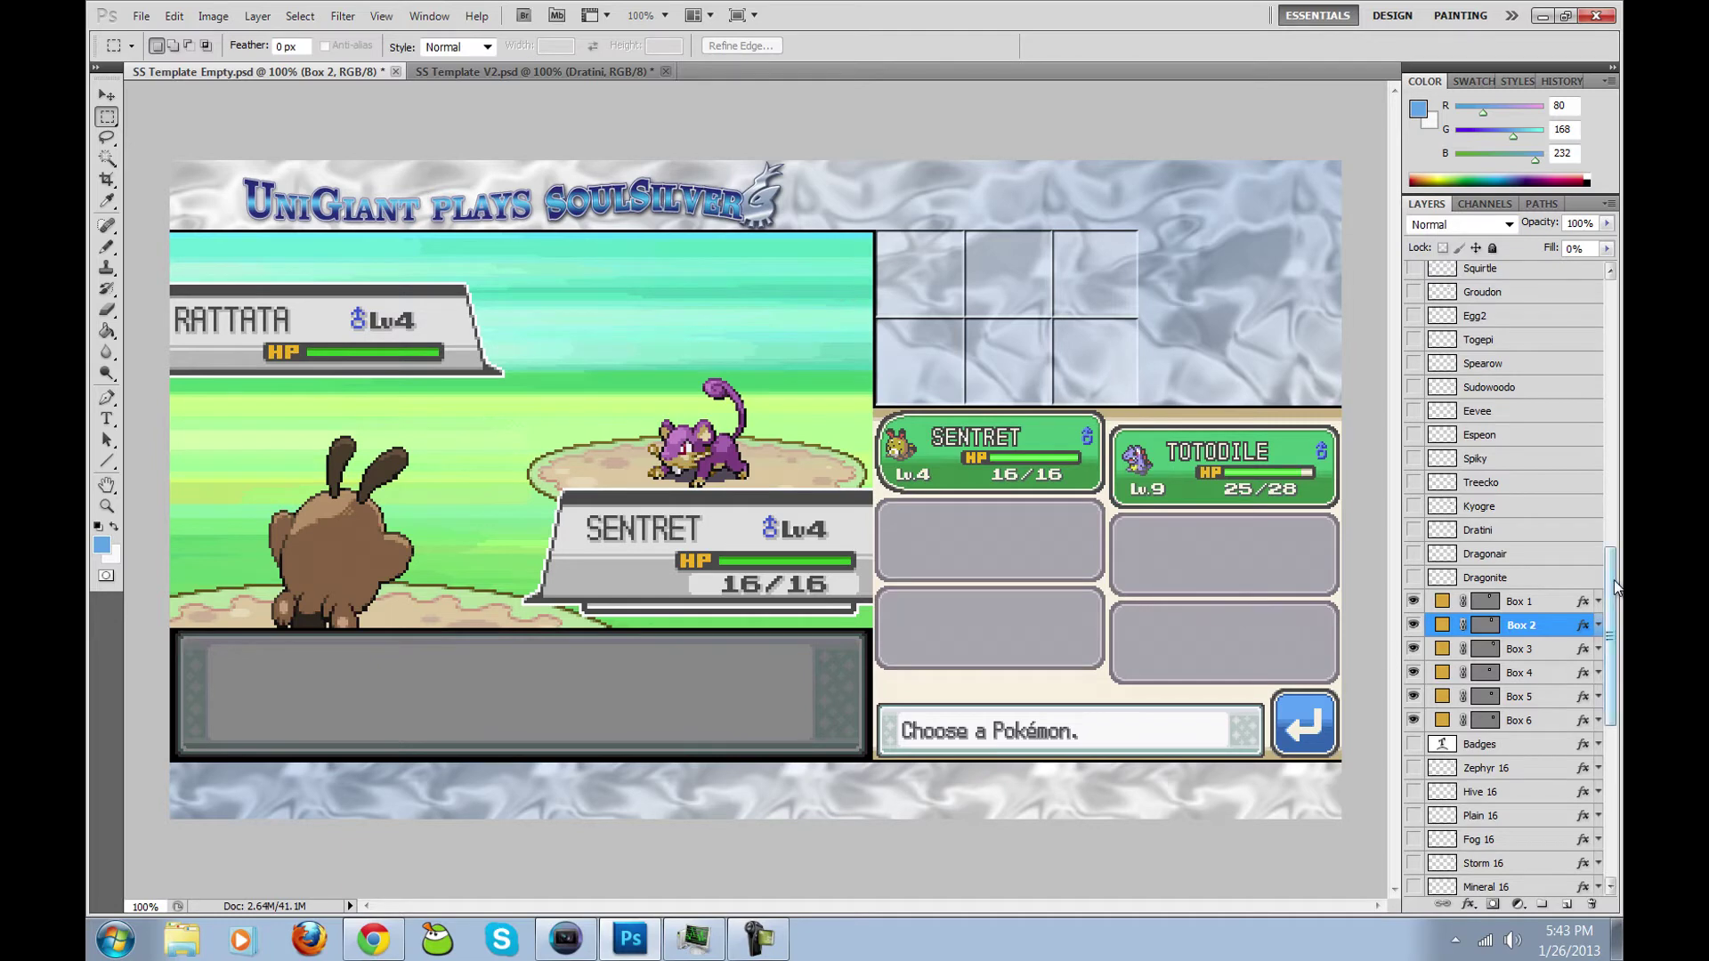
Step: Show the blue badge case box, the BADGES heading and the ACTIVE ROSTER heading
left_click_drag(1612, 616, 1527, 717)
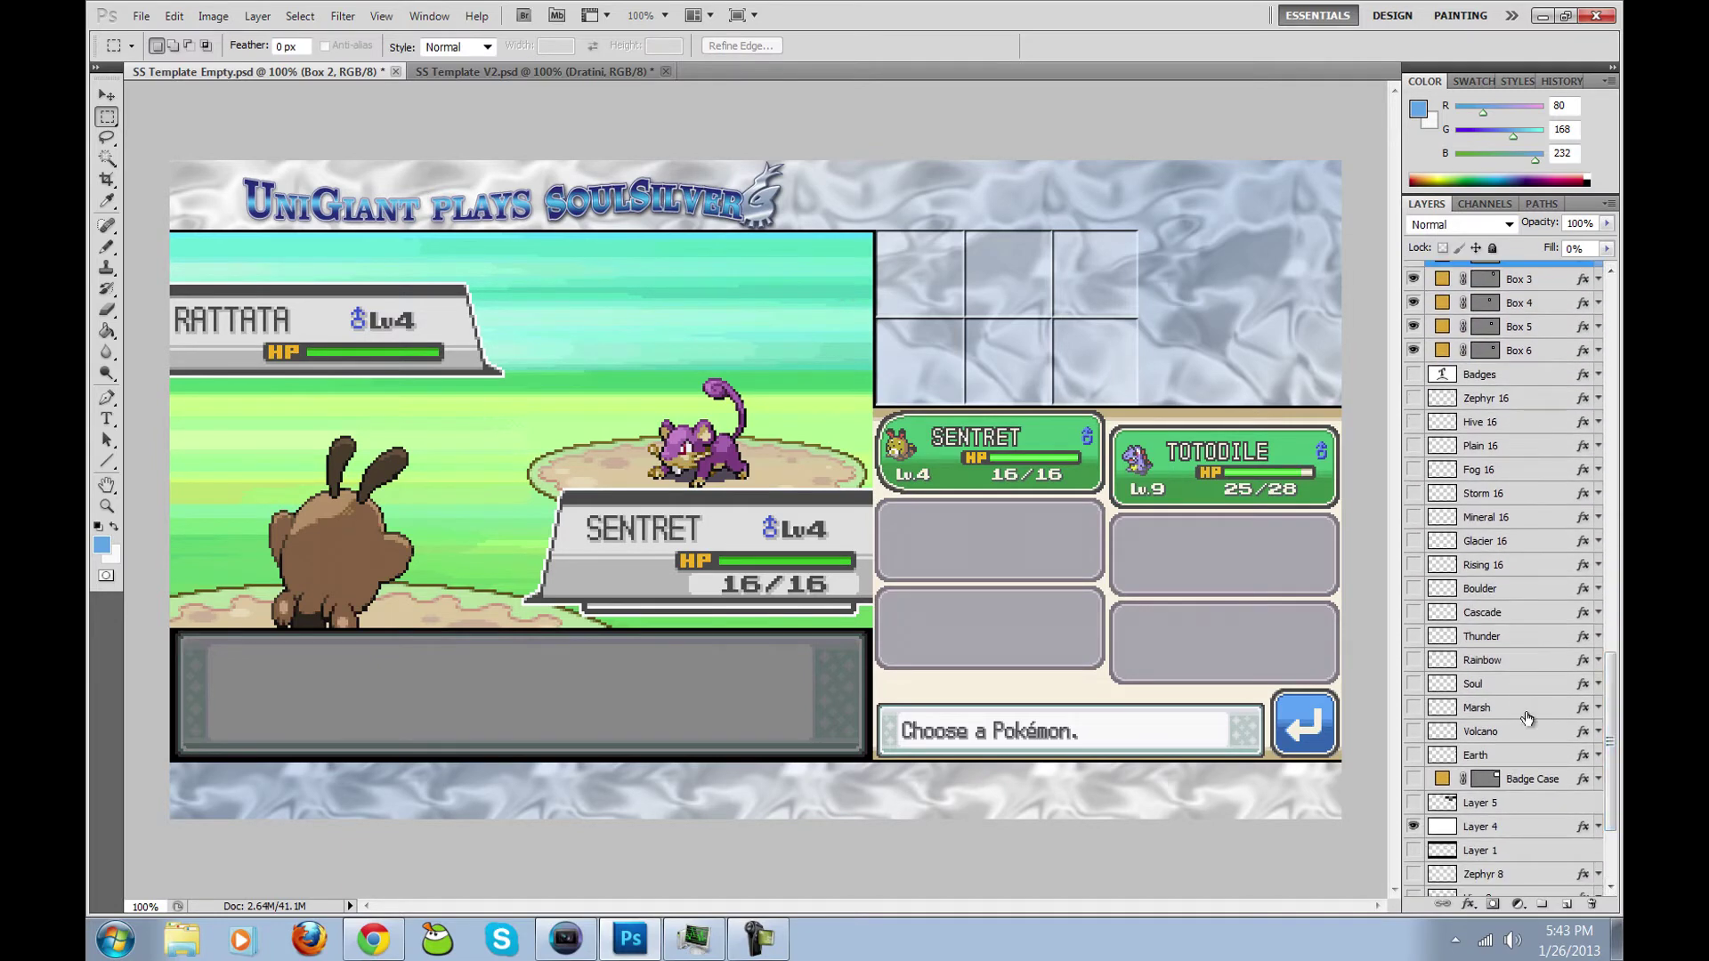
left_click(1414, 779)
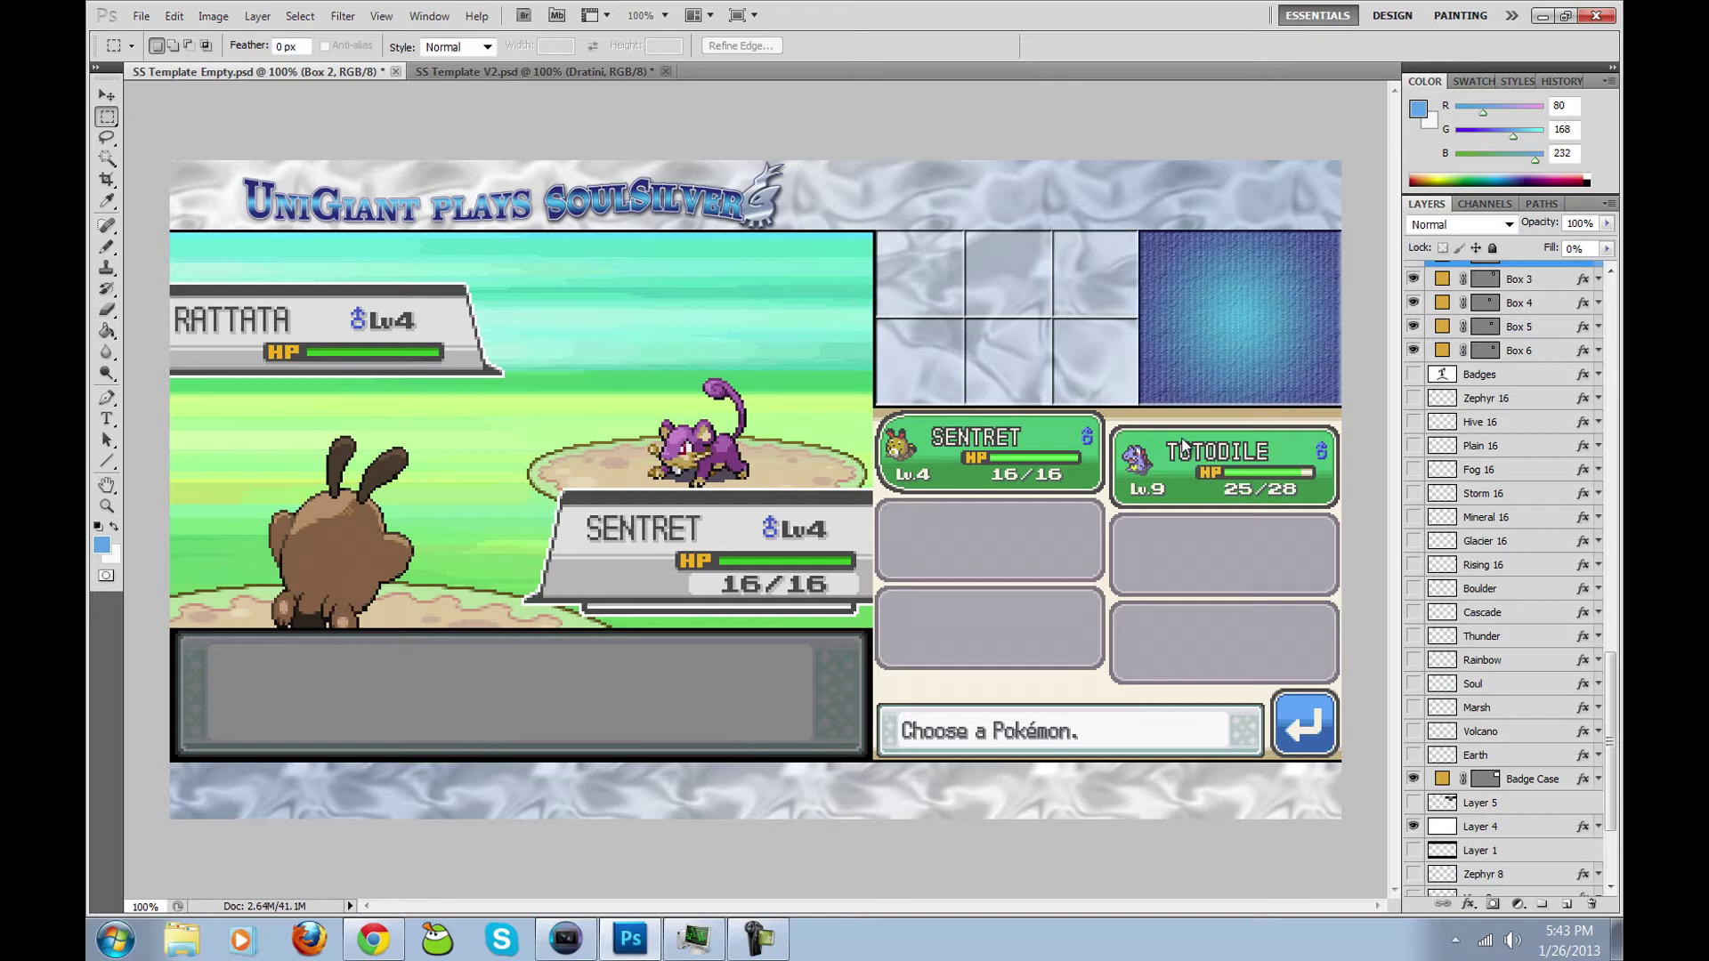
left_click_drag(1609, 681, 1609, 585)
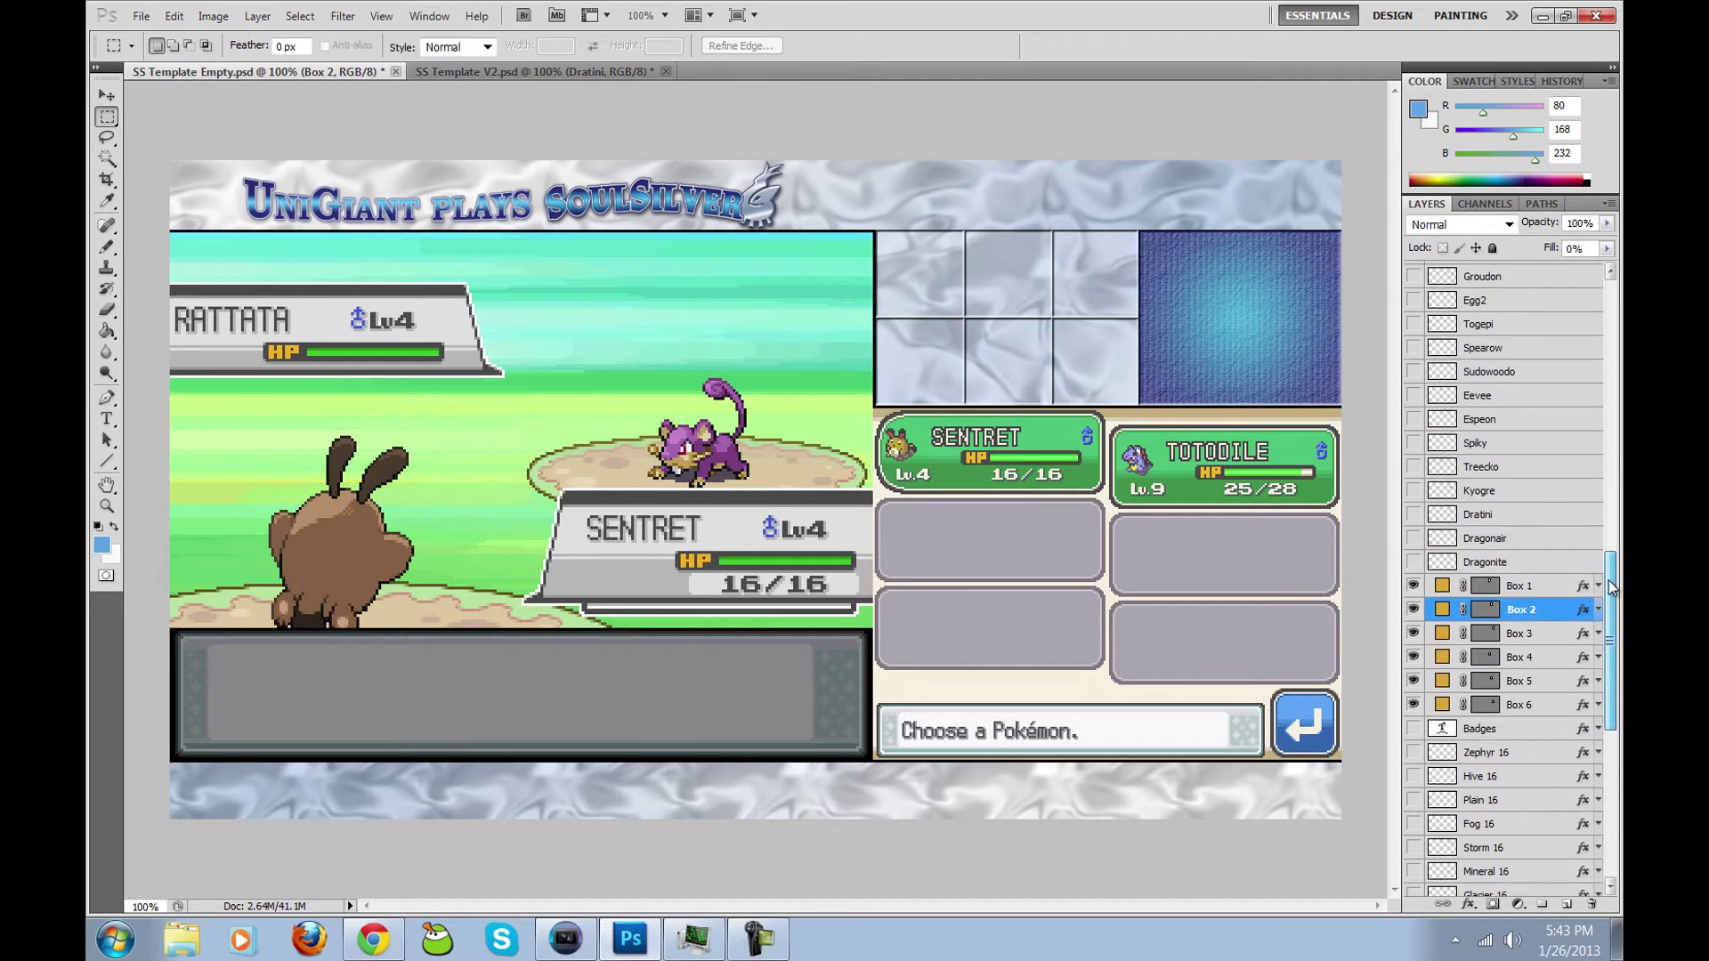
left_click(1414, 730)
left_click_drag(1609, 641, 1609, 386)
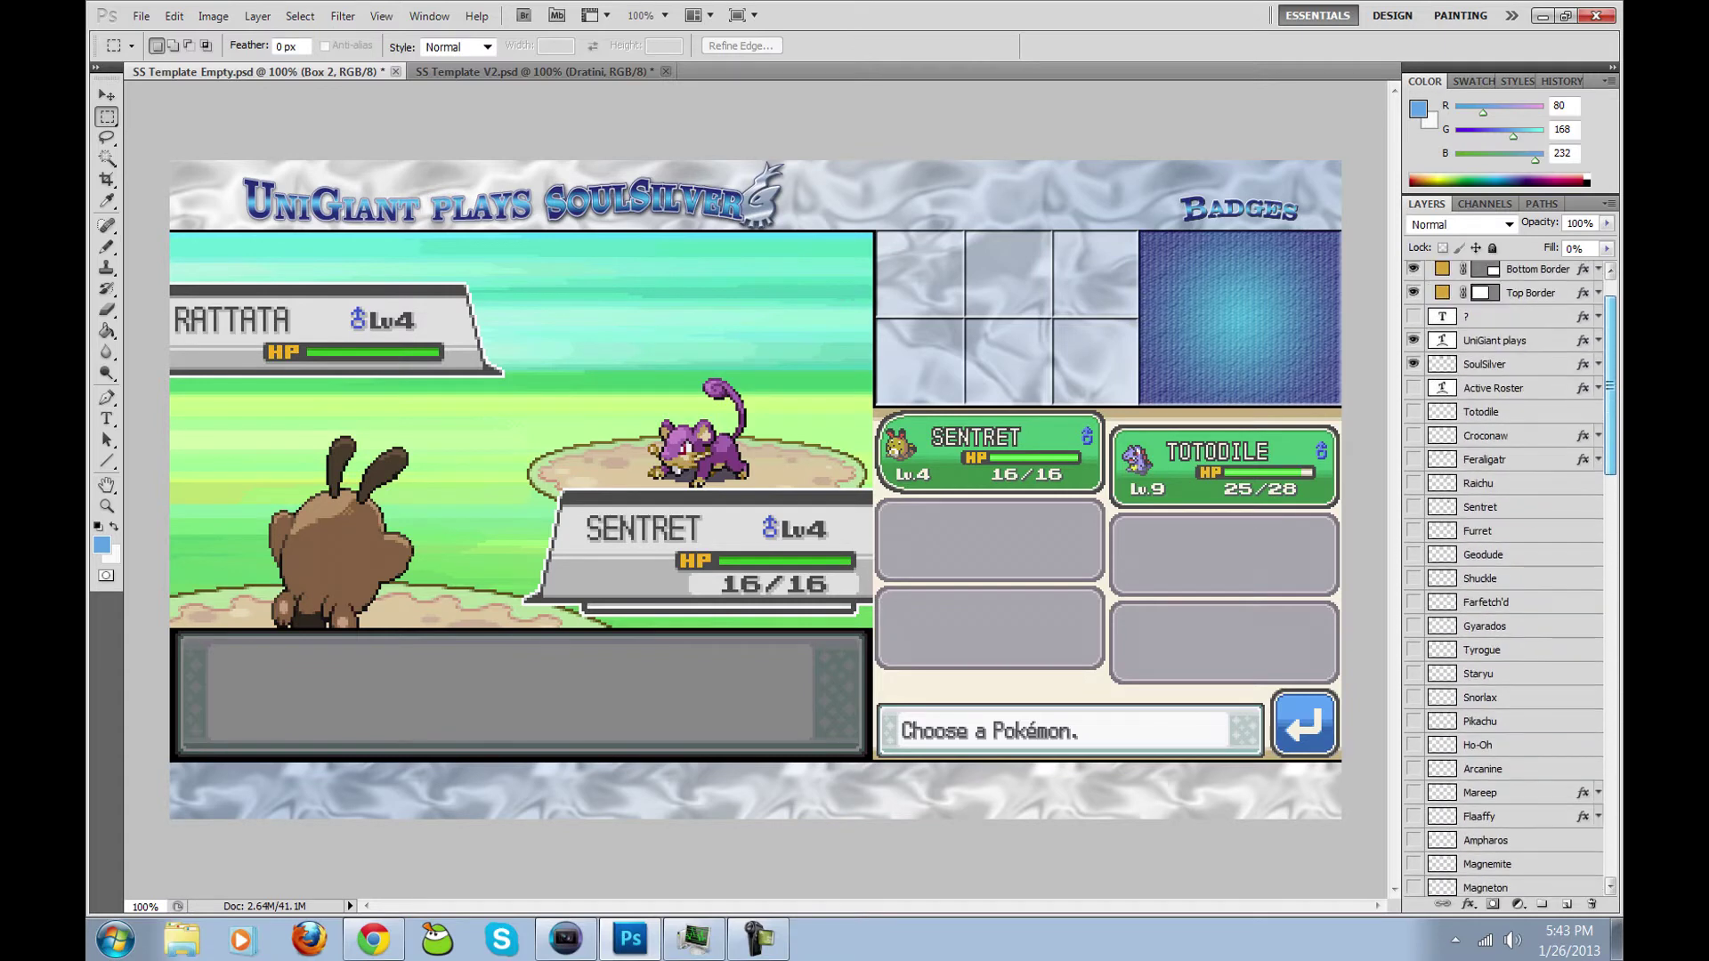
left_click(1413, 388)
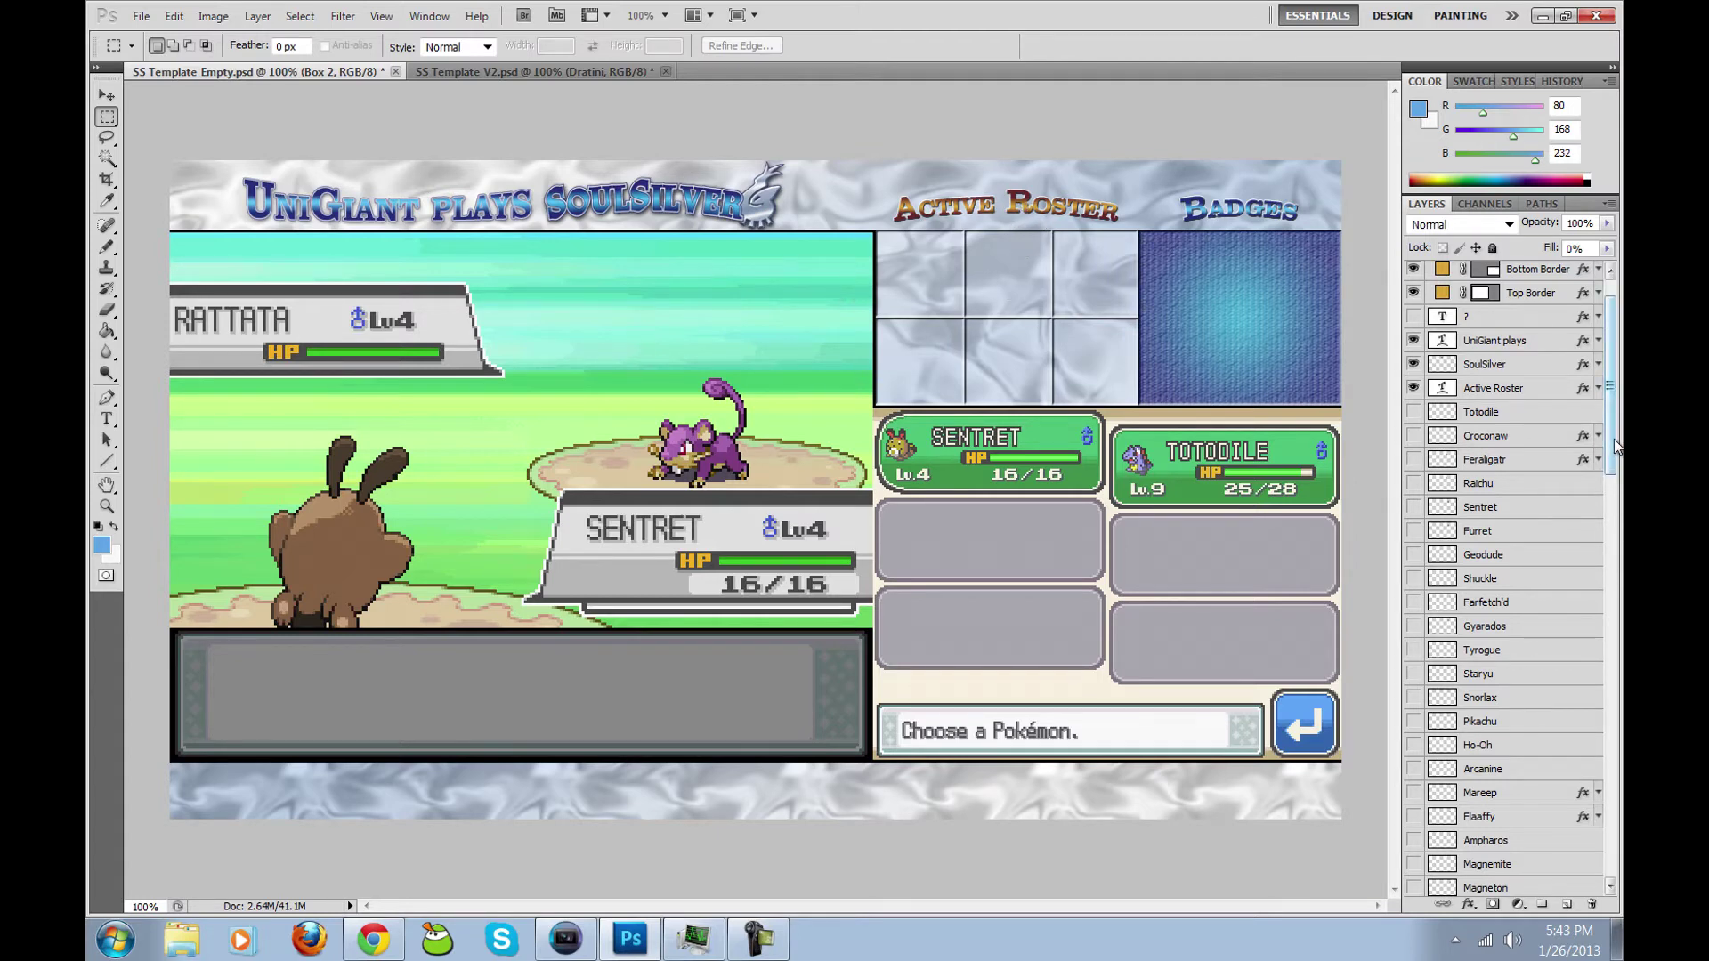
Step: Make the Totodile and Sentret sprite layers visible in the roster boxes
left_click_drag(1614, 440, 1610, 701)
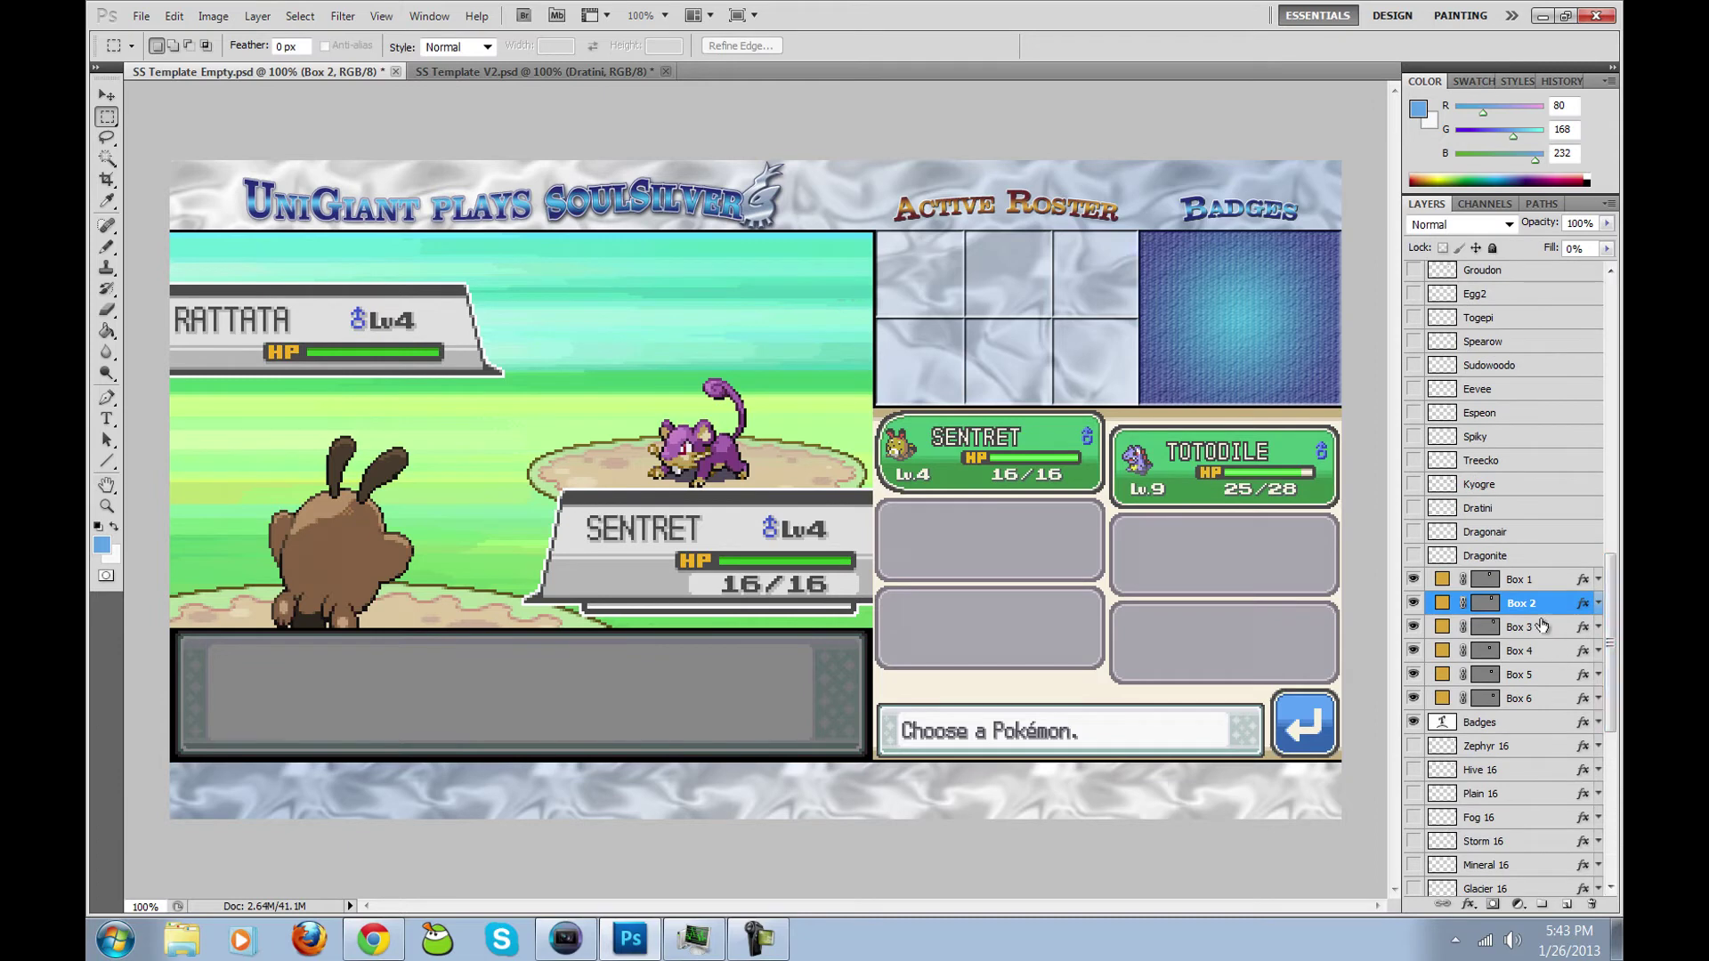
left_click_drag(1612, 614, 1611, 378)
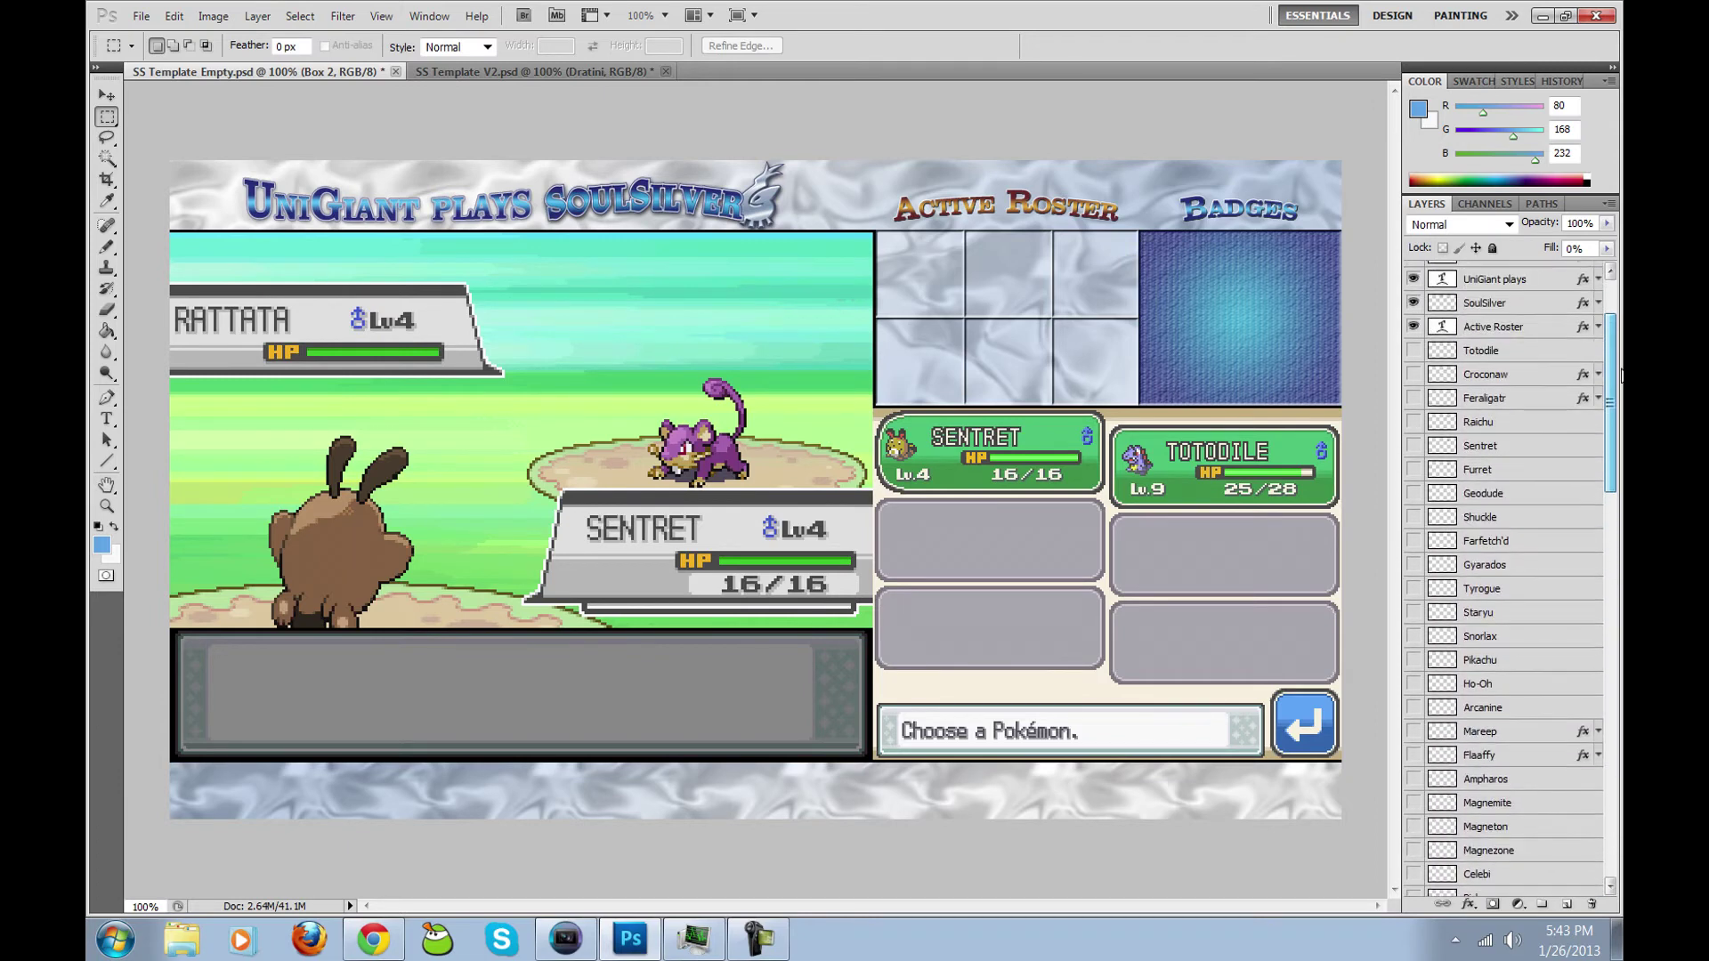
left_click(1414, 350)
left_click(1413, 446)
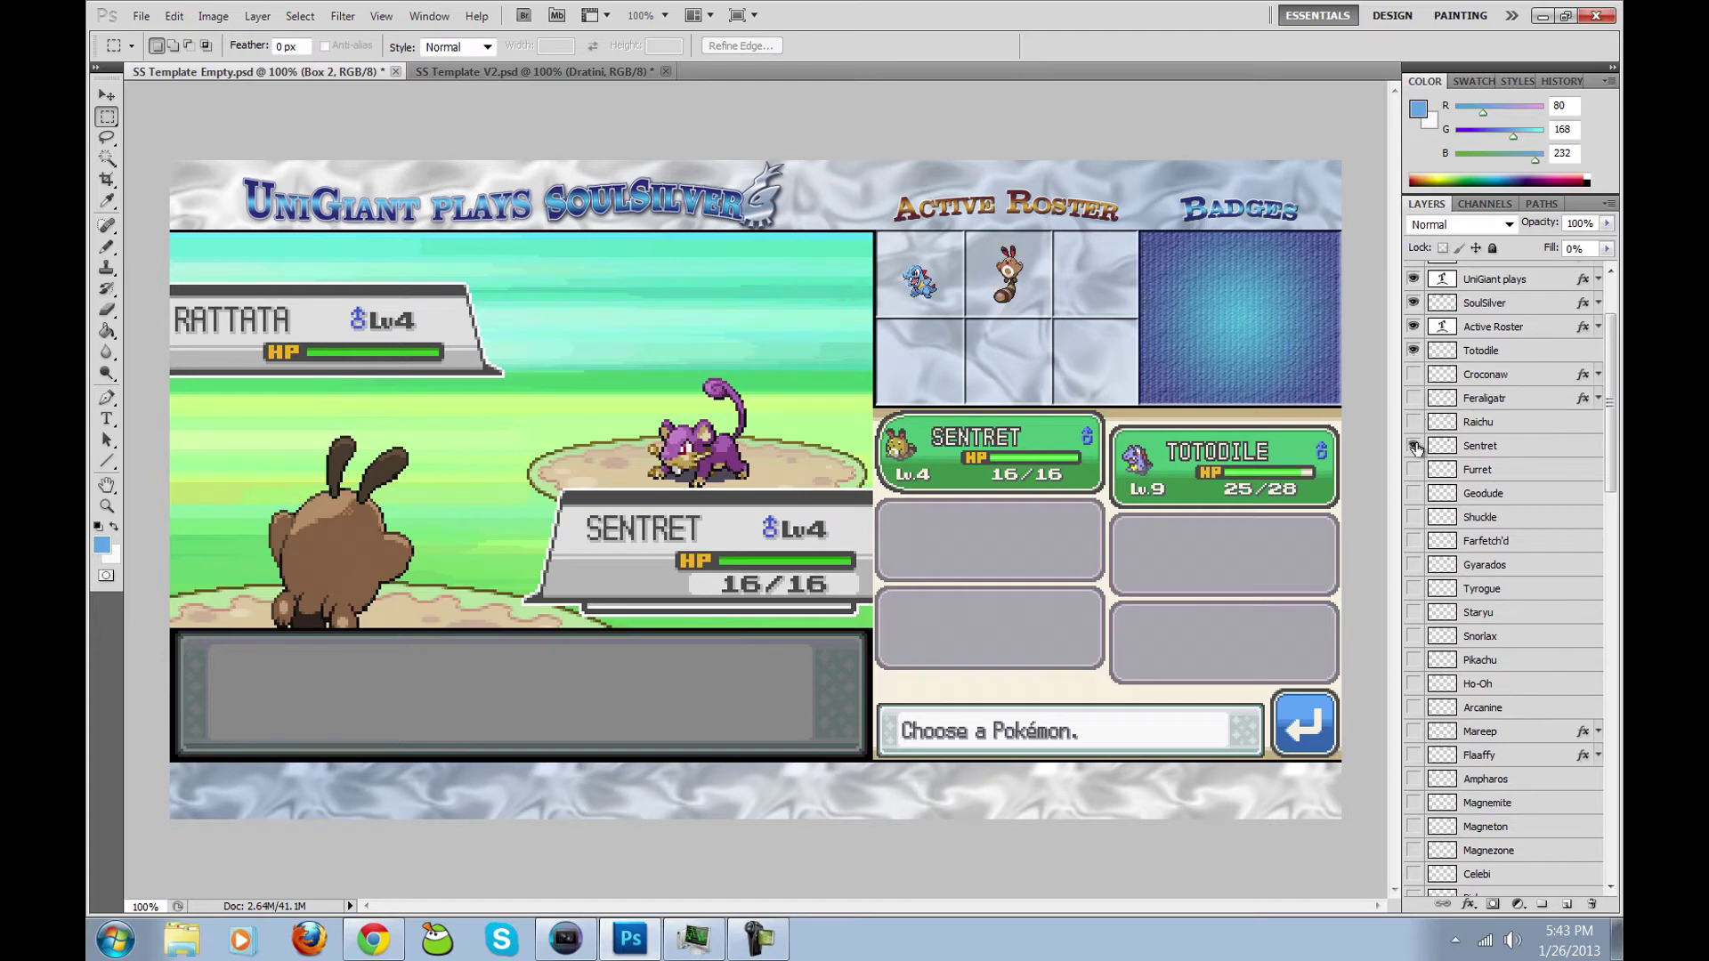
left_click_drag(1613, 406, 1609, 650)
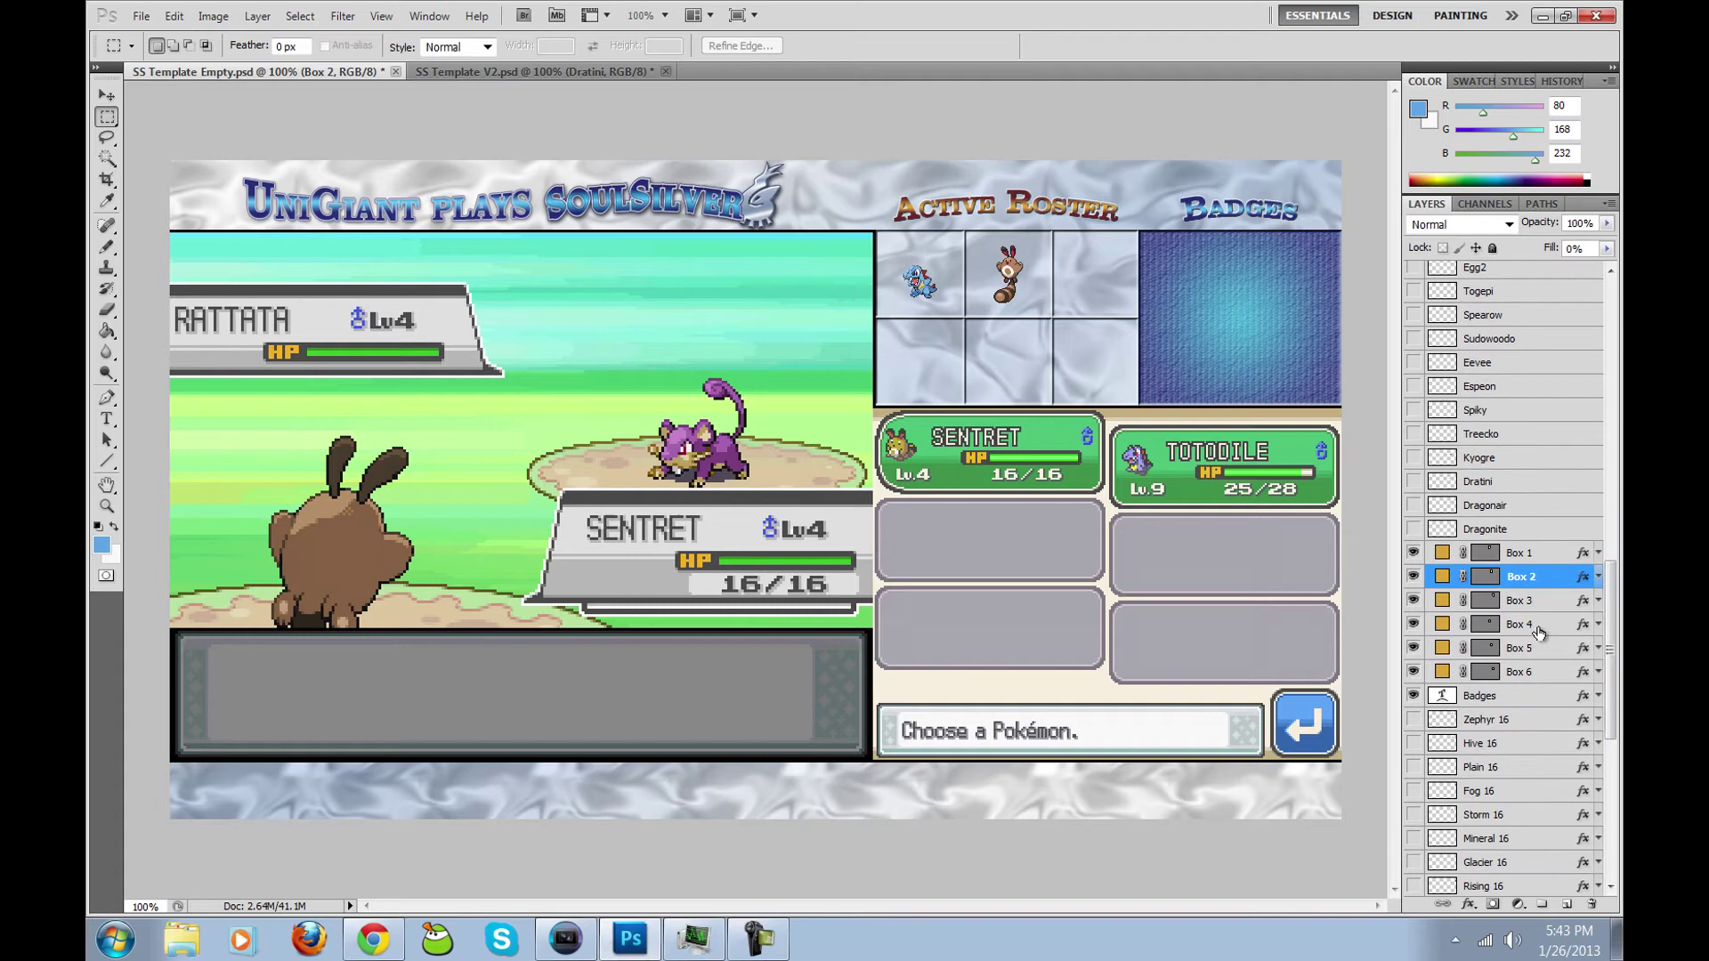
Step: Apply the blue preset style to Box 1's layer style
double_click(1553, 559)
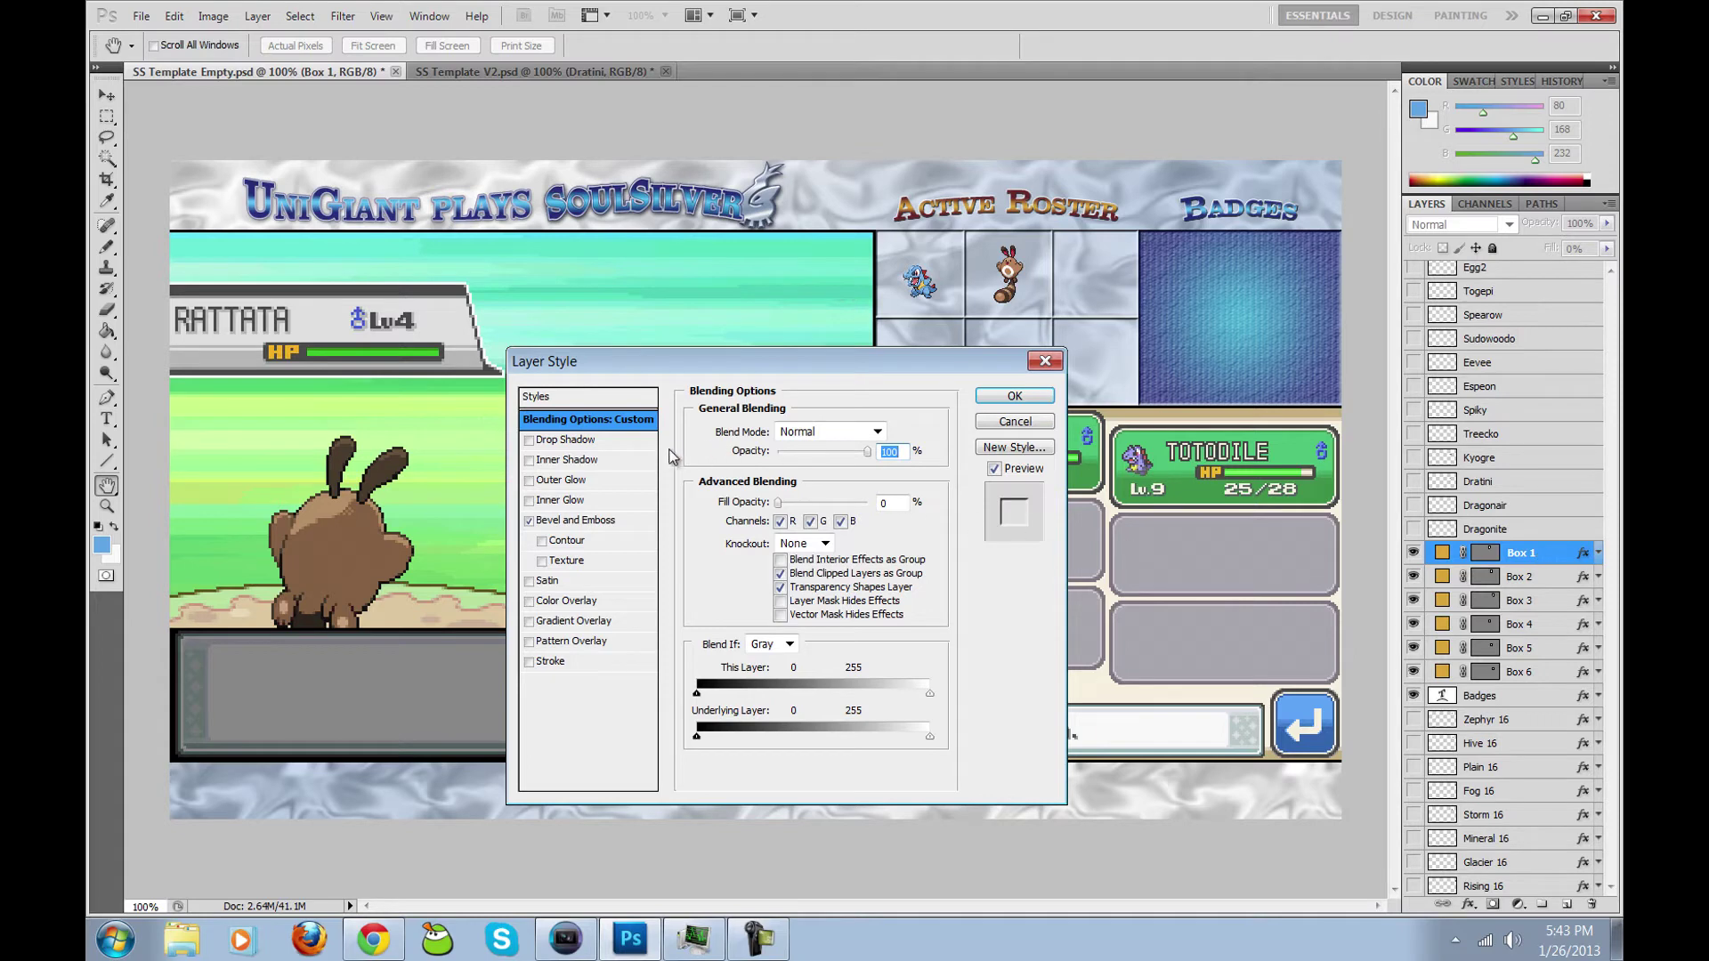
left_click(599, 522)
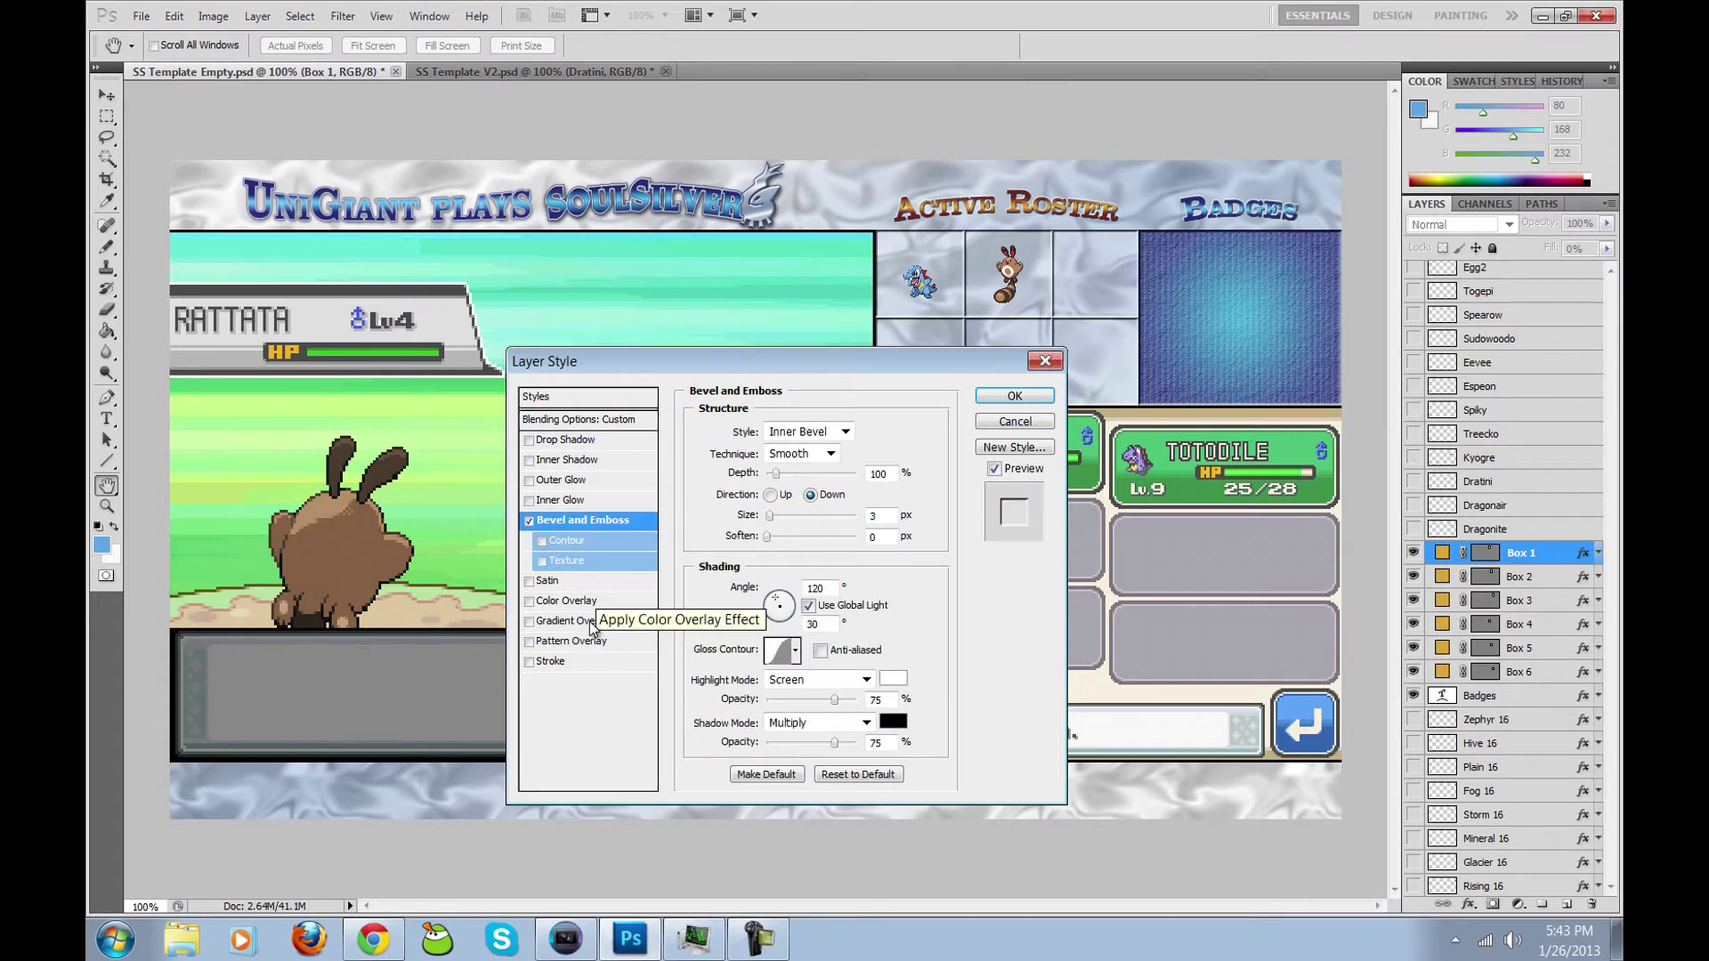
left_click(618, 399)
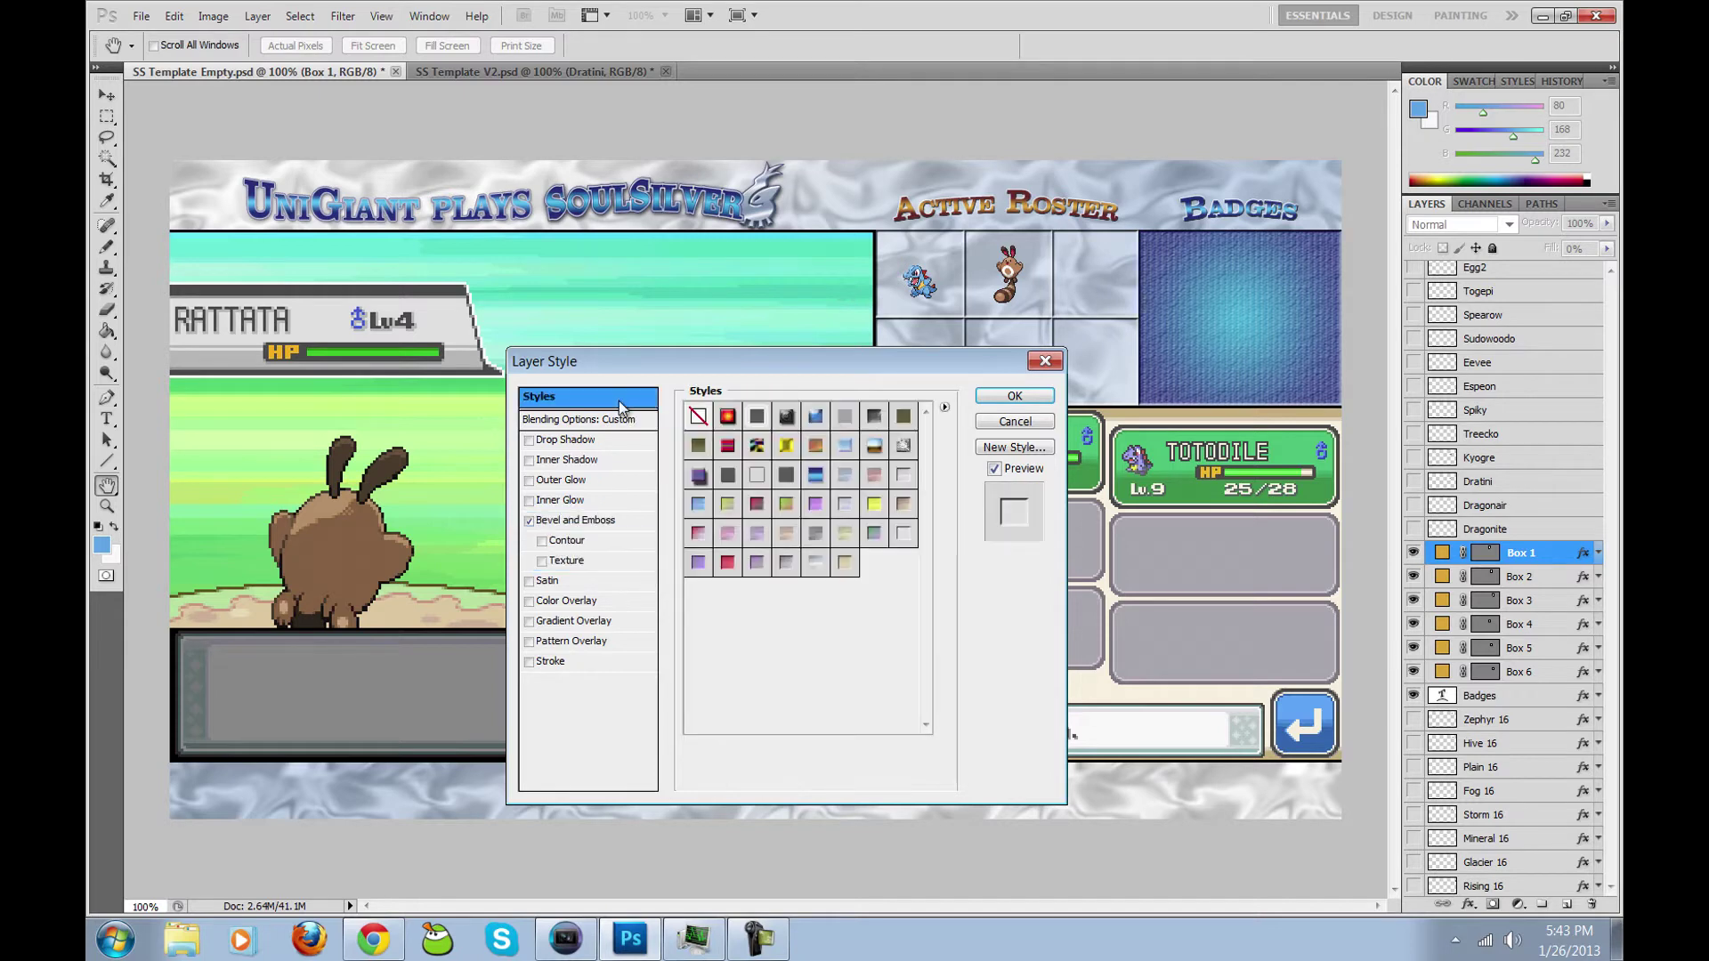
left_click(698, 506)
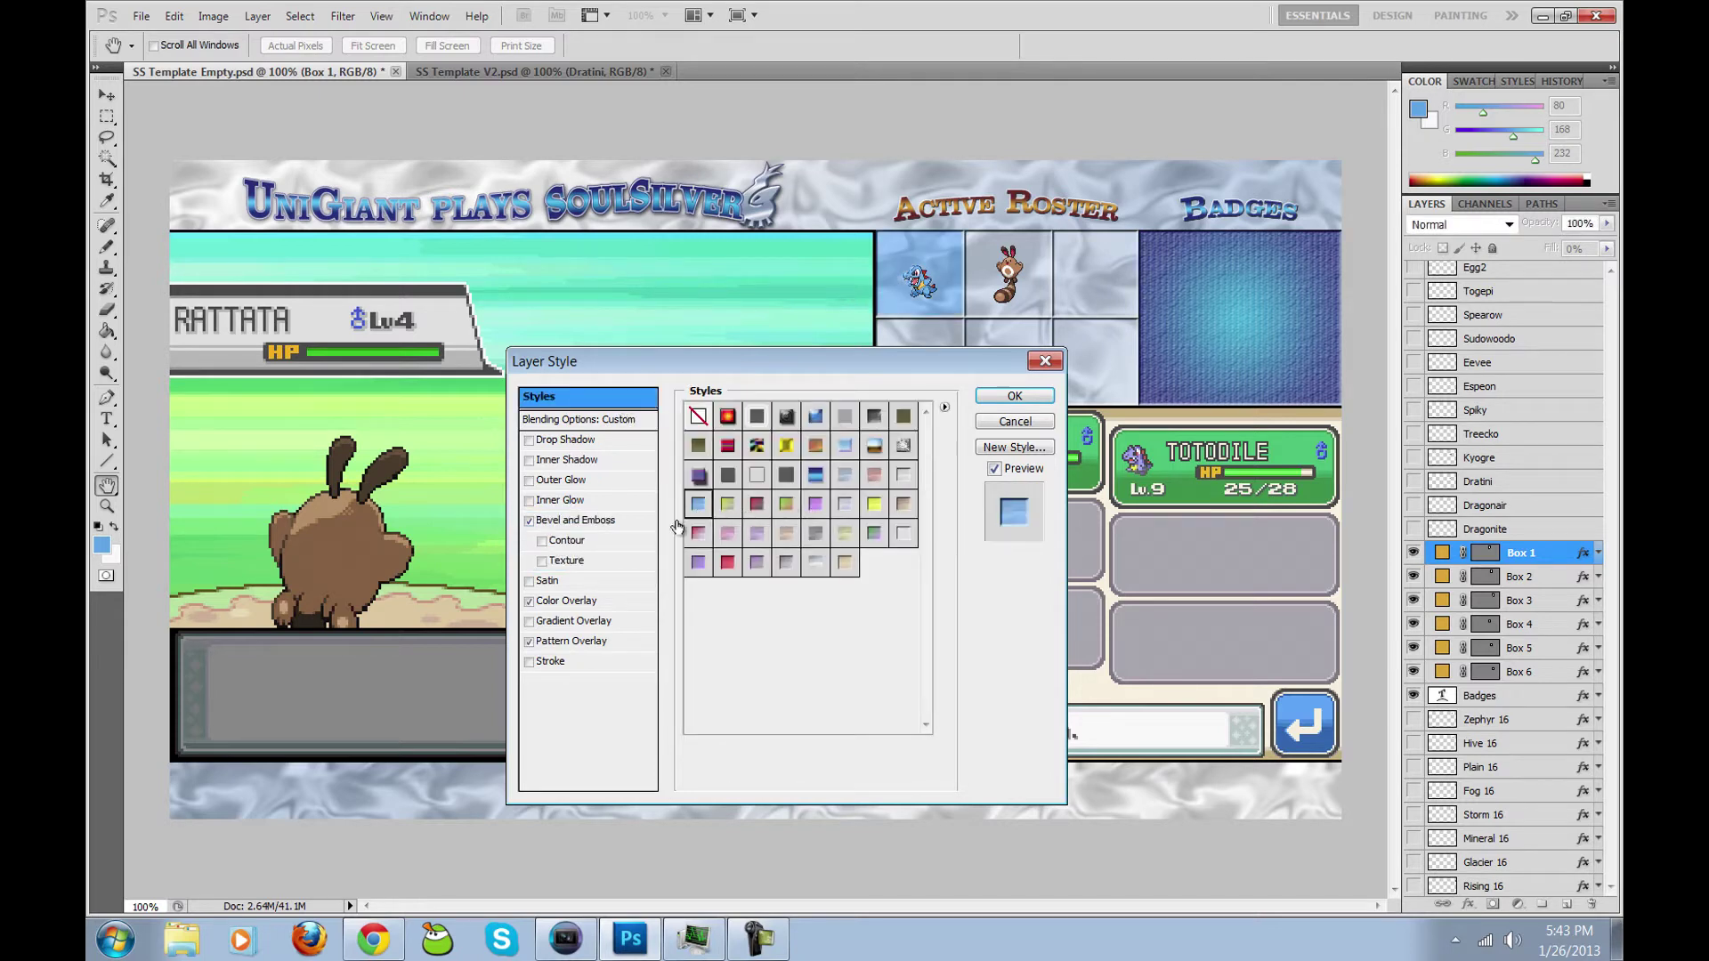
Step: Fine-tune Box 1's Color Overlay opacity and Pattern Overlay, then confirm the blue style
left_click(612, 600)
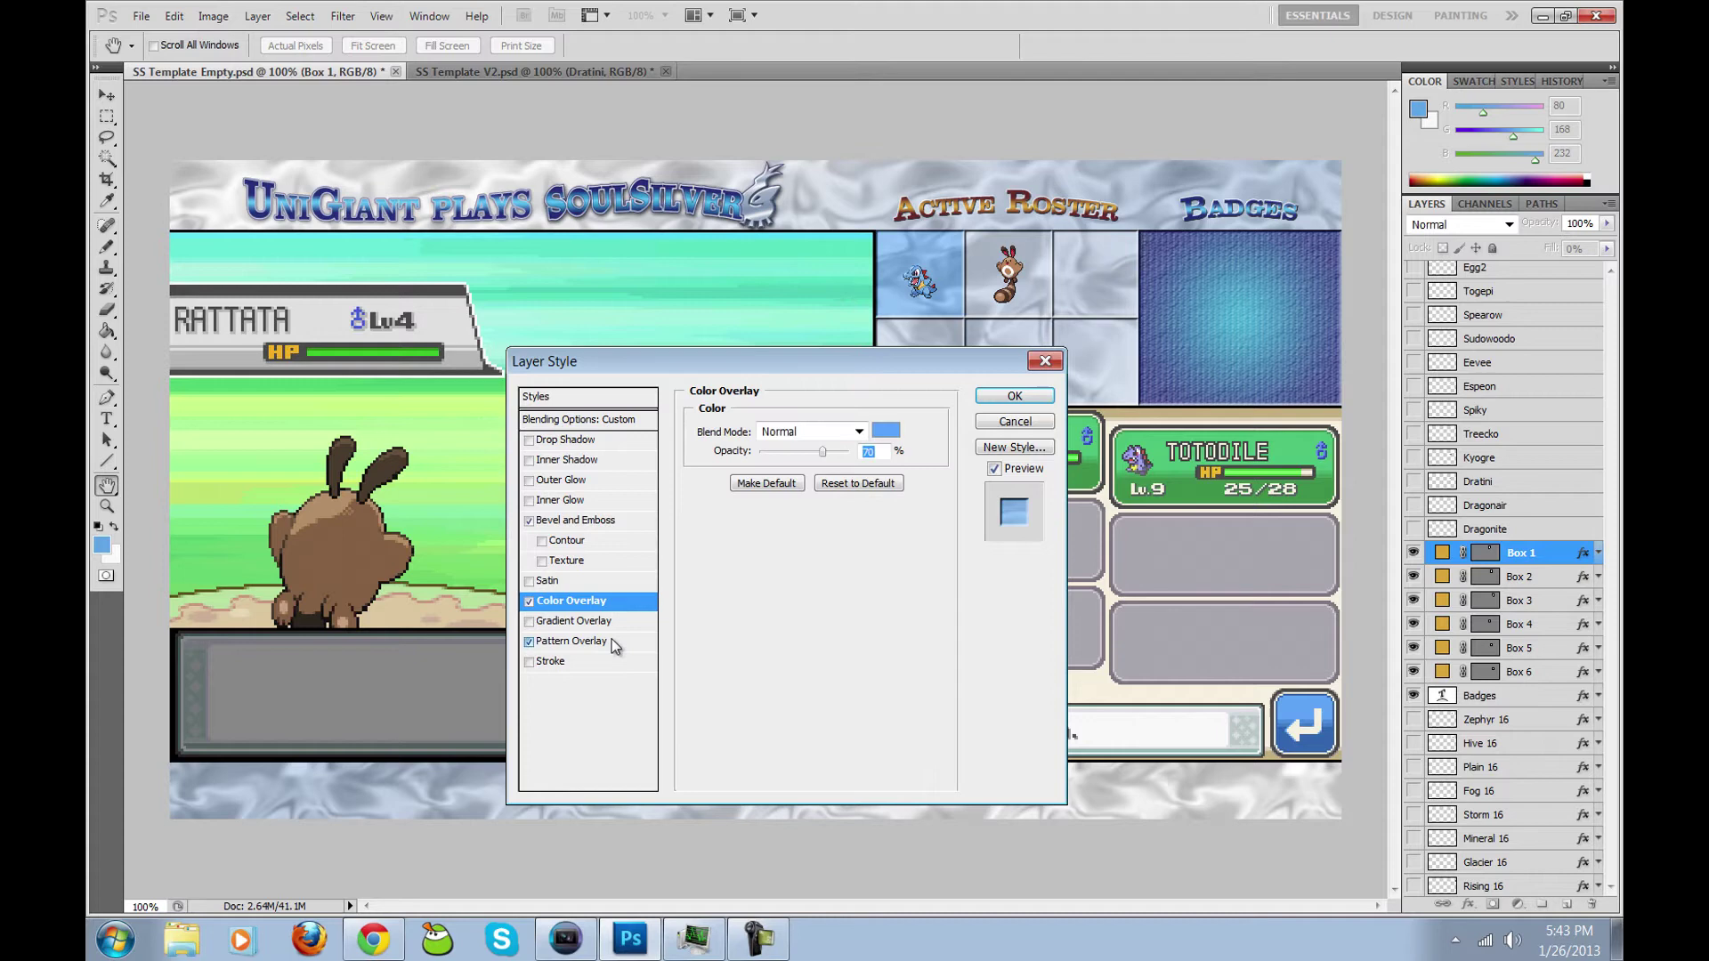
left_click(611, 639)
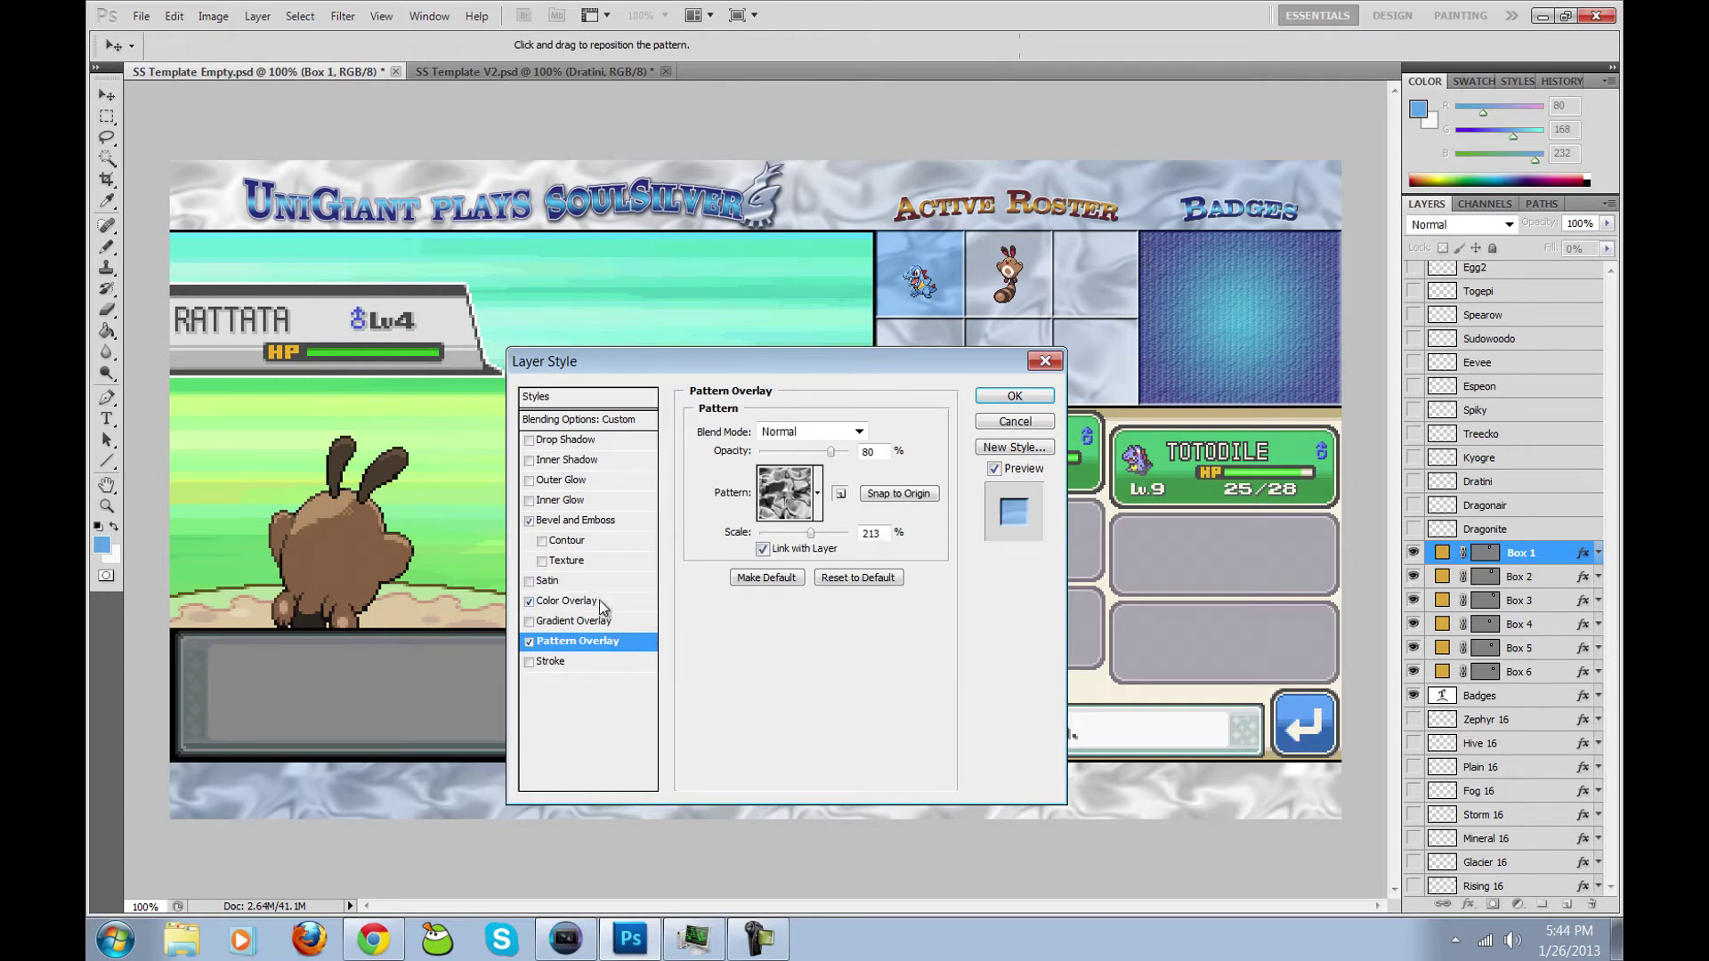
left_click(529, 642)
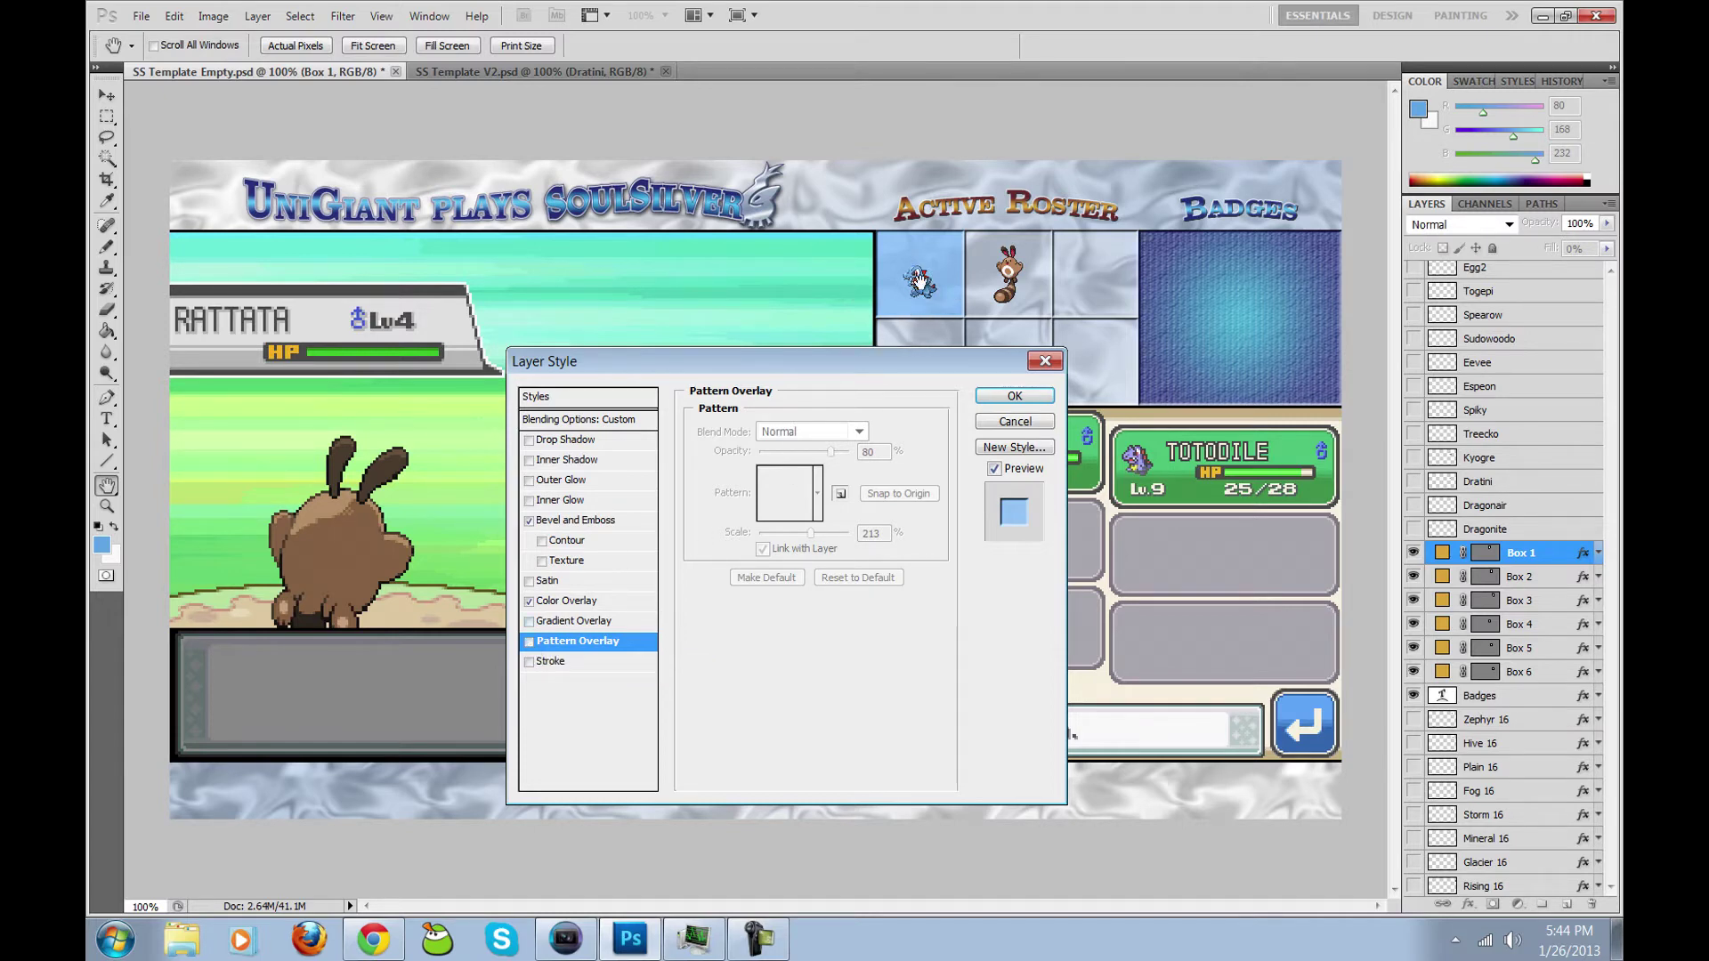
left_click(530, 642)
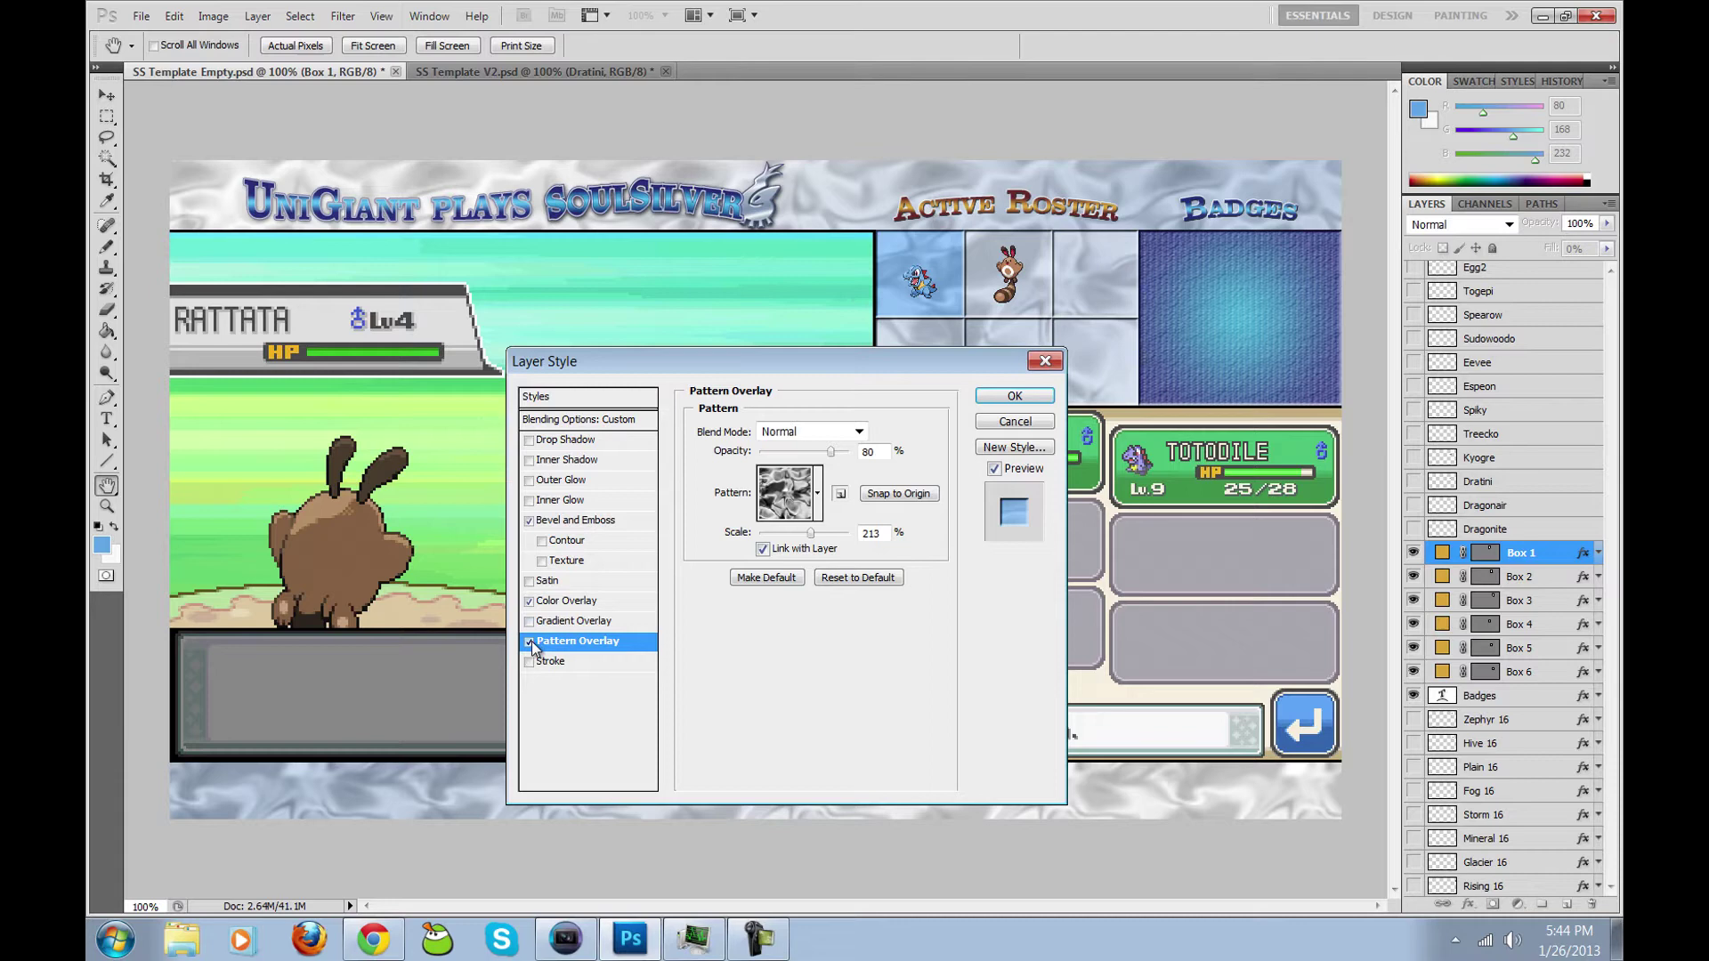
left_click(531, 642)
left_click(592, 604)
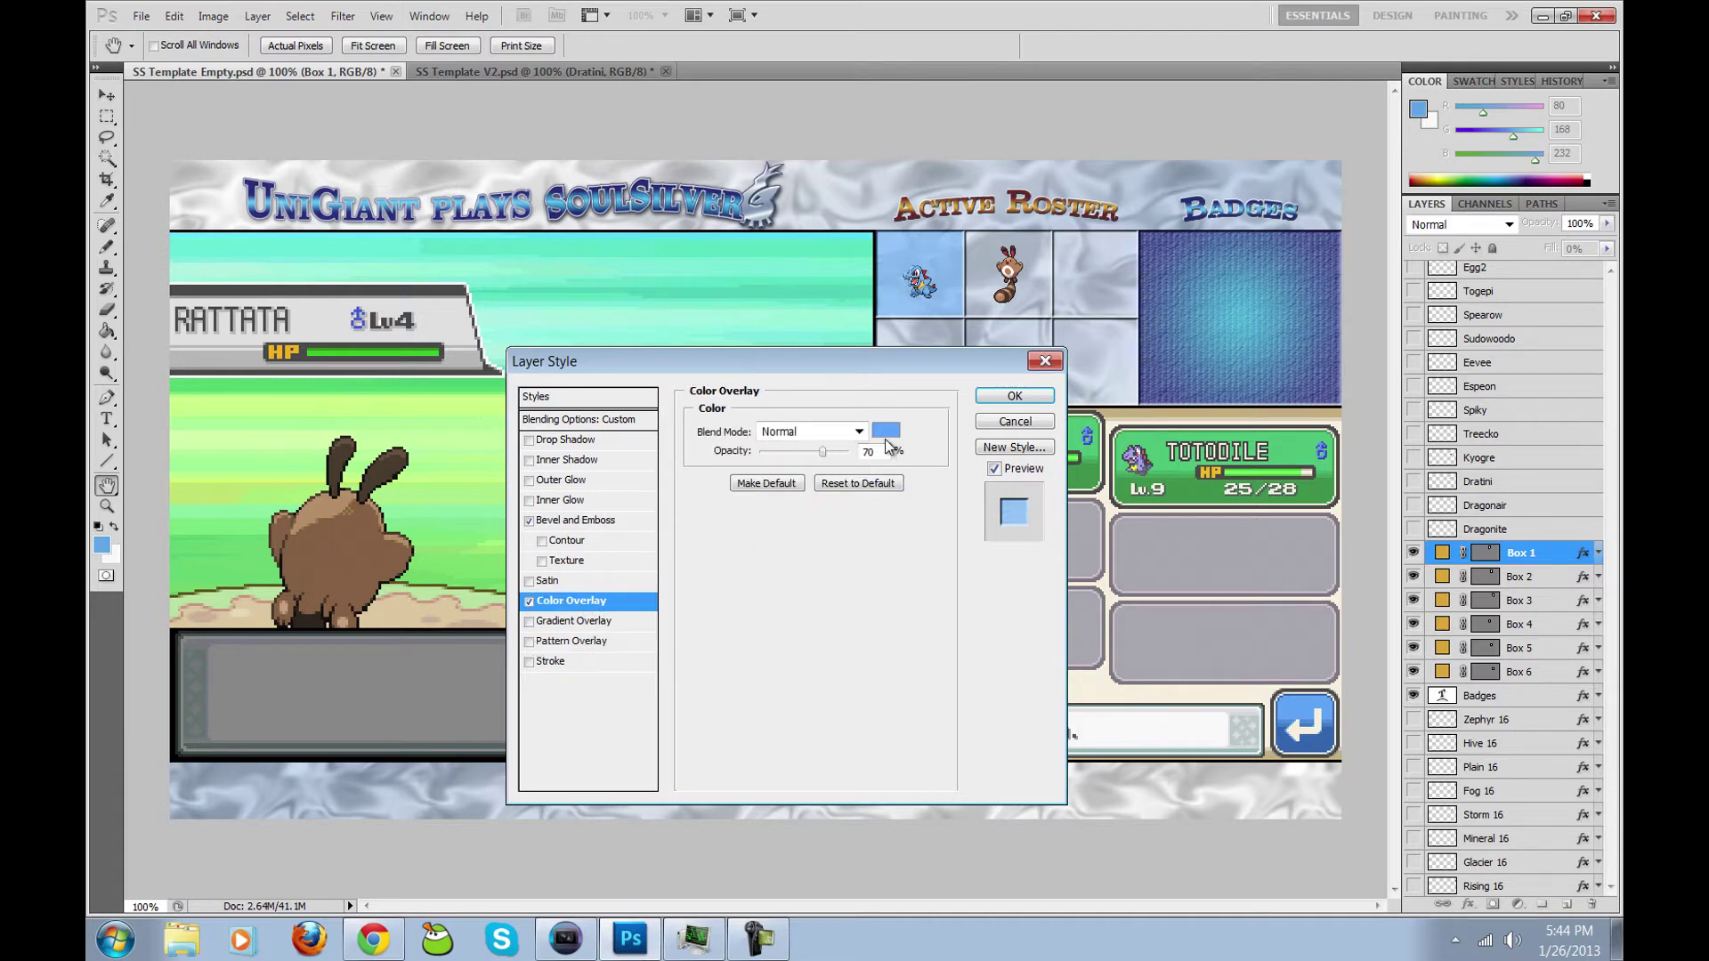
left_click(824, 452)
left_click_drag(823, 452, 765, 454)
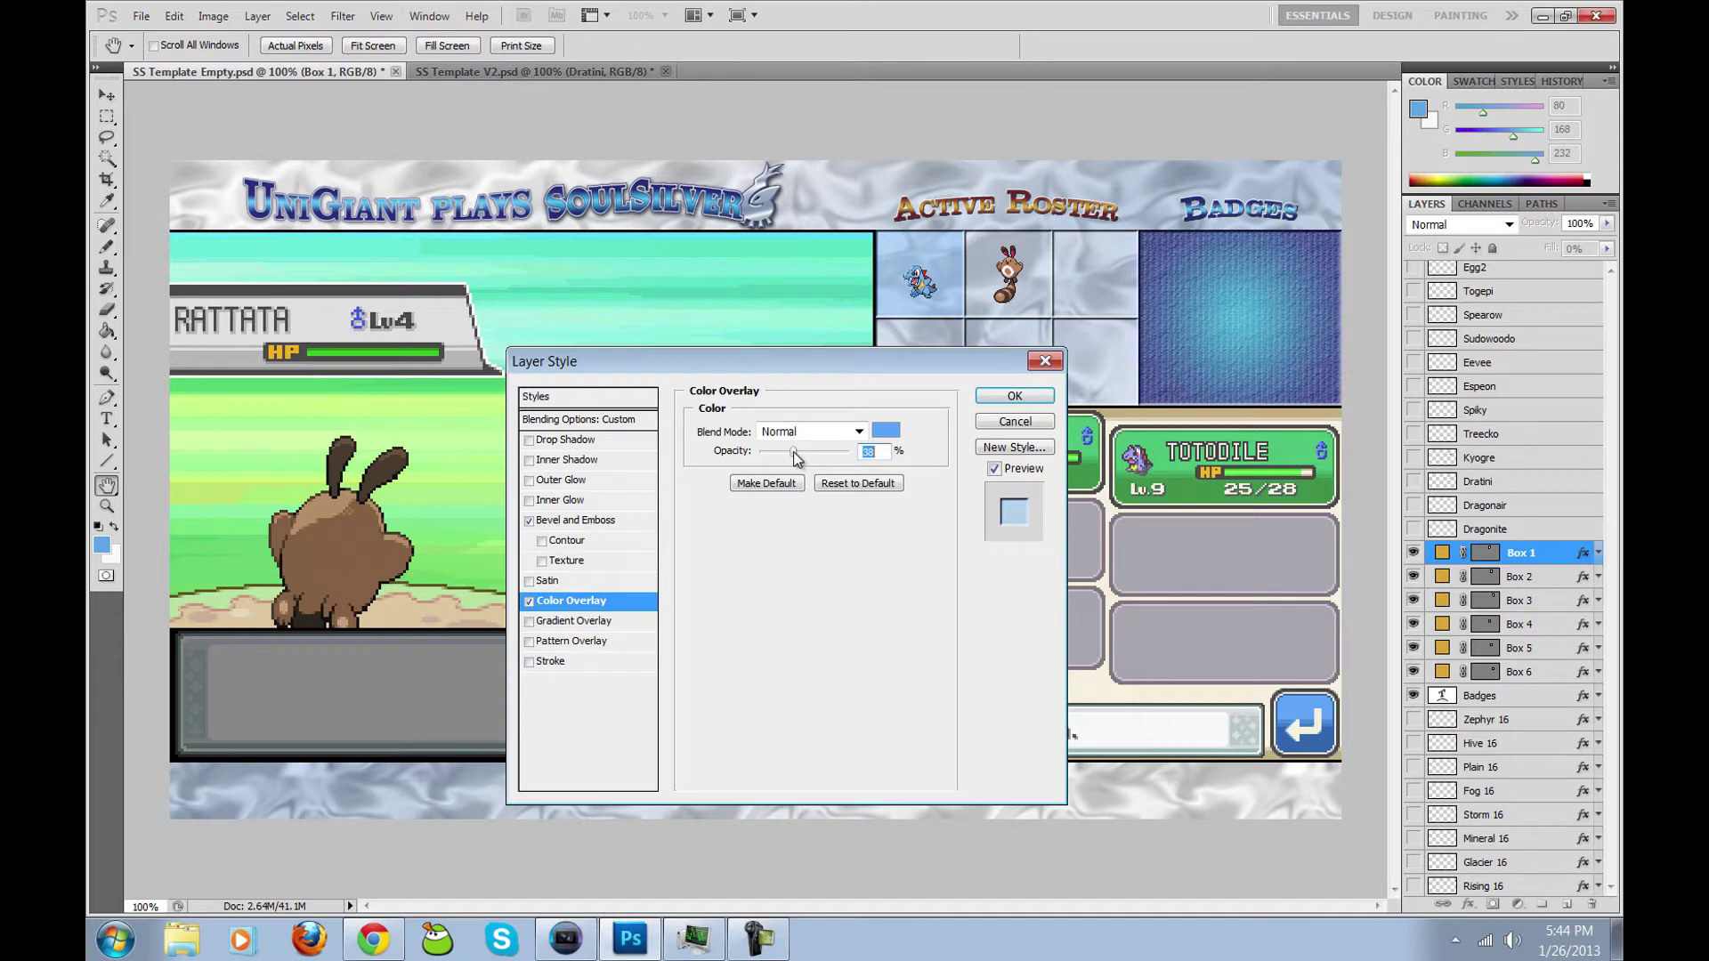
type("0")
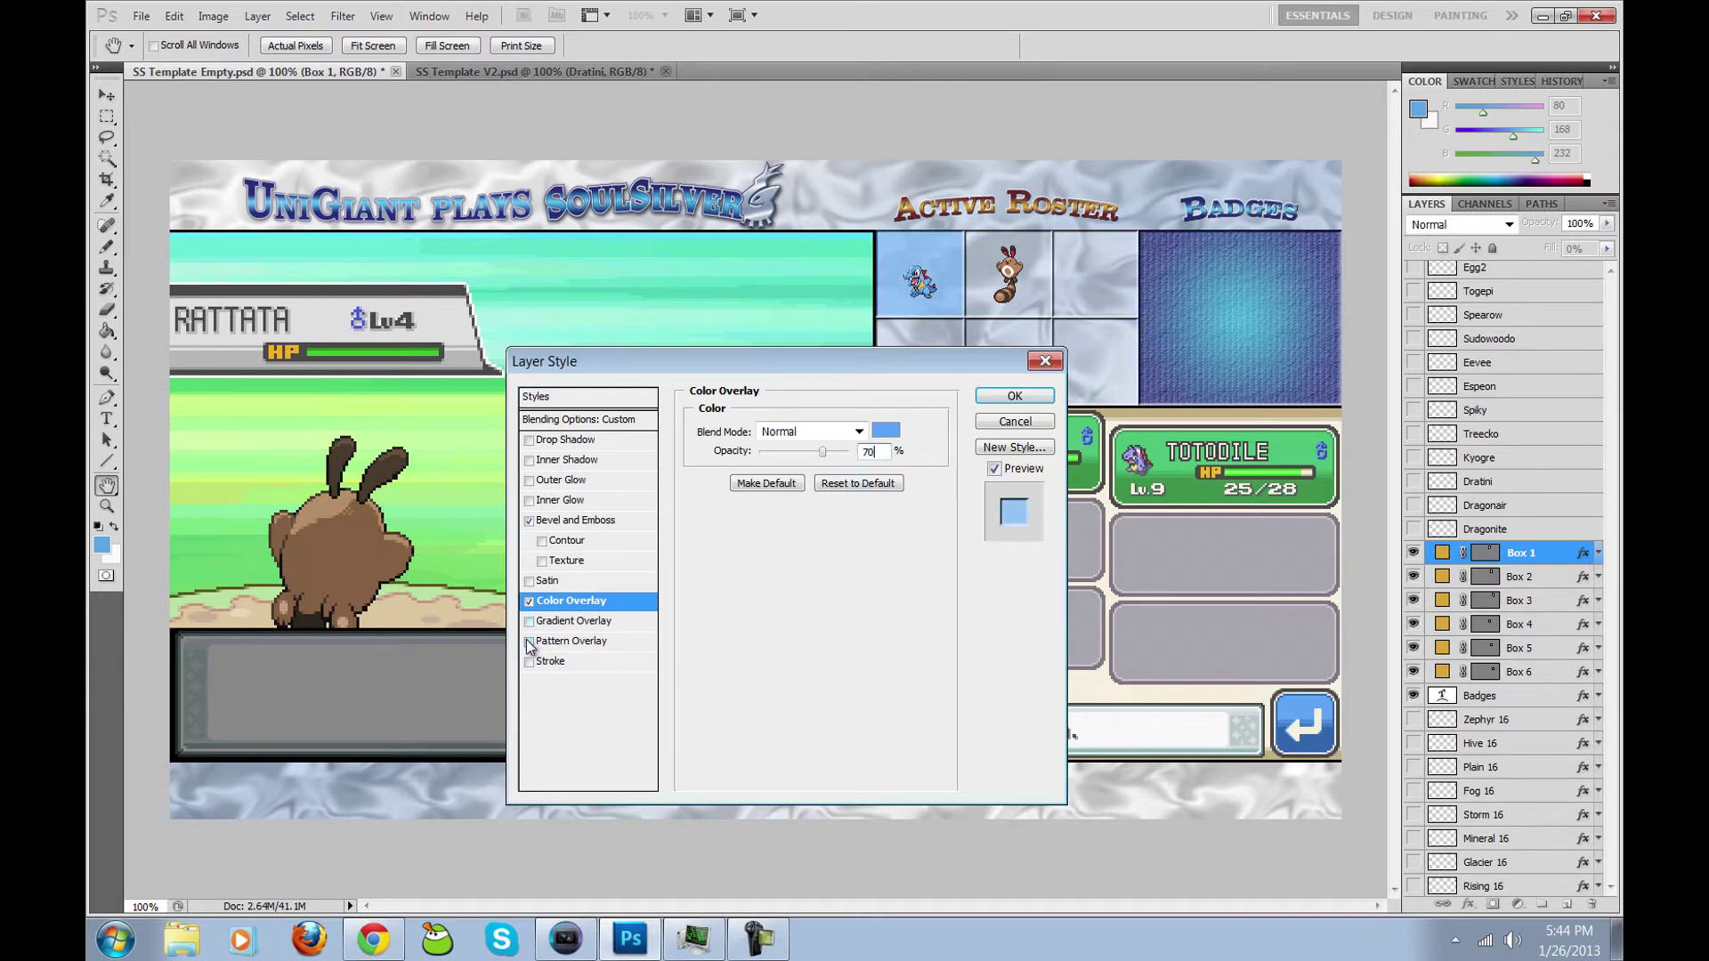
left_click(584, 642)
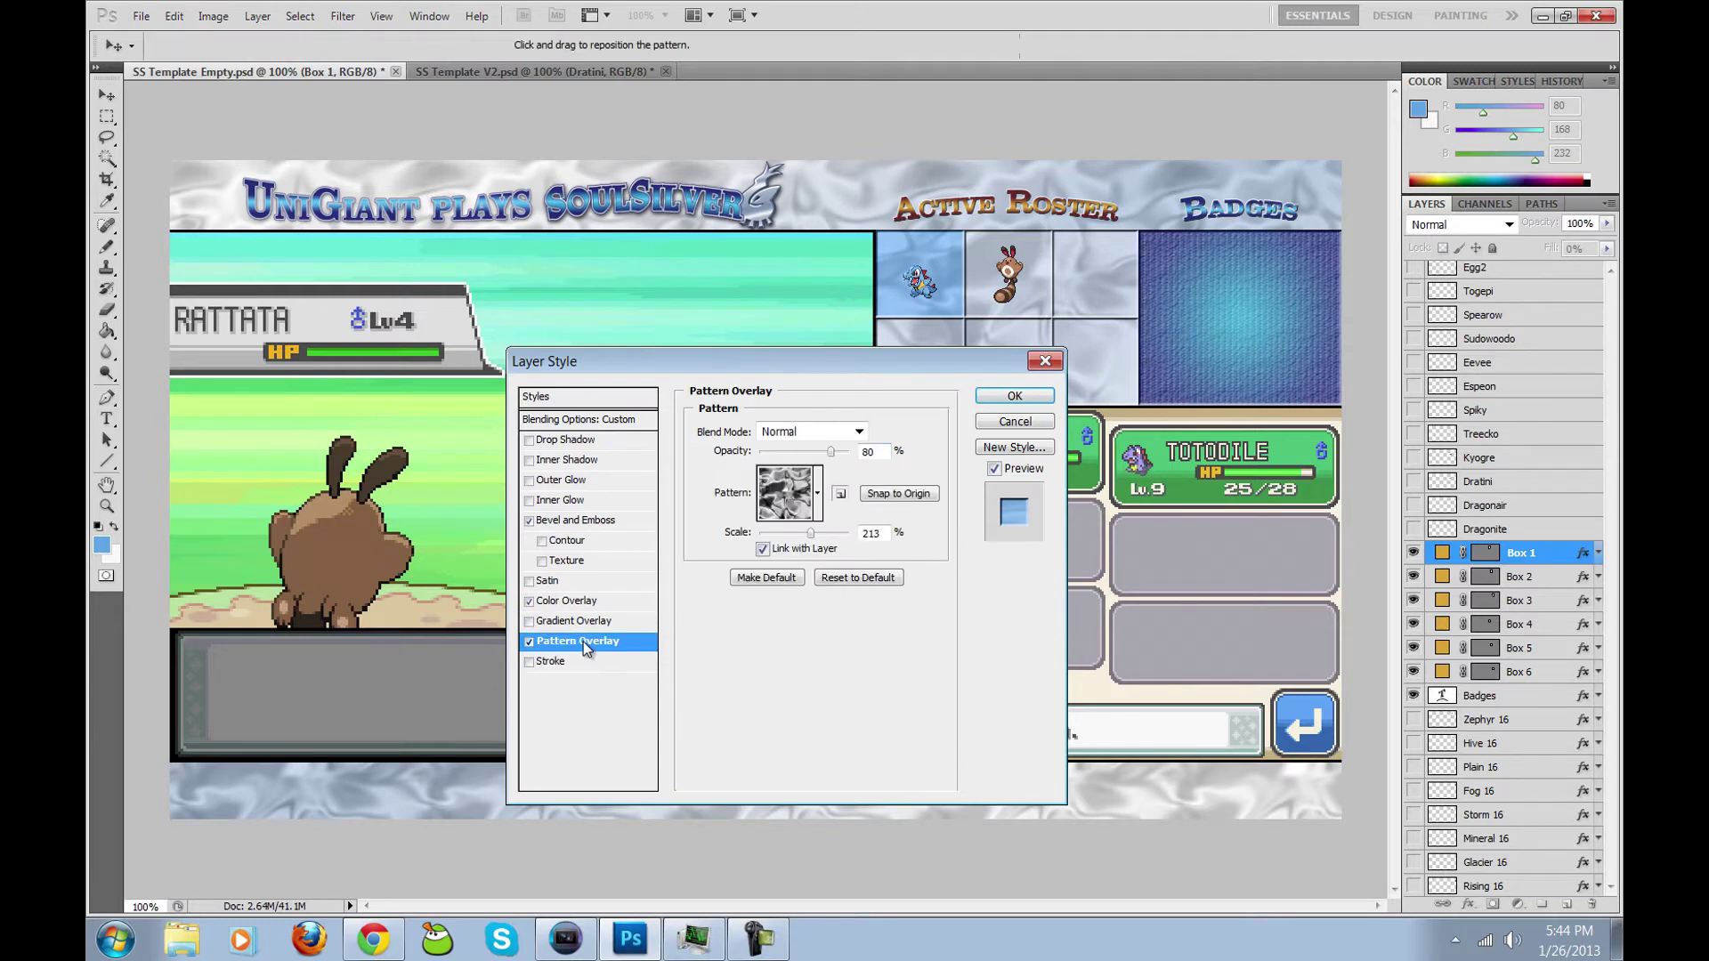
left_click(621, 398)
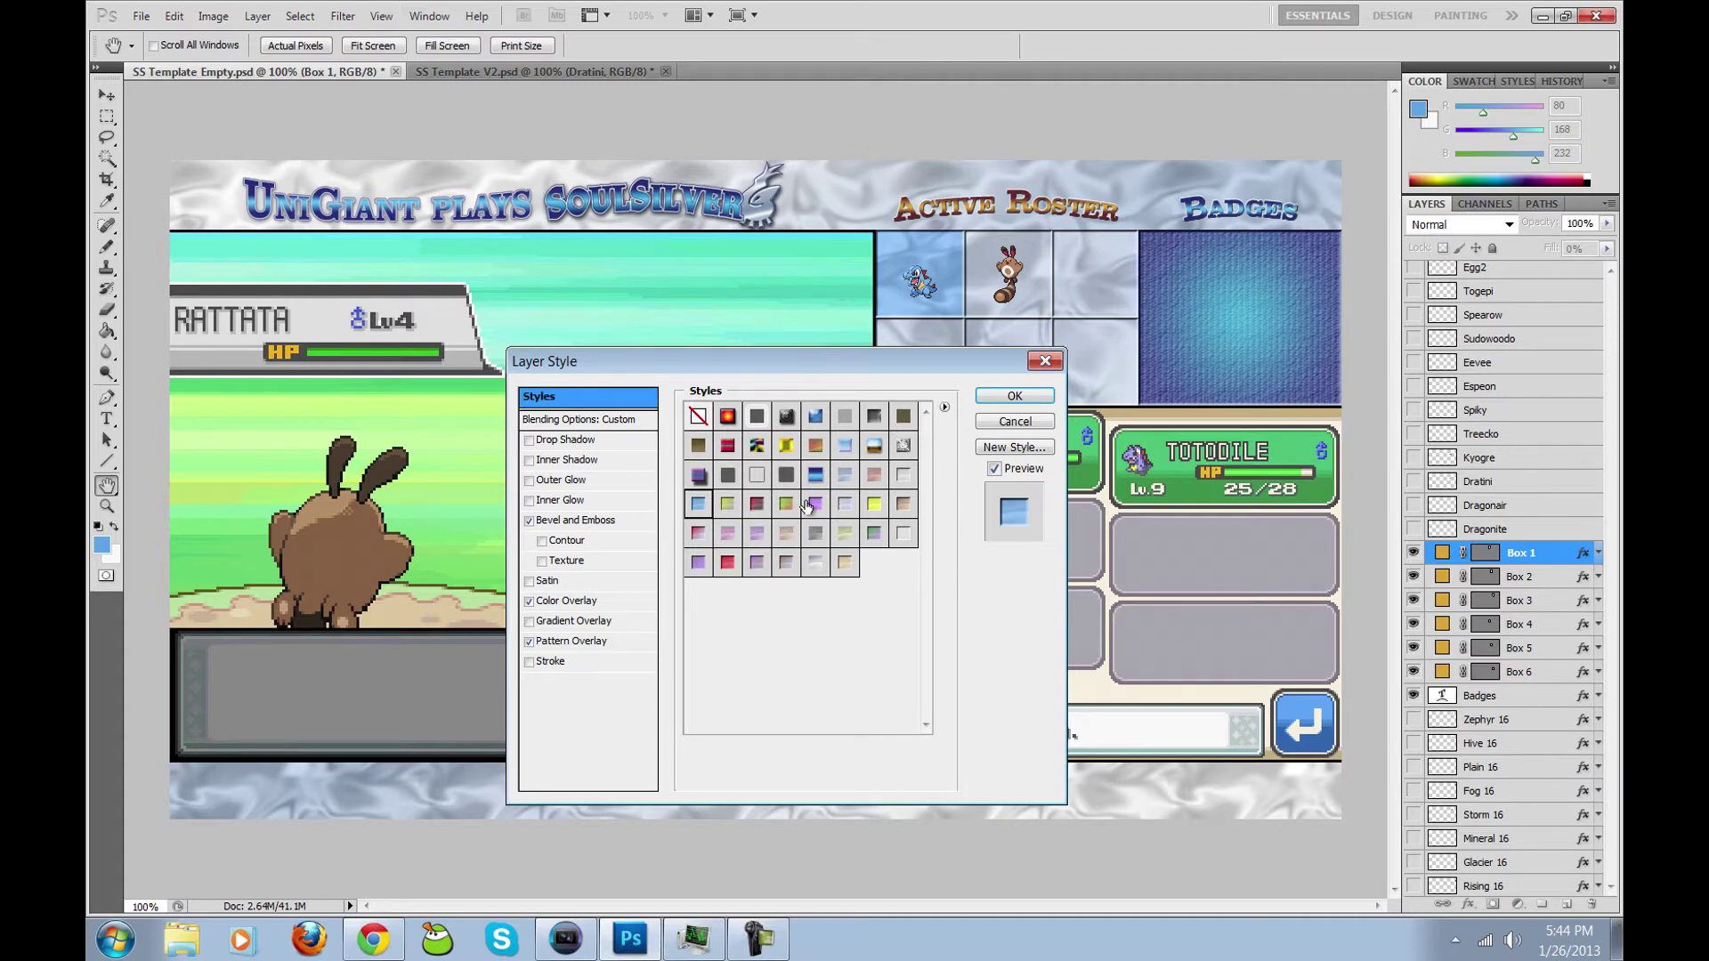
left_click(1015, 403)
Step: Try a preset style on Box 2, then cancel, leaving it unchanged
double_click(1555, 581)
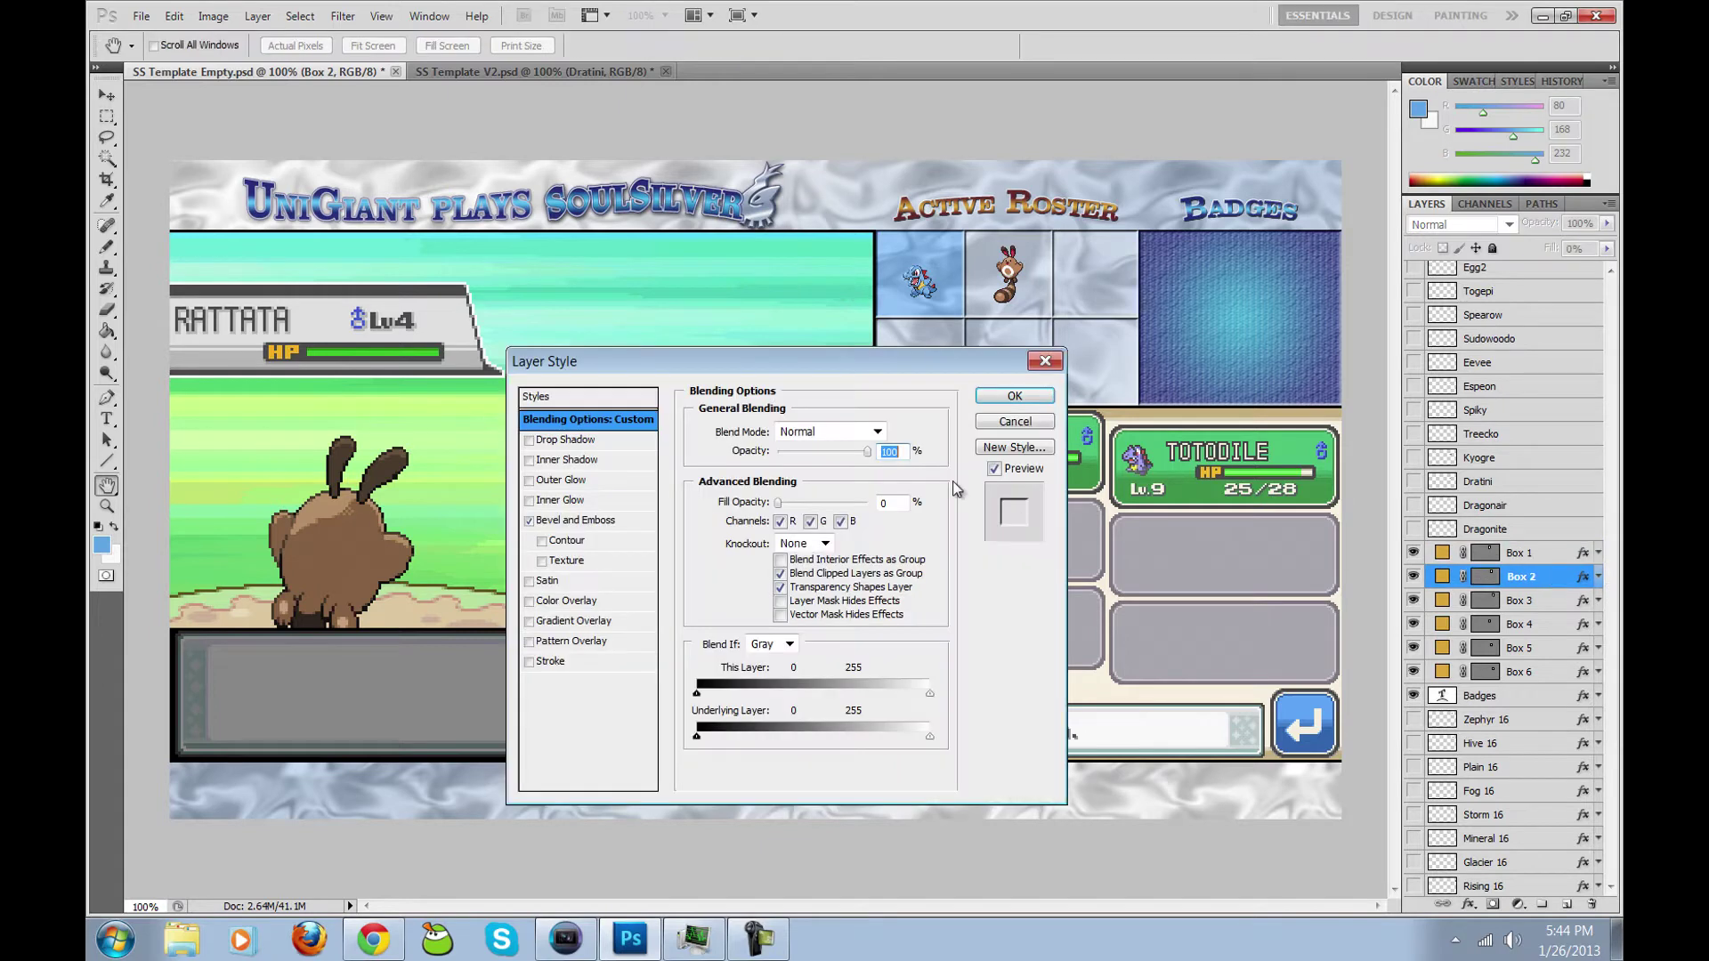
left_click(596, 399)
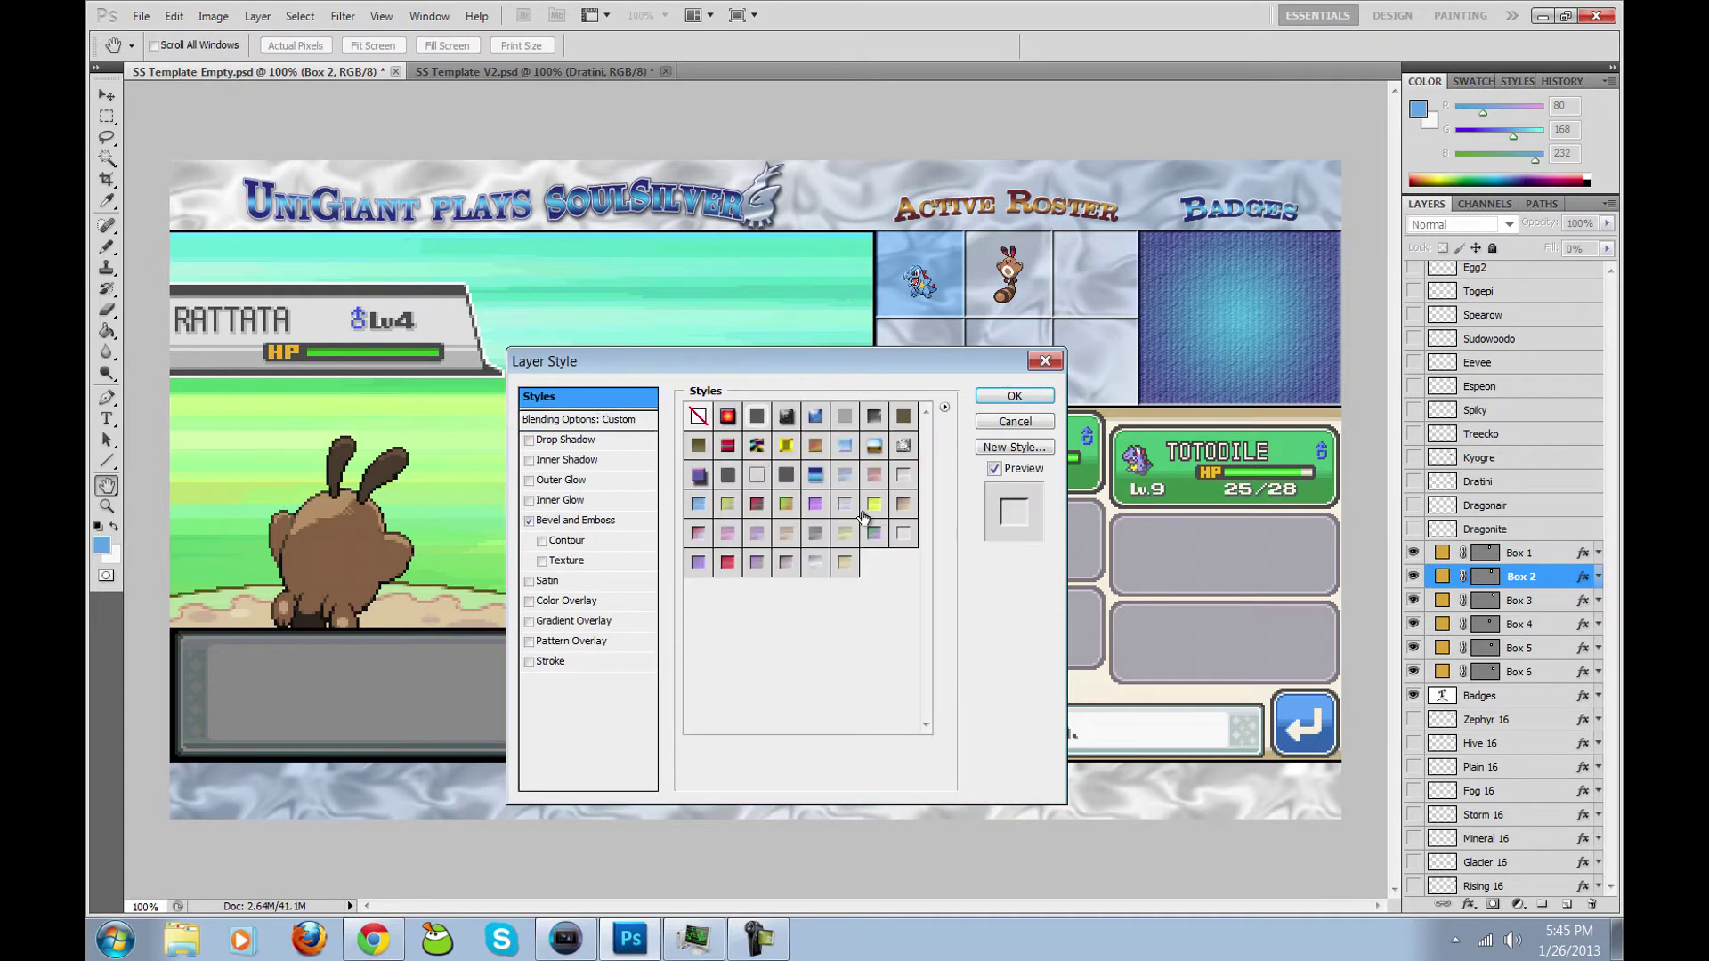
left_click(904, 474)
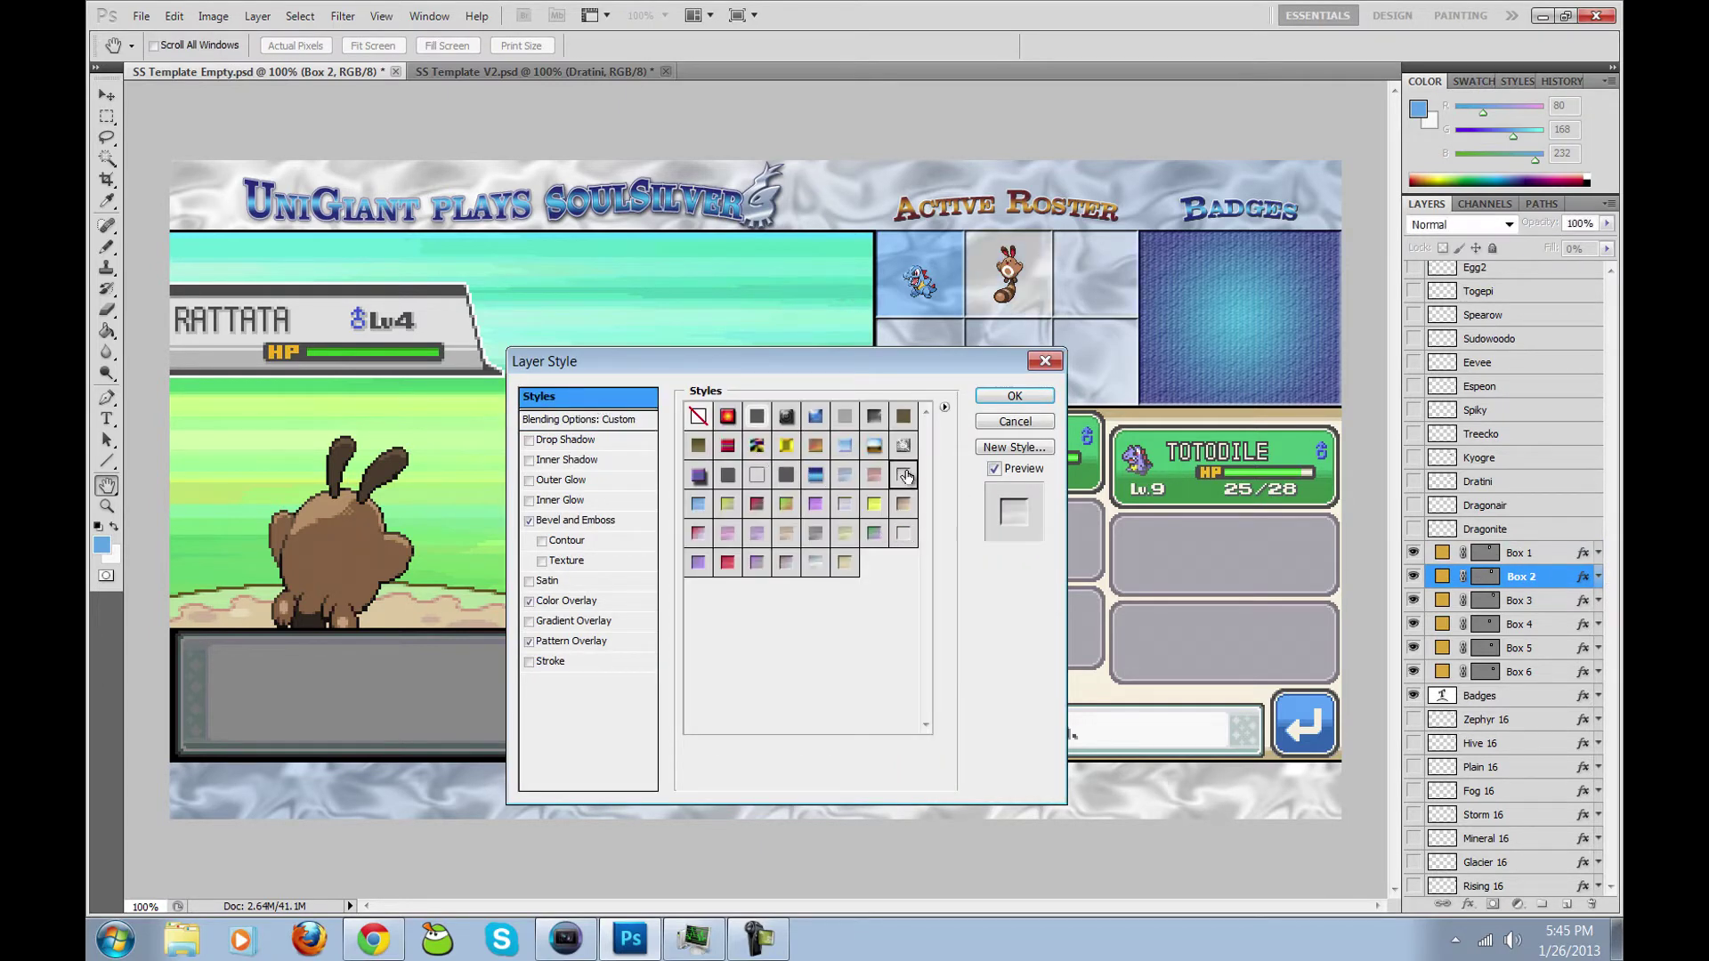
left_click(1012, 421)
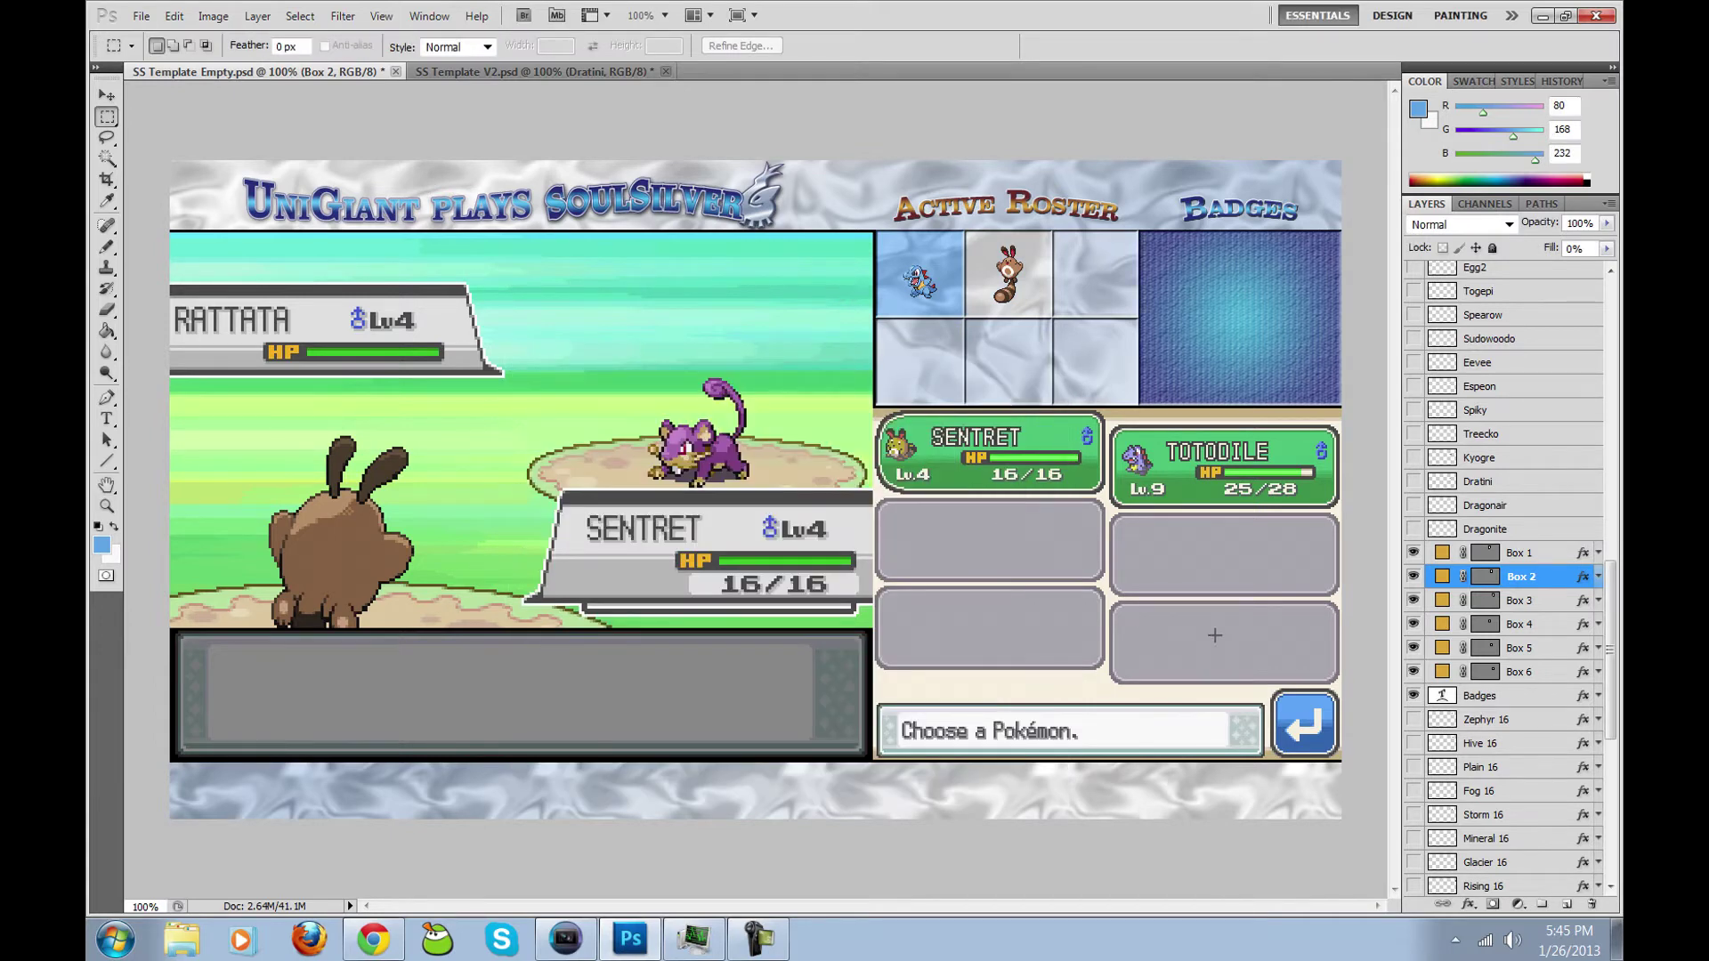
Step: Preview the Zephyr, Hive, Plain, Fog and Storm badges, leaving only Zephyr visible
left_click_drag(1617, 619, 1617, 684)
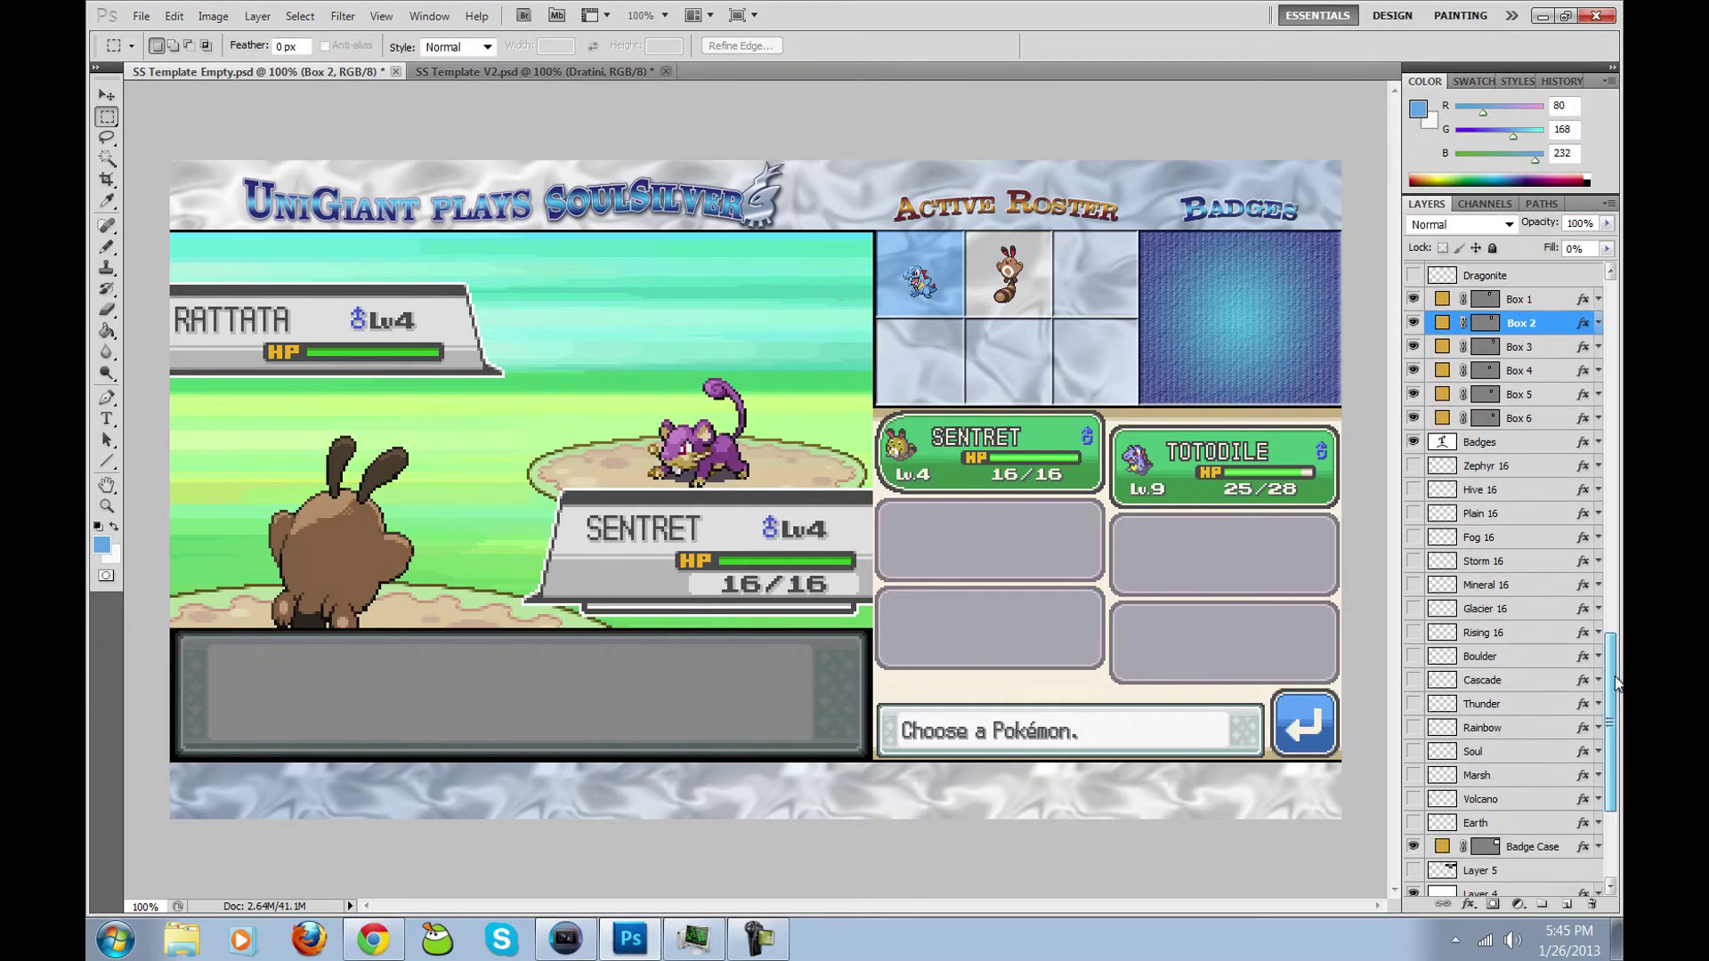
left_click(1413, 466)
left_click(1413, 489)
left_click(1413, 513)
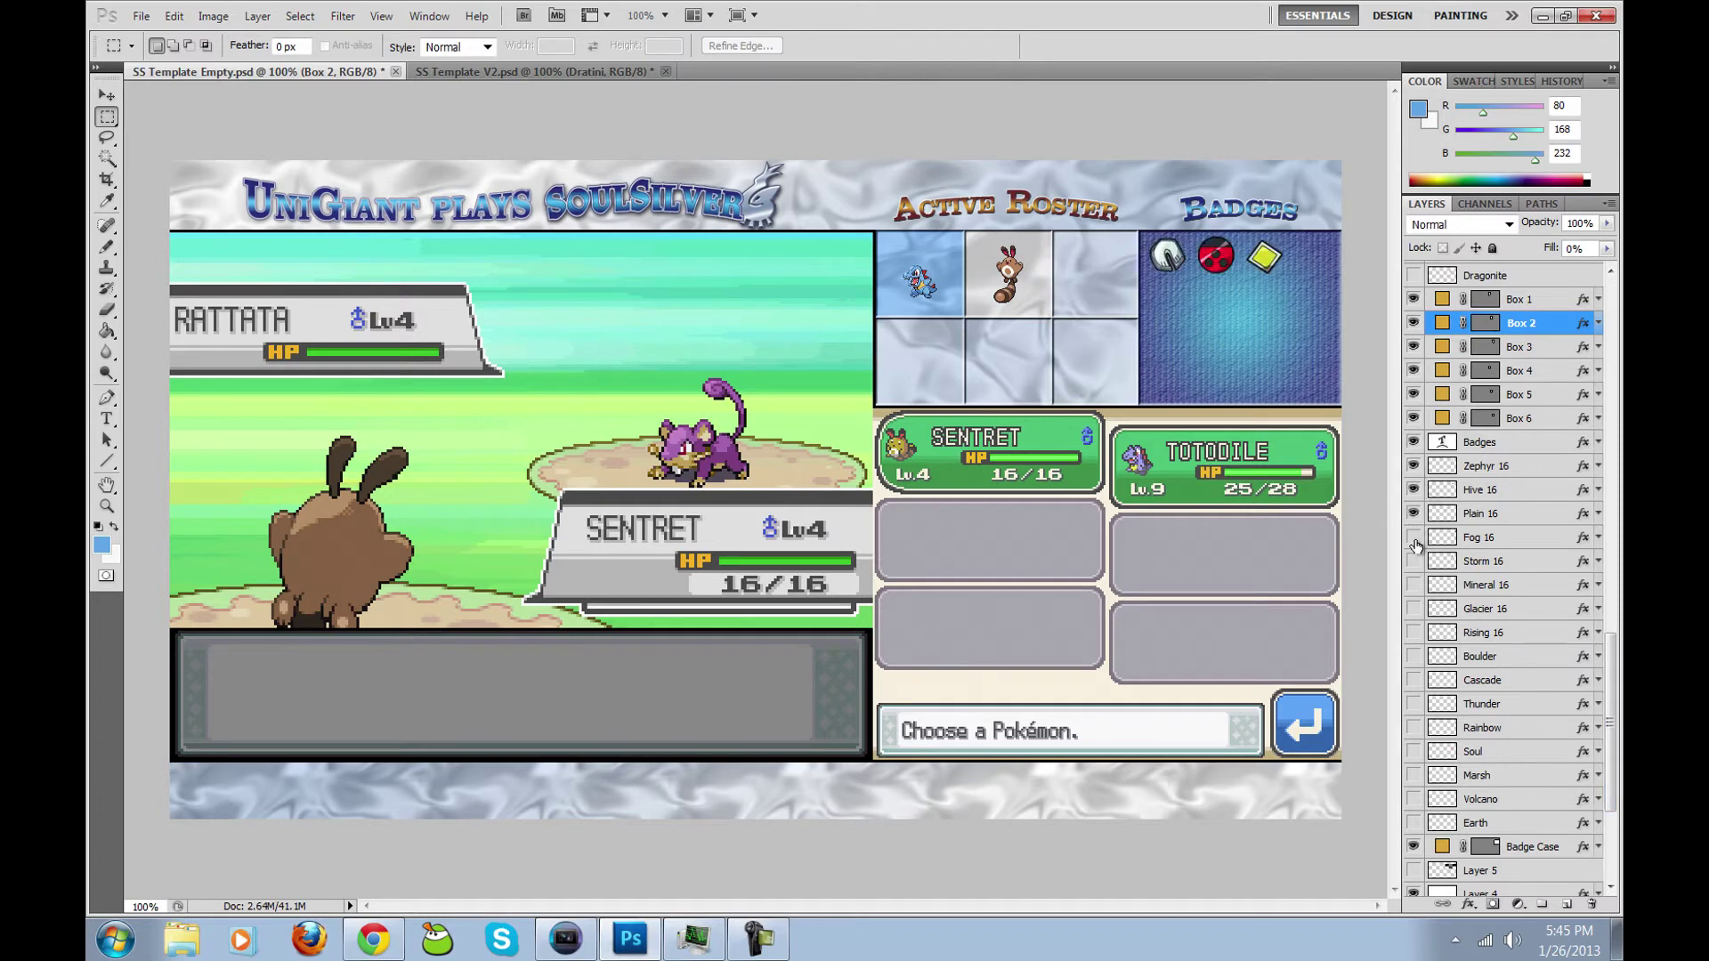
left_click(1413, 537)
left_click(1414, 561)
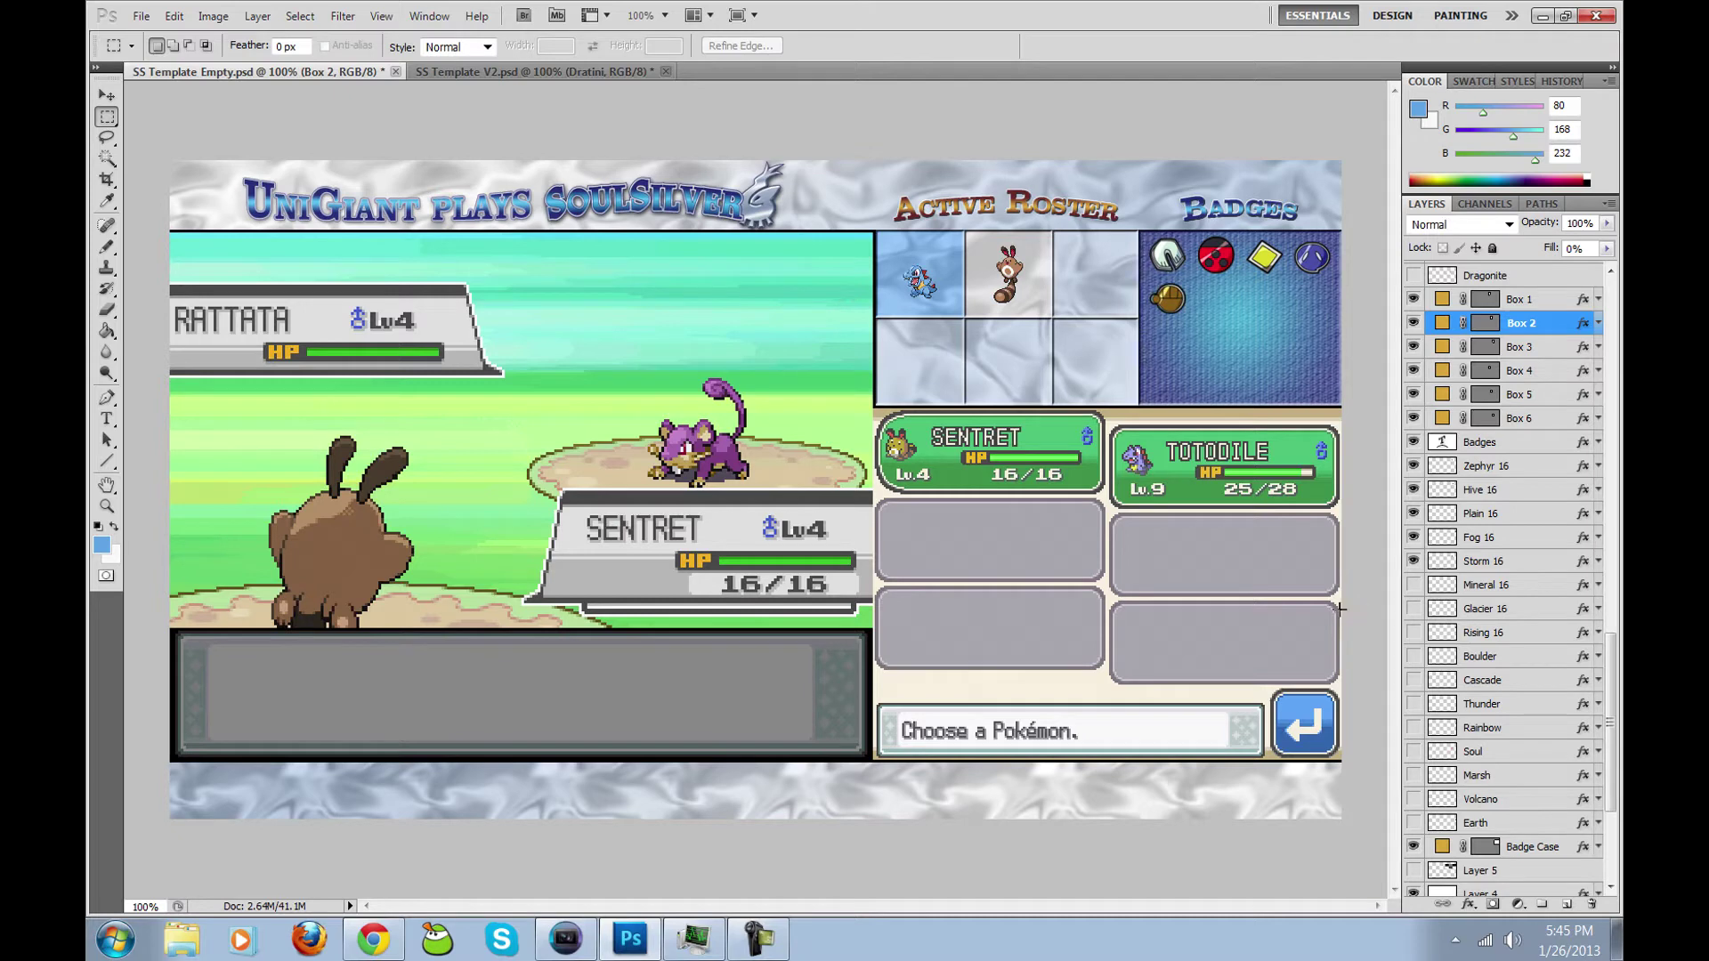
left_click(1414, 560)
left_click(1413, 537)
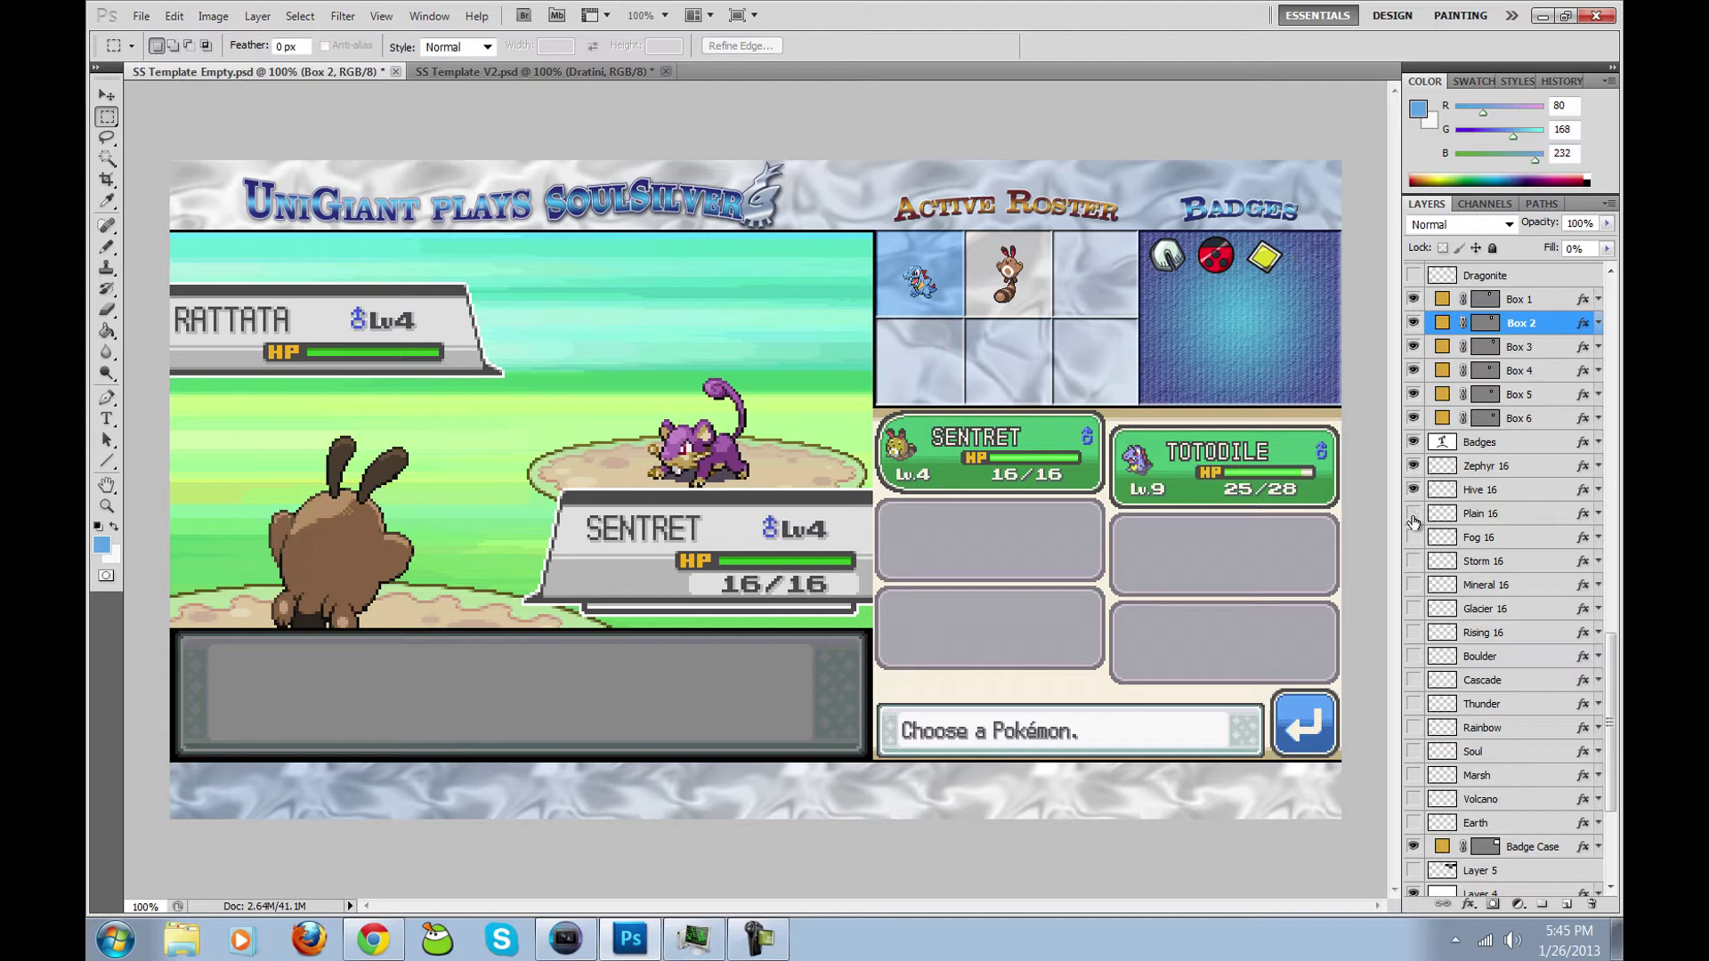
left_click(1413, 513)
left_click(1413, 490)
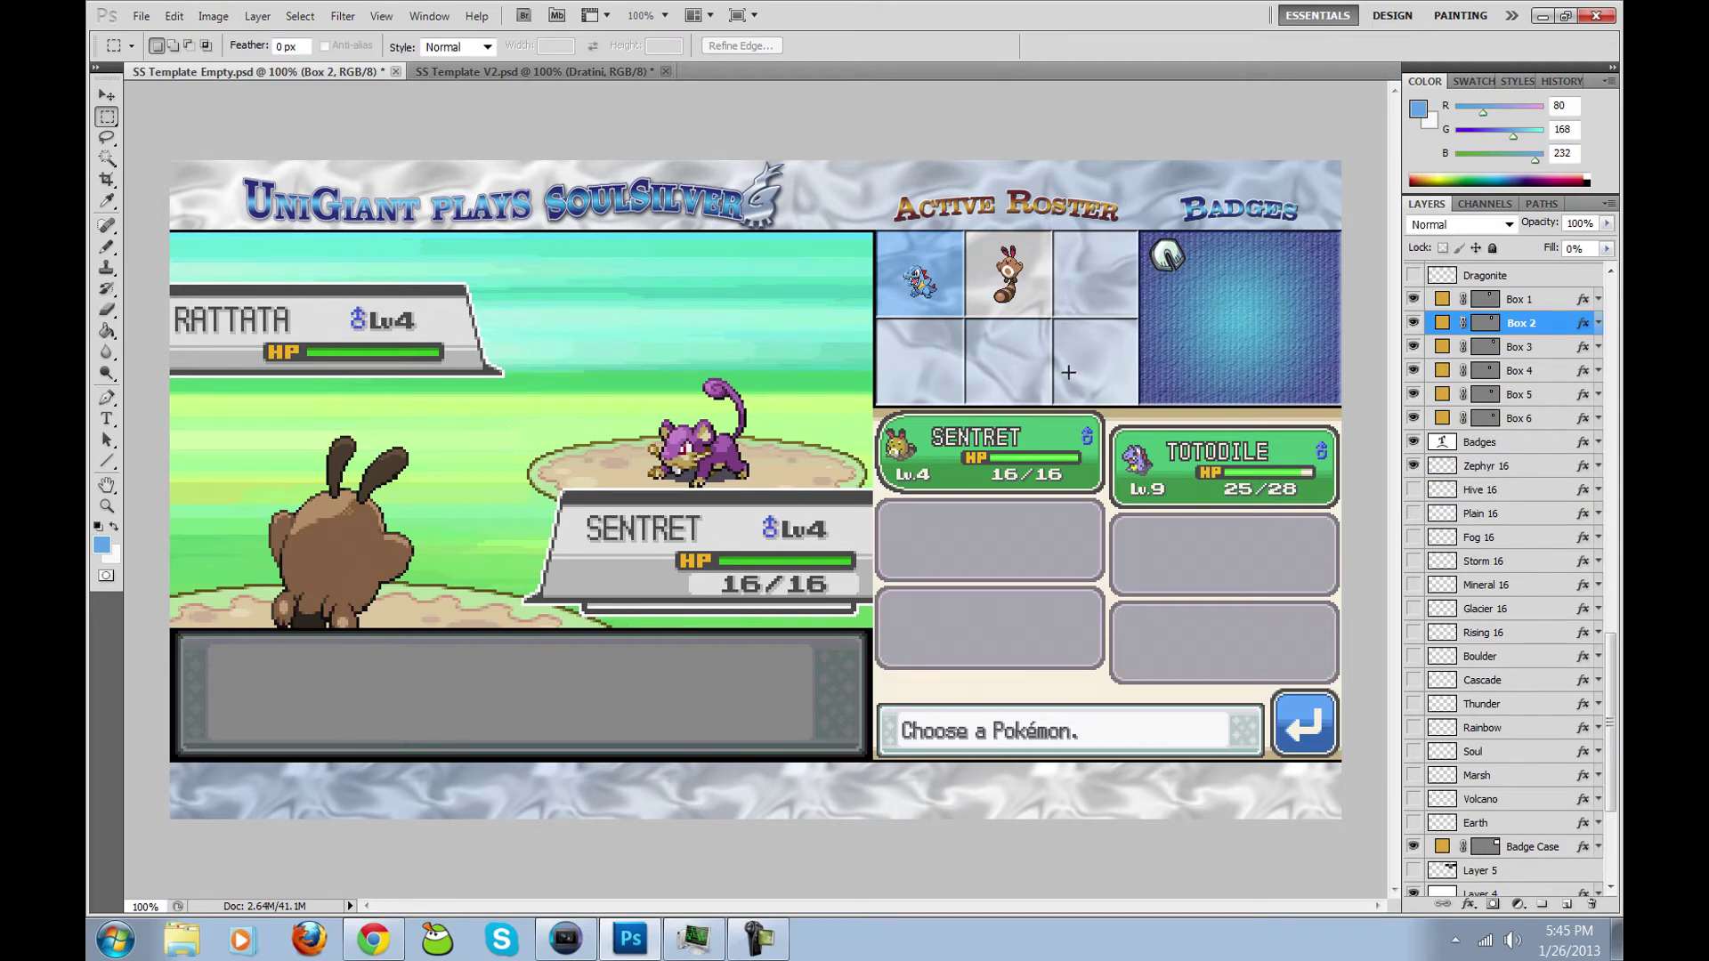
Step: Hide the Sentret sprite layer from the second Active Roster box
scroll(1557, 679, "up", 10)
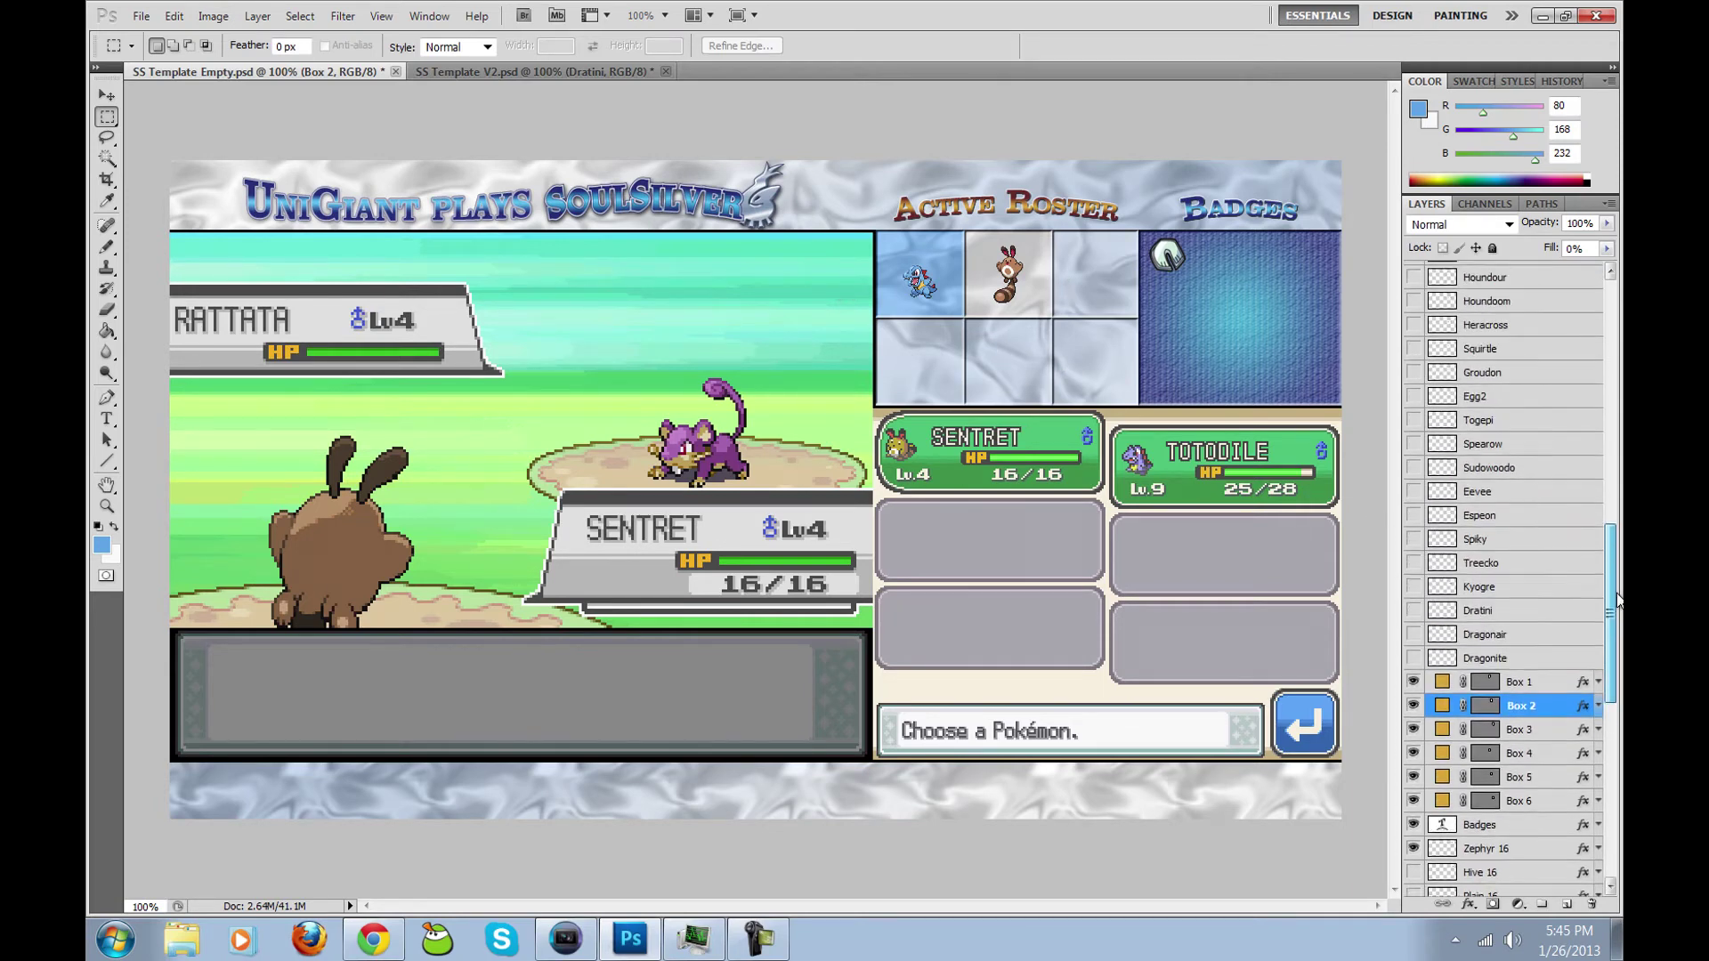
scroll(1504, 578, "up", 10)
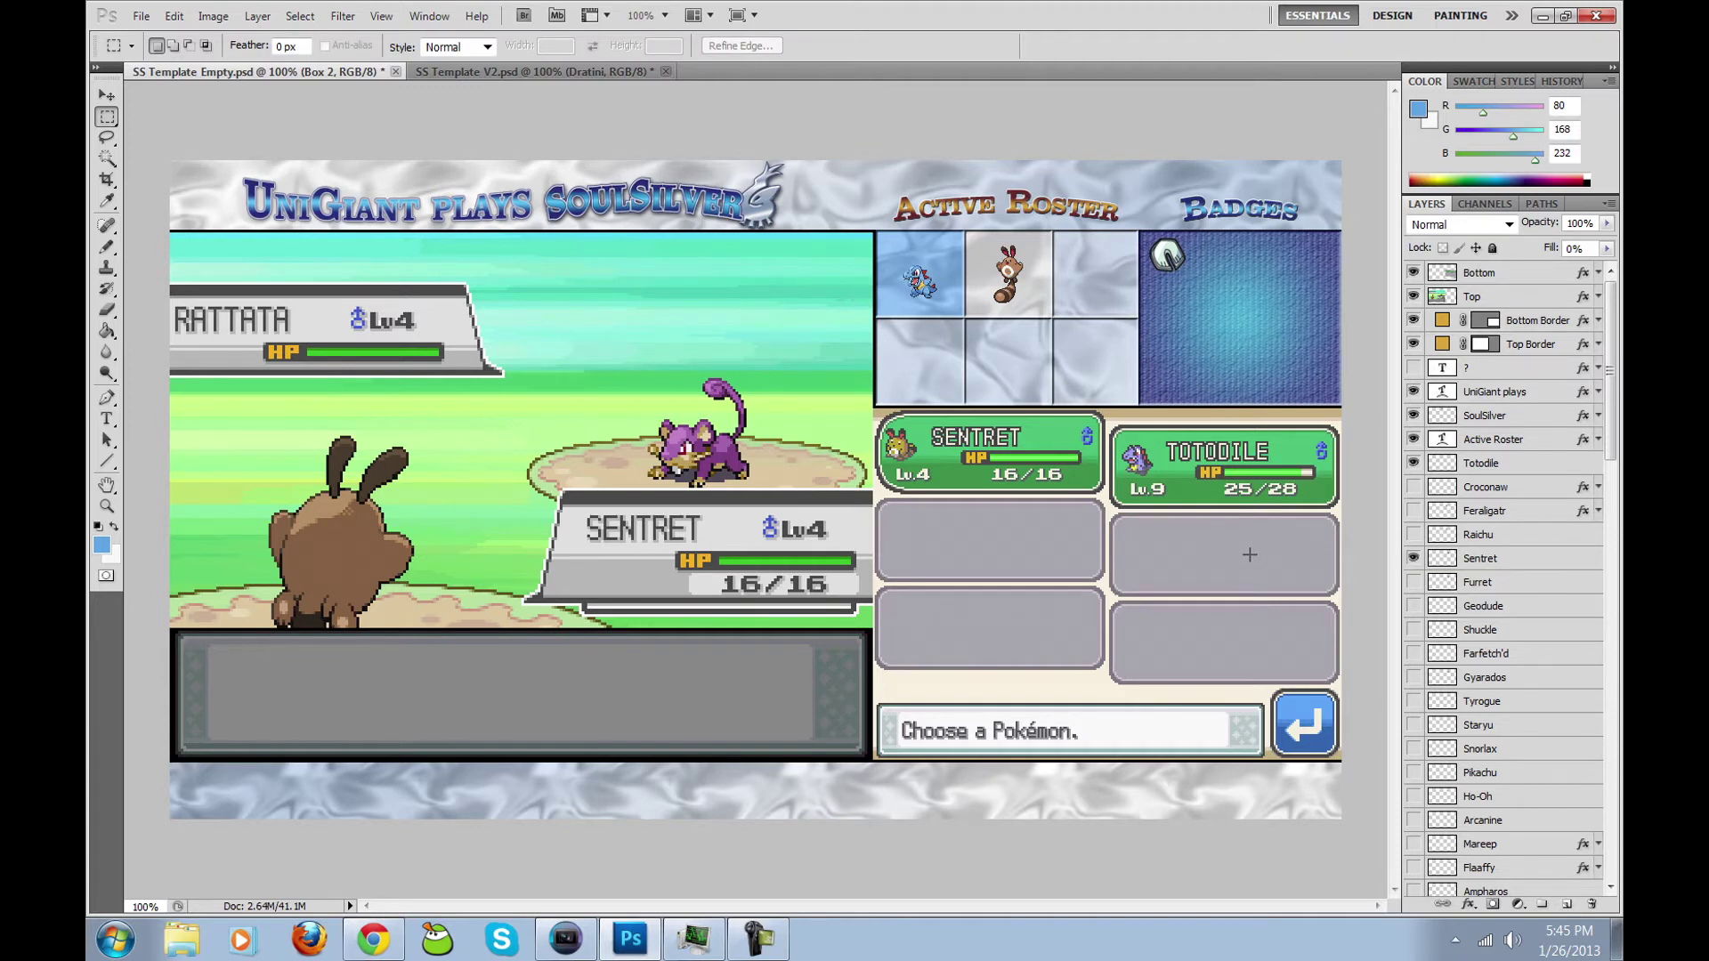
left_click(1414, 558)
left_click(143, 17)
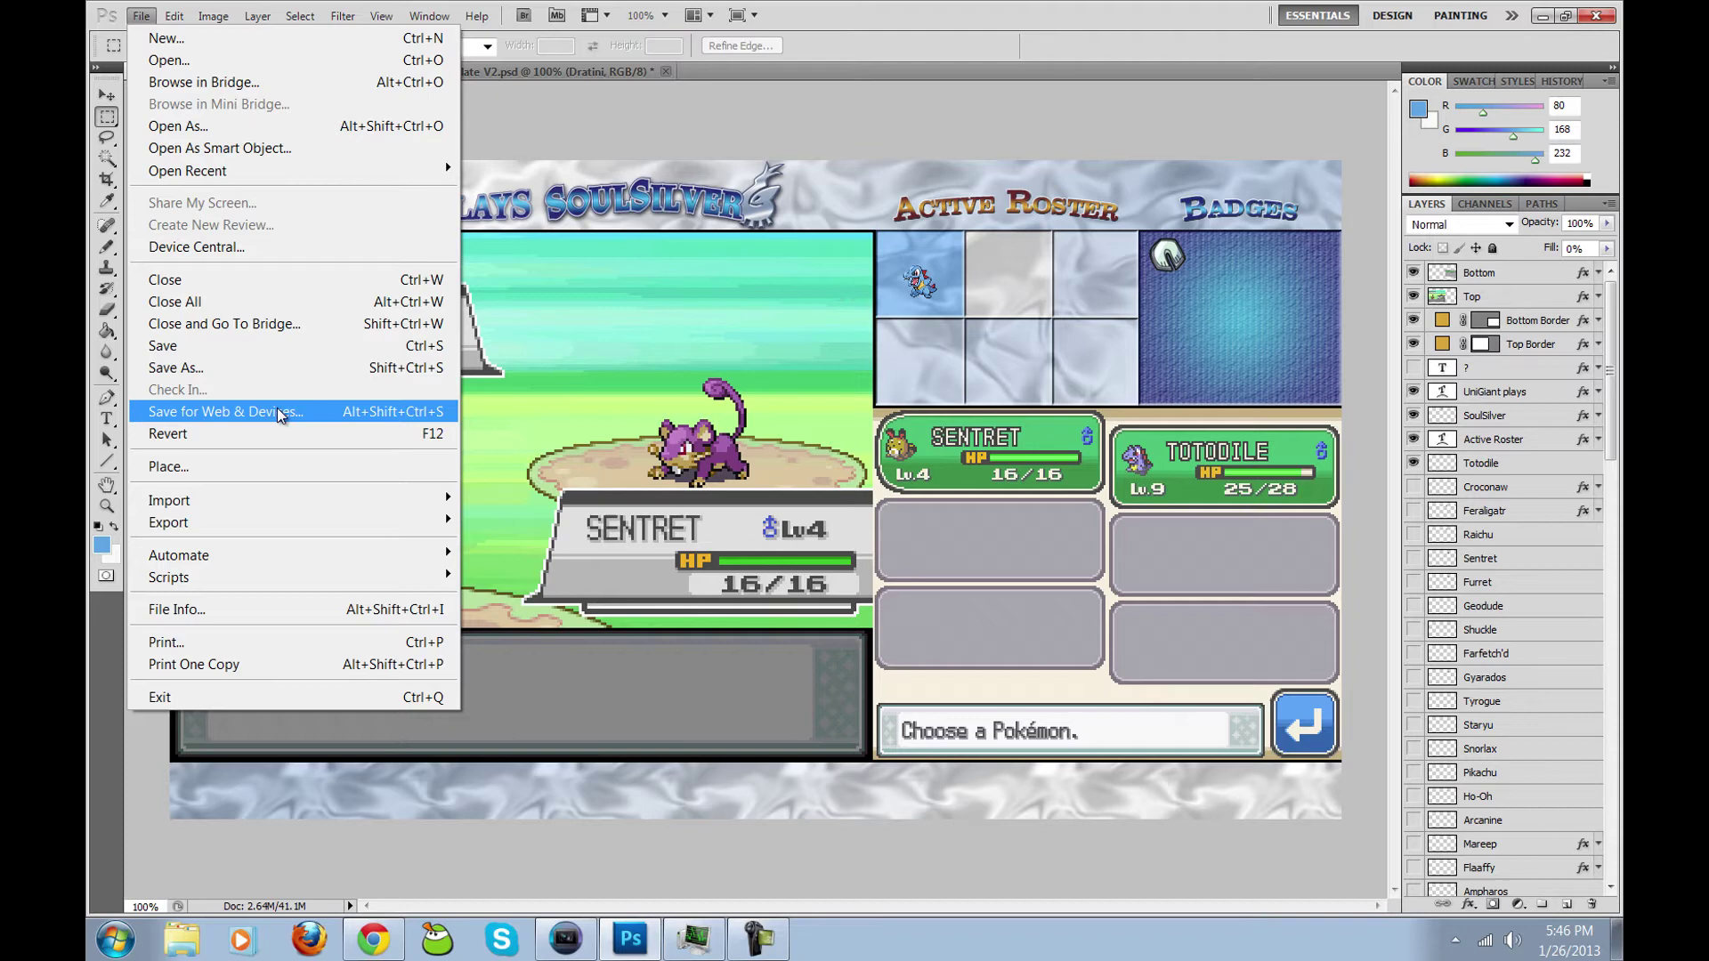
left_click(857, 22)
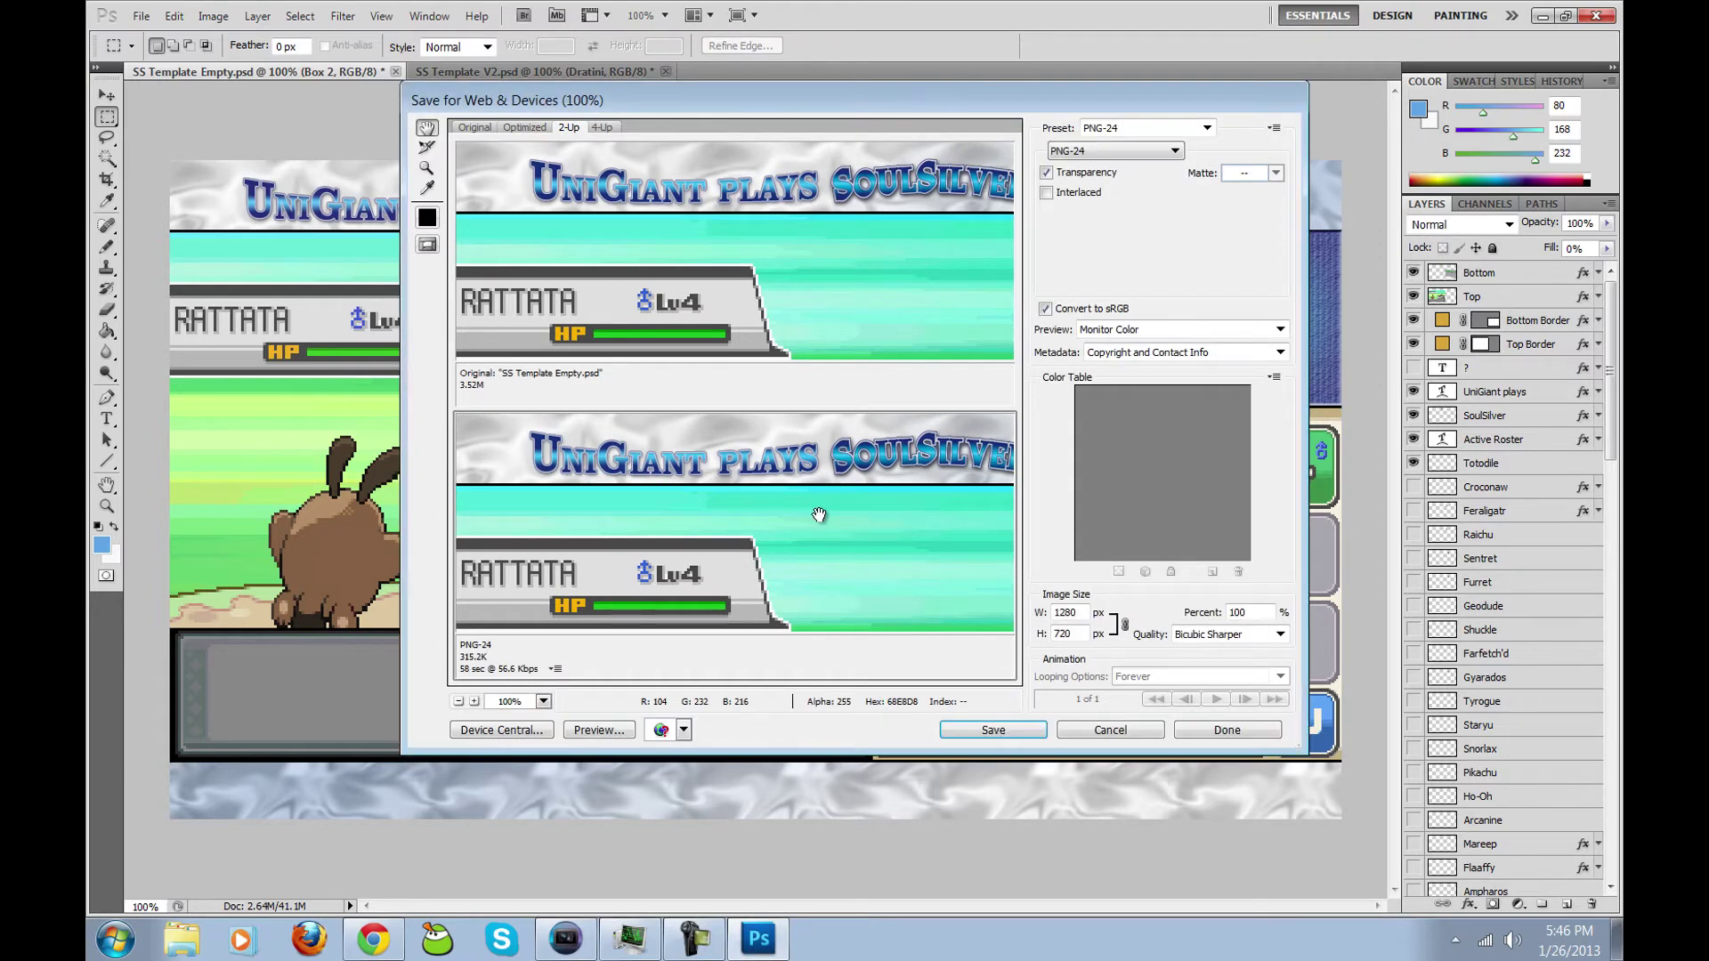
left_click_drag(953, 558, 746, 516)
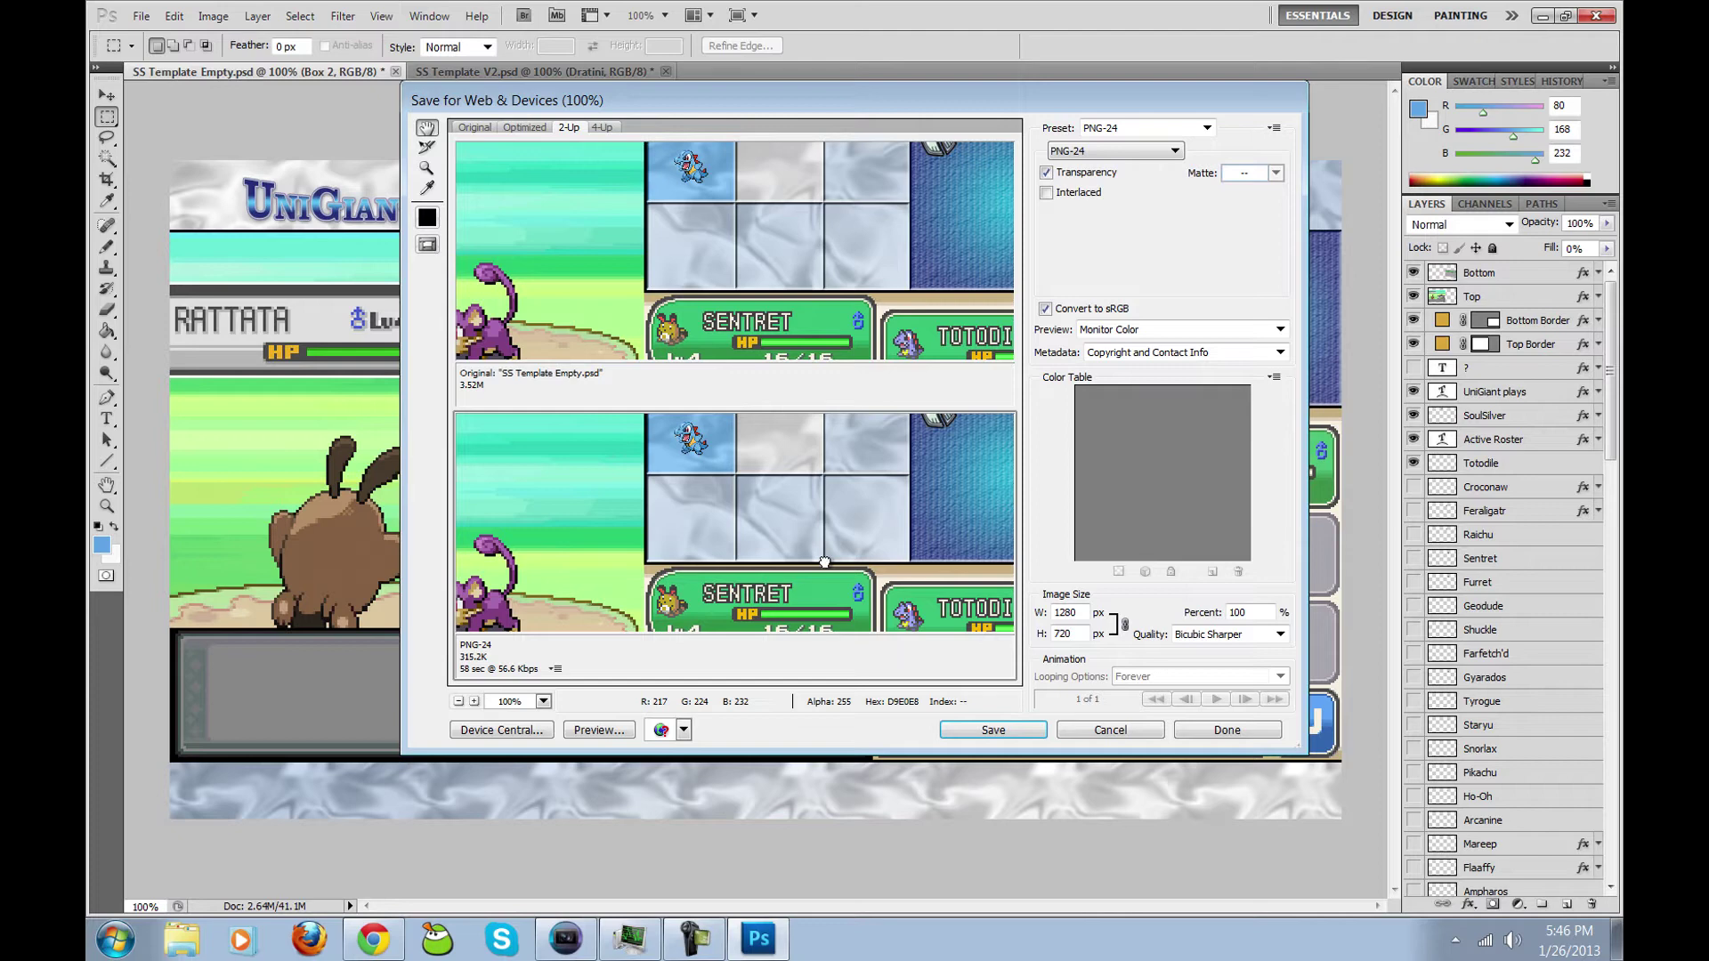
left_click_drag(767, 563, 700, 598)
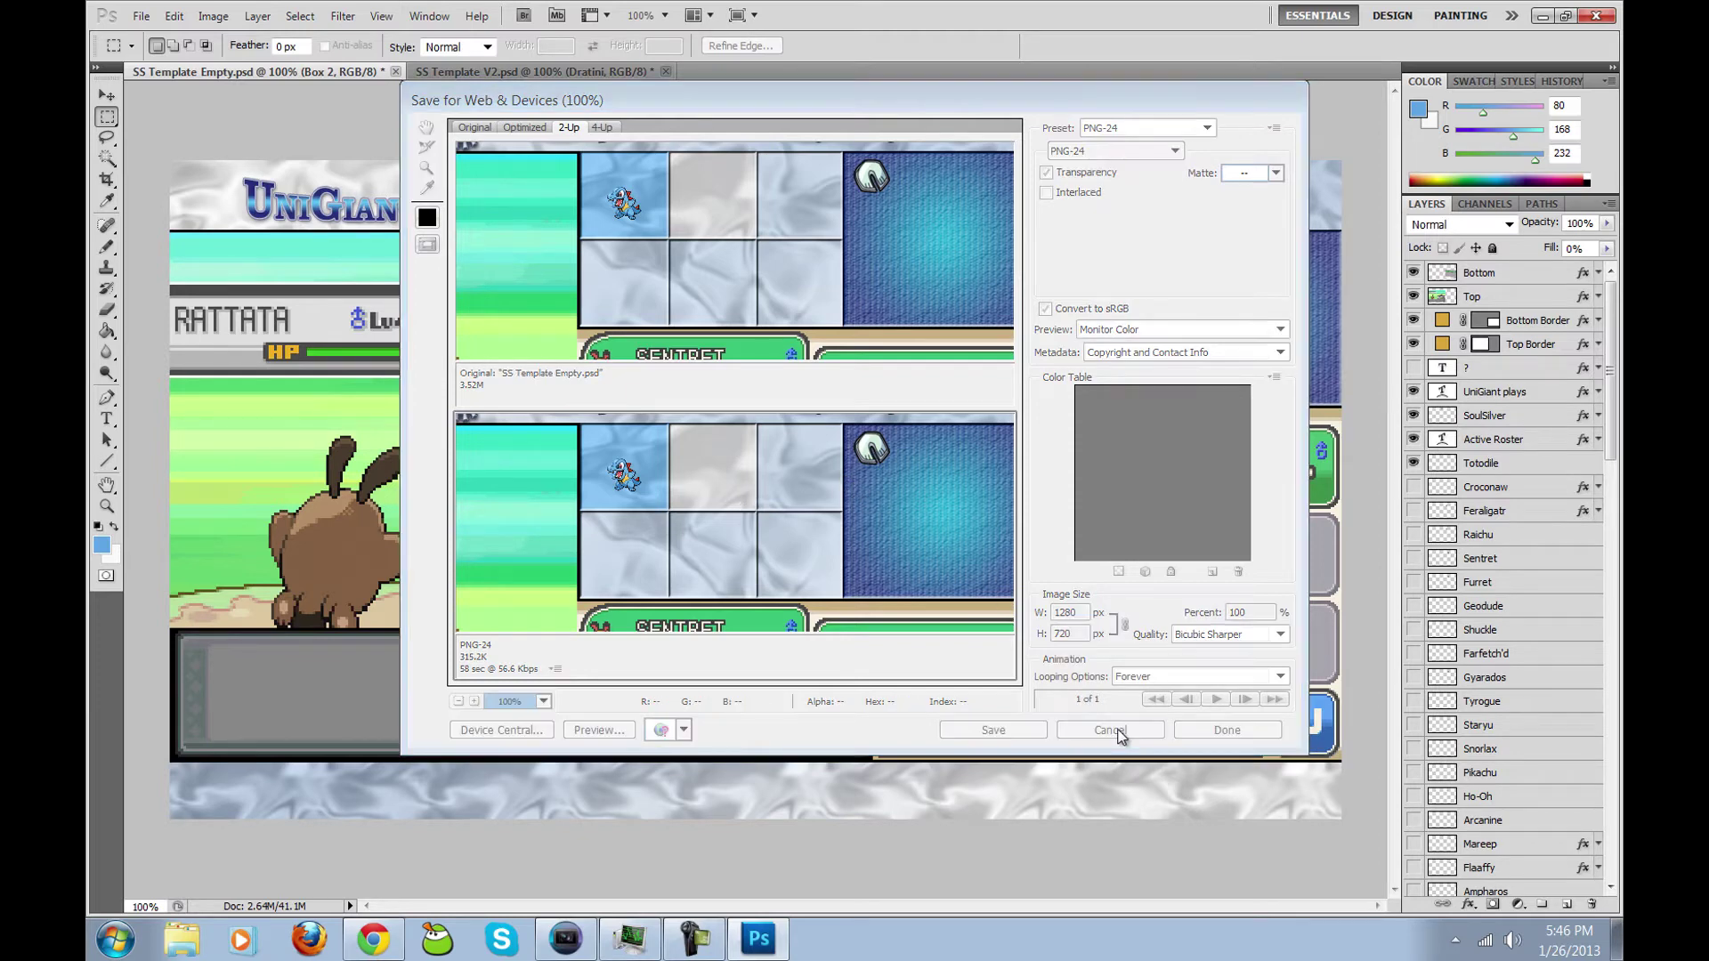
left_click(1113, 731)
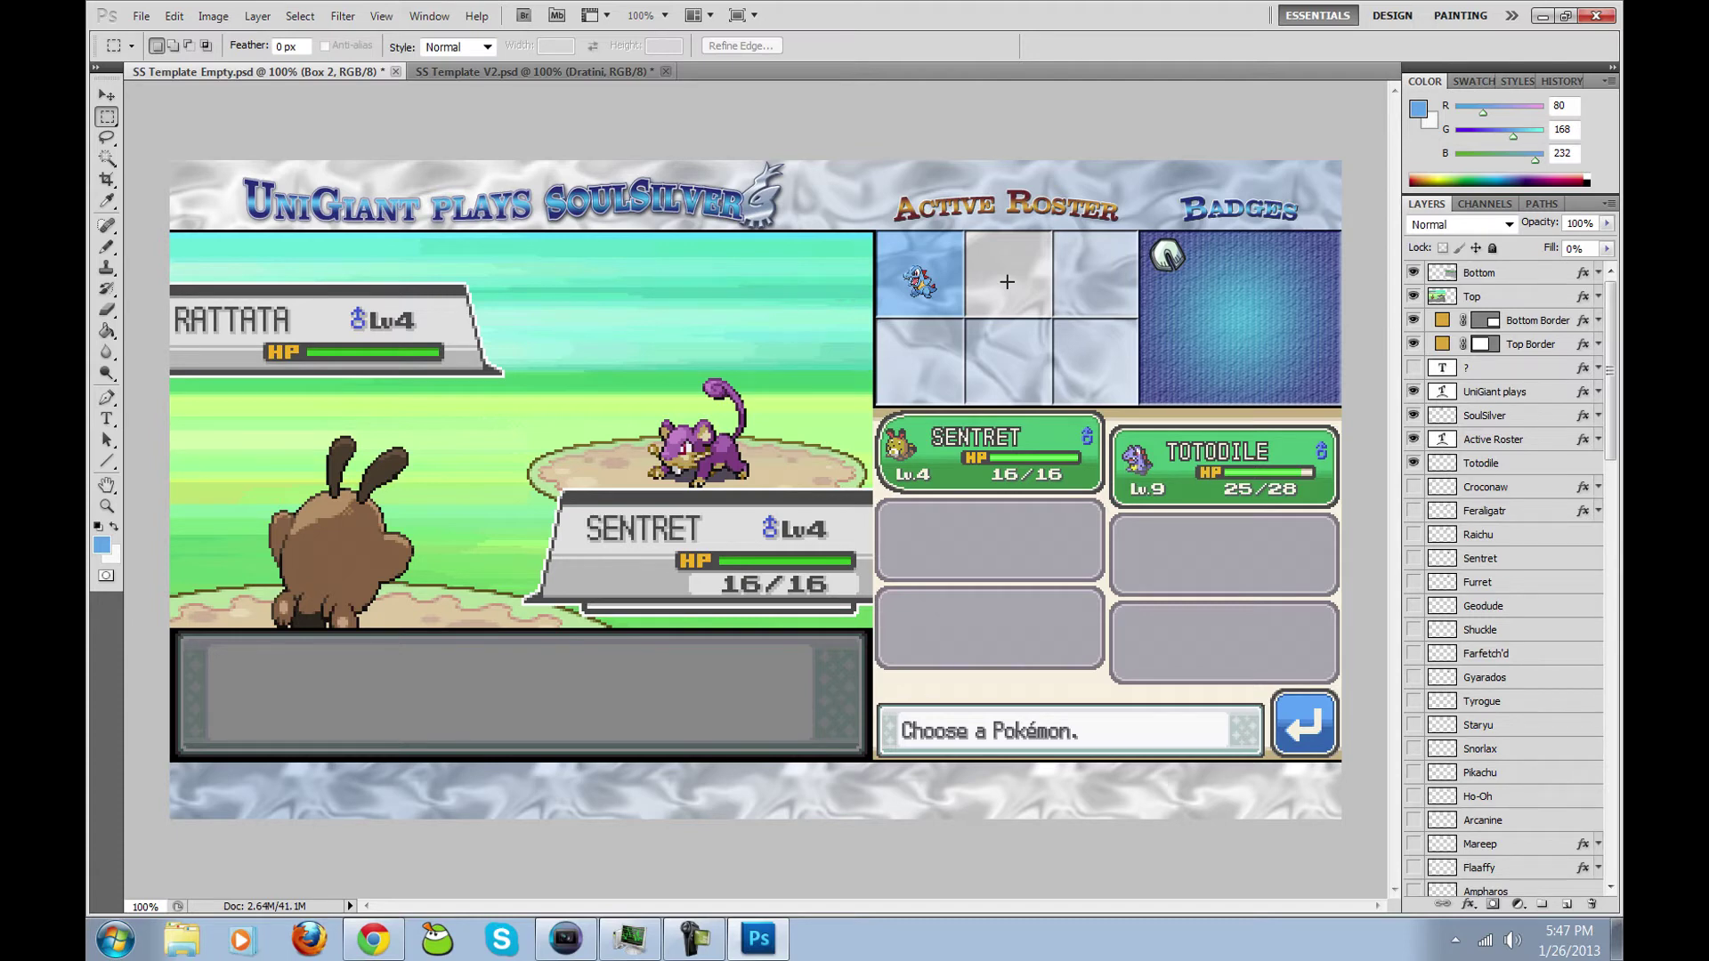
Step: In SS Template V2, test Dratini, Dragonair and Dragonite in the last roster slot, restoring Espeon
left_click(557, 71)
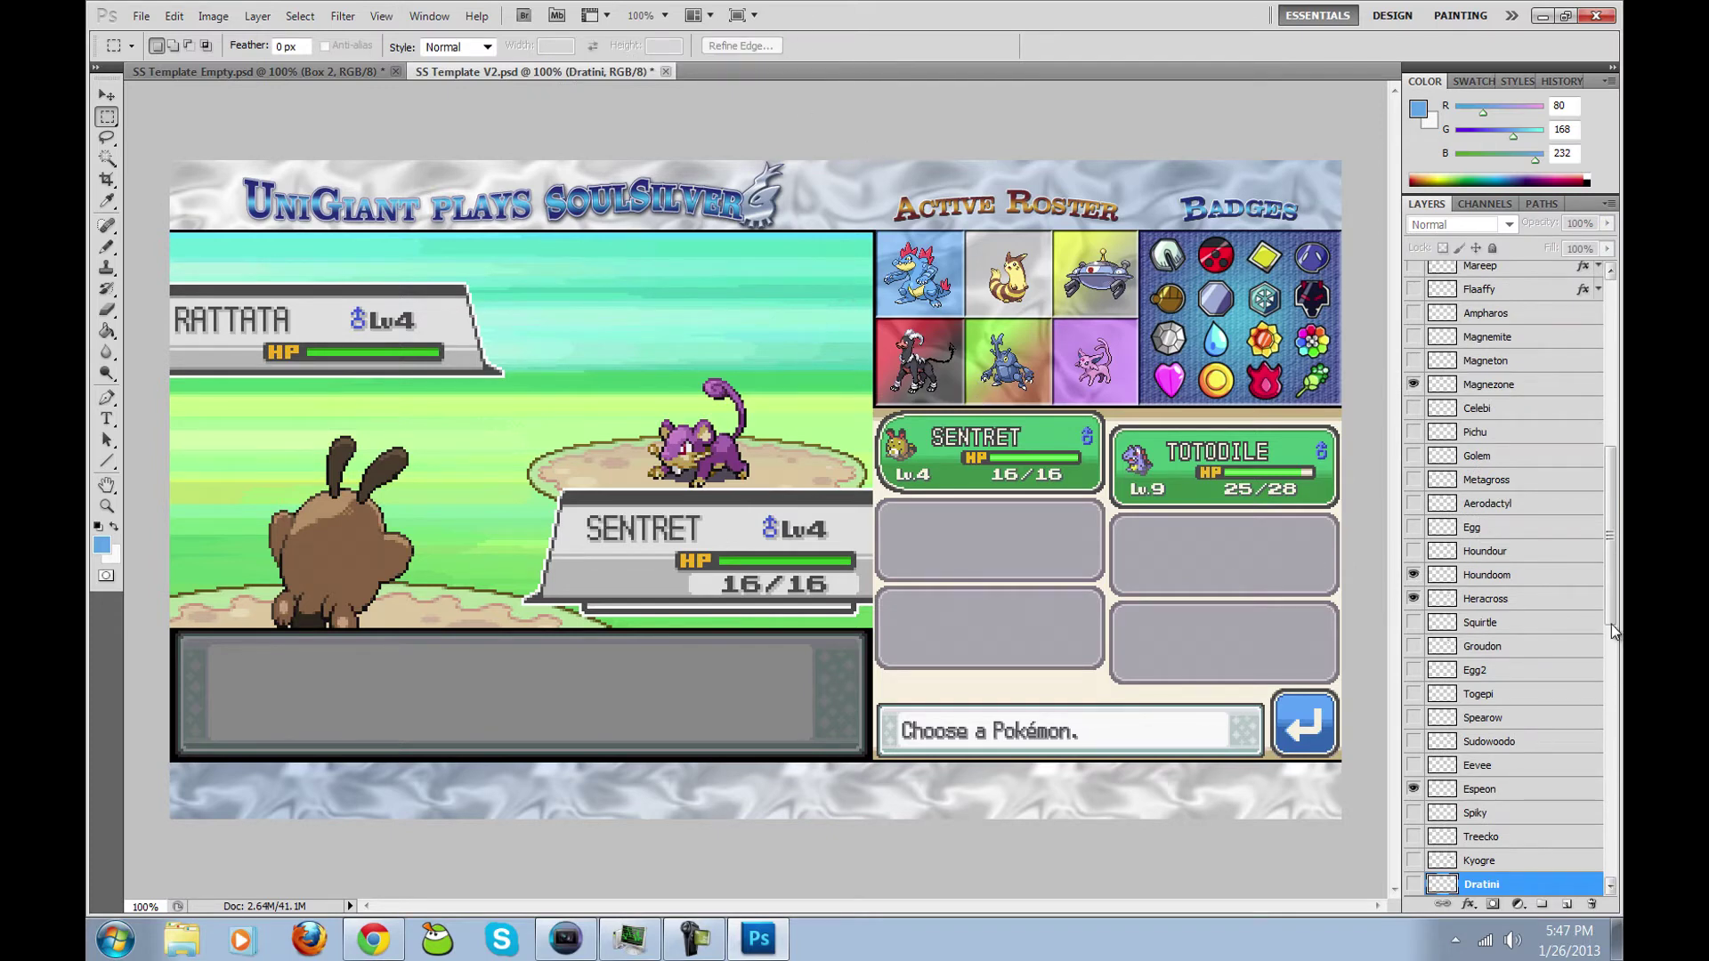
left_click_drag(1614, 592, 1620, 664)
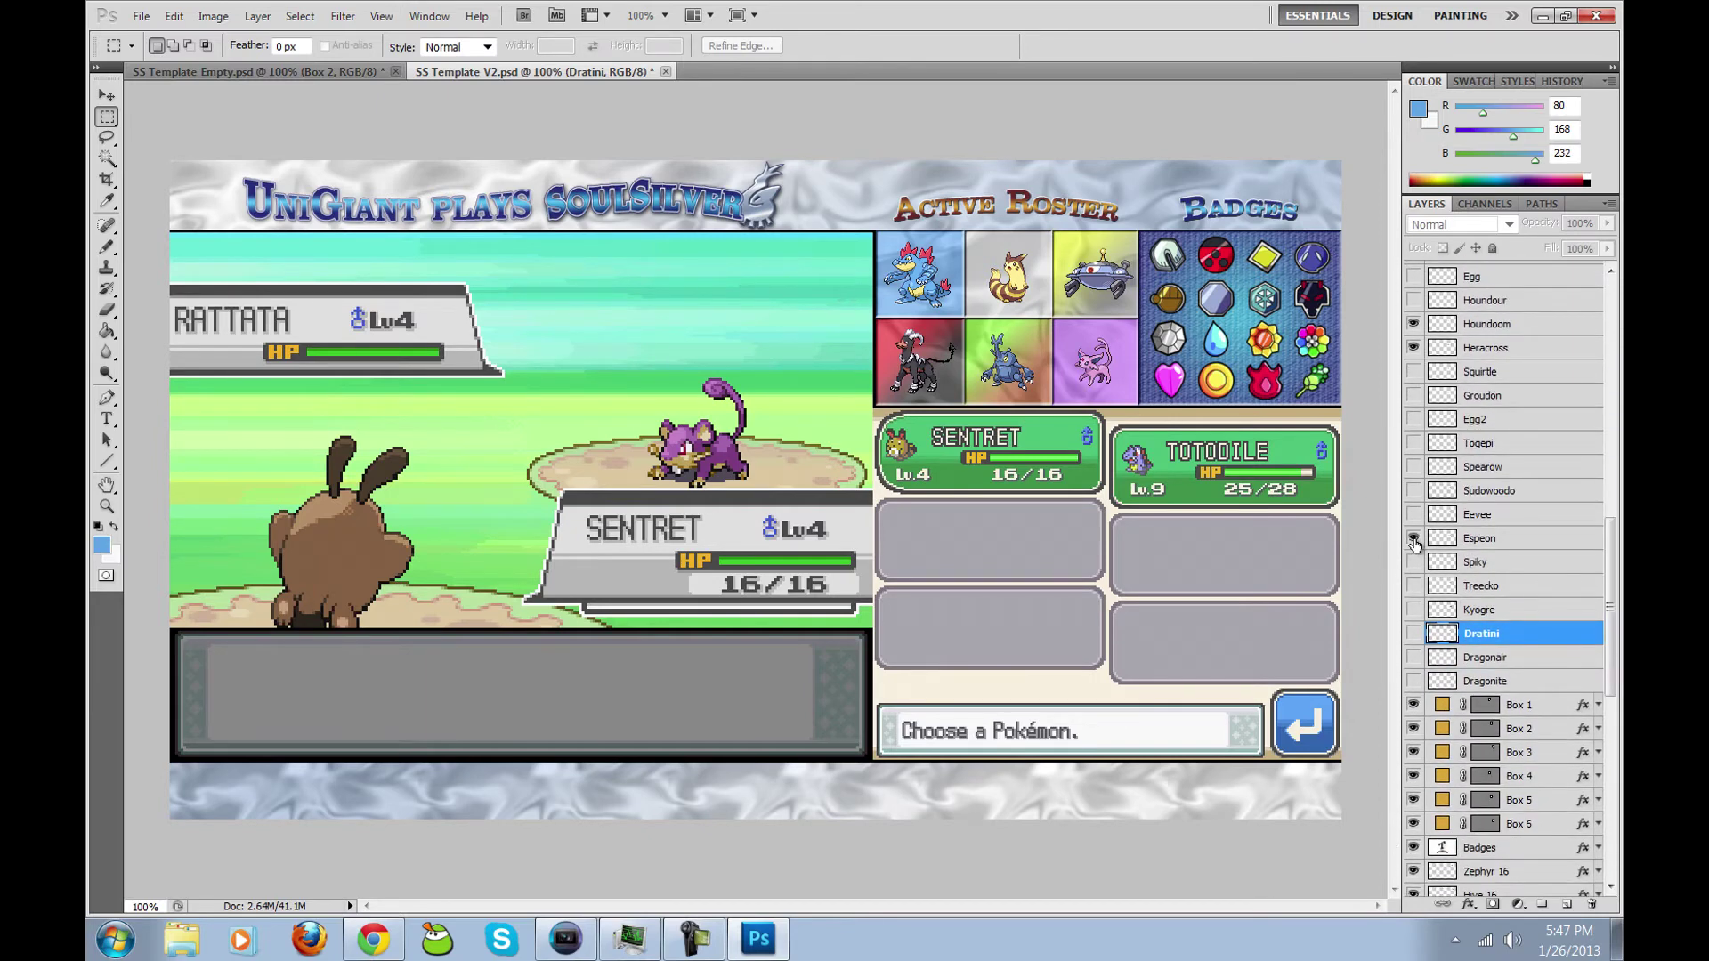
left_click(1415, 539)
left_click(1415, 634)
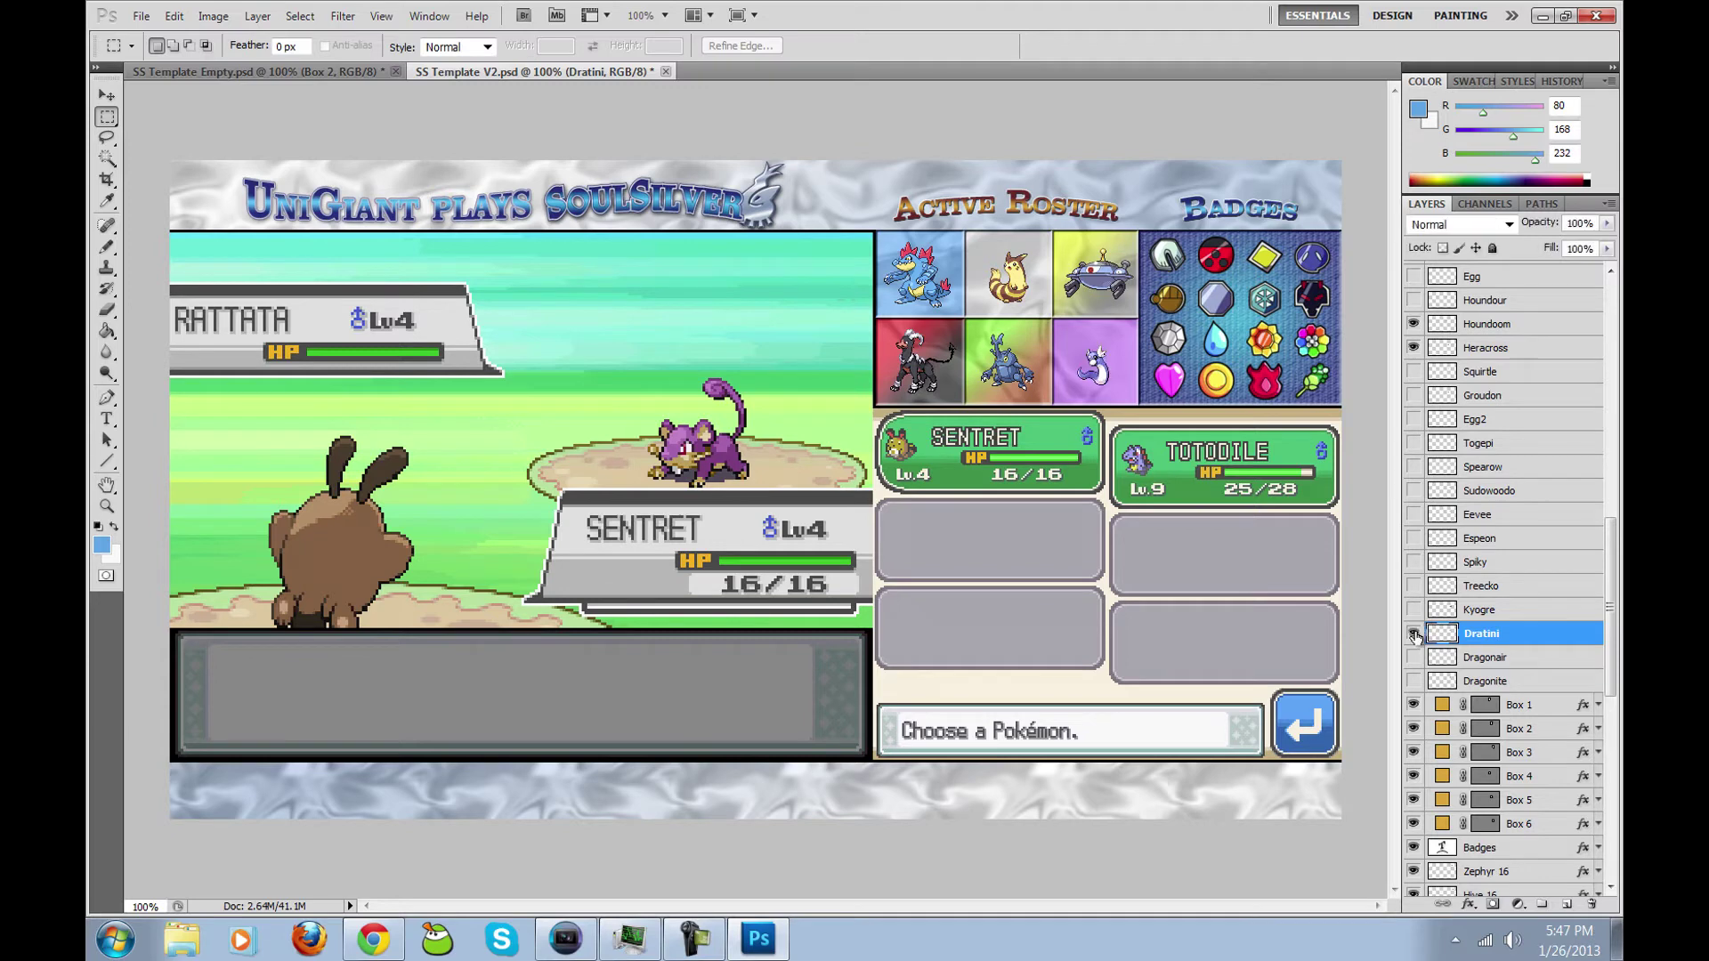
left_click(1415, 633)
left_click(1415, 658)
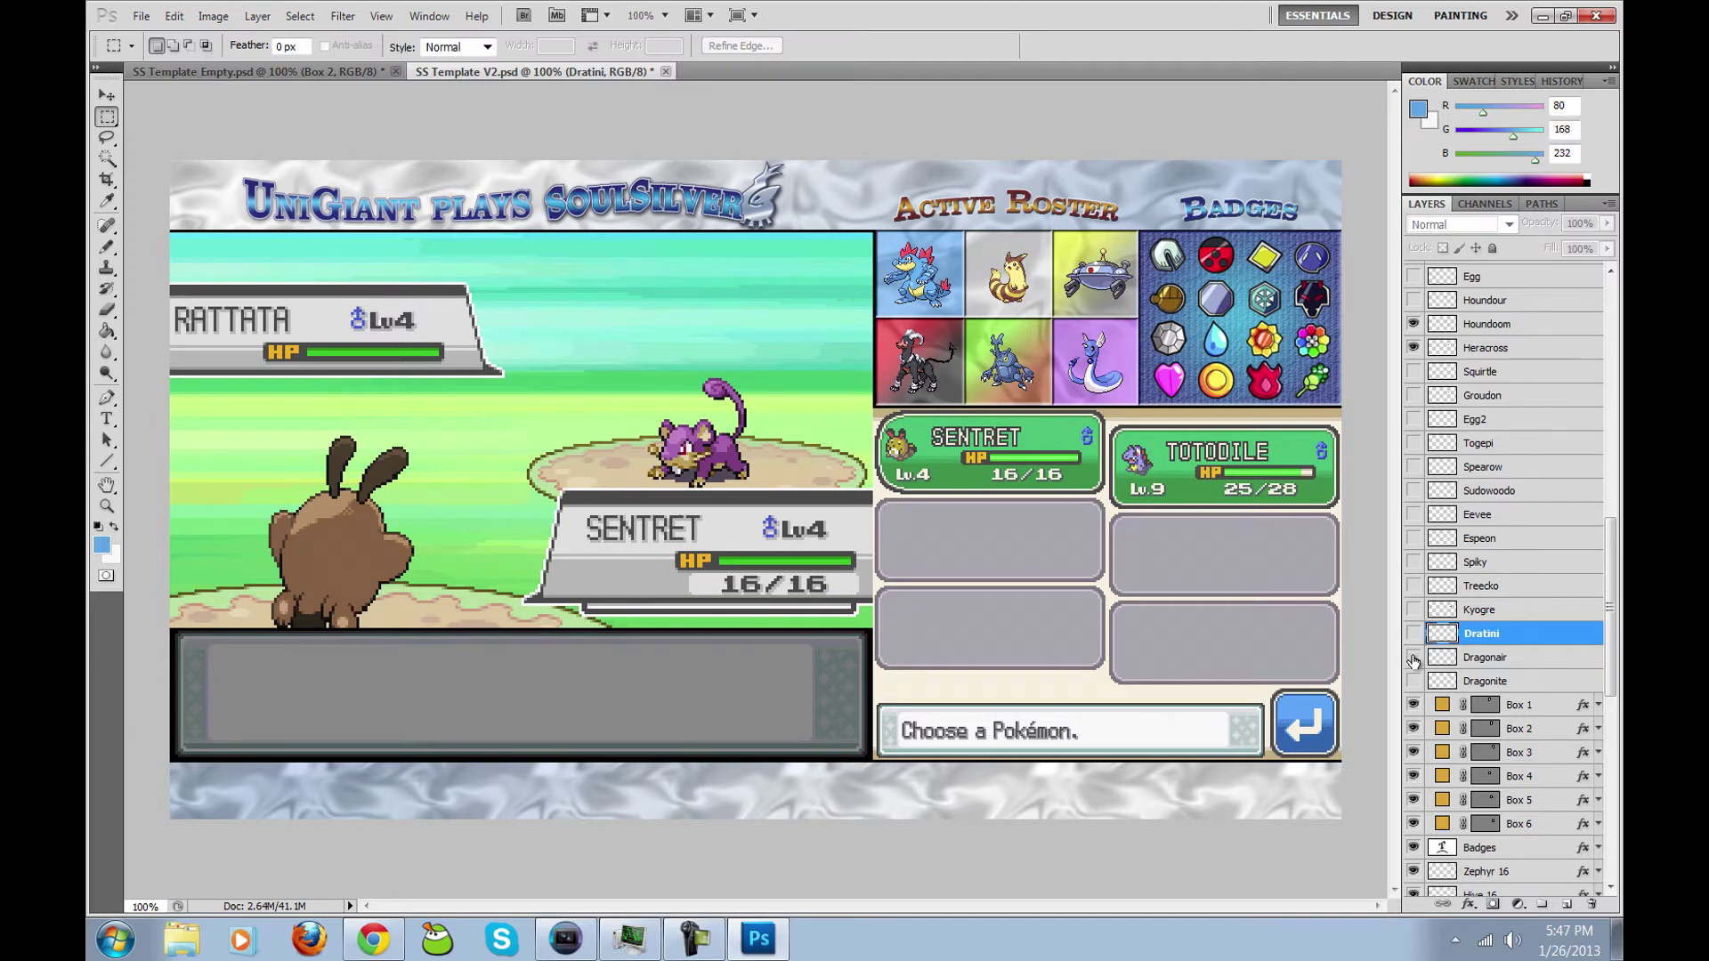
left_click(1416, 658)
left_click(1416, 681)
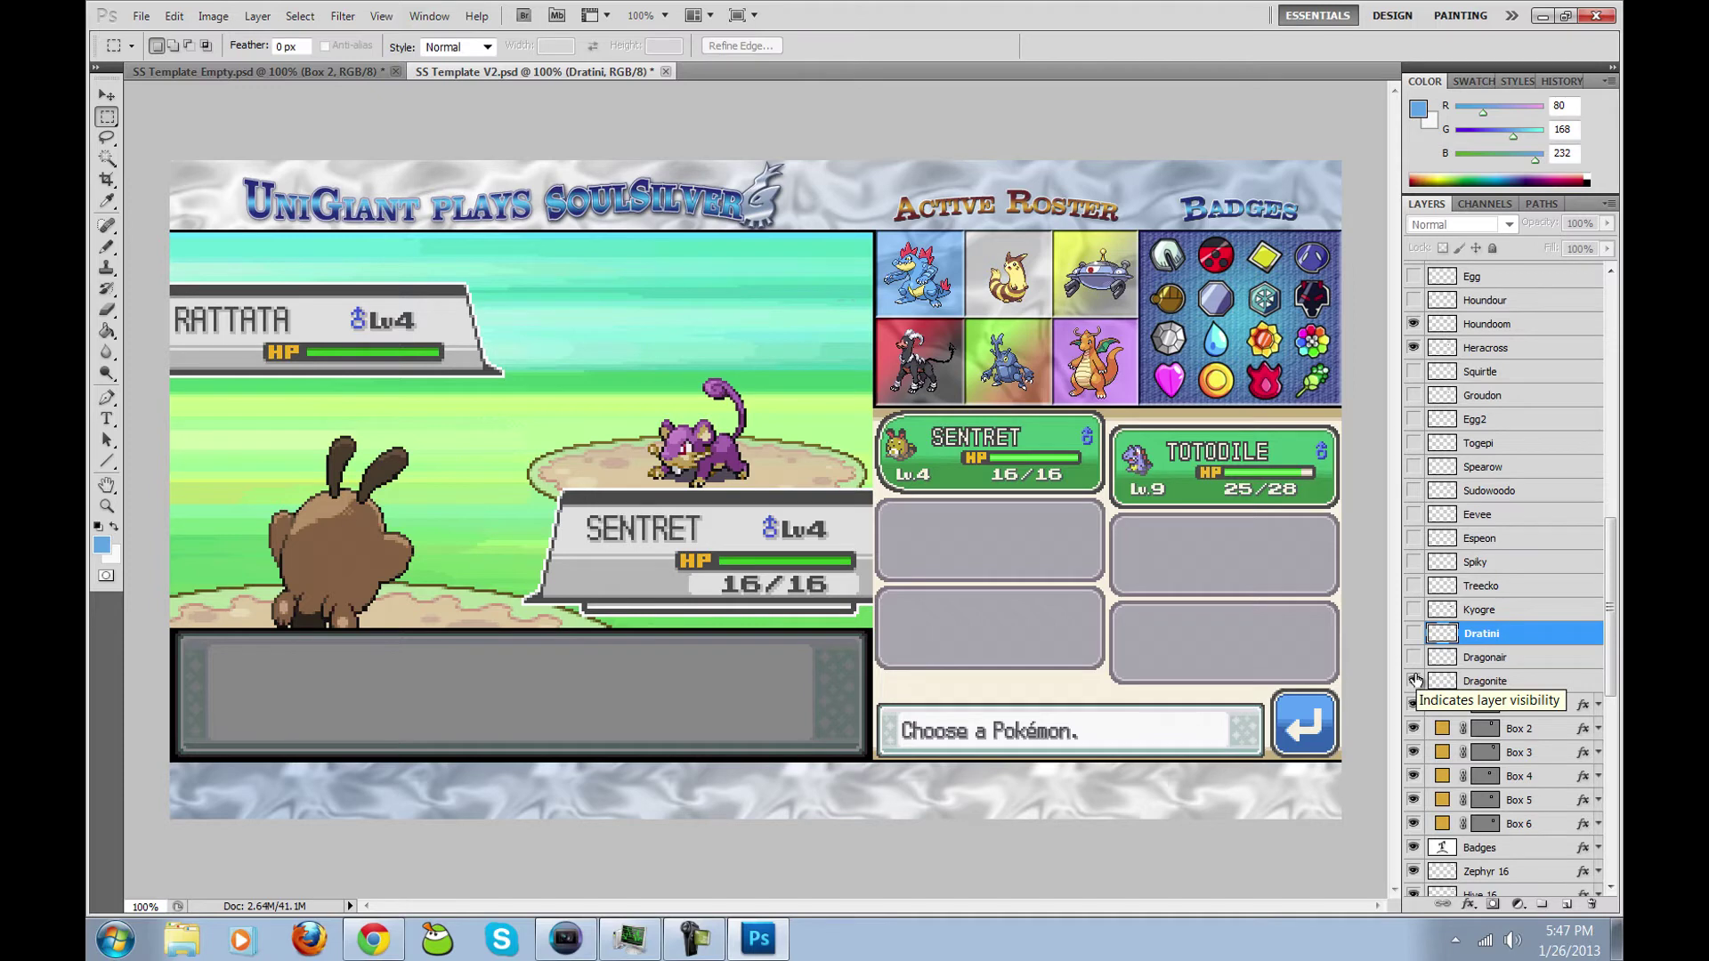
left_click(1416, 681)
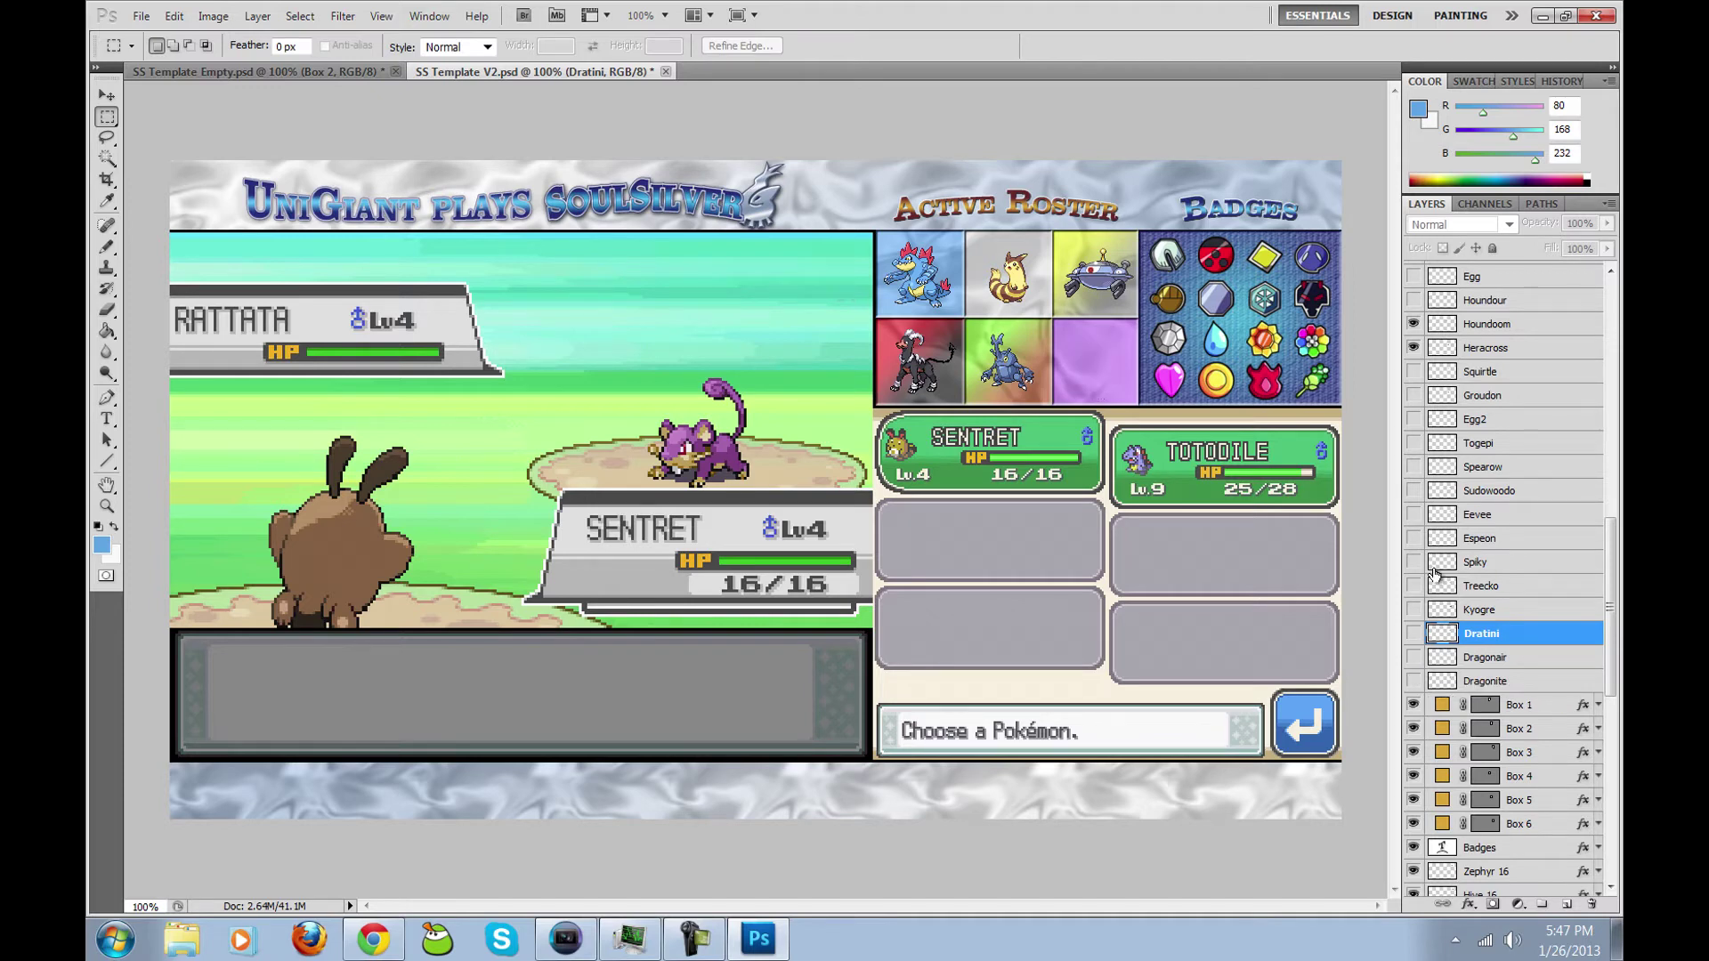
left_click(1414, 538)
scroll(1573, 372, "up", 10)
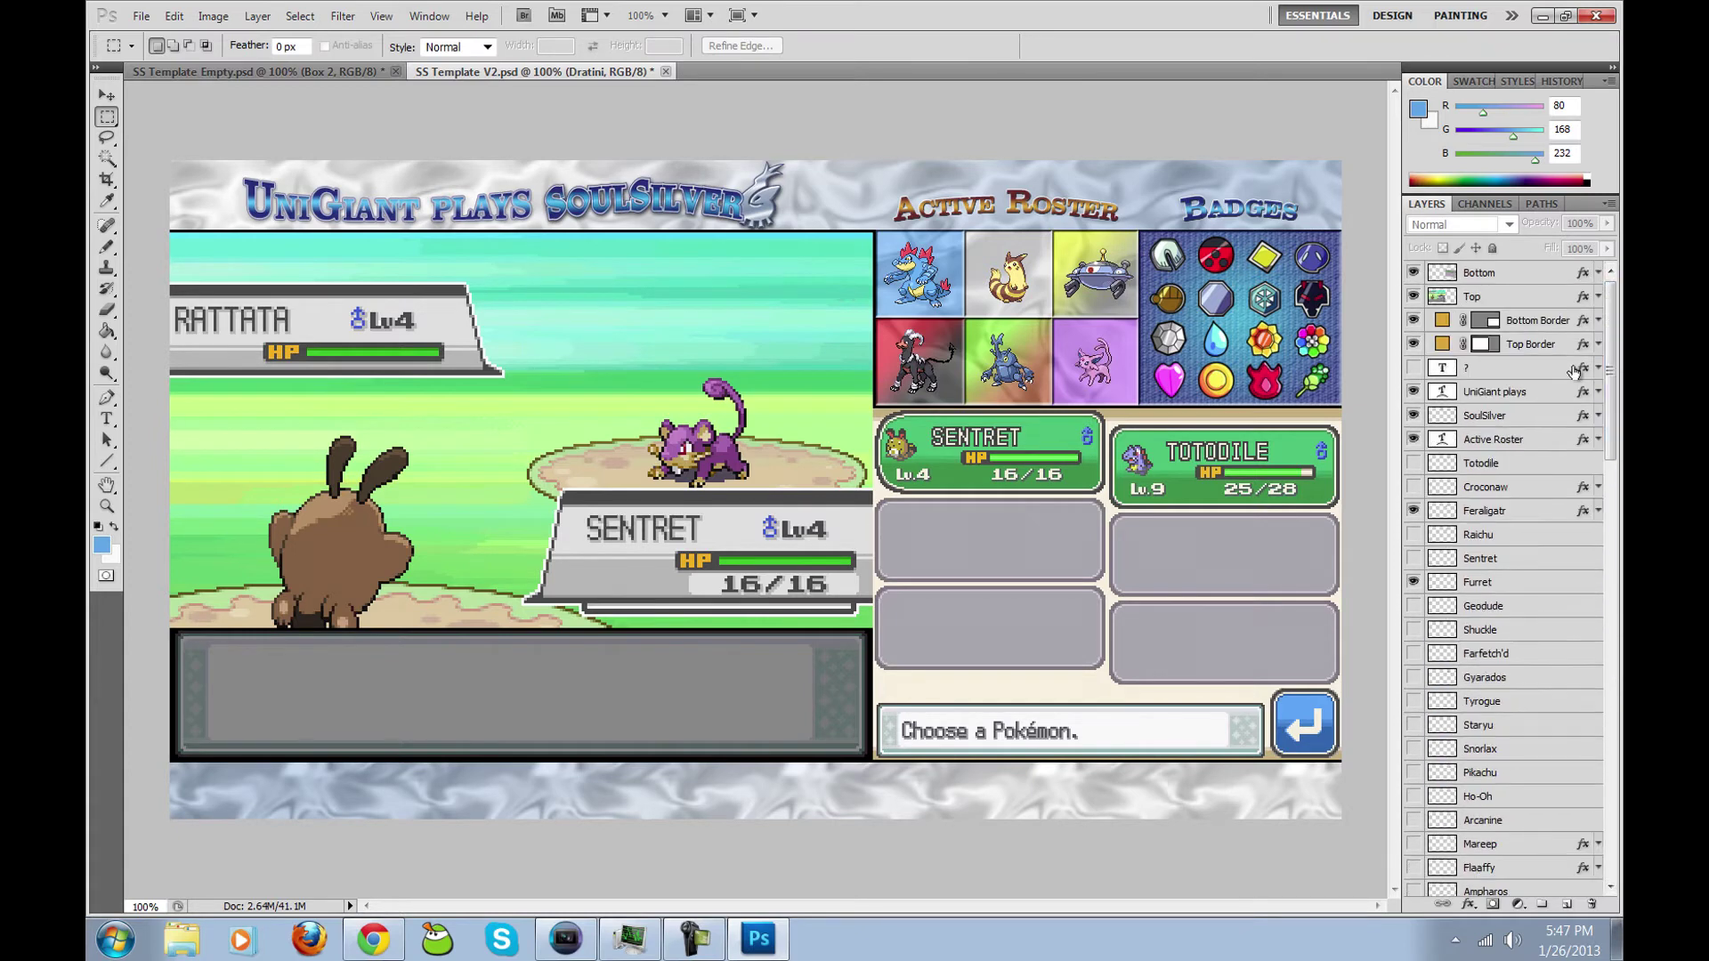
Step: Hide the Top battle-scene and Bottom touch-screen layers, then return to SSfinale.veg in Vegas
left_click(1413, 296)
left_click(1413, 272)
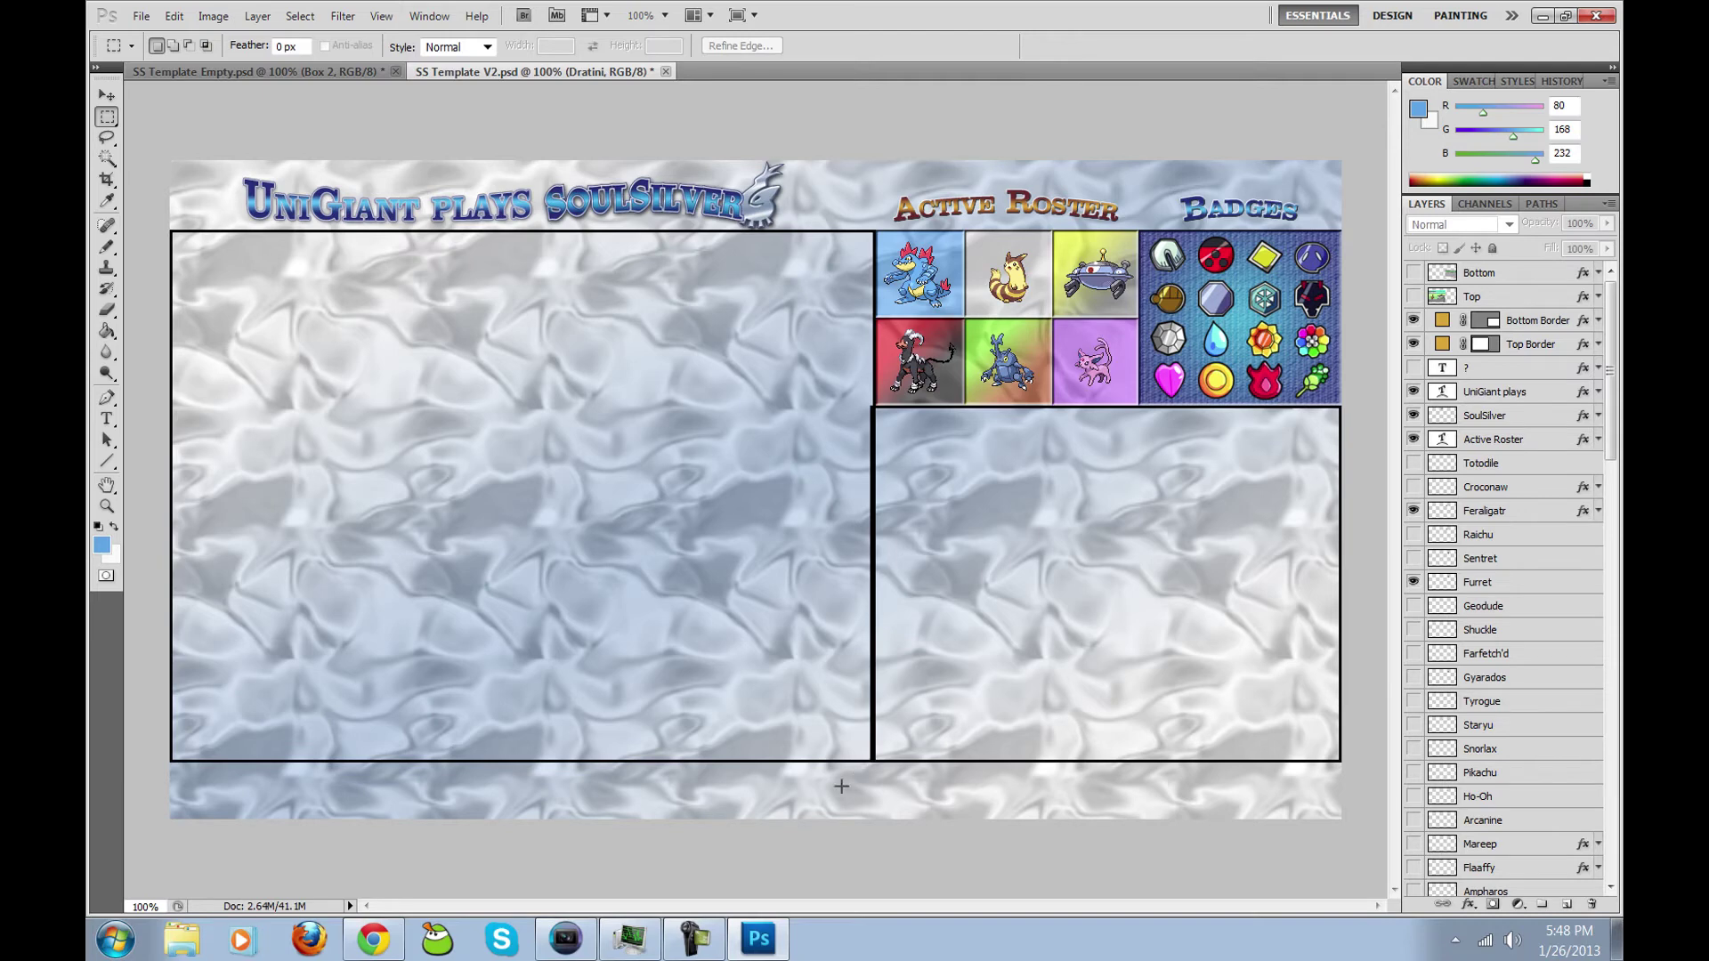
left_click(570, 939)
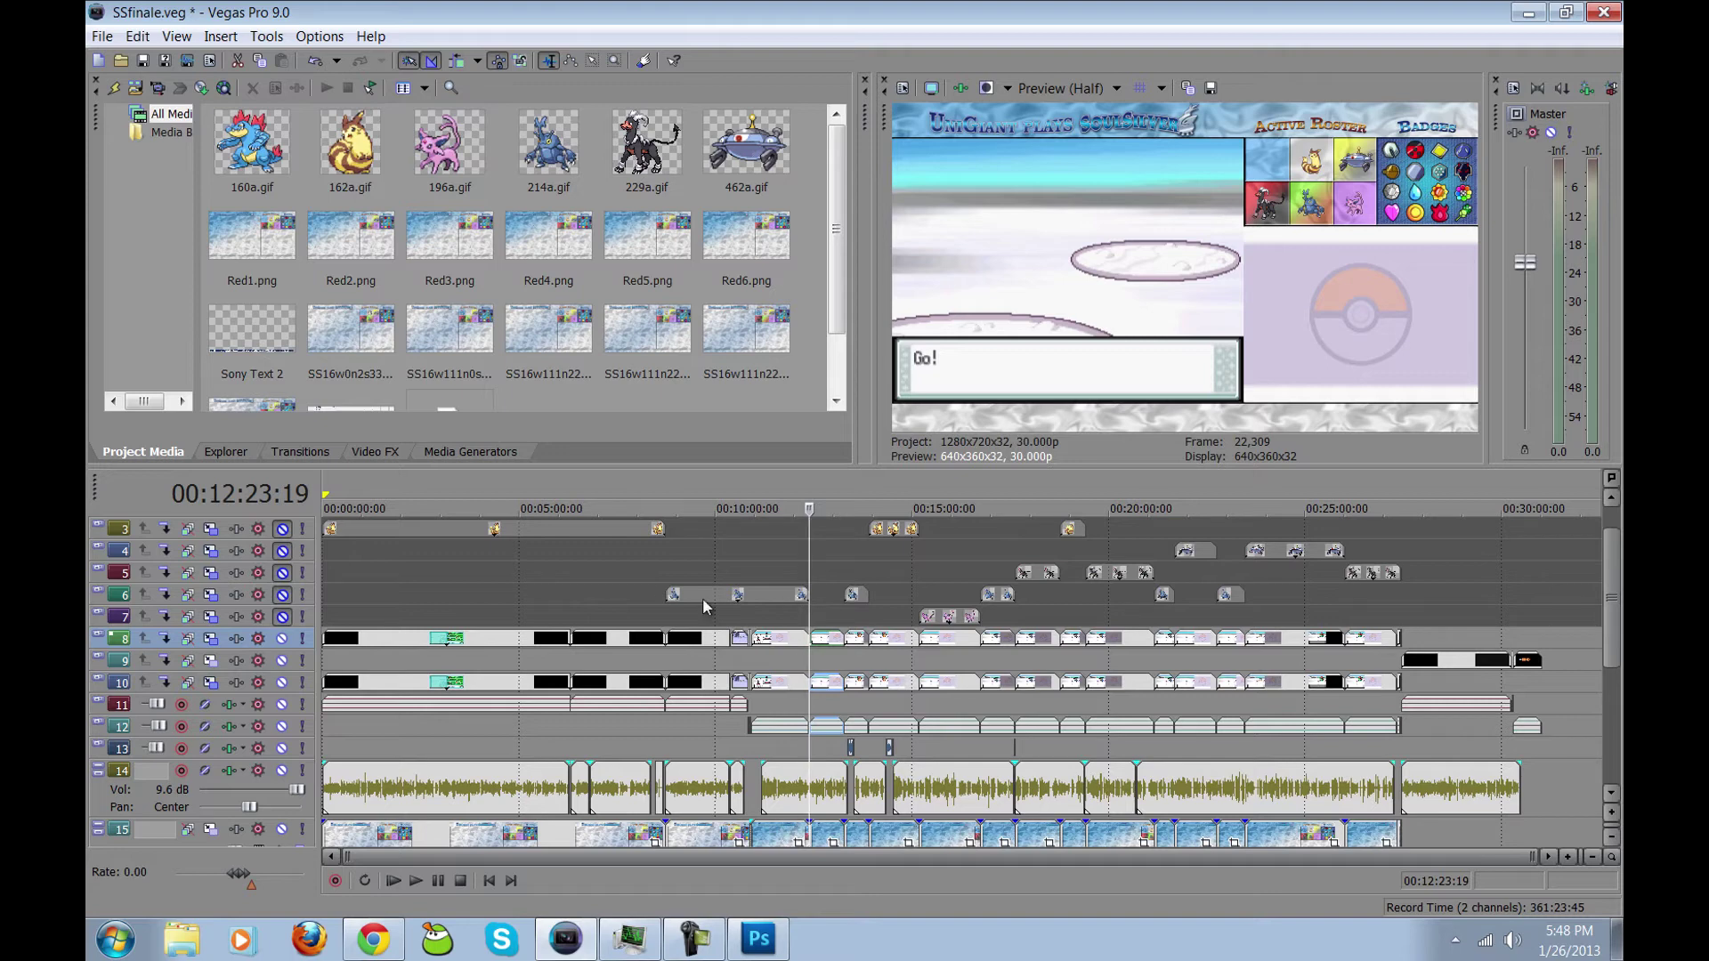
Step: Unmute sprite tracks 7 down through 1
left_click(282, 616)
left_click(282, 595)
left_click(283, 573)
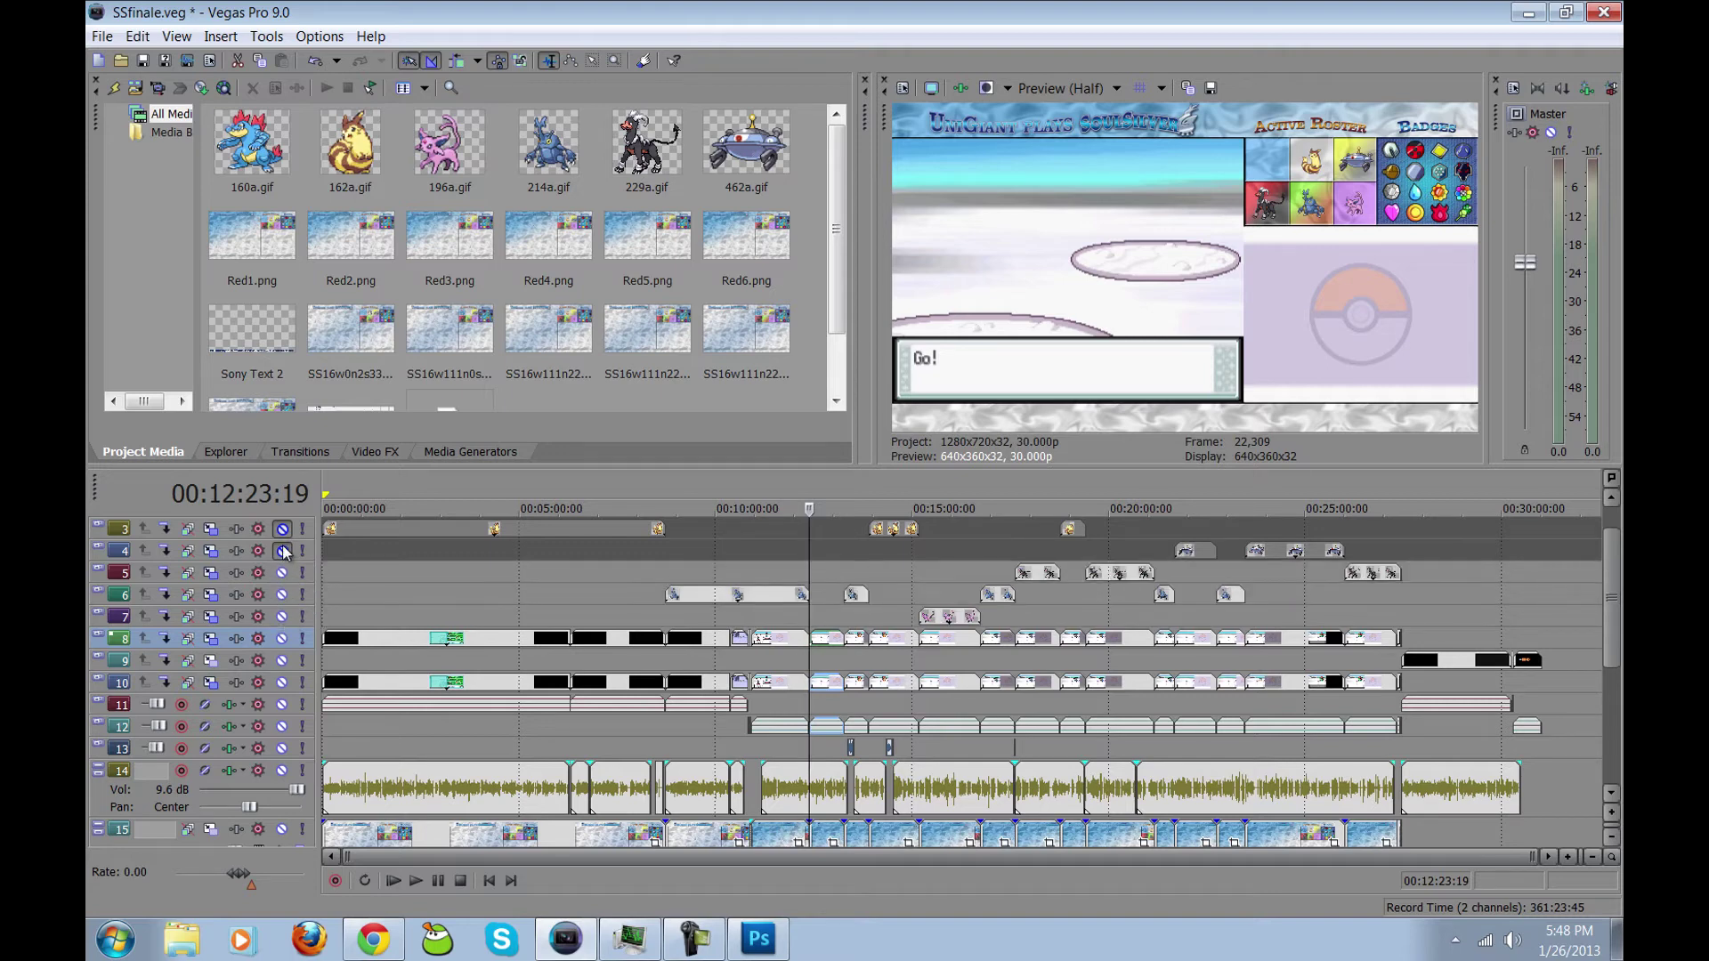
left_click(282, 550)
left_click(282, 529)
left_click_drag(1611, 655, 1611, 634)
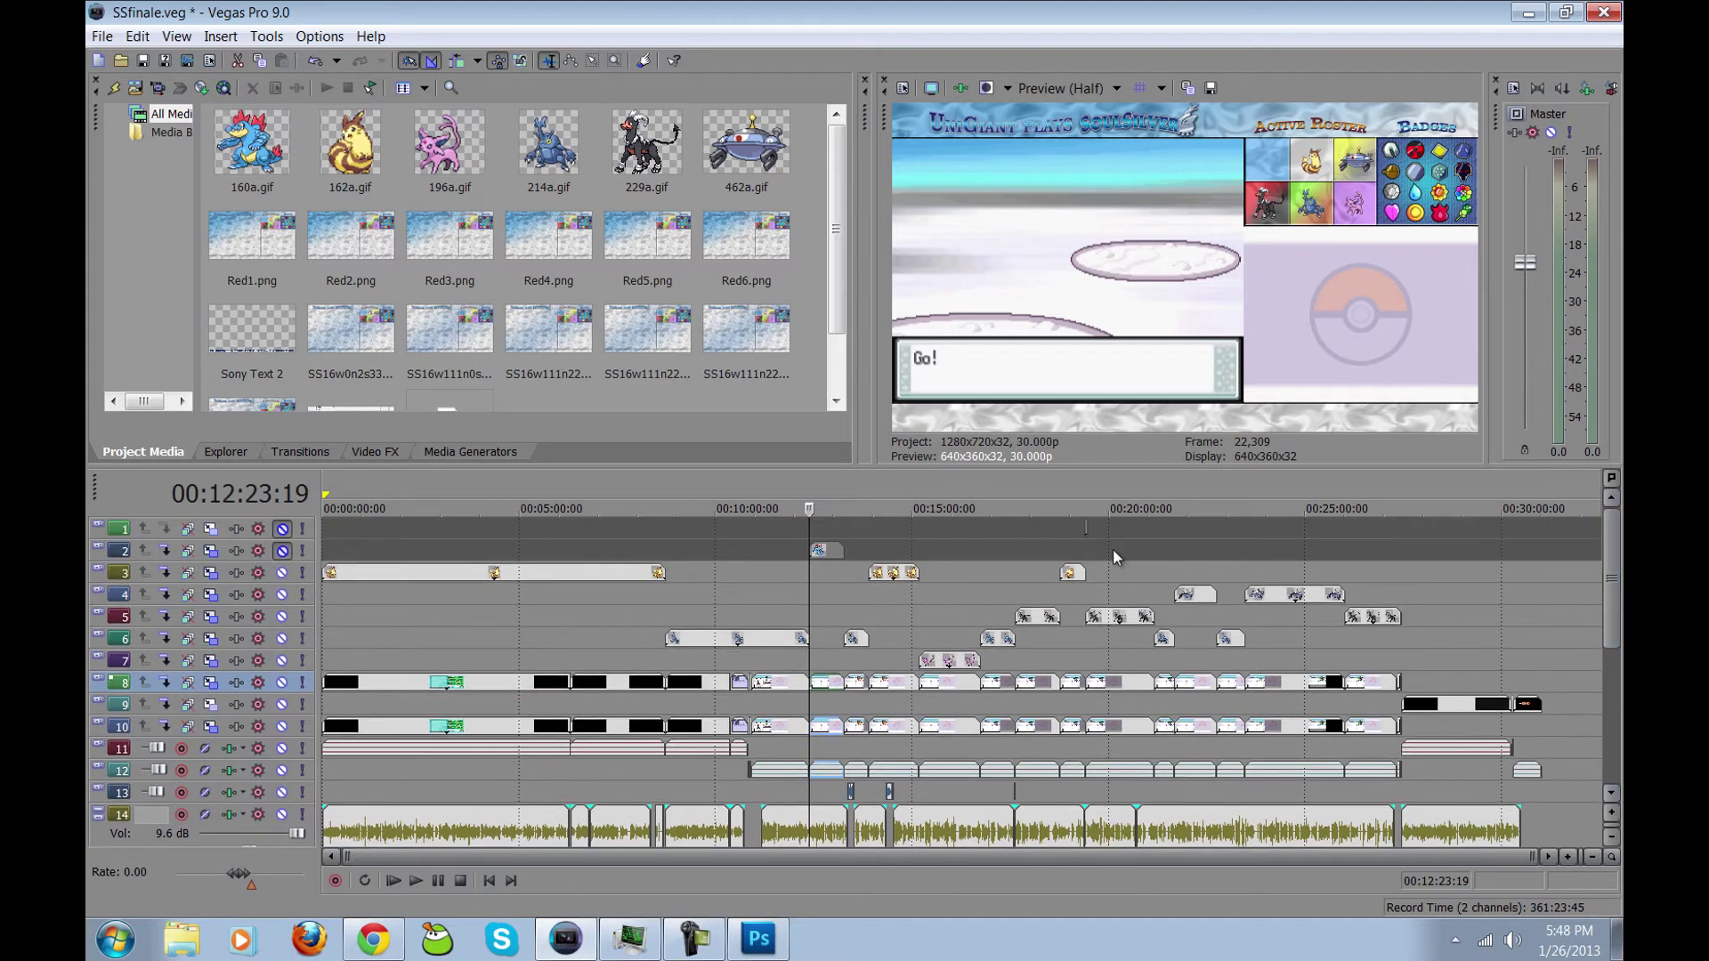
left_click(283, 550)
left_click(282, 528)
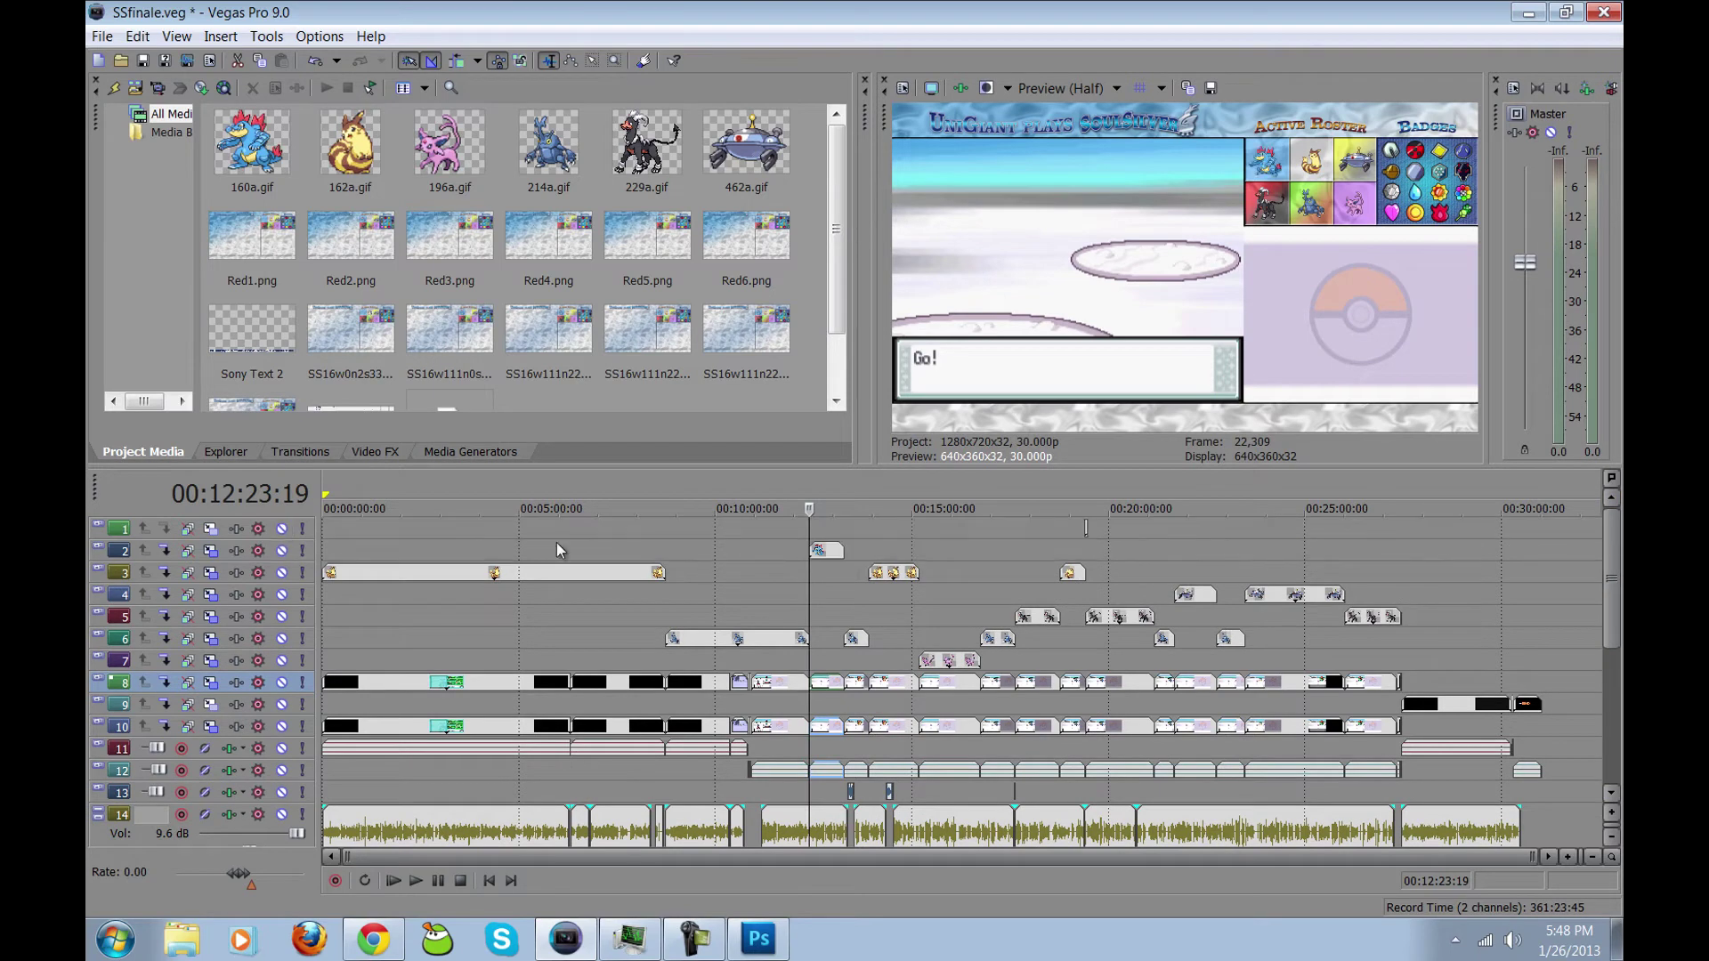
Step: Check the preview at 00:19:23:15 and 00:09:56:20, then select track 3's long sprite event
left_click(1085, 529)
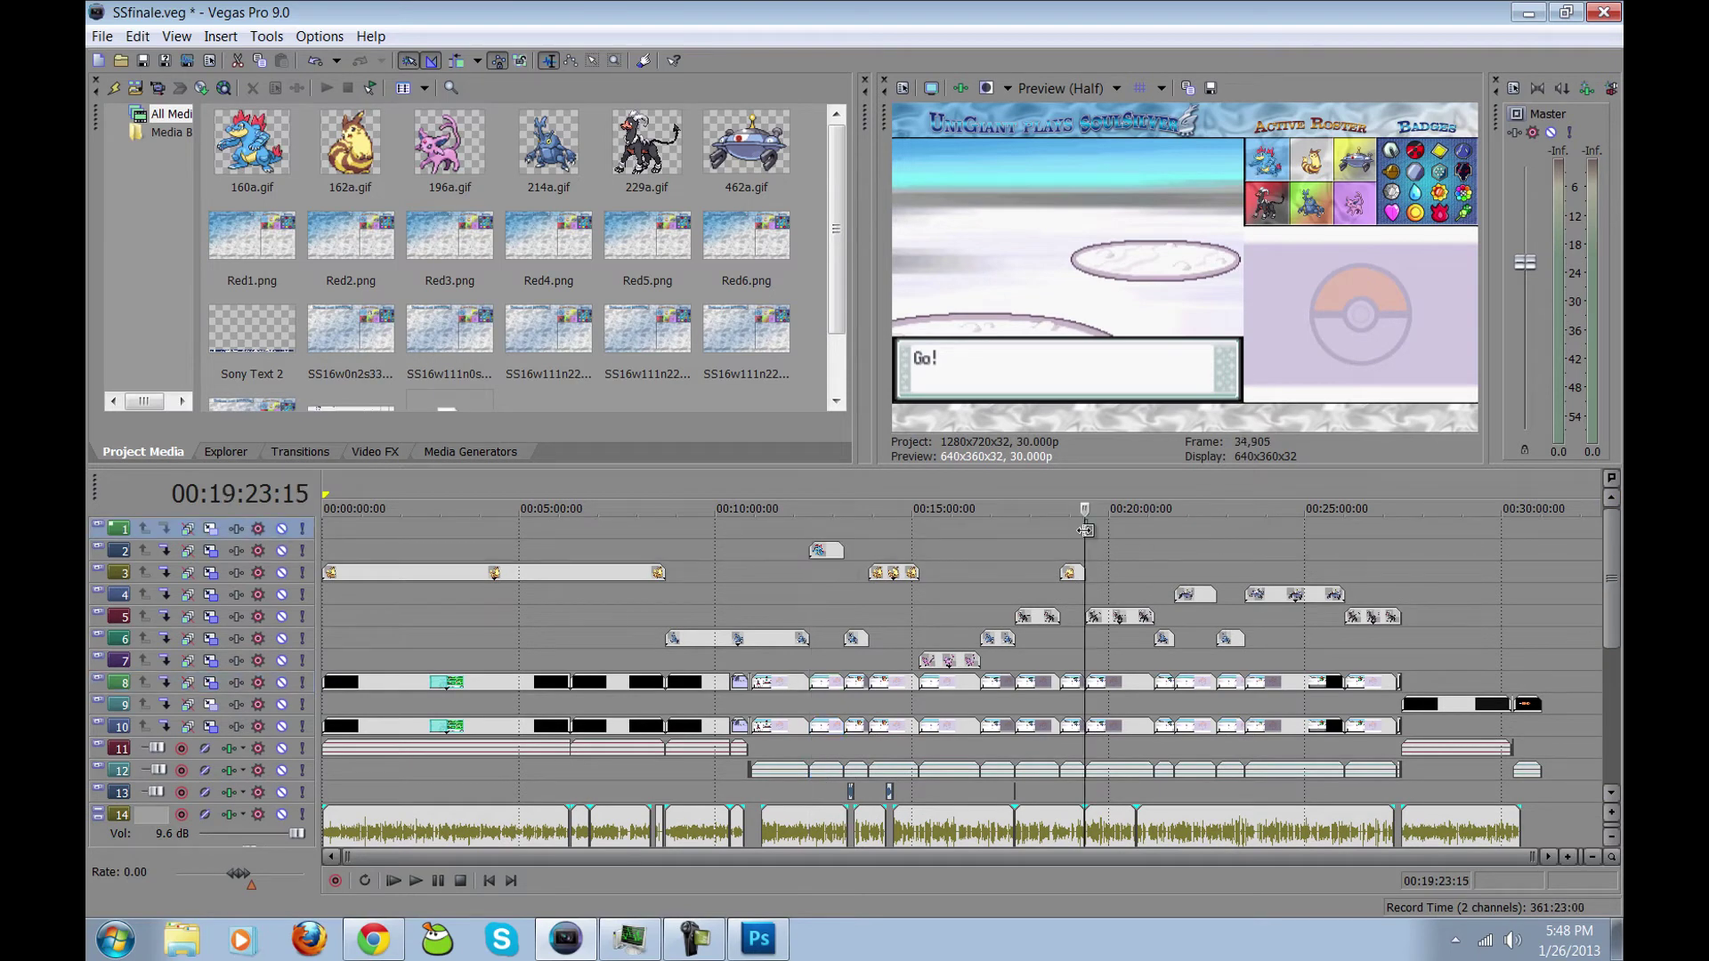
left_click(713, 594)
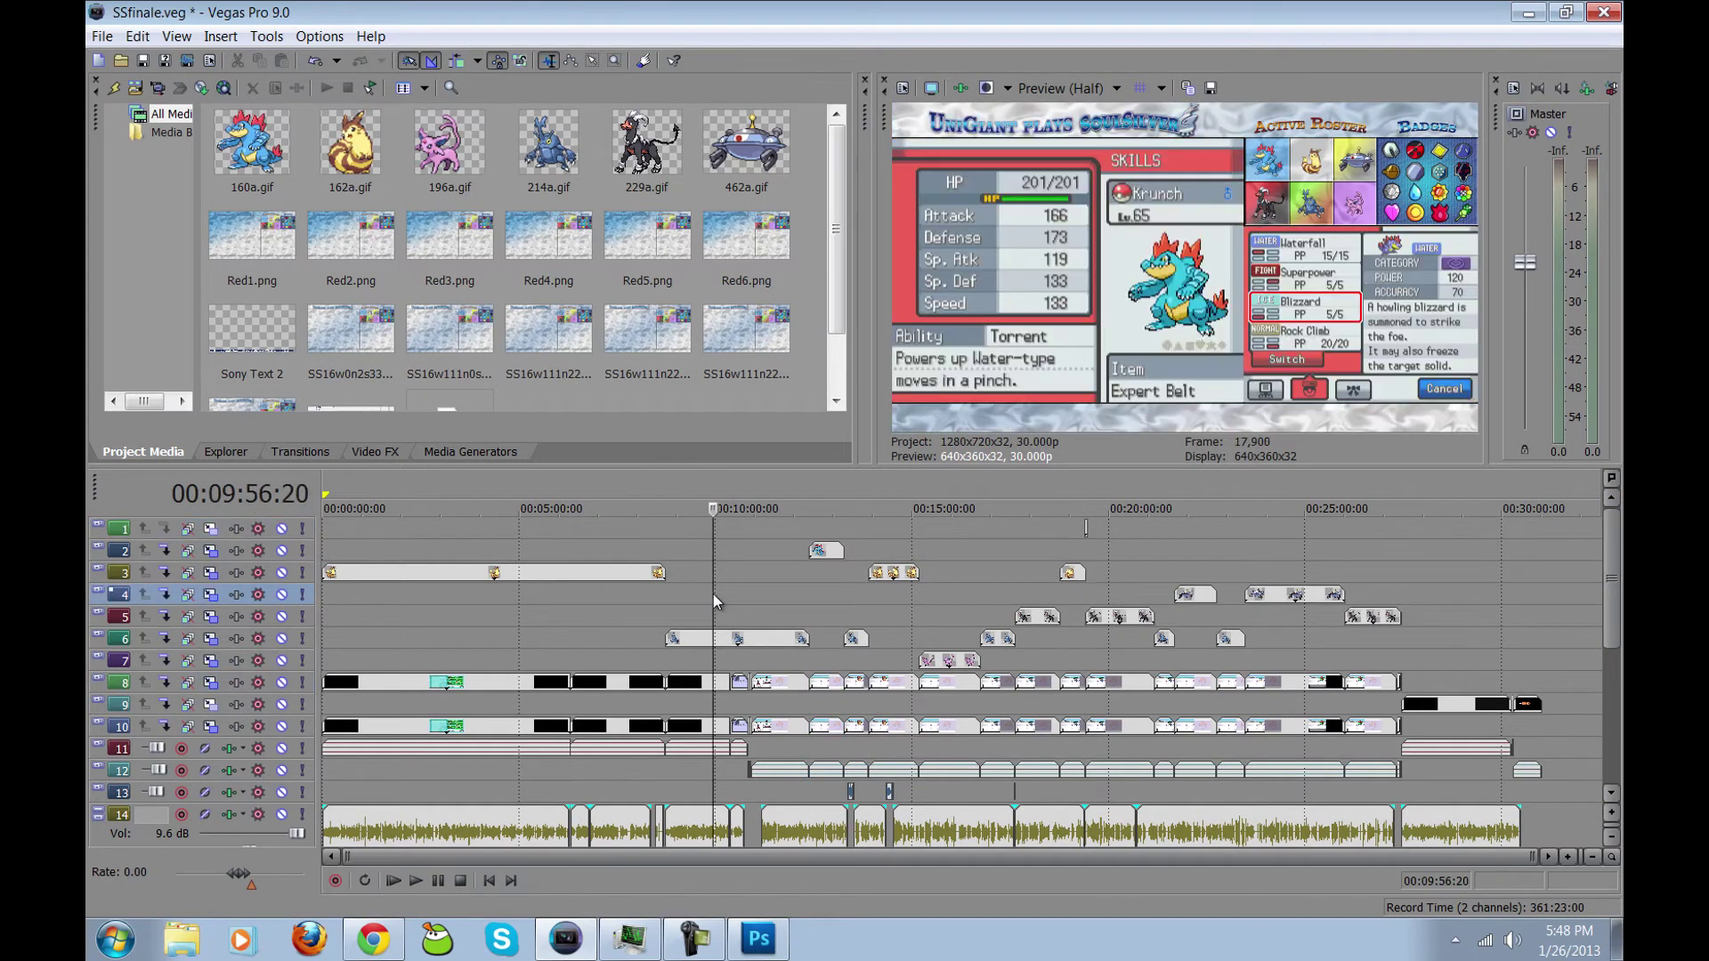
left_click(652, 574)
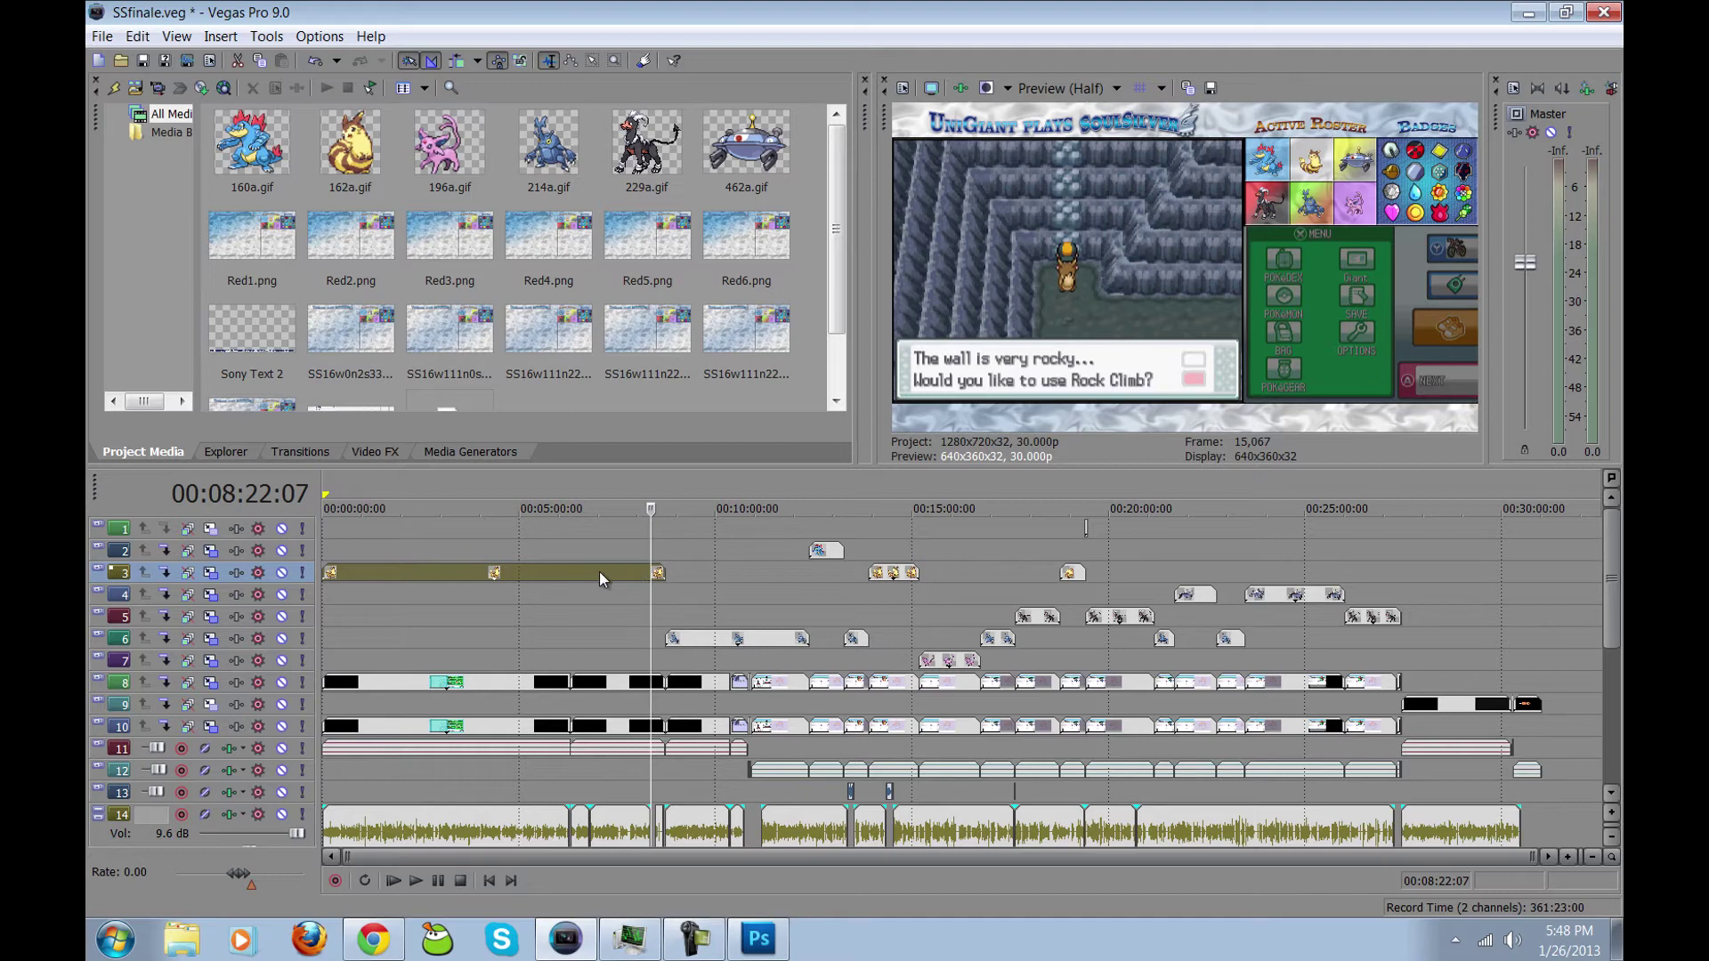
Step: Insert video track 8 holding 196a.gif and open the event's Video Event Pan/Crop
right_click(96, 687)
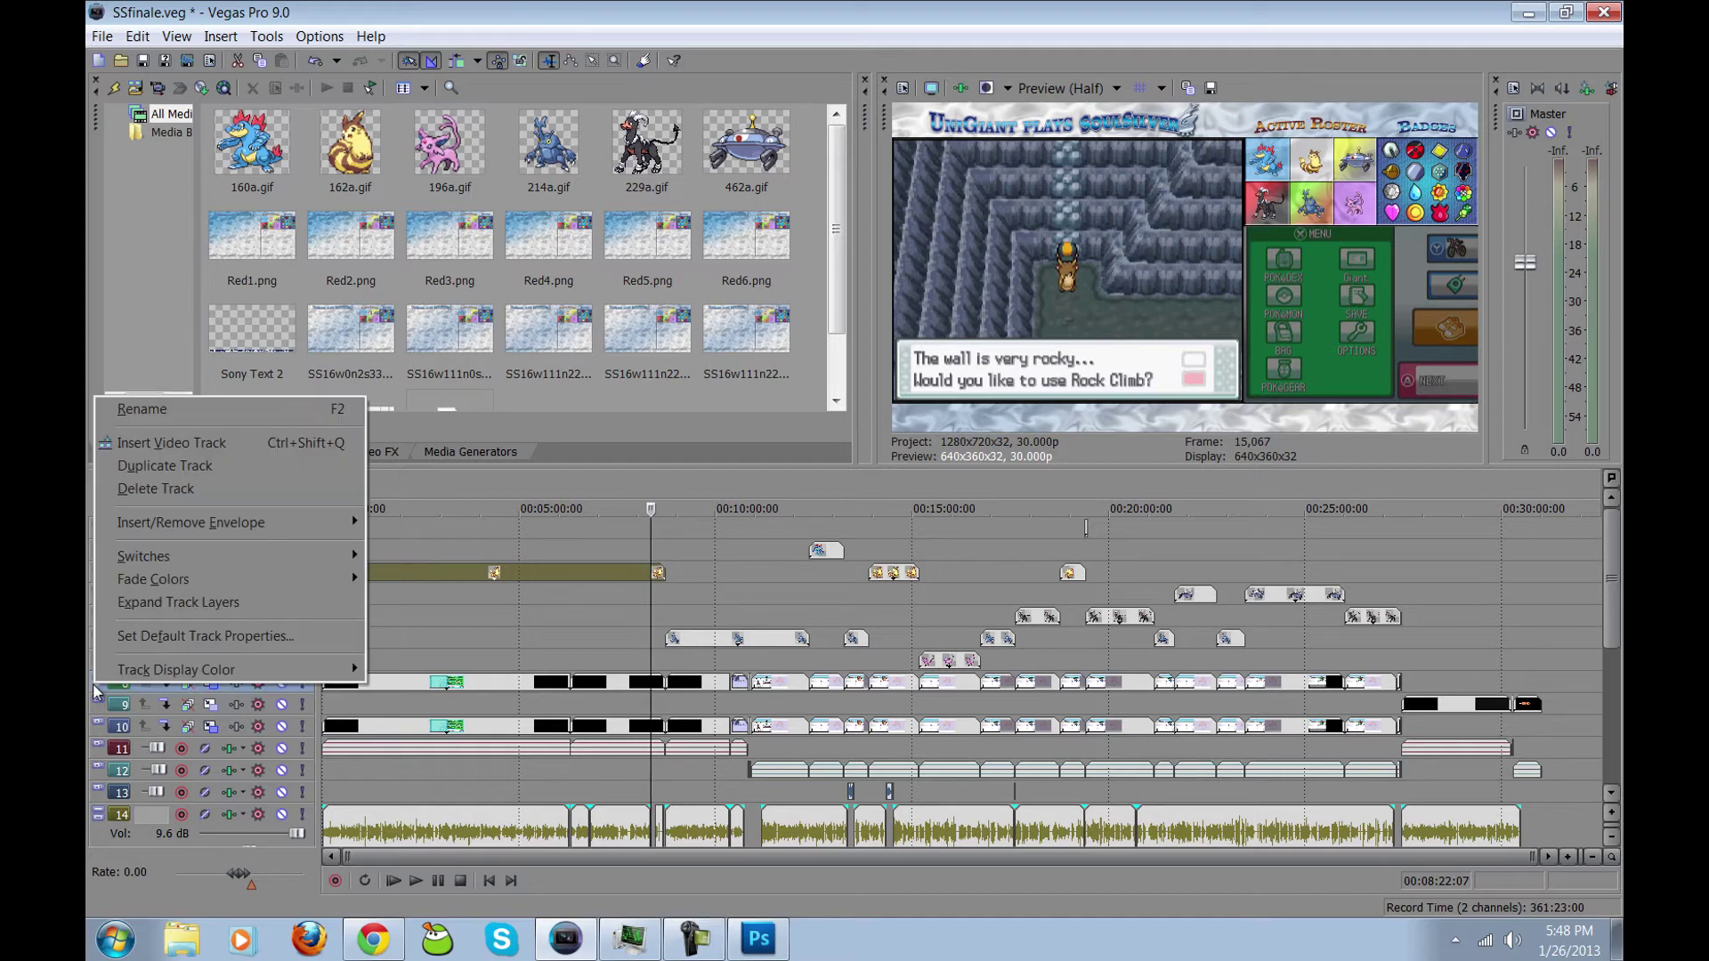
left_click(179, 443)
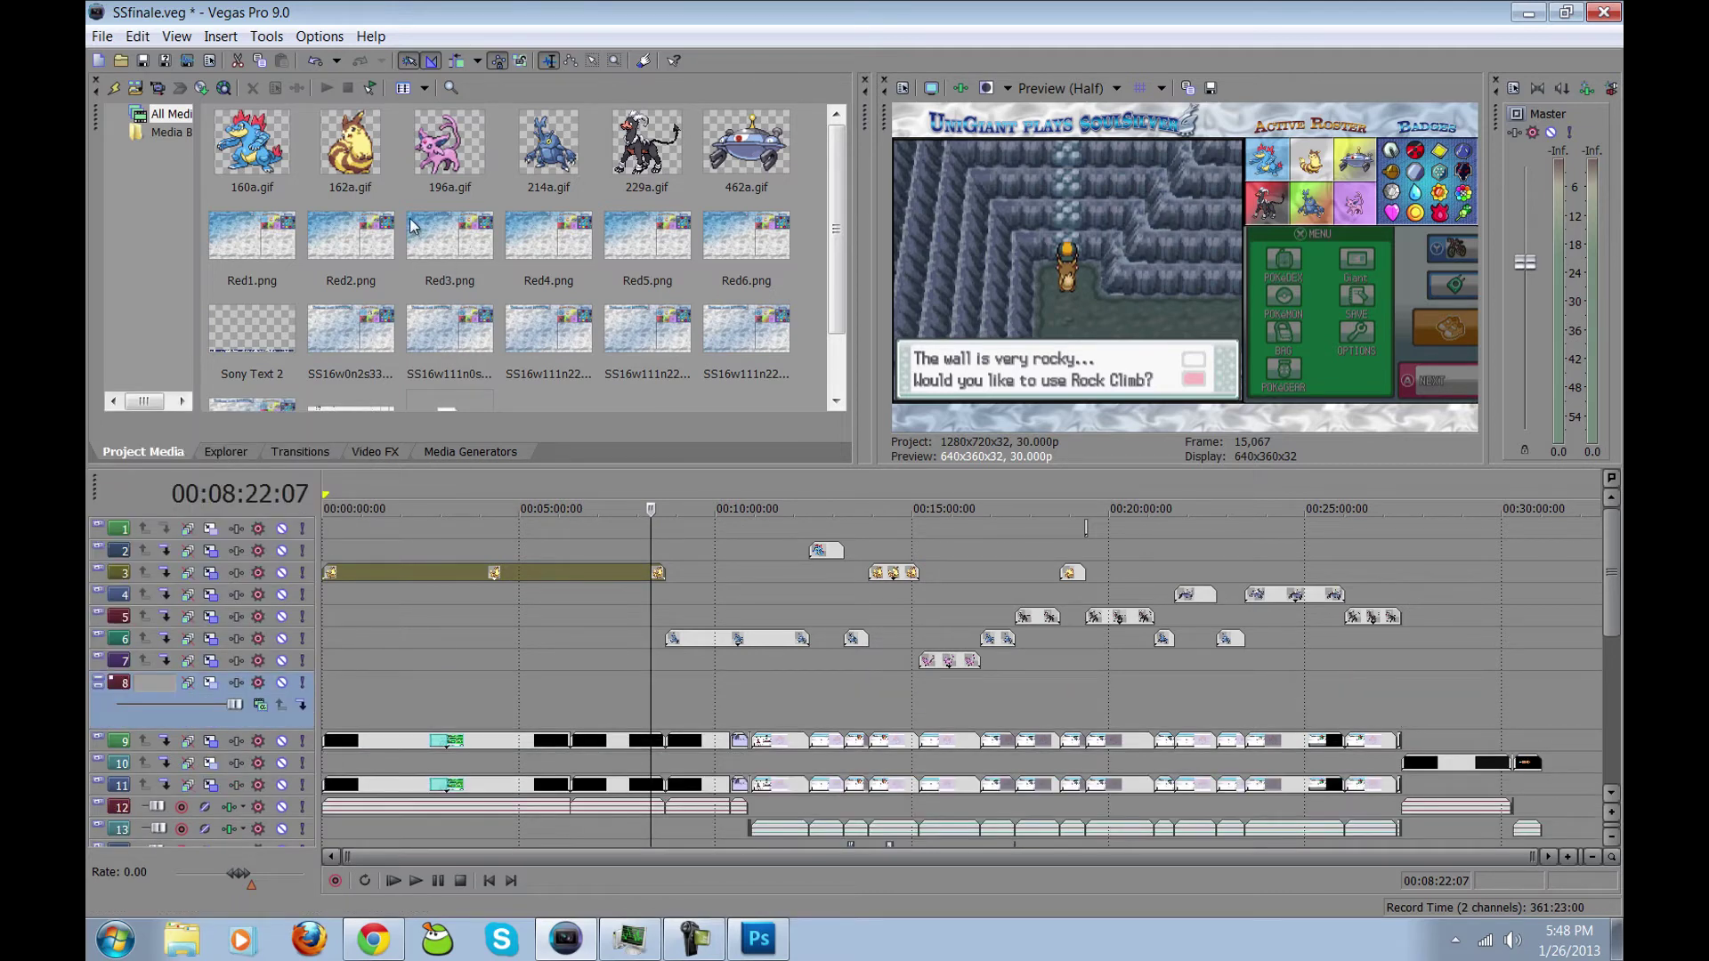
left_click_drag(450, 147, 1435, 702)
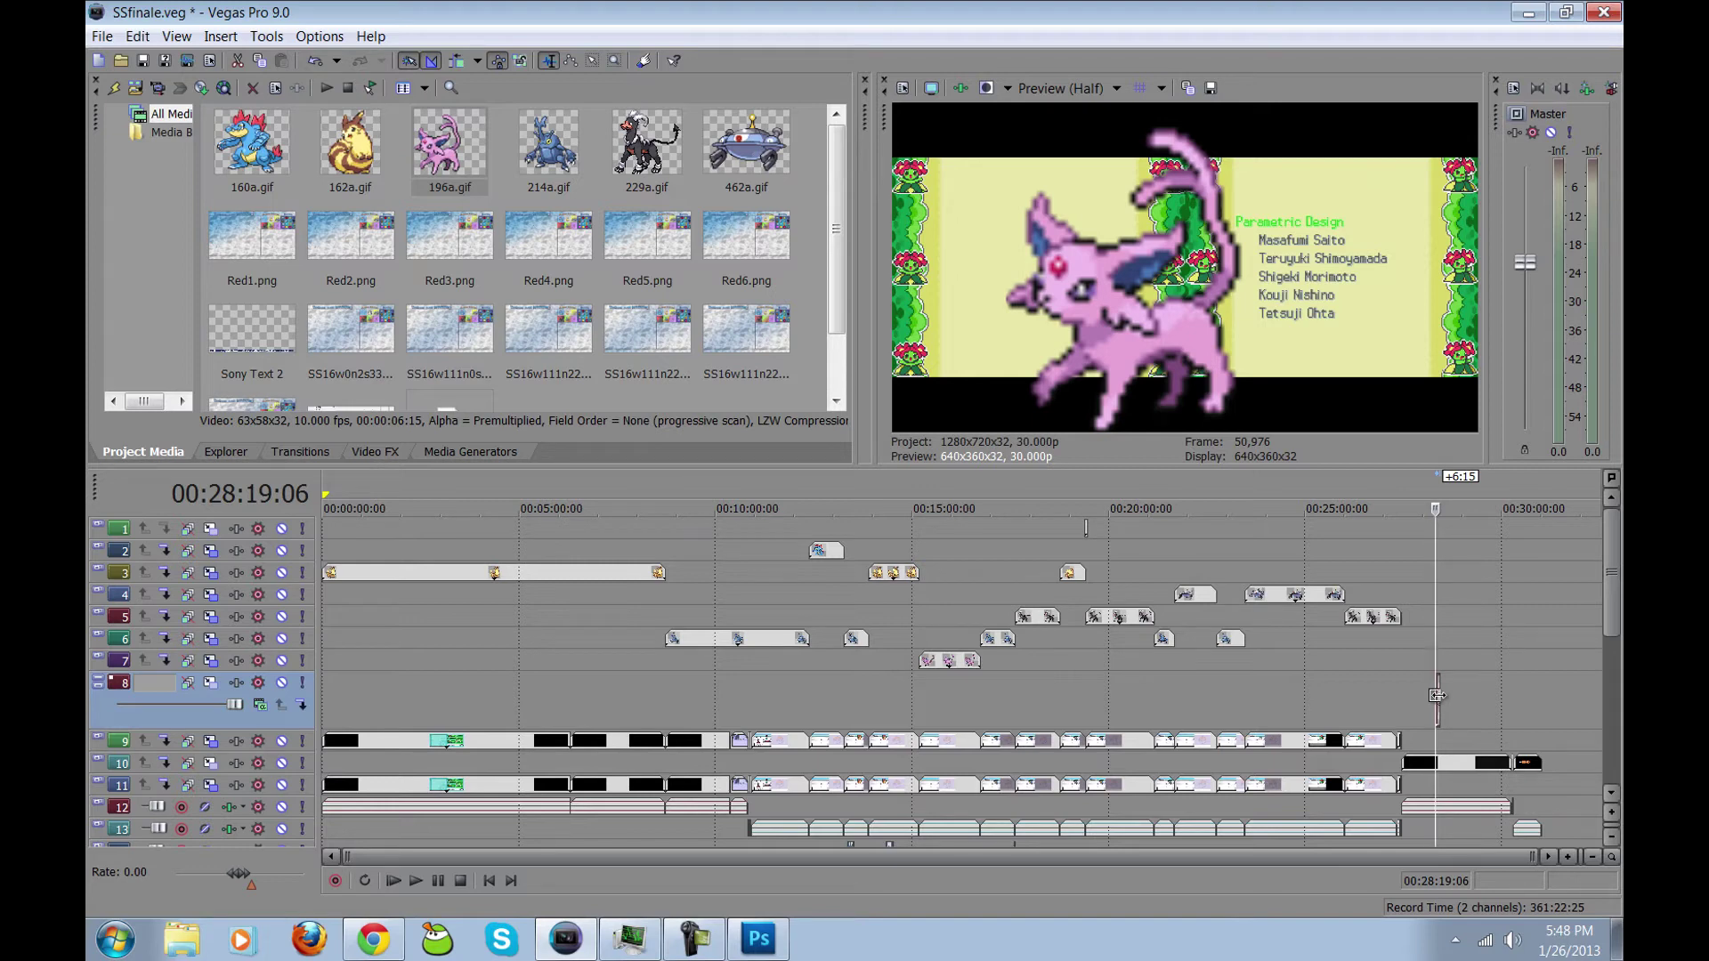
right_click(1438, 698)
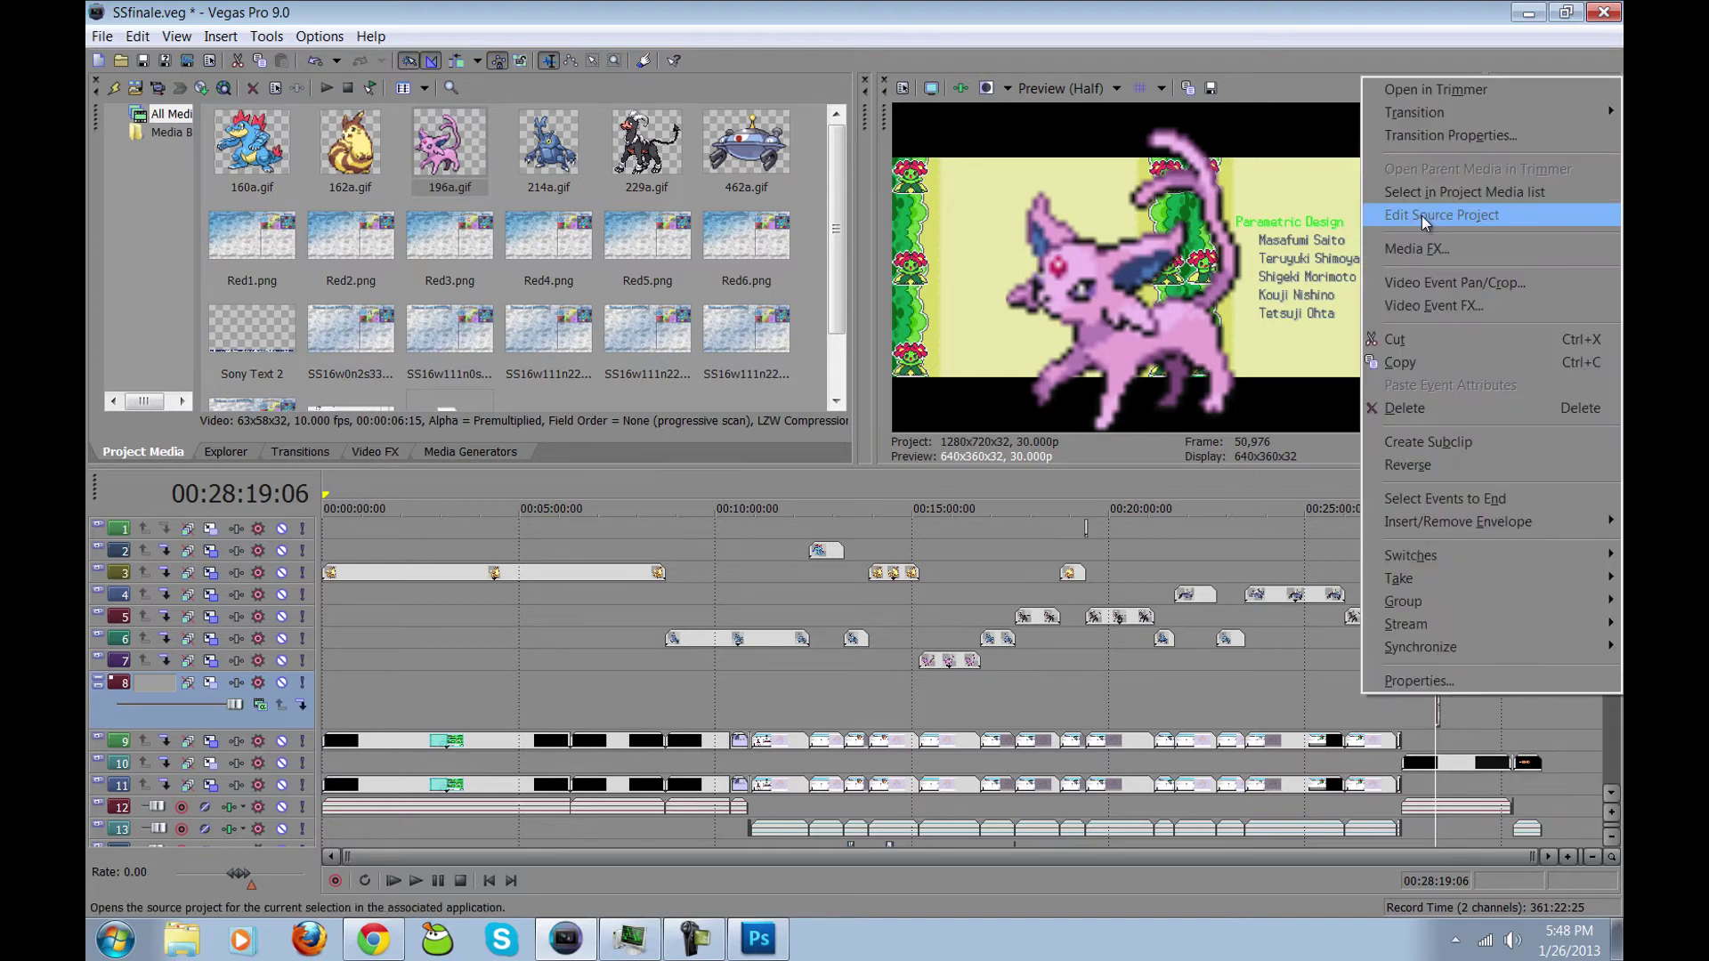
left_click(1454, 283)
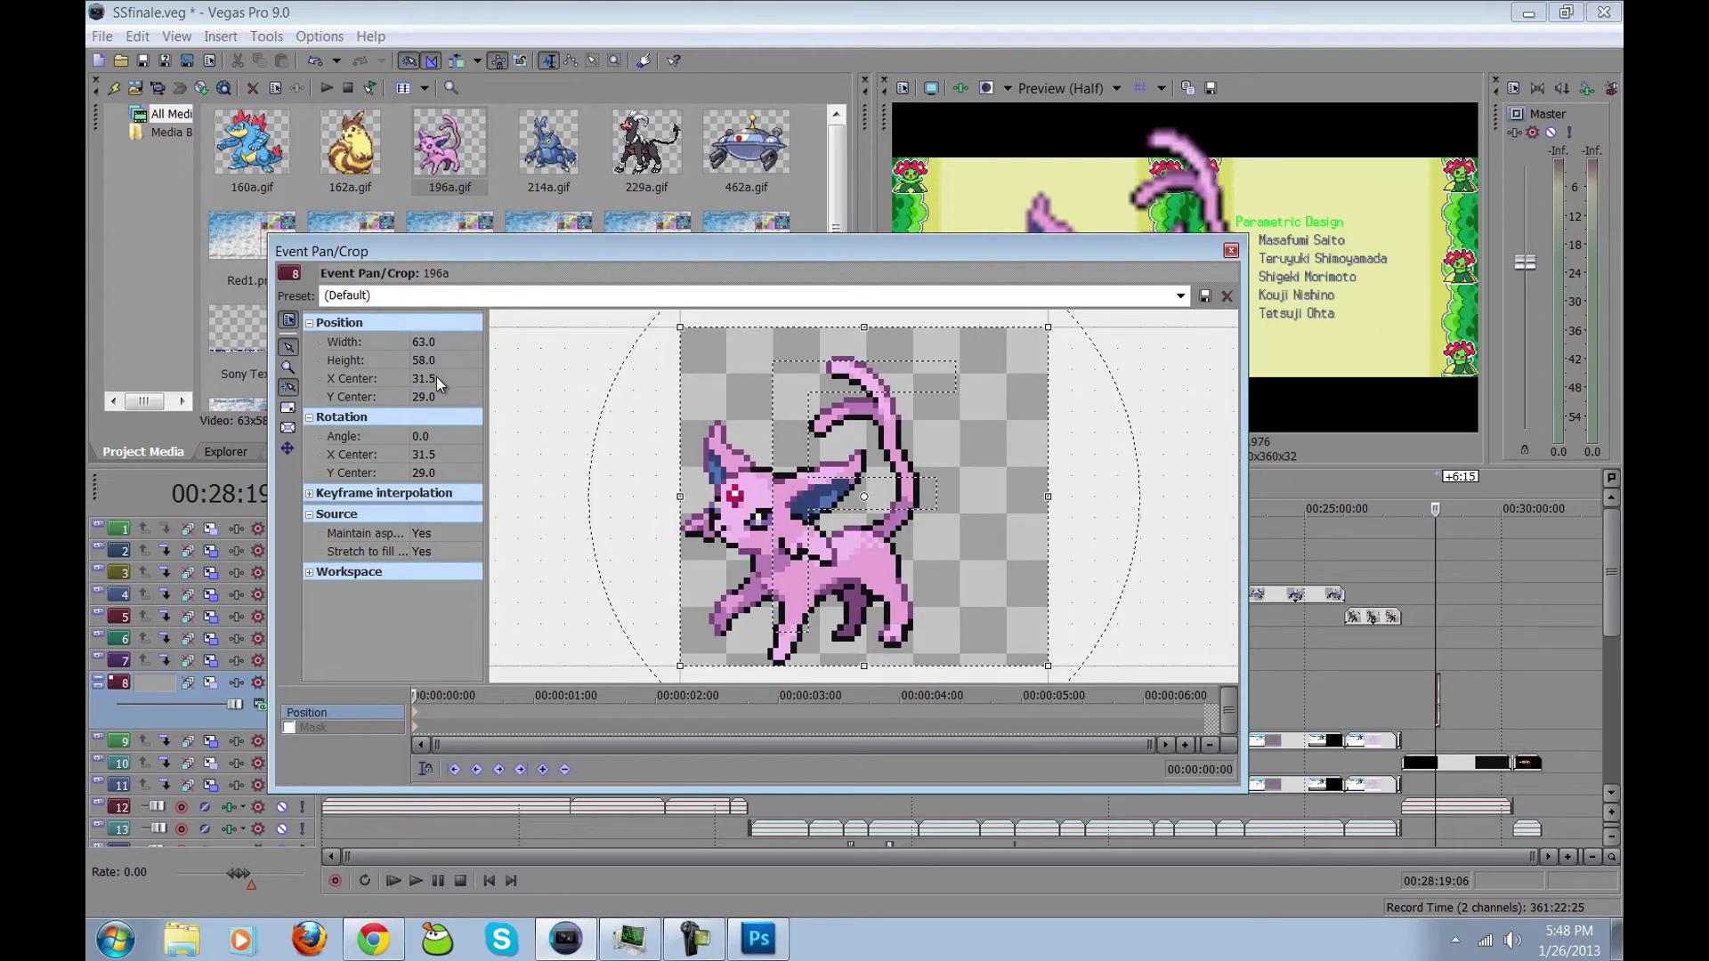
Step: Set track 8's motion to height 58 and position X 356.29, Y 133.61
left_click(1231, 250)
left_click(210, 682)
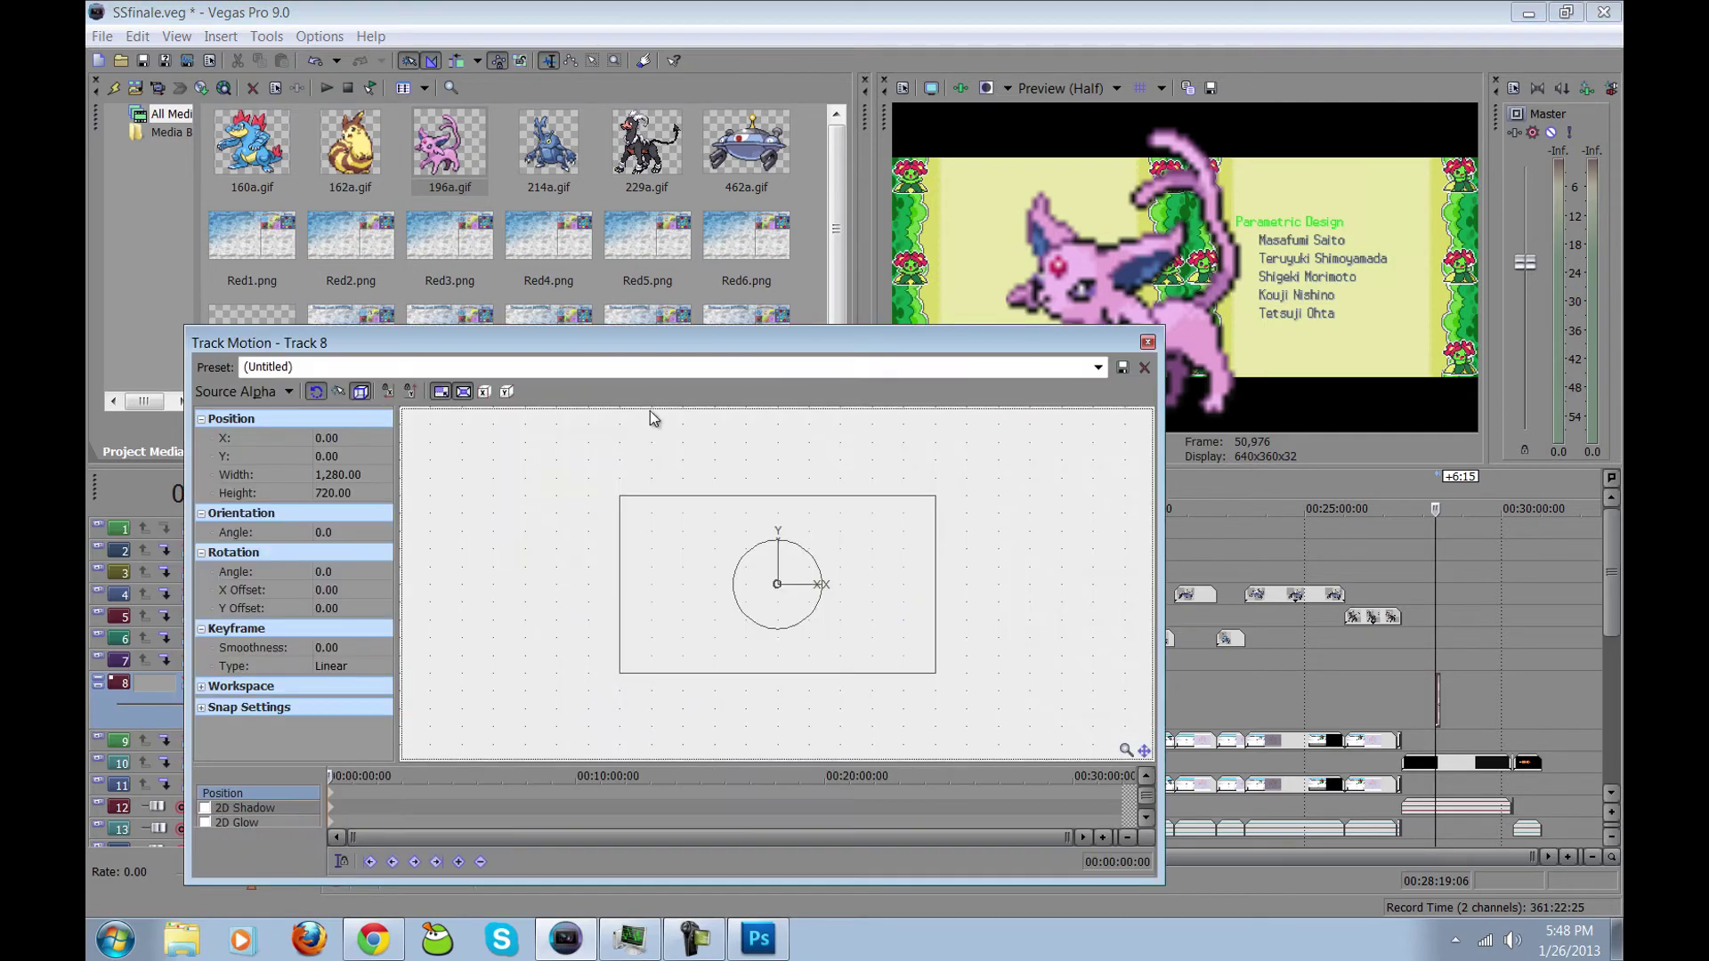
left_click(334, 493)
type("58")
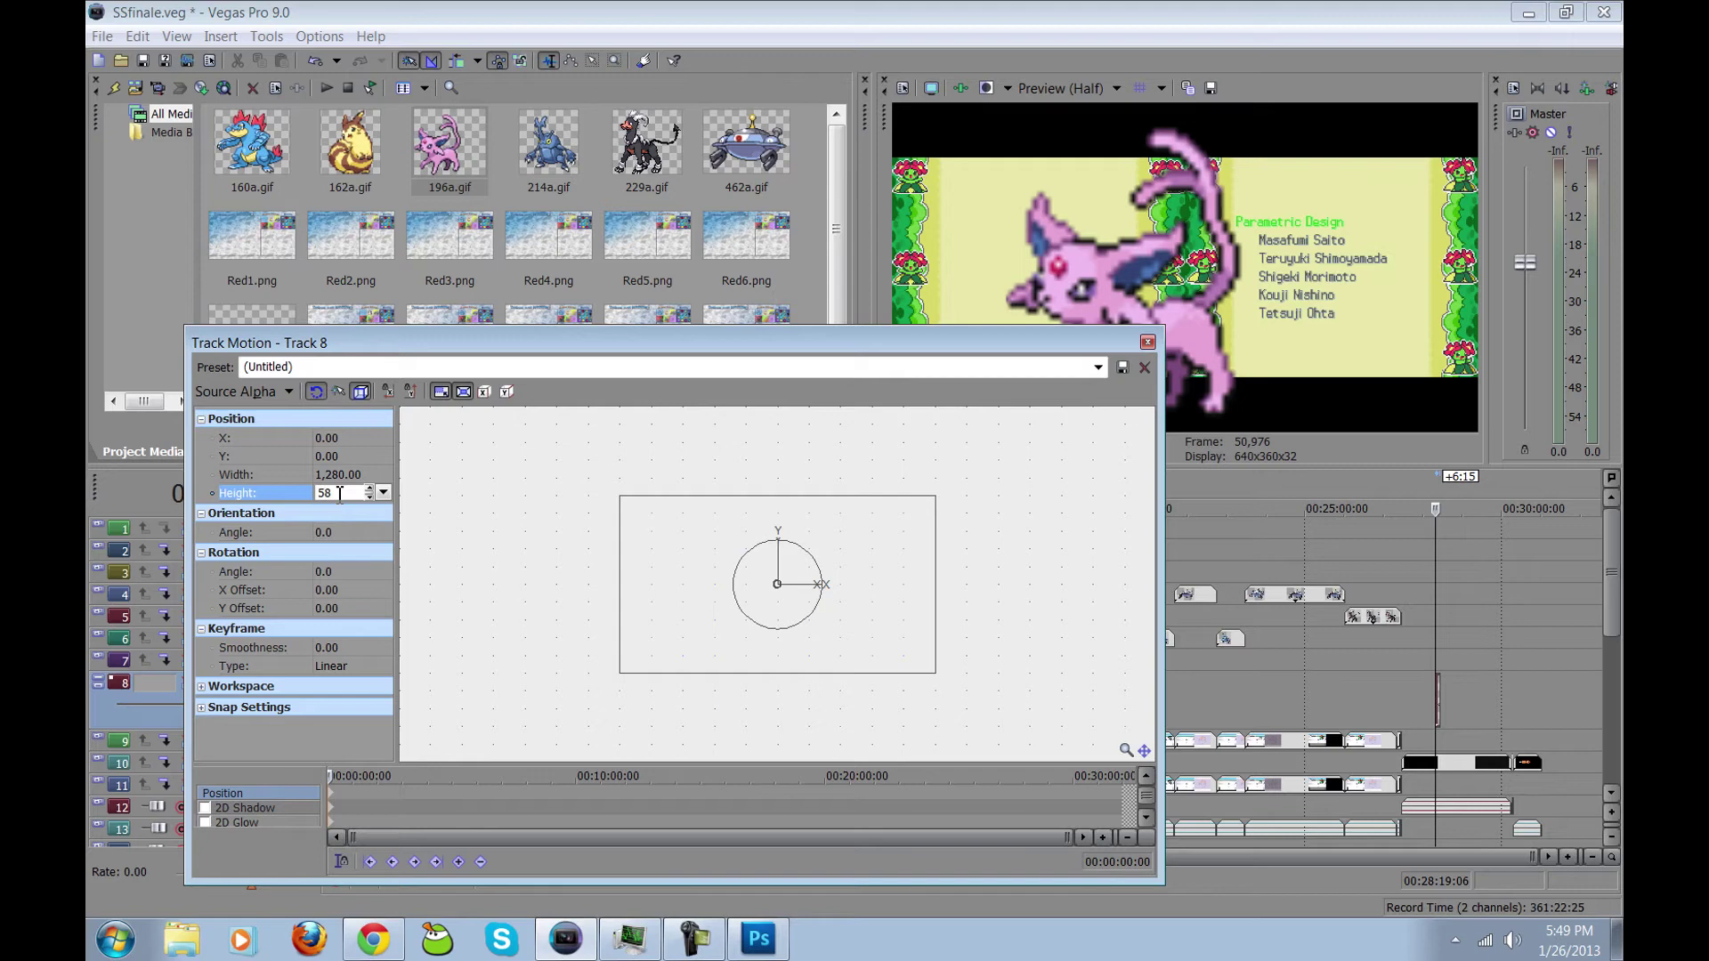
key("Return")
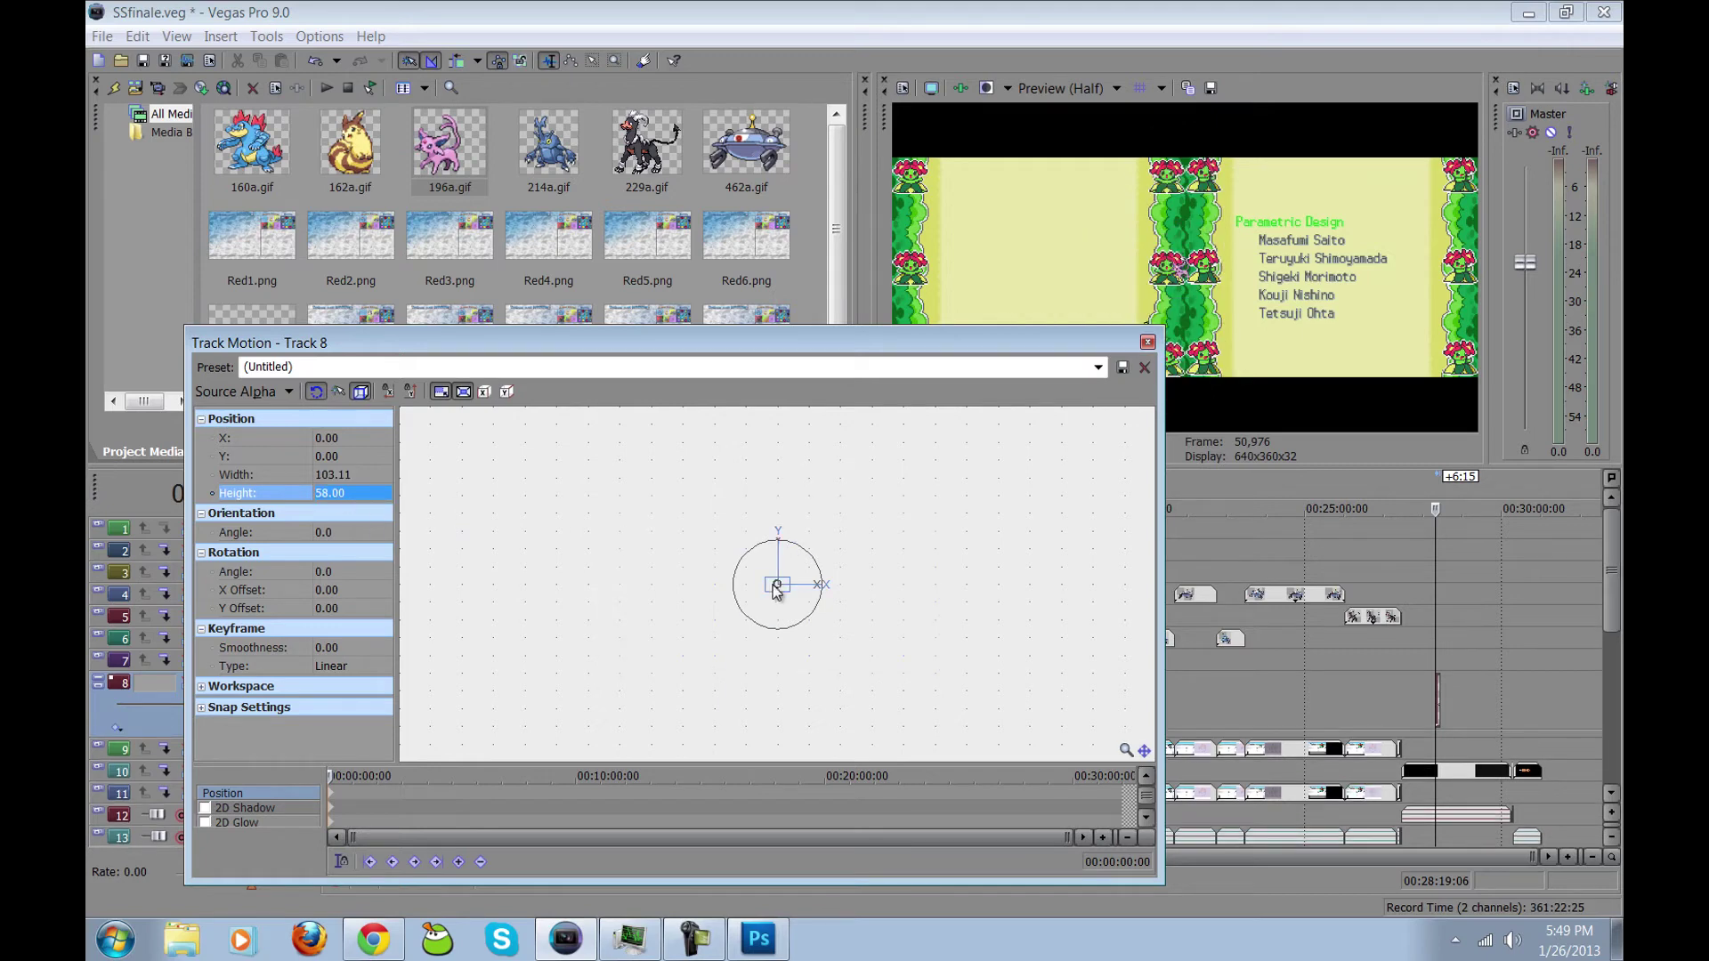
left_click_drag(777, 588, 866, 557)
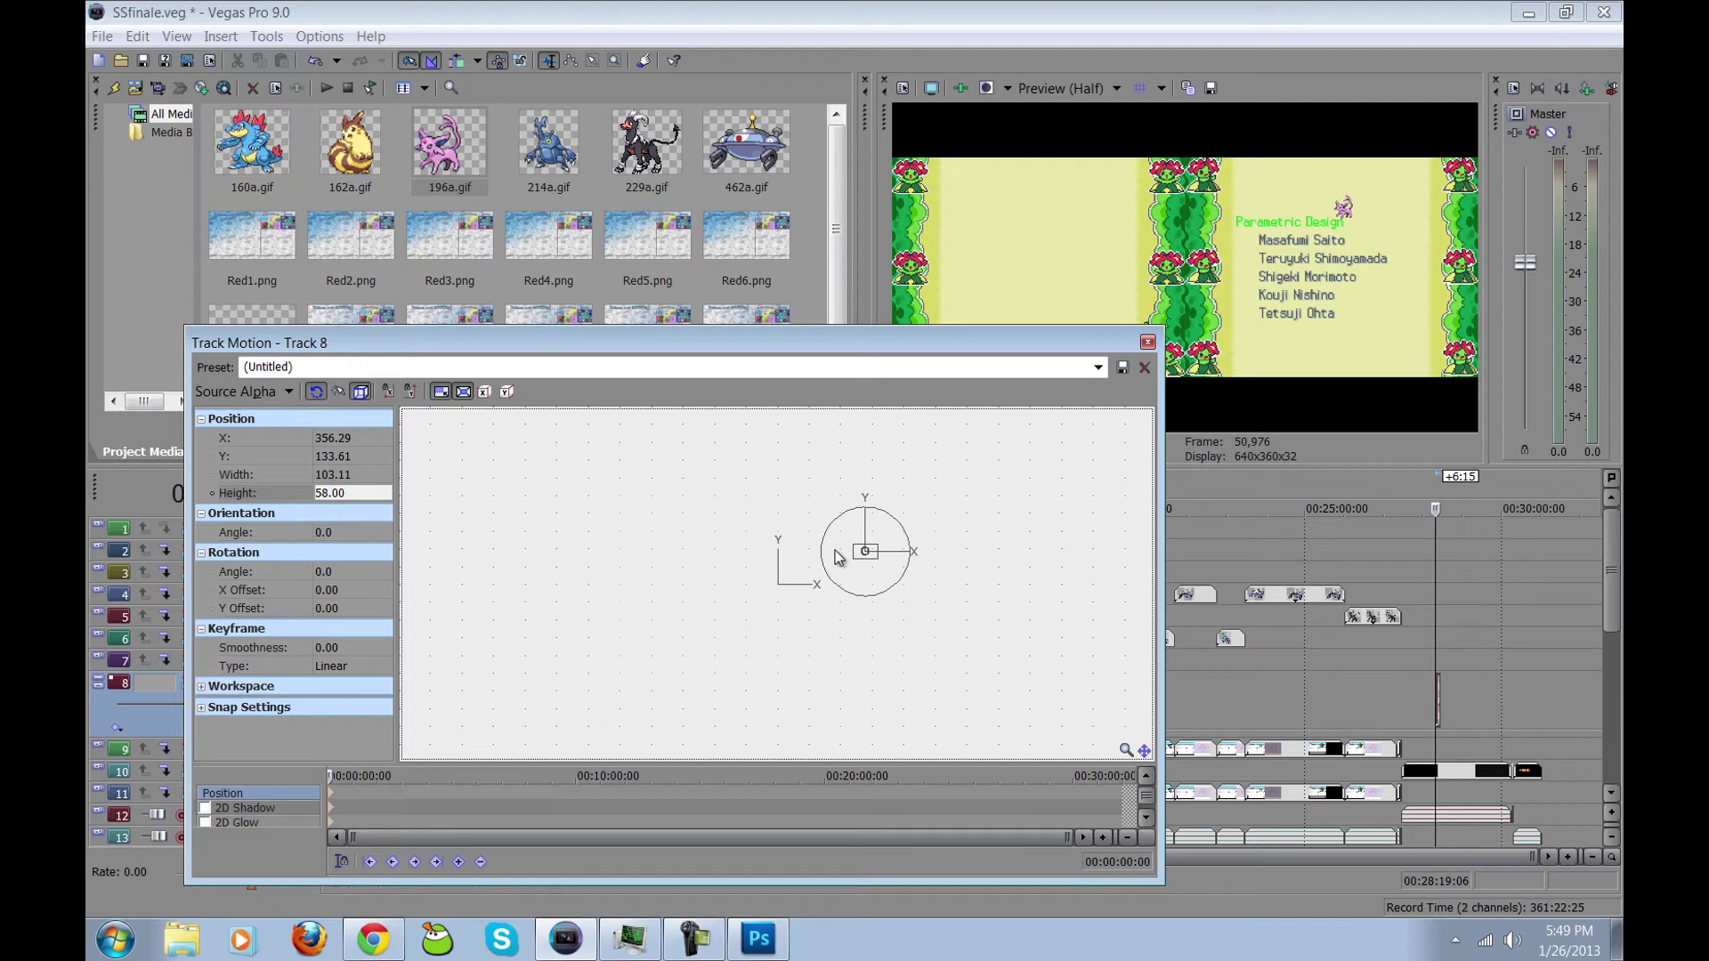
left_click(1147, 343)
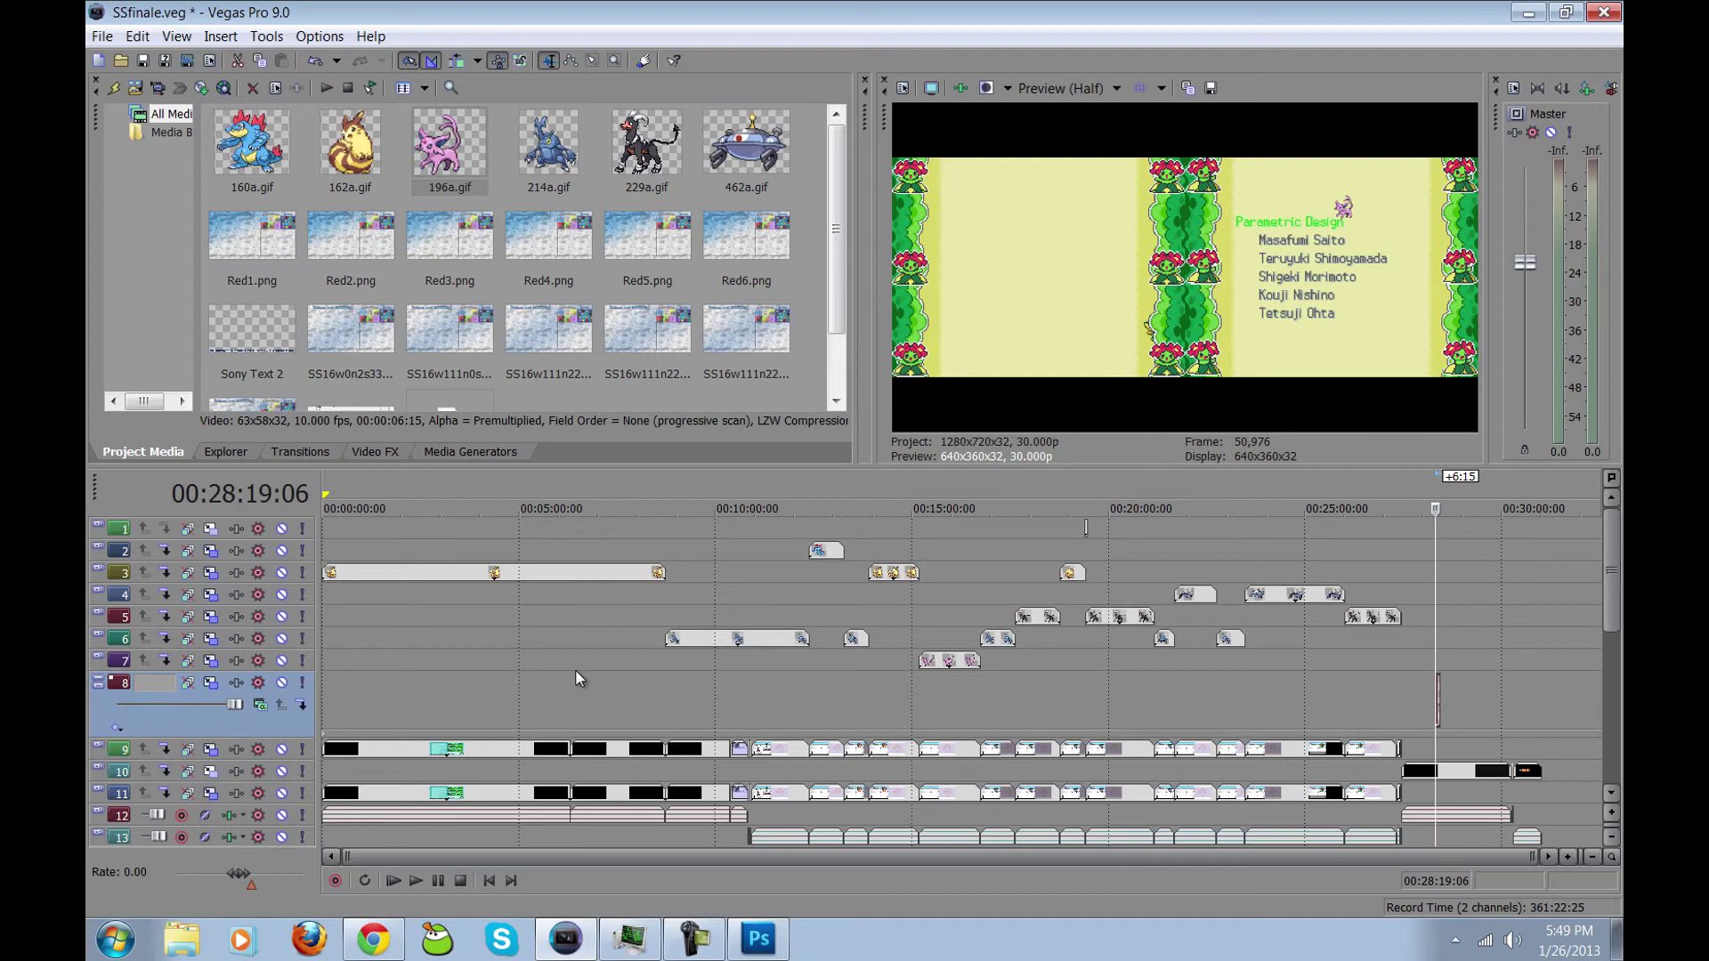
Step: Delete the Espeon test track and begin placing 214a.gif on track 6, then cancel
key("Delete")
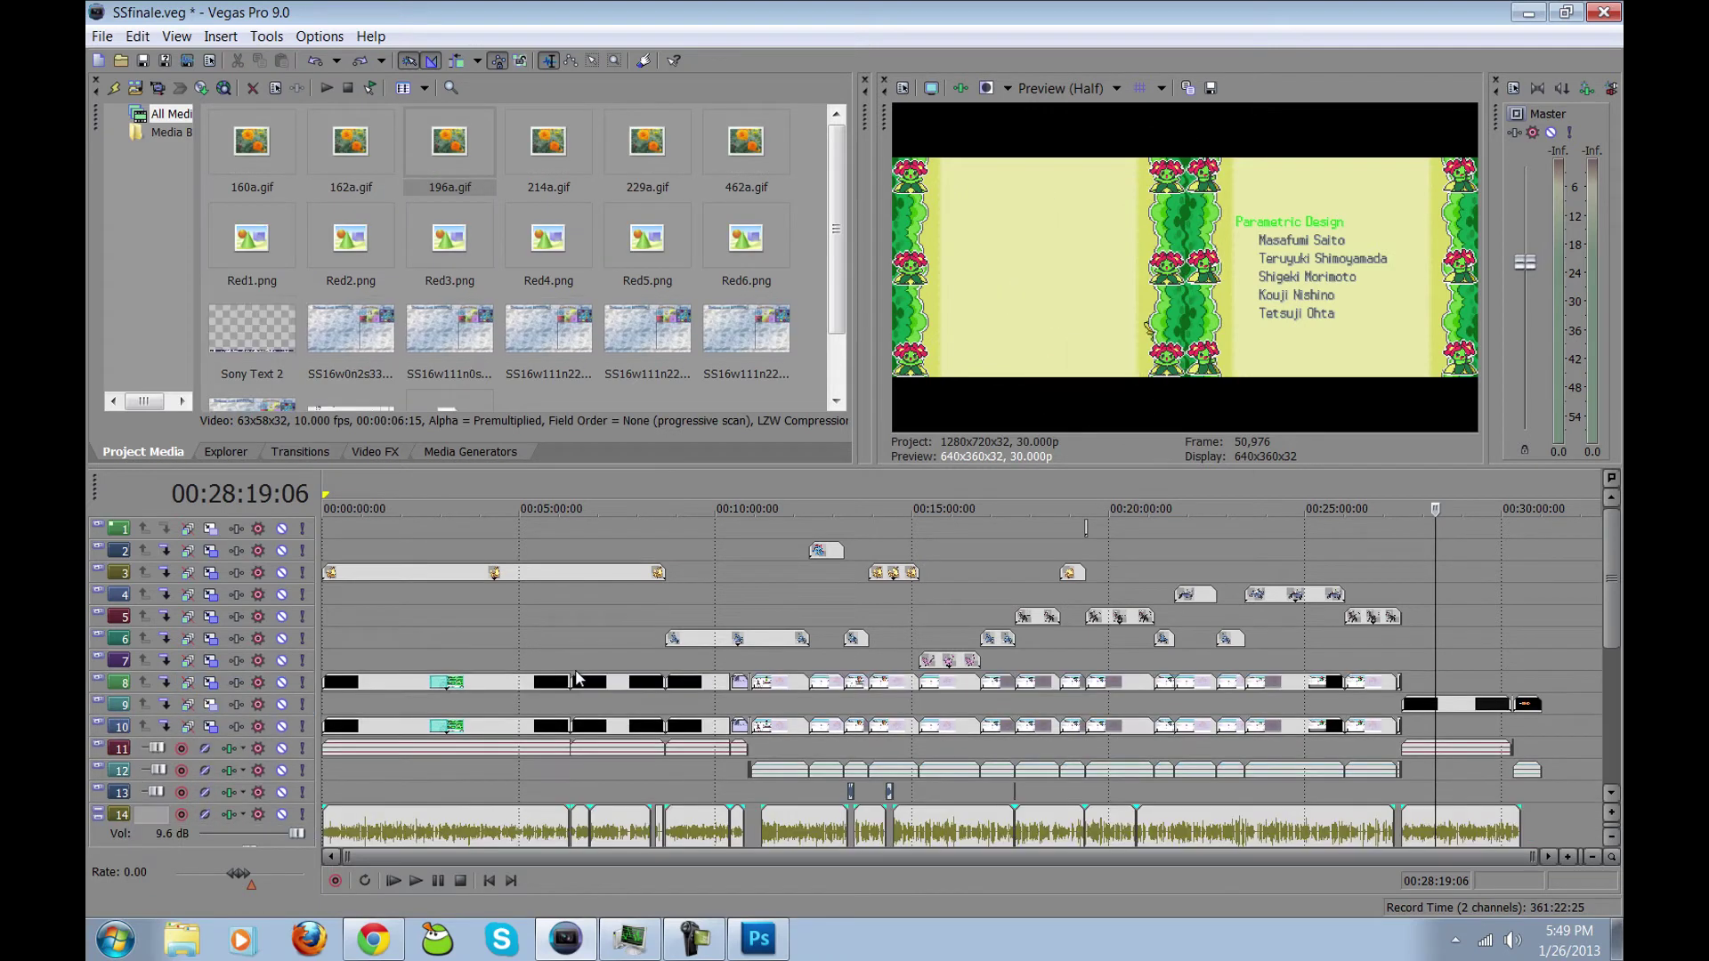
left_click(668, 641)
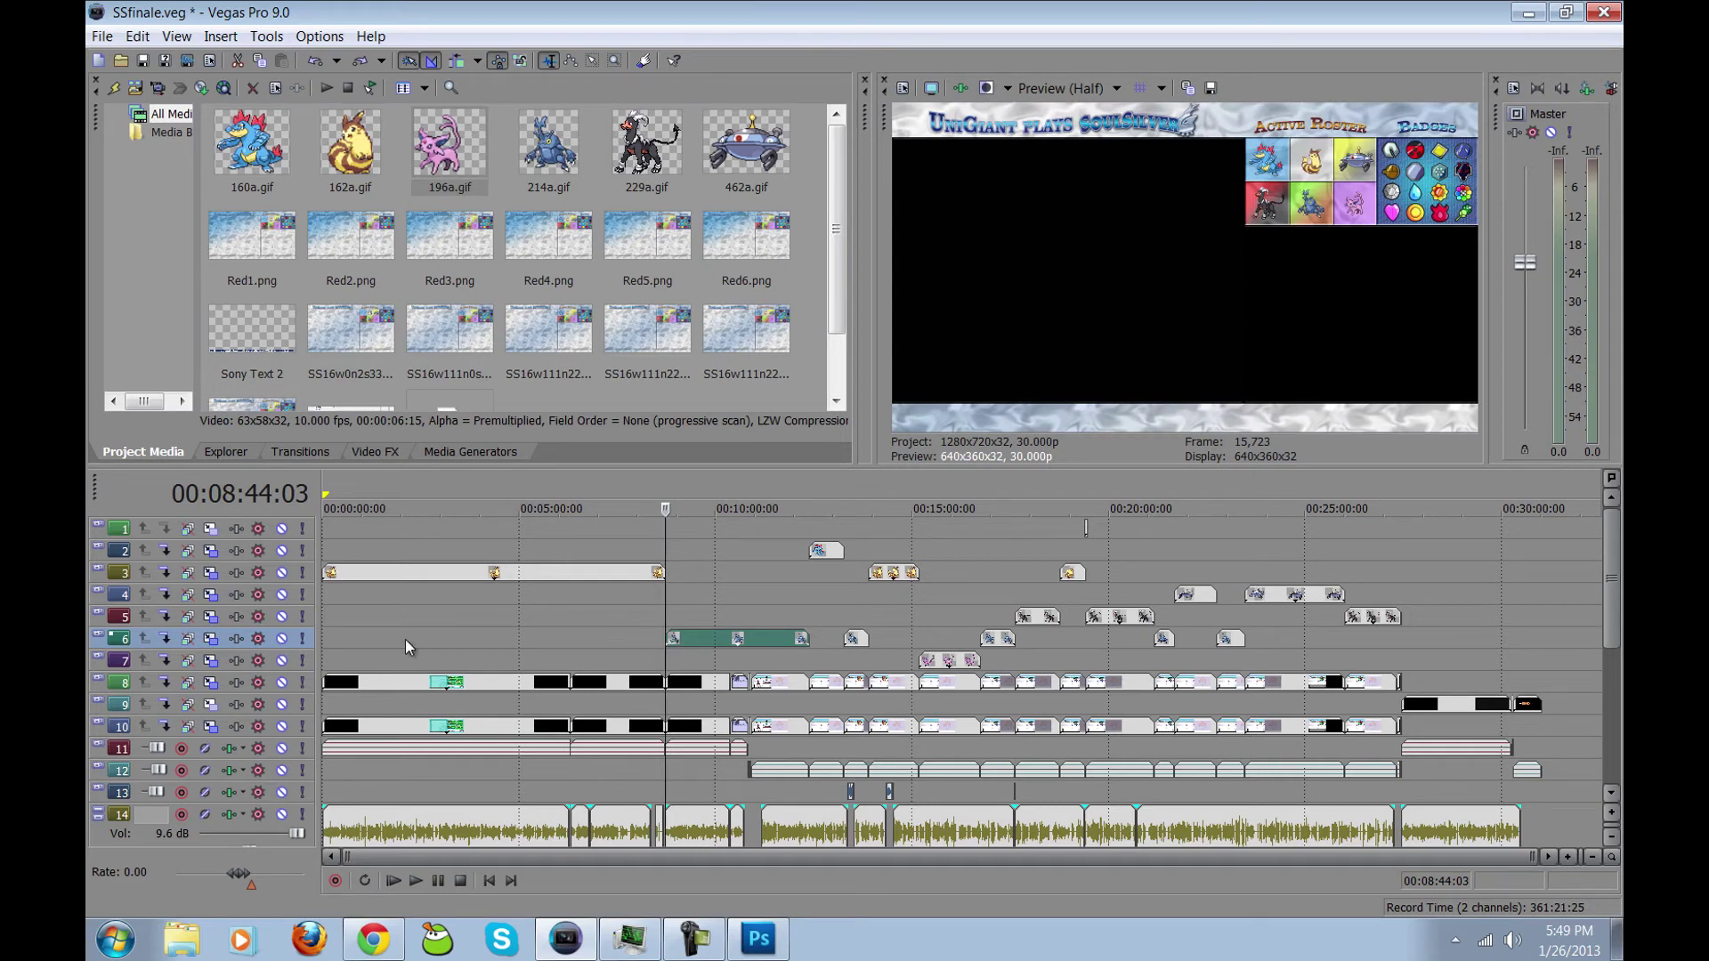
left_click(322, 639)
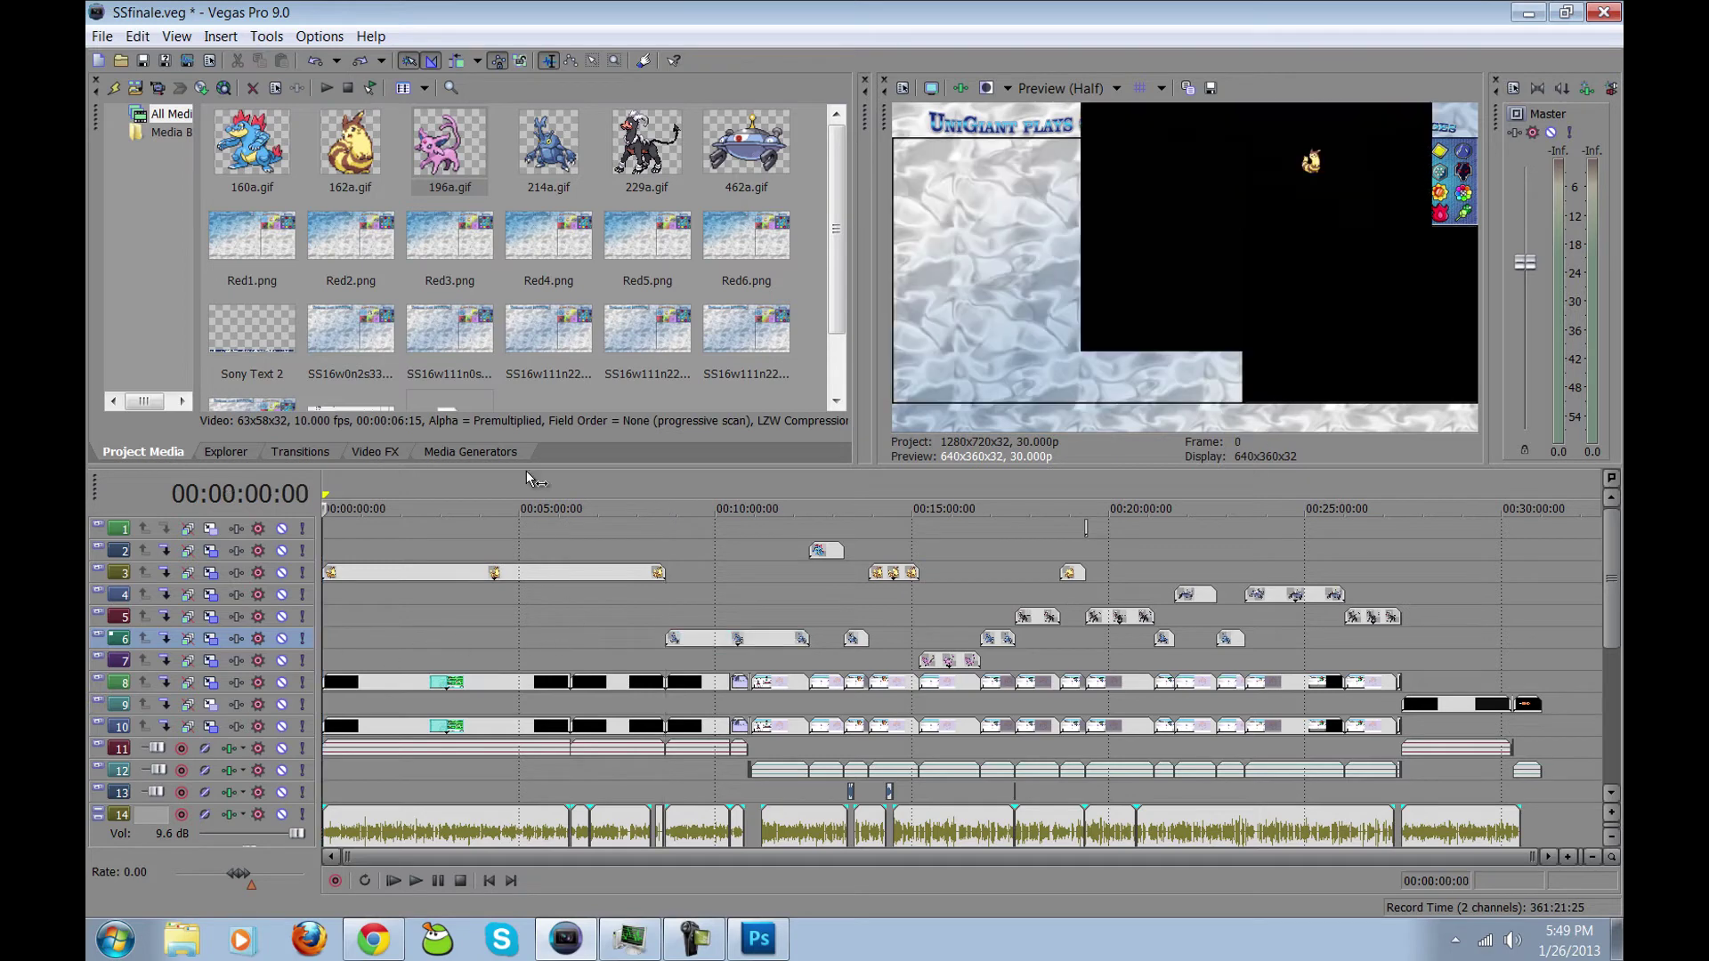
left_click(545, 162)
left_click_drag(545, 162, 321, 639)
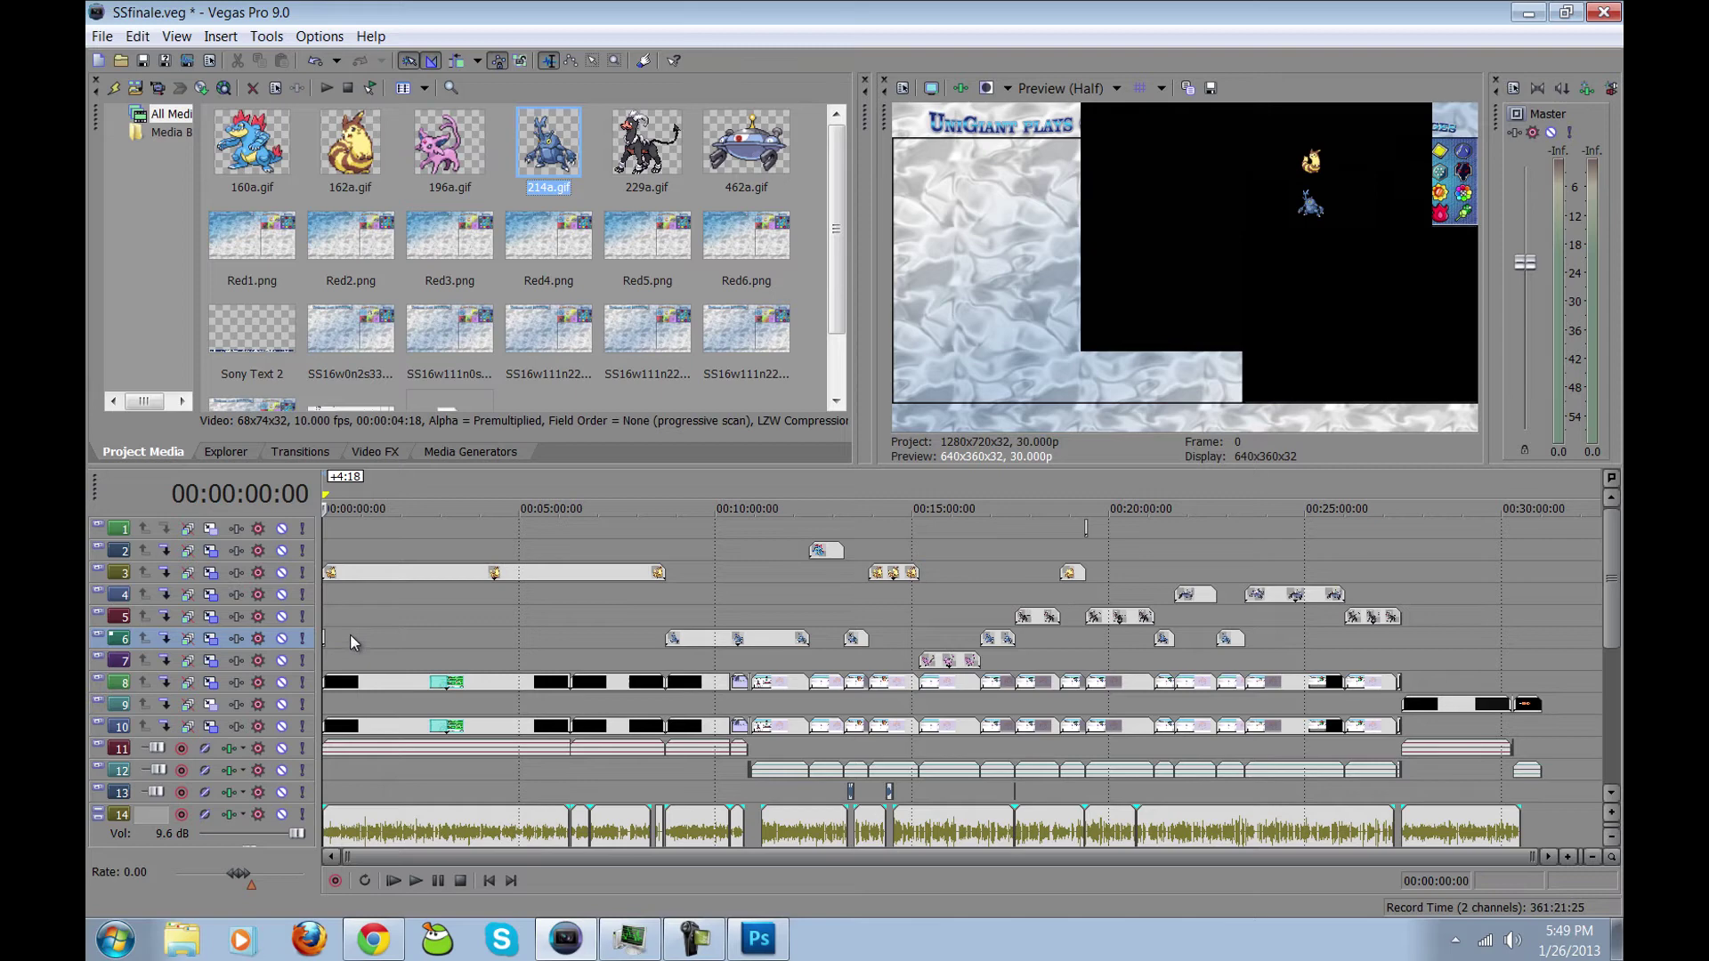
key("Escape")
Step: Apply the DS 3x L motion preset to track 8
left_click(211, 683)
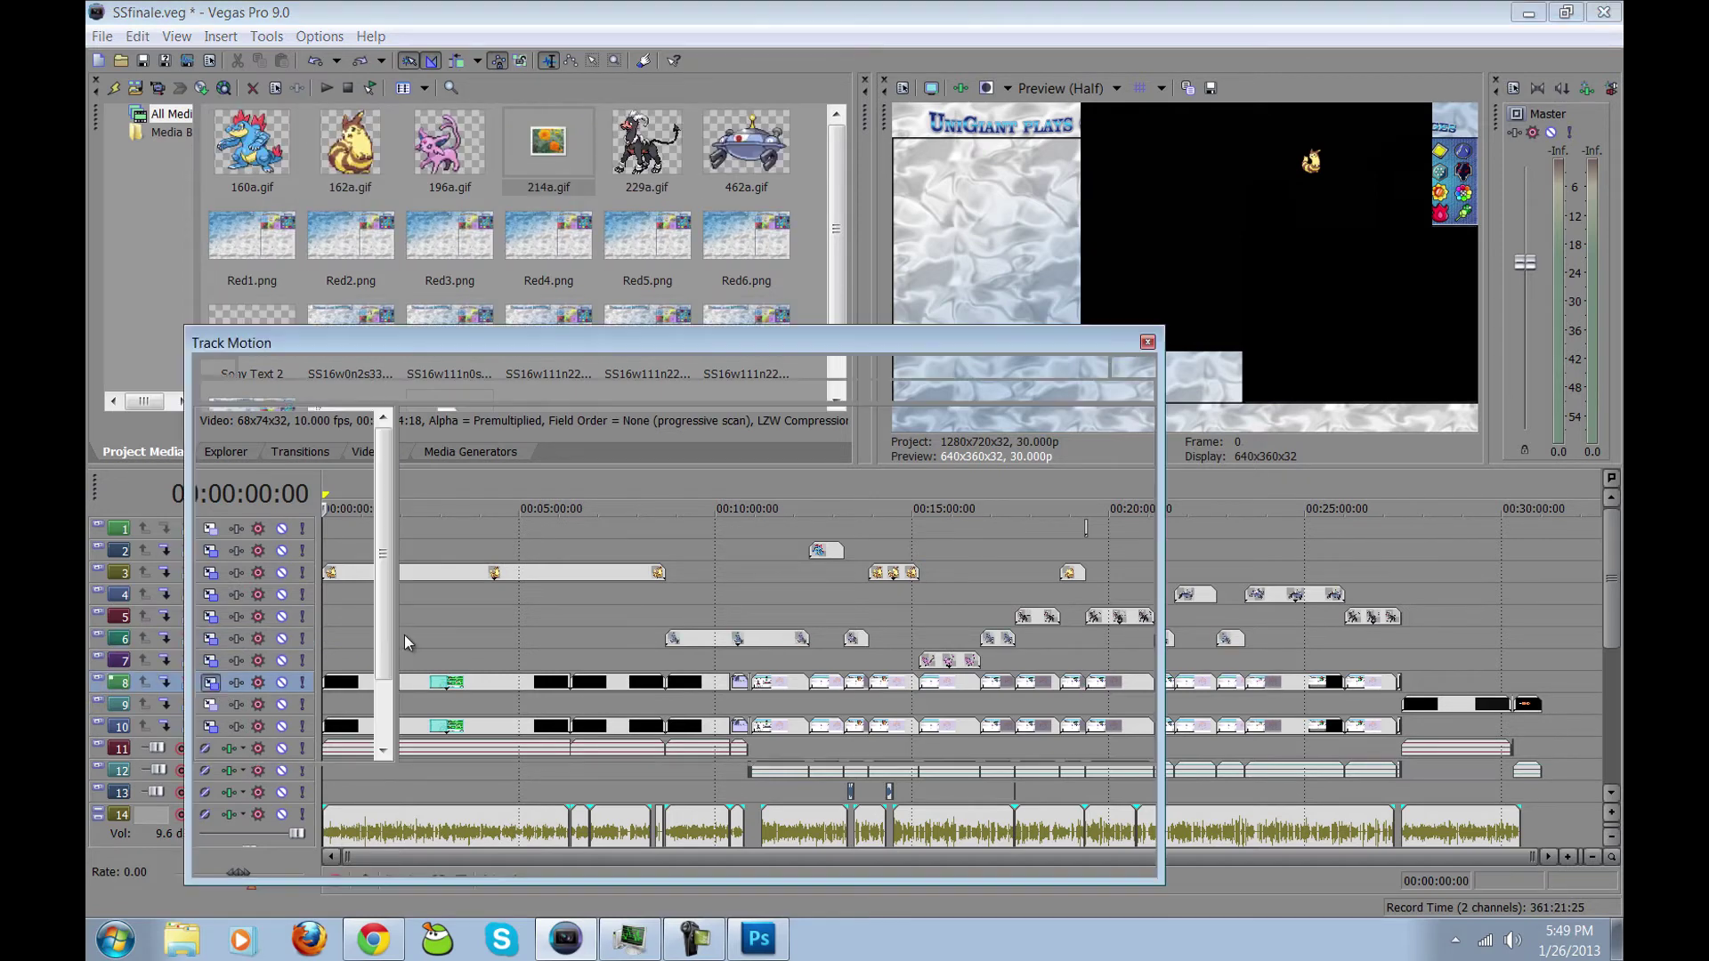
left_click(1098, 366)
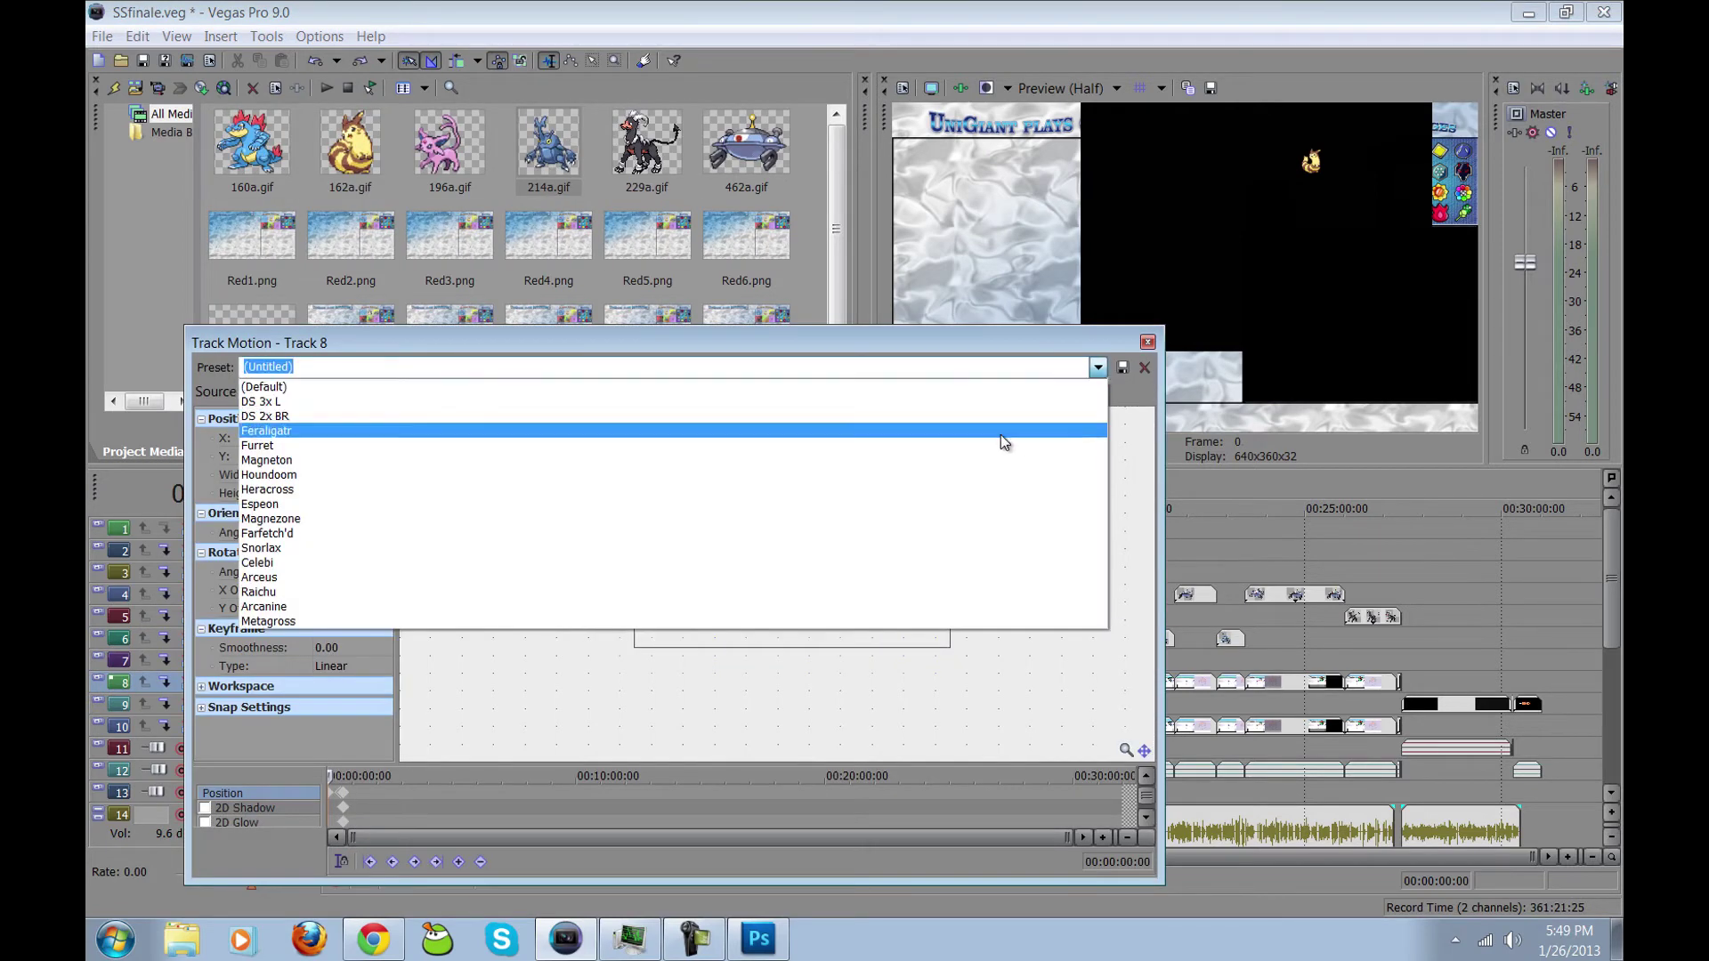
left_click(1004, 402)
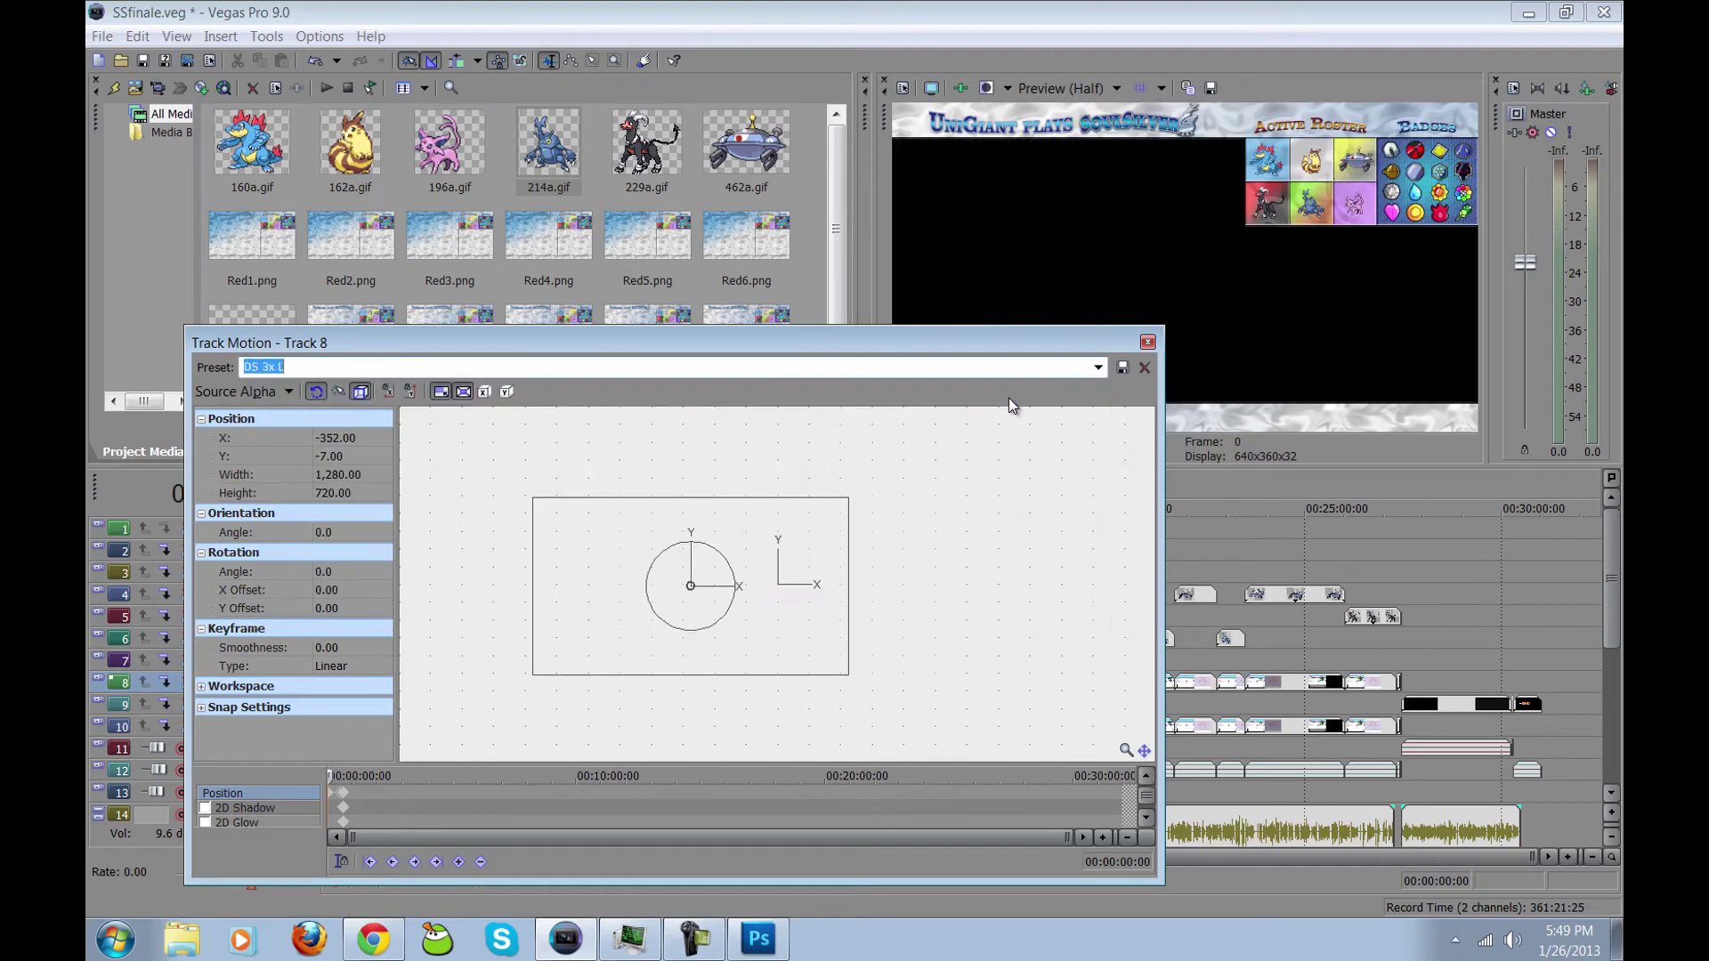
left_click(1147, 342)
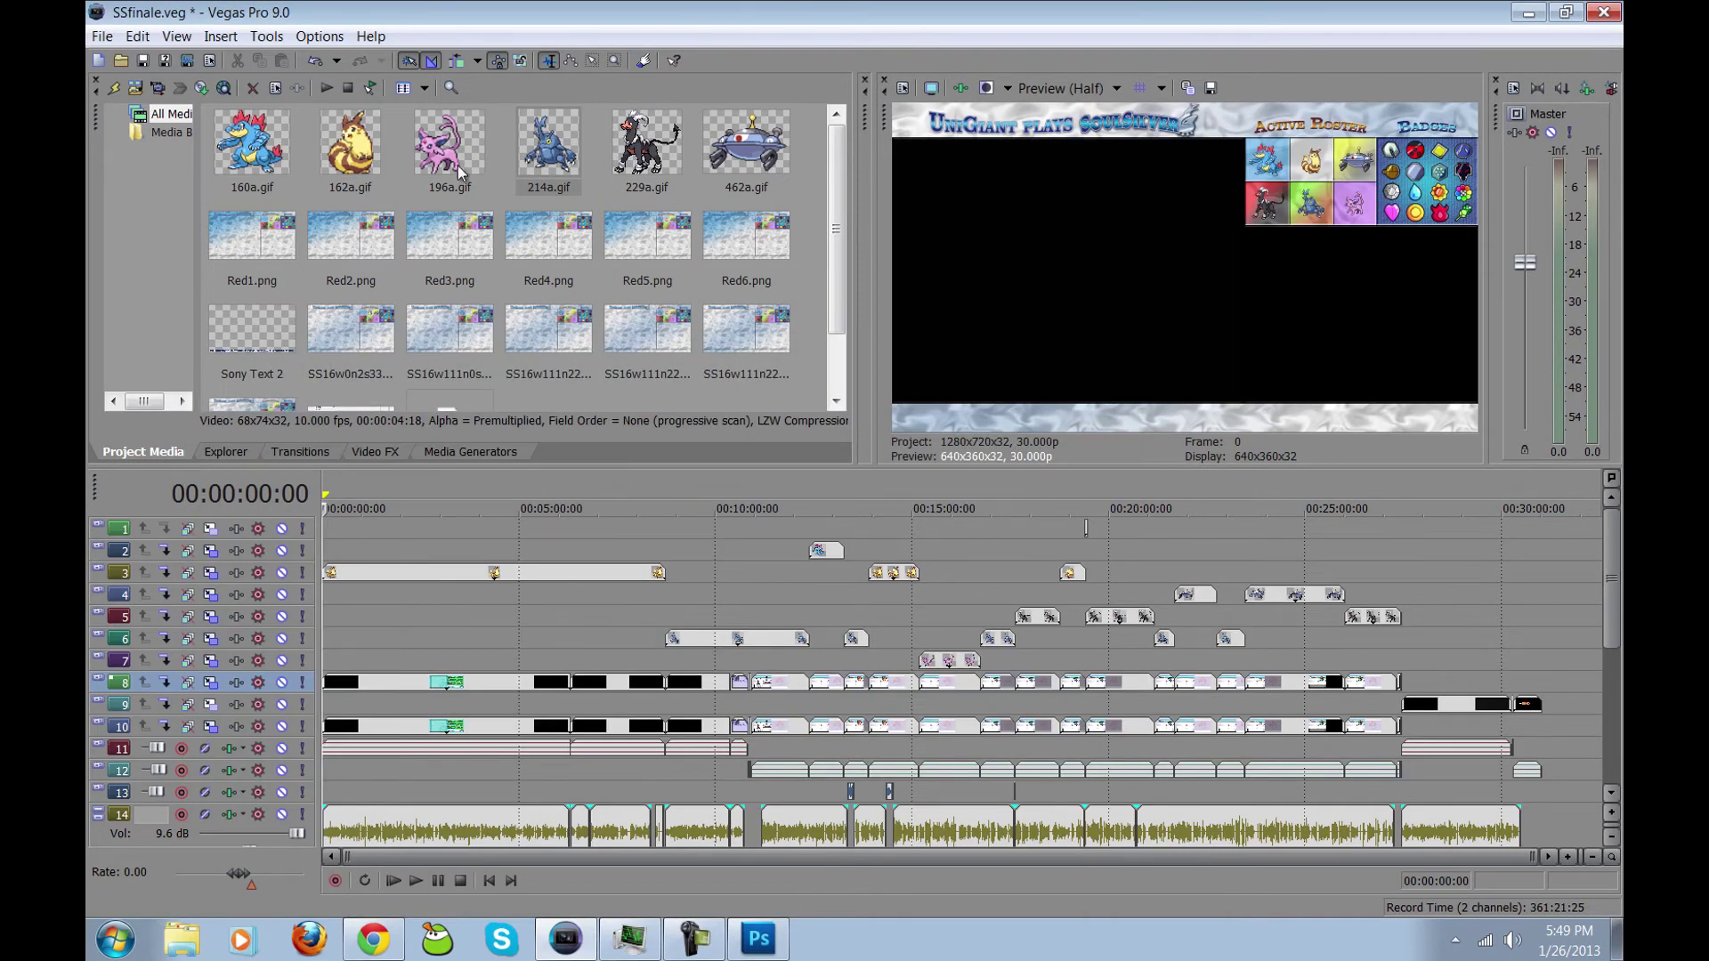
Step: Add 214a.gif at the start of track 6, stretch it to about 2:27, and preview playback
left_click_drag(547, 147, 321, 647)
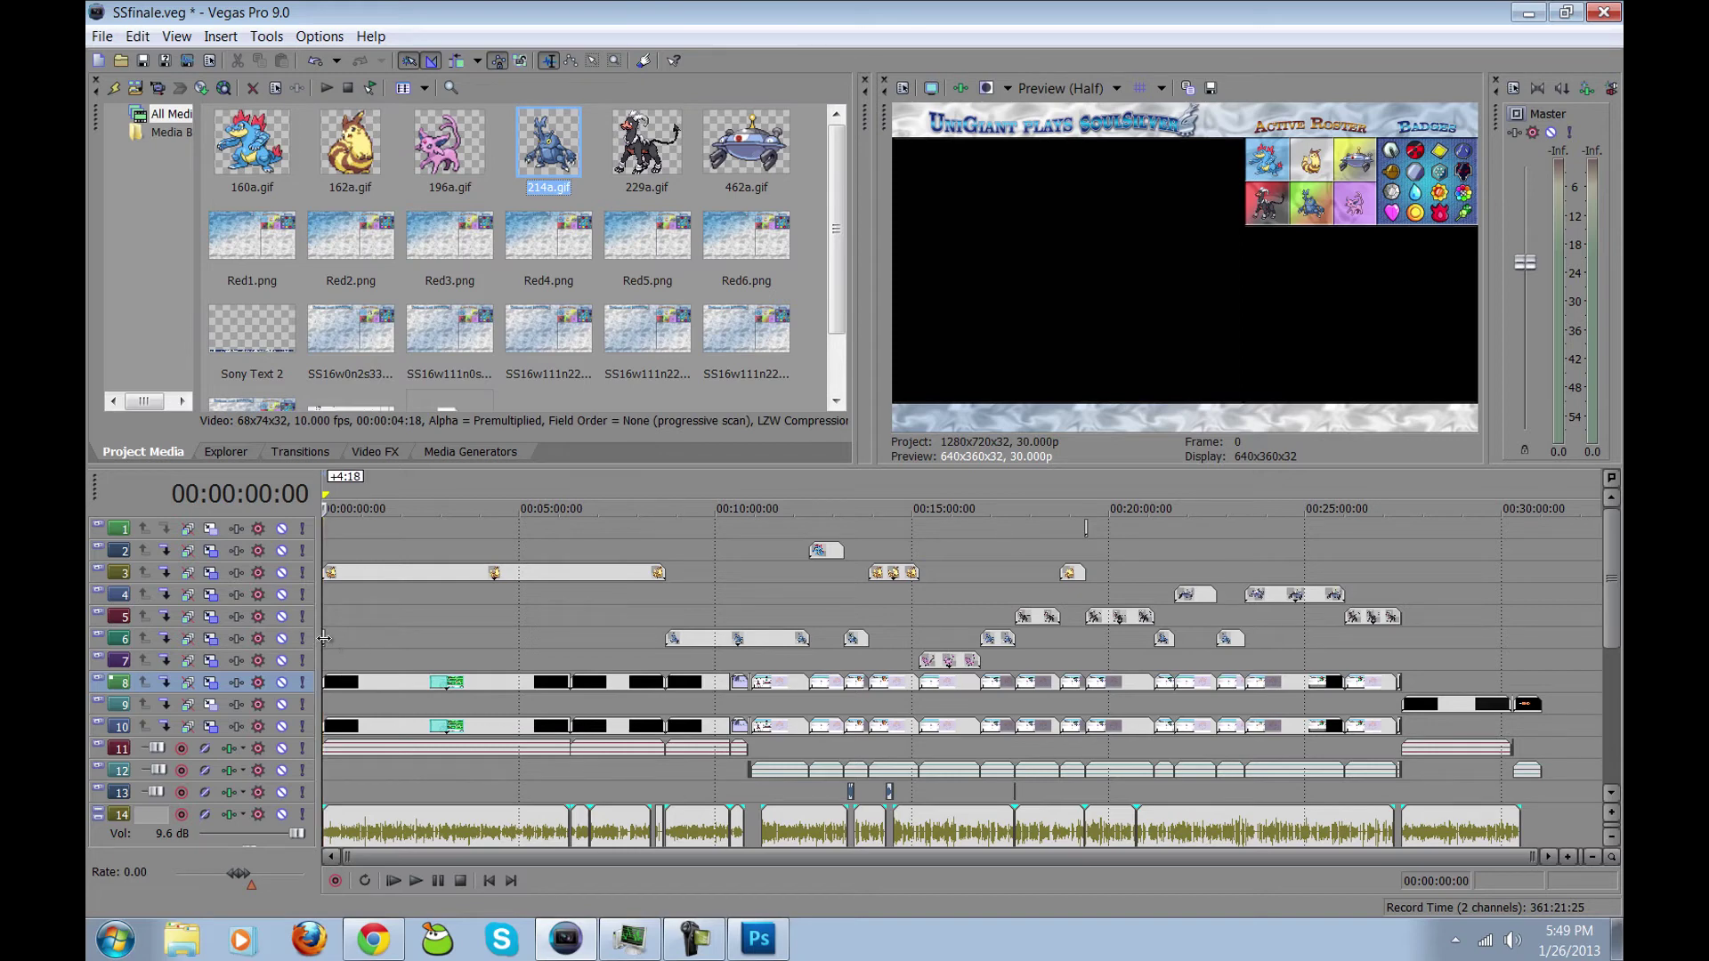
left_click_drag(320, 637, 420, 637)
key("space")
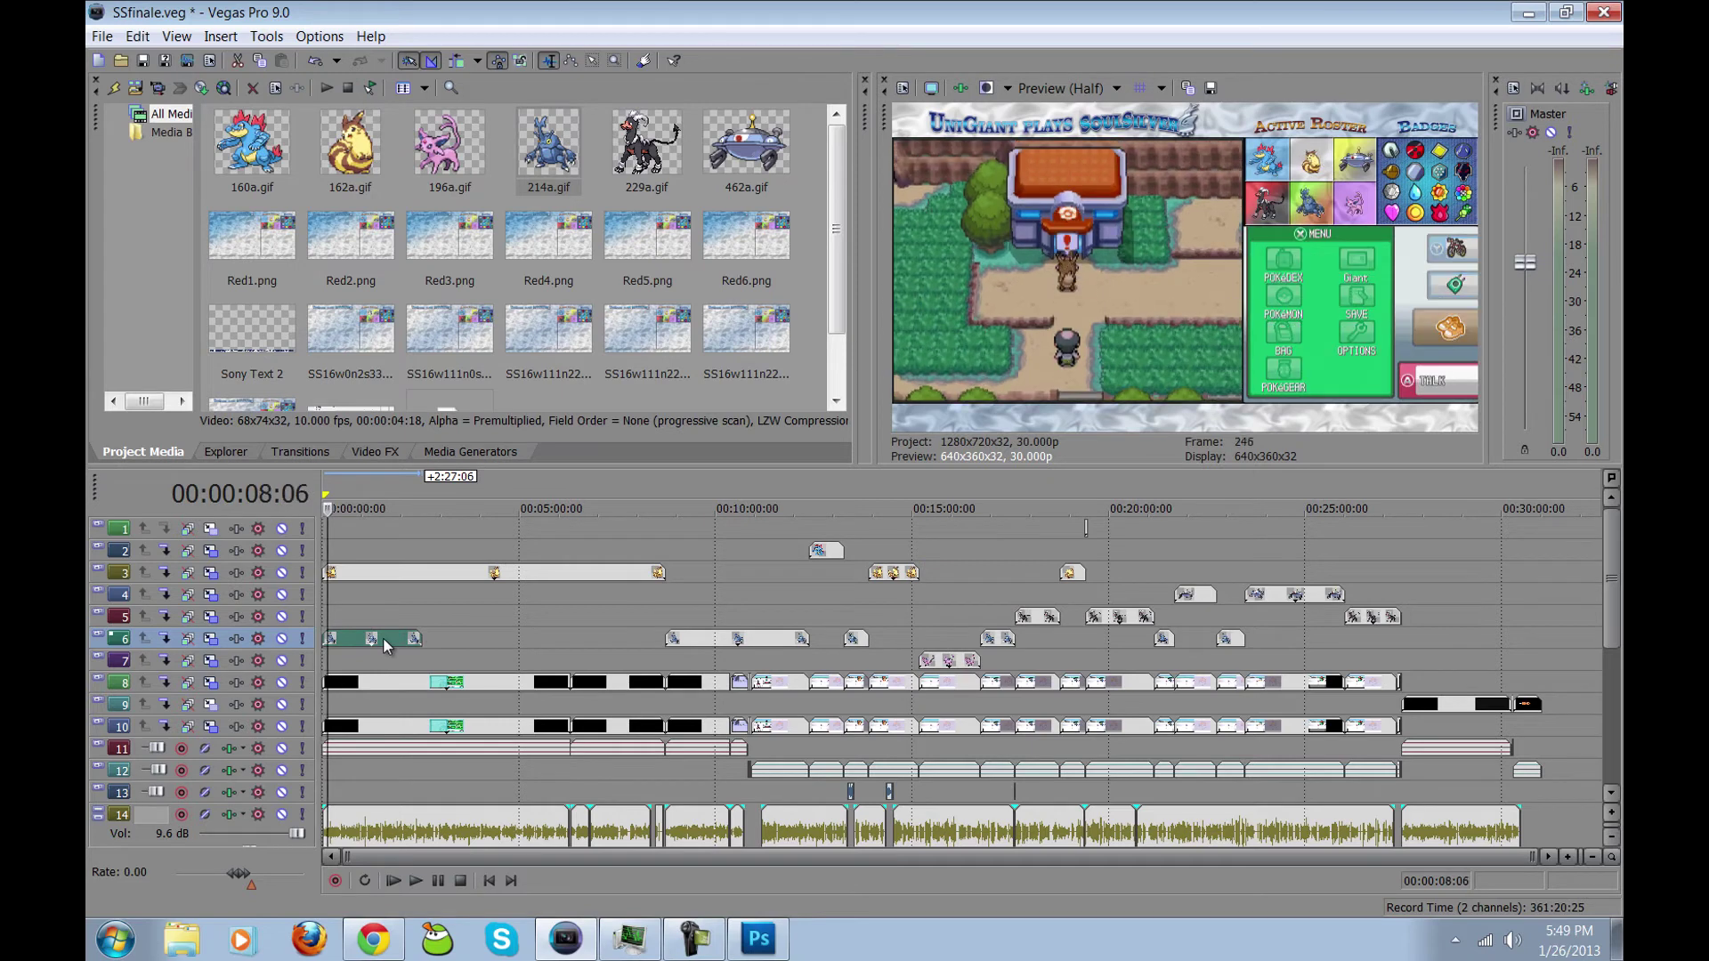
key("Return")
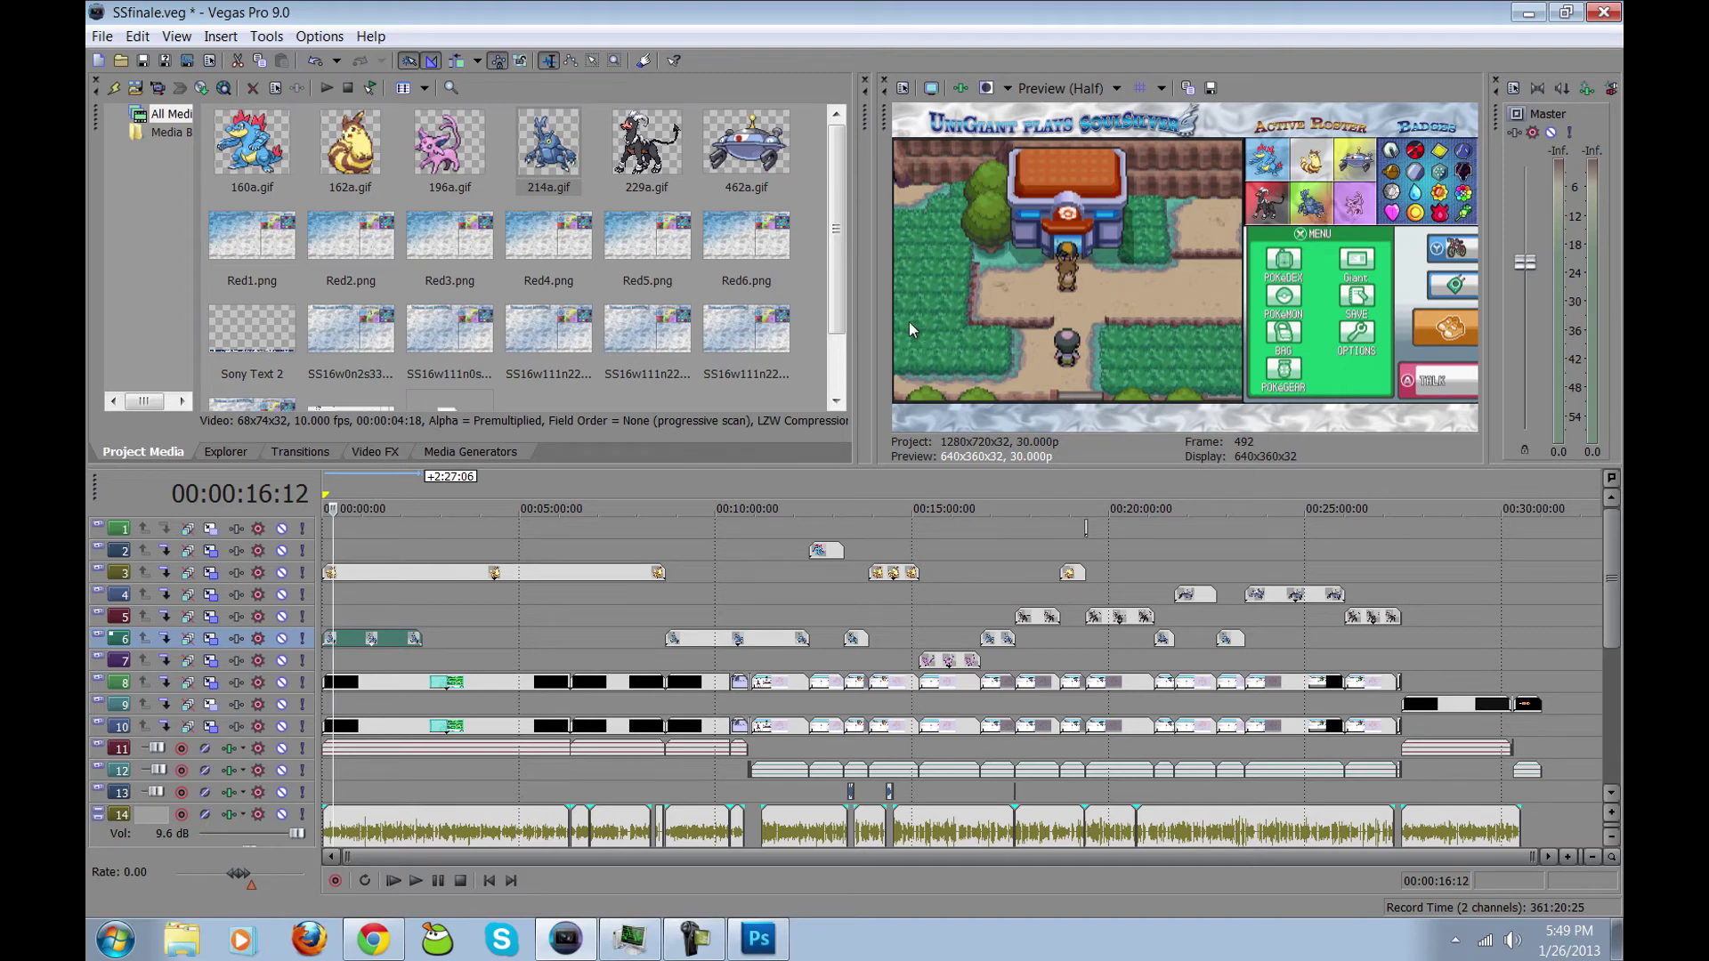
left_click_drag(863, 325, 292, 267)
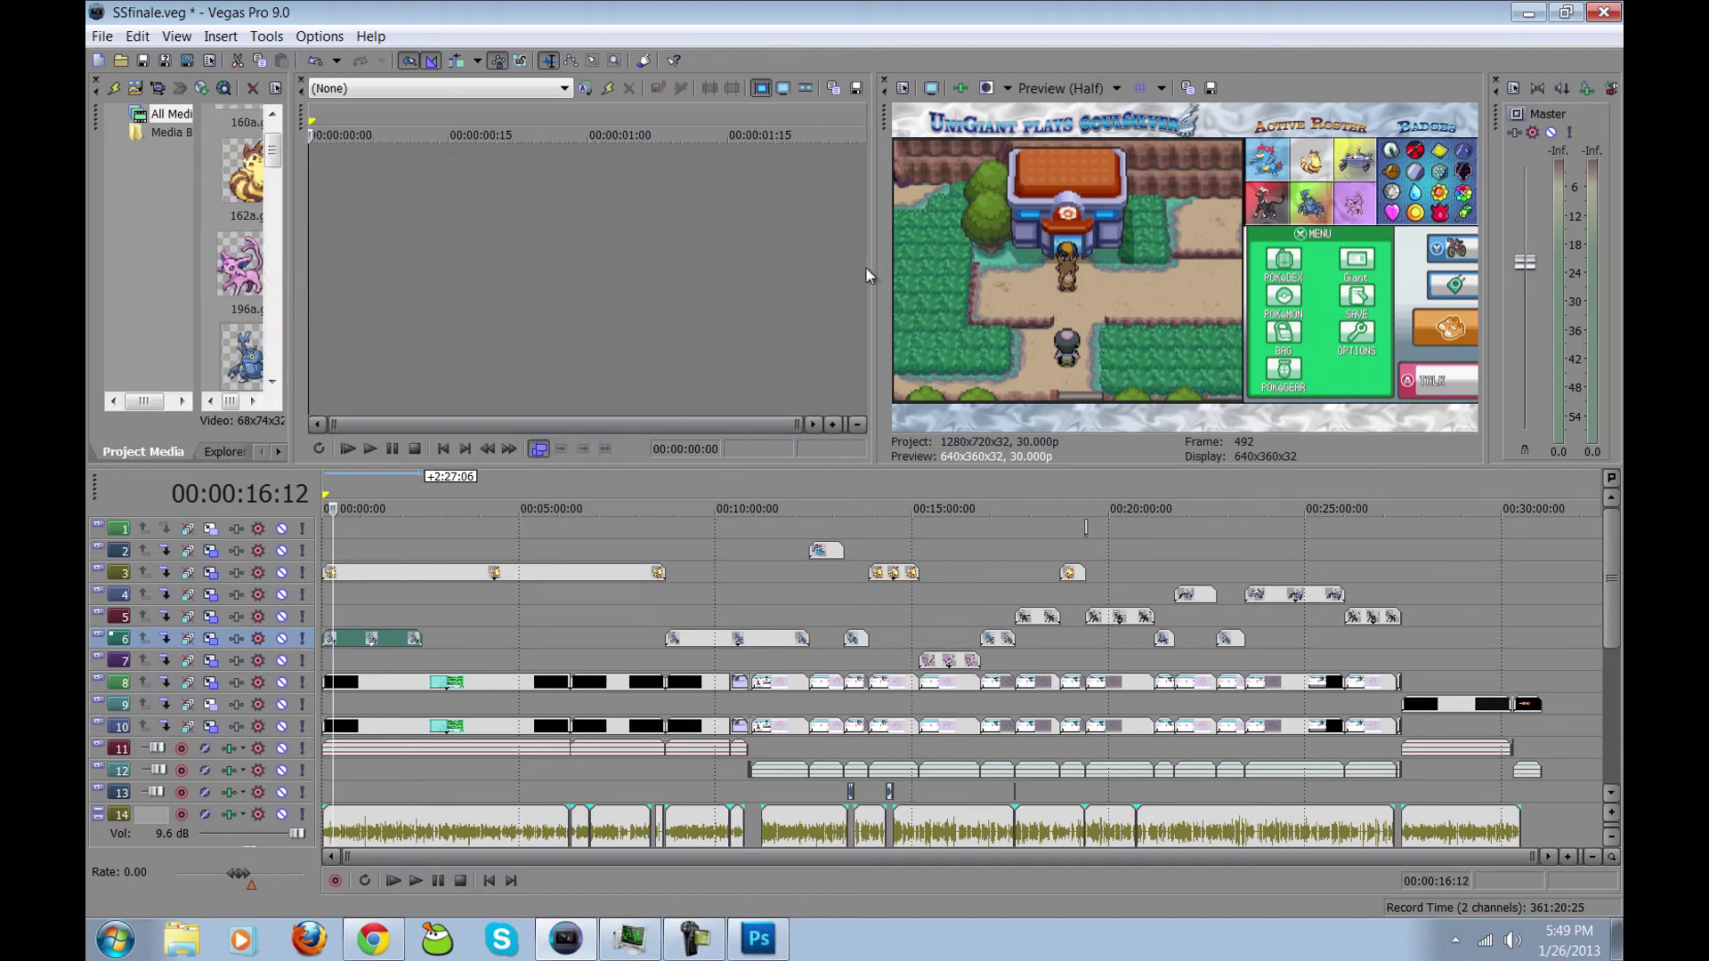
left_click_drag(865, 265, 316, 254)
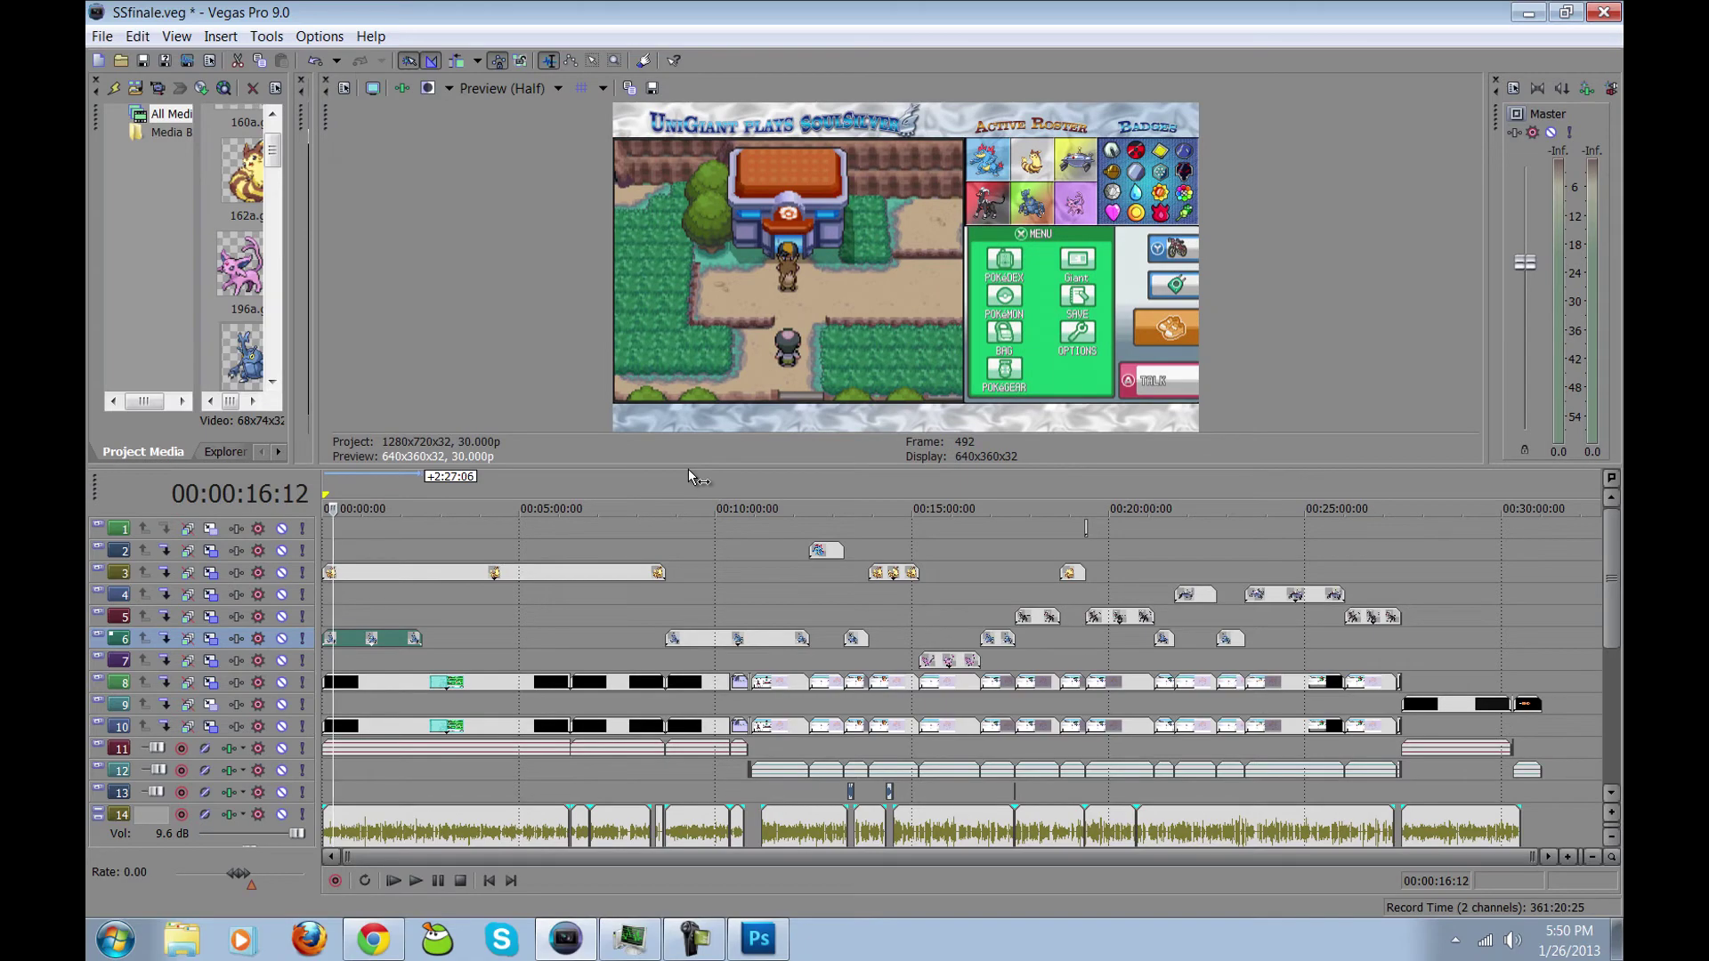
left_click_drag(691, 467, 692, 787)
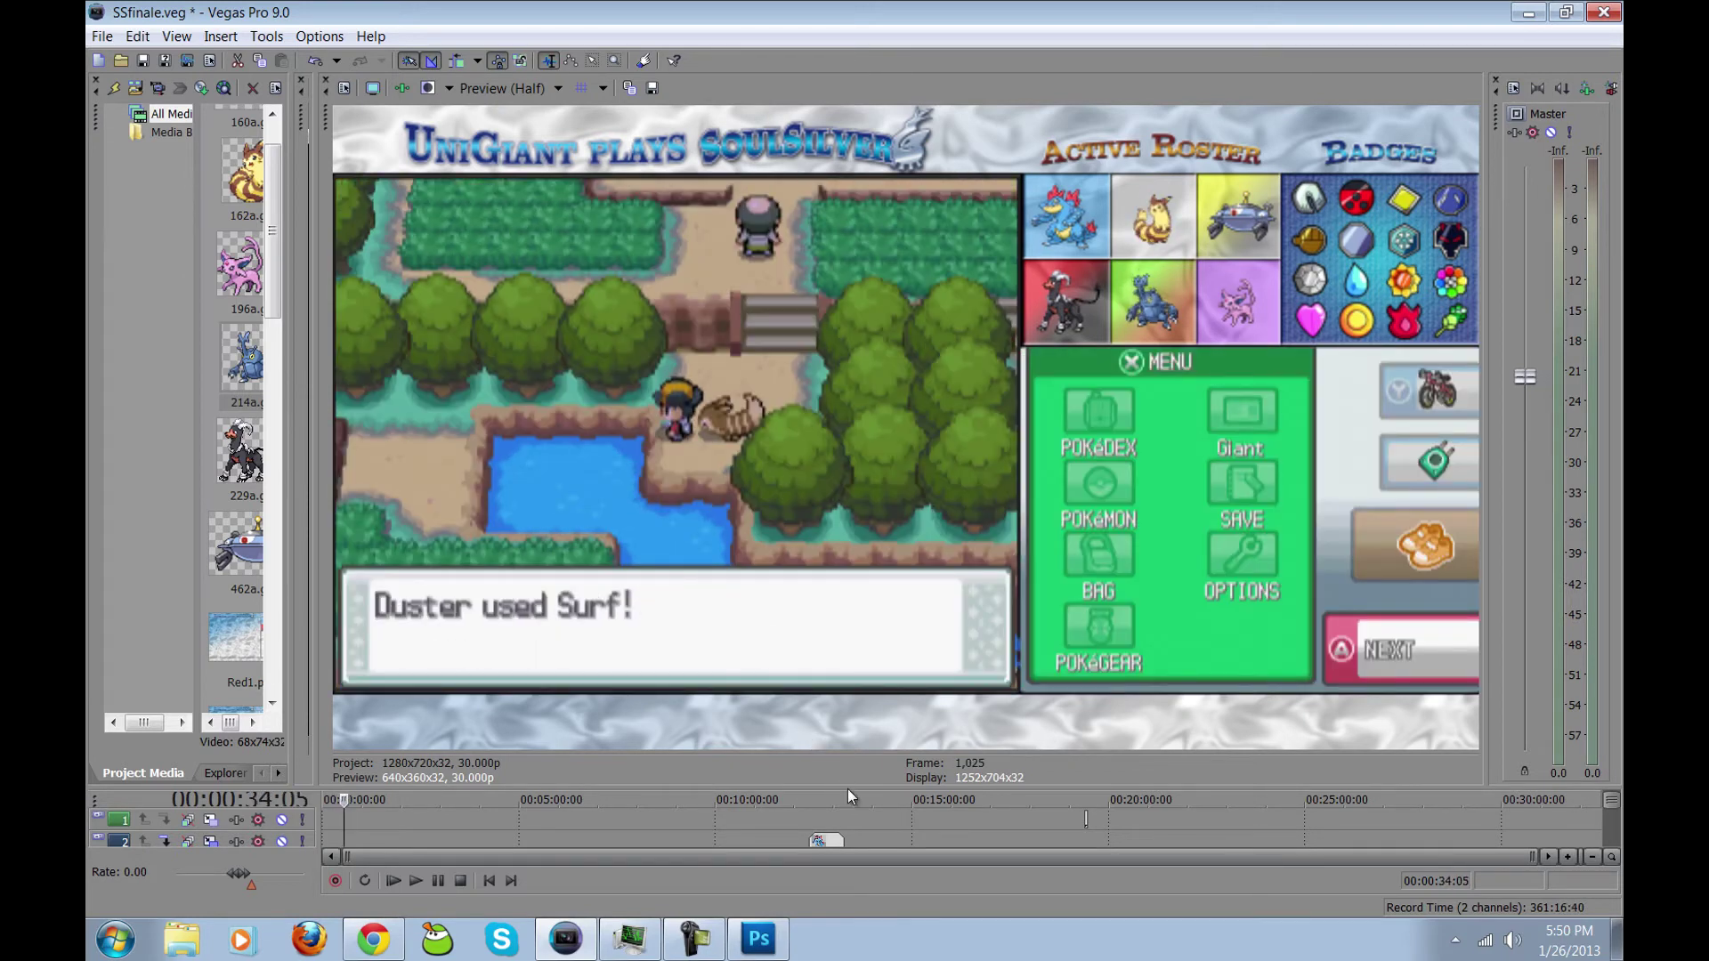
left_click_drag(848, 788, 929, 465)
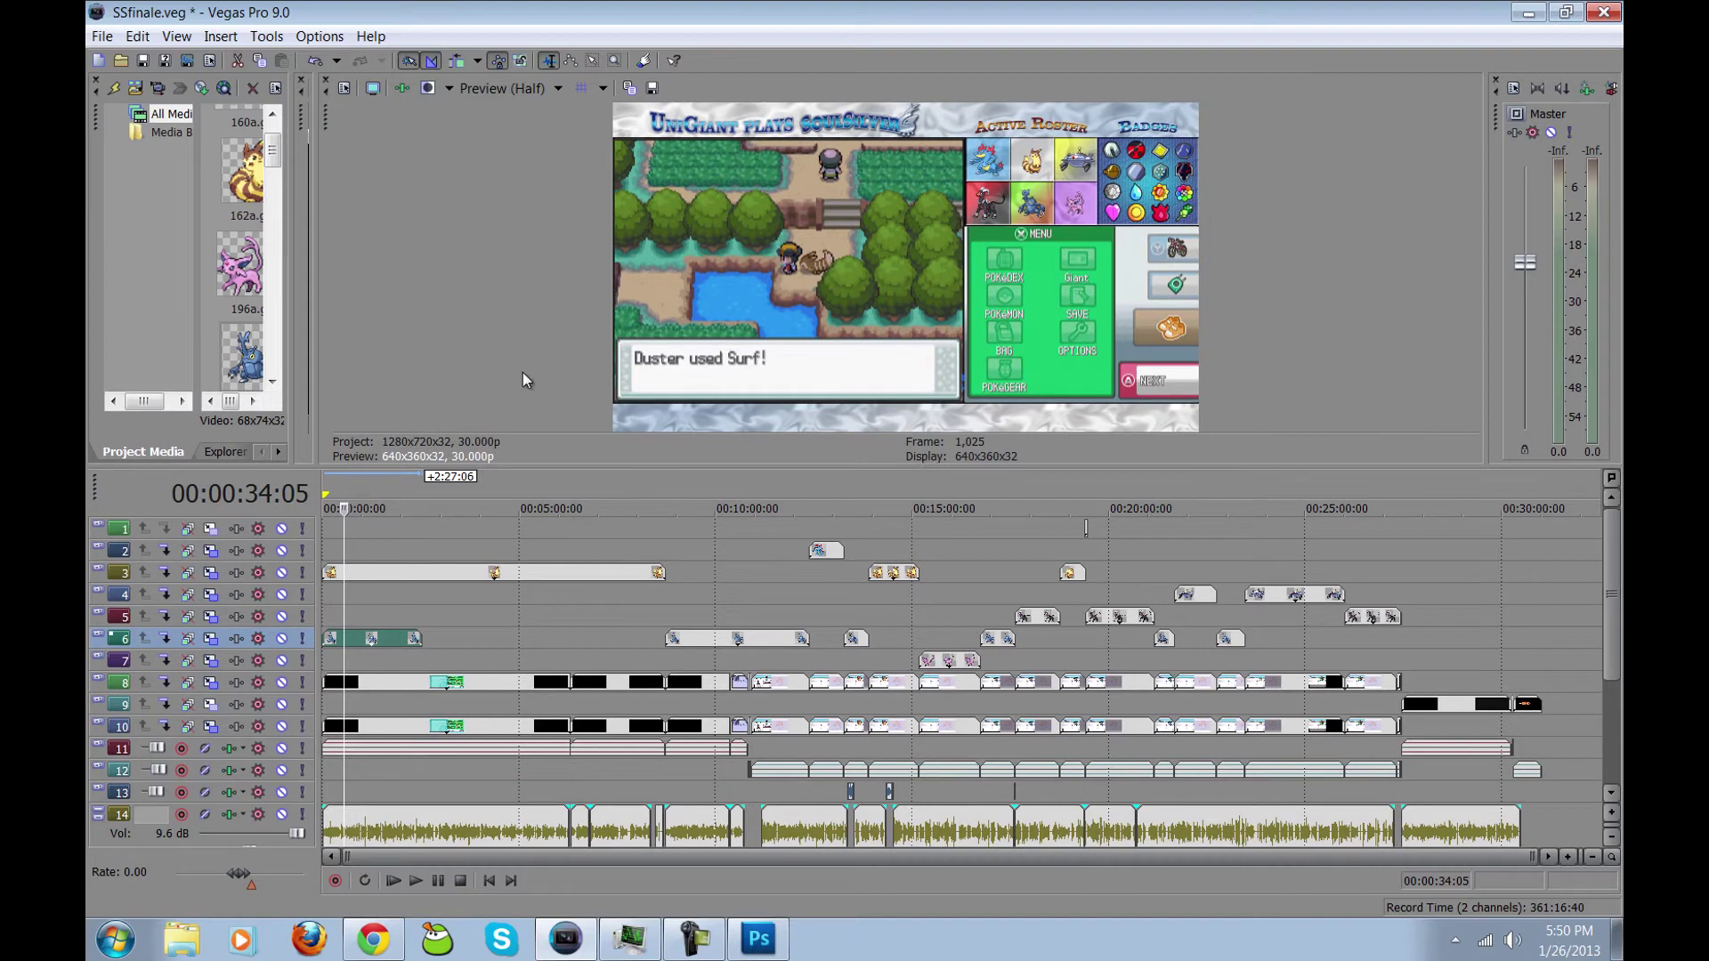
left_click_drag(322, 324, 875, 330)
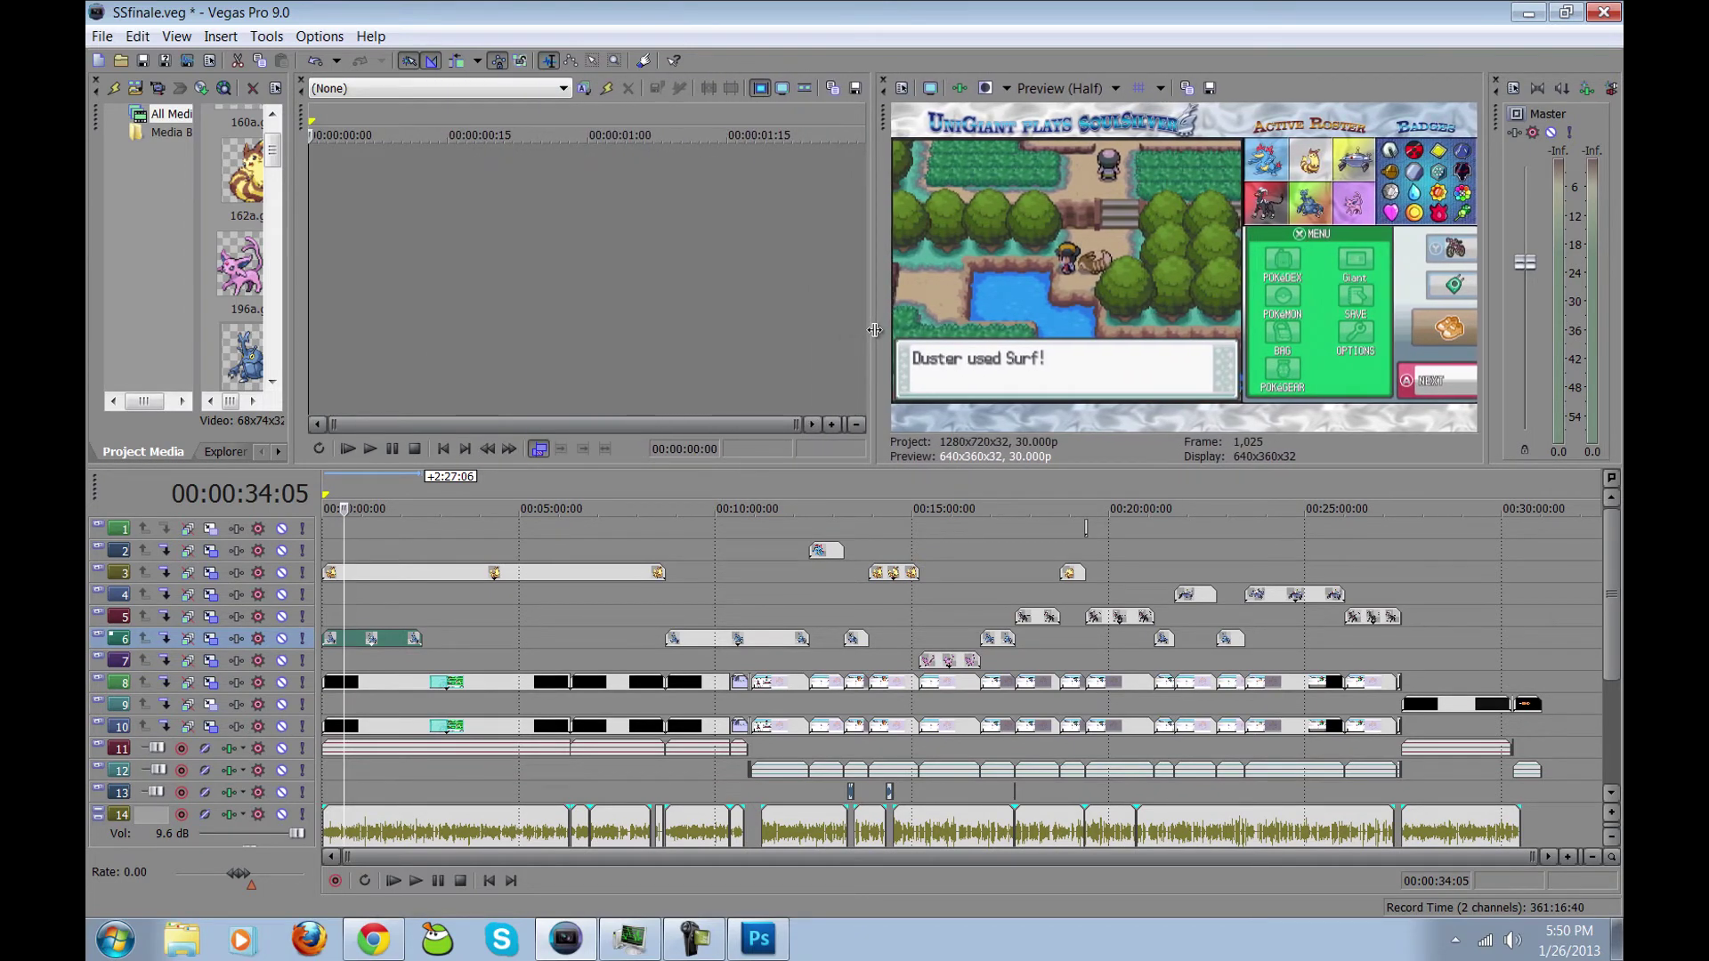
Step: Disable resampling on the track 6 sprite clip through Switches > Disable Resample
left_click_drag(293, 322, 914, 330)
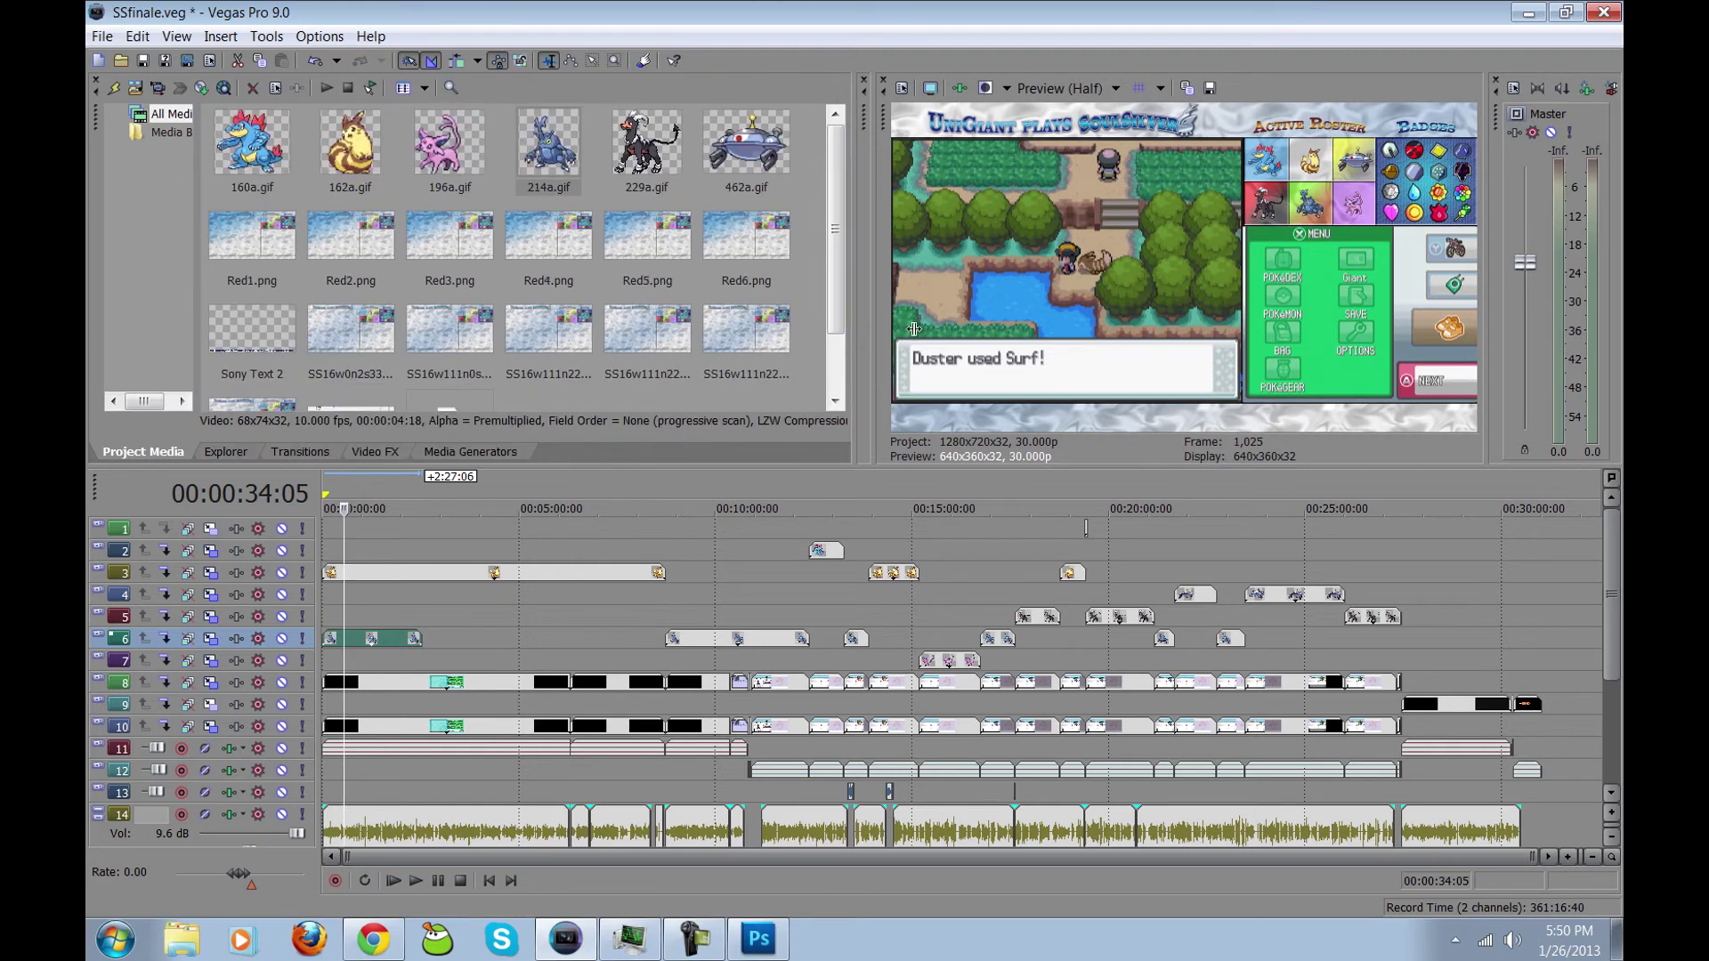
right_click(351, 638)
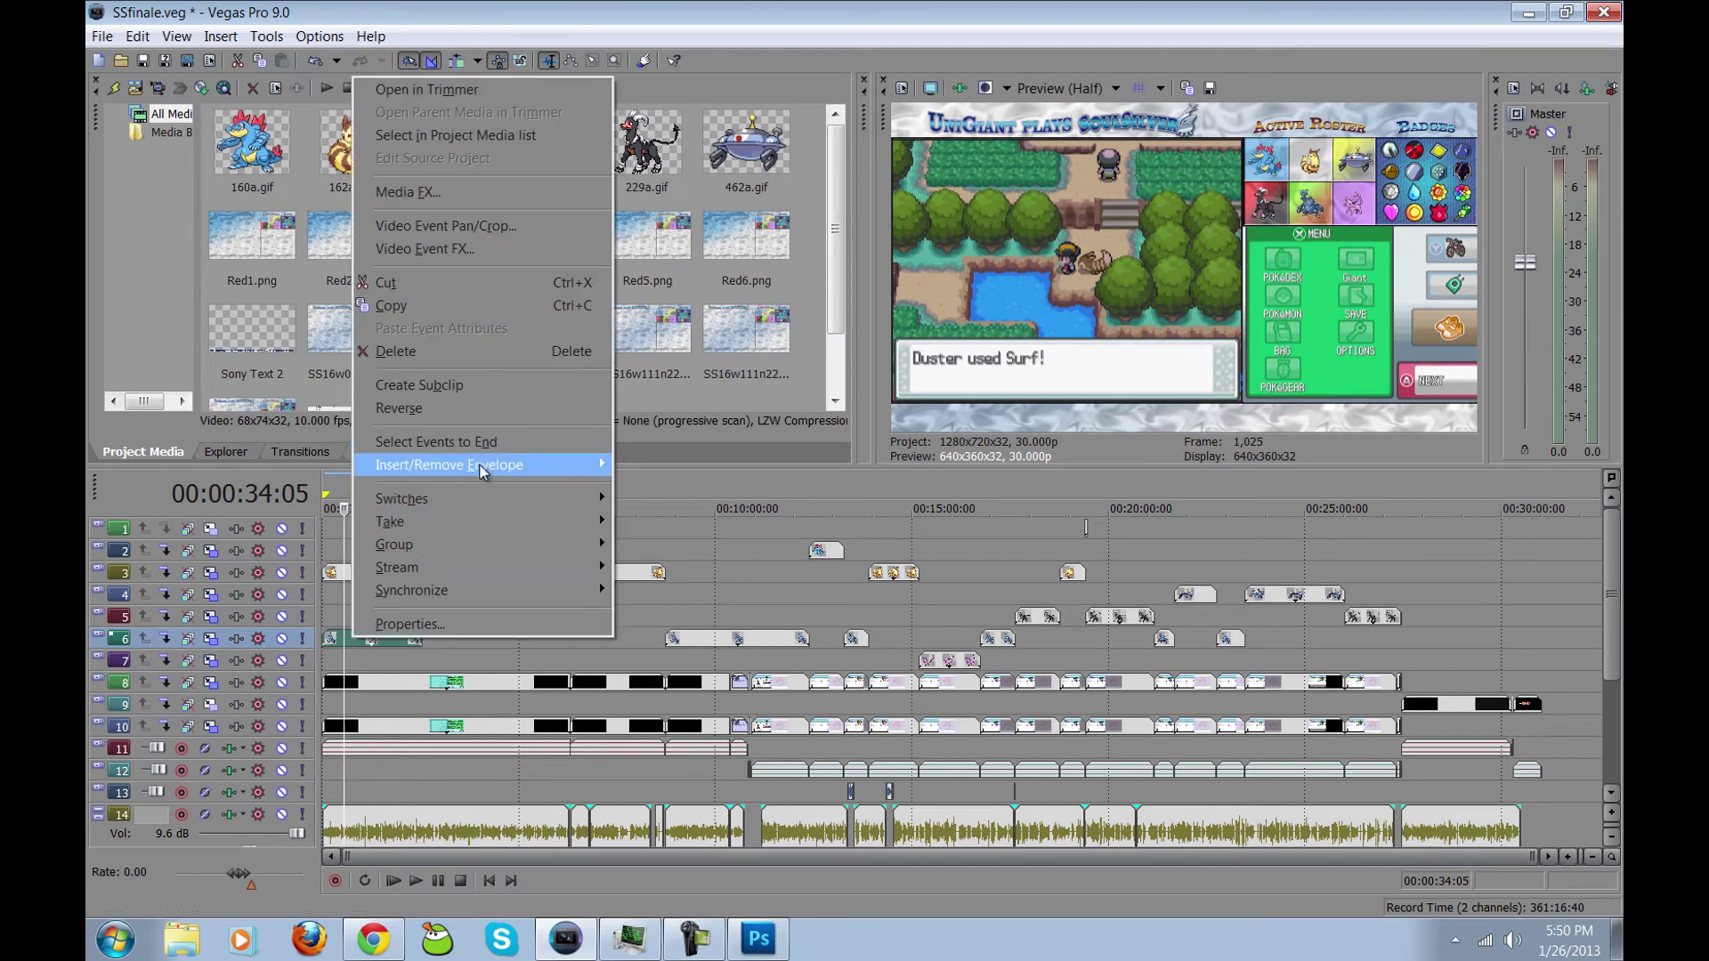
mouse_move(498, 499)
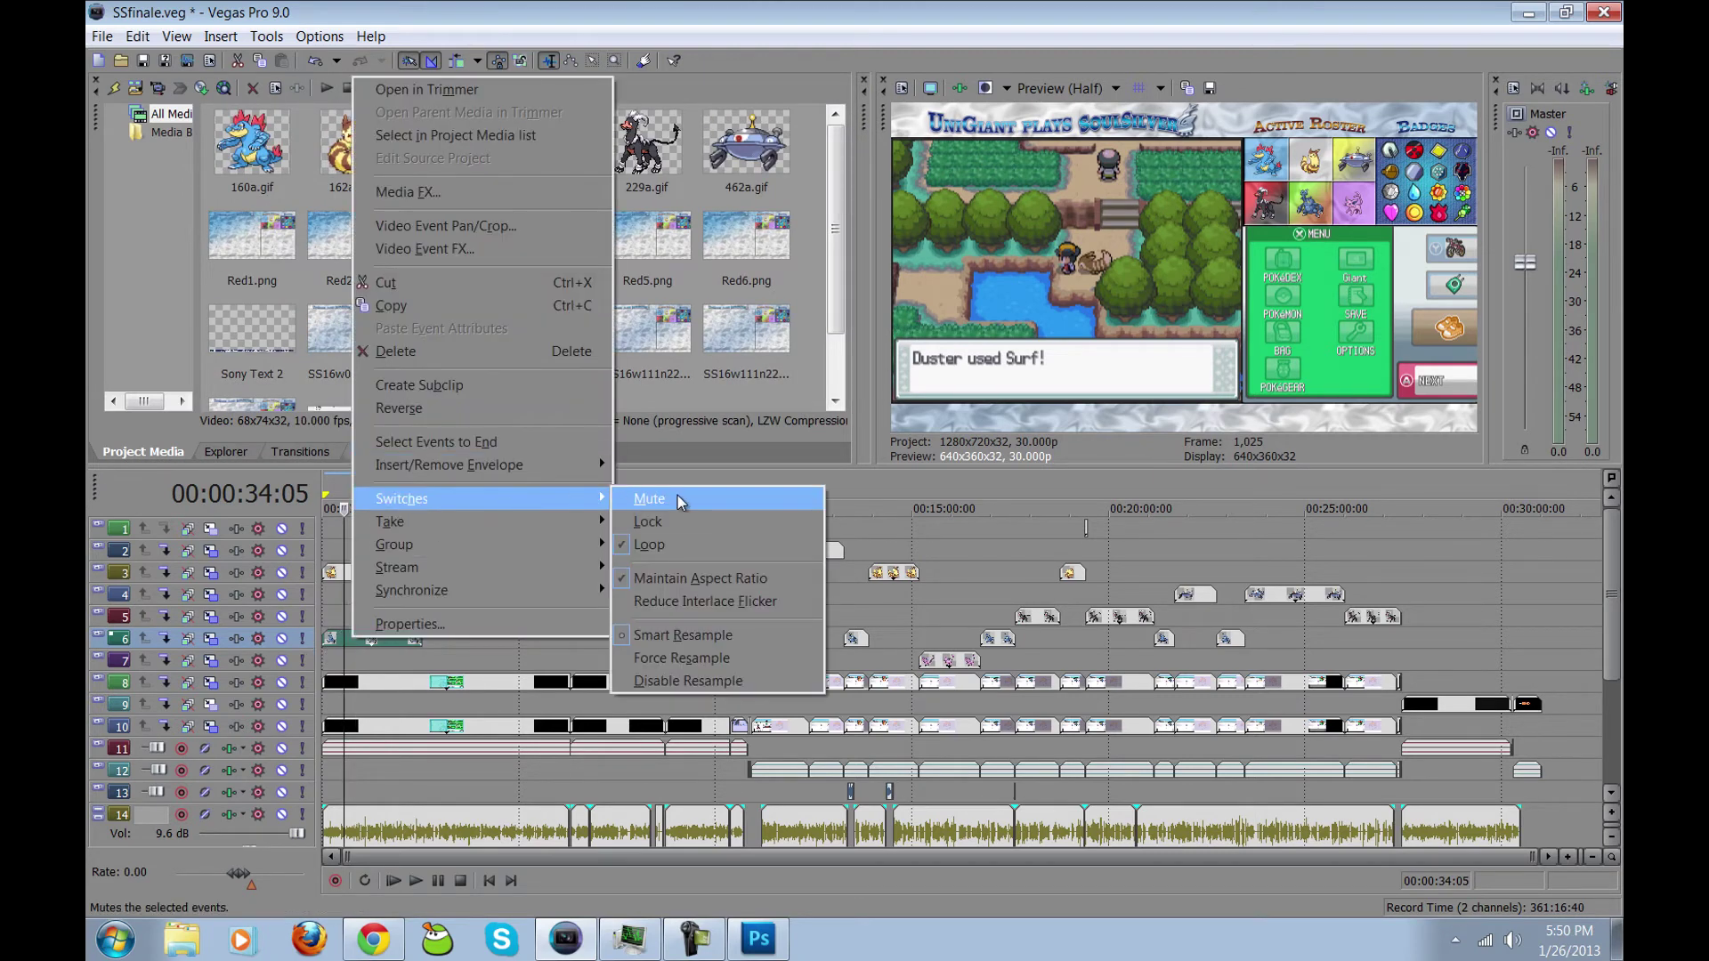
left_click(712, 681)
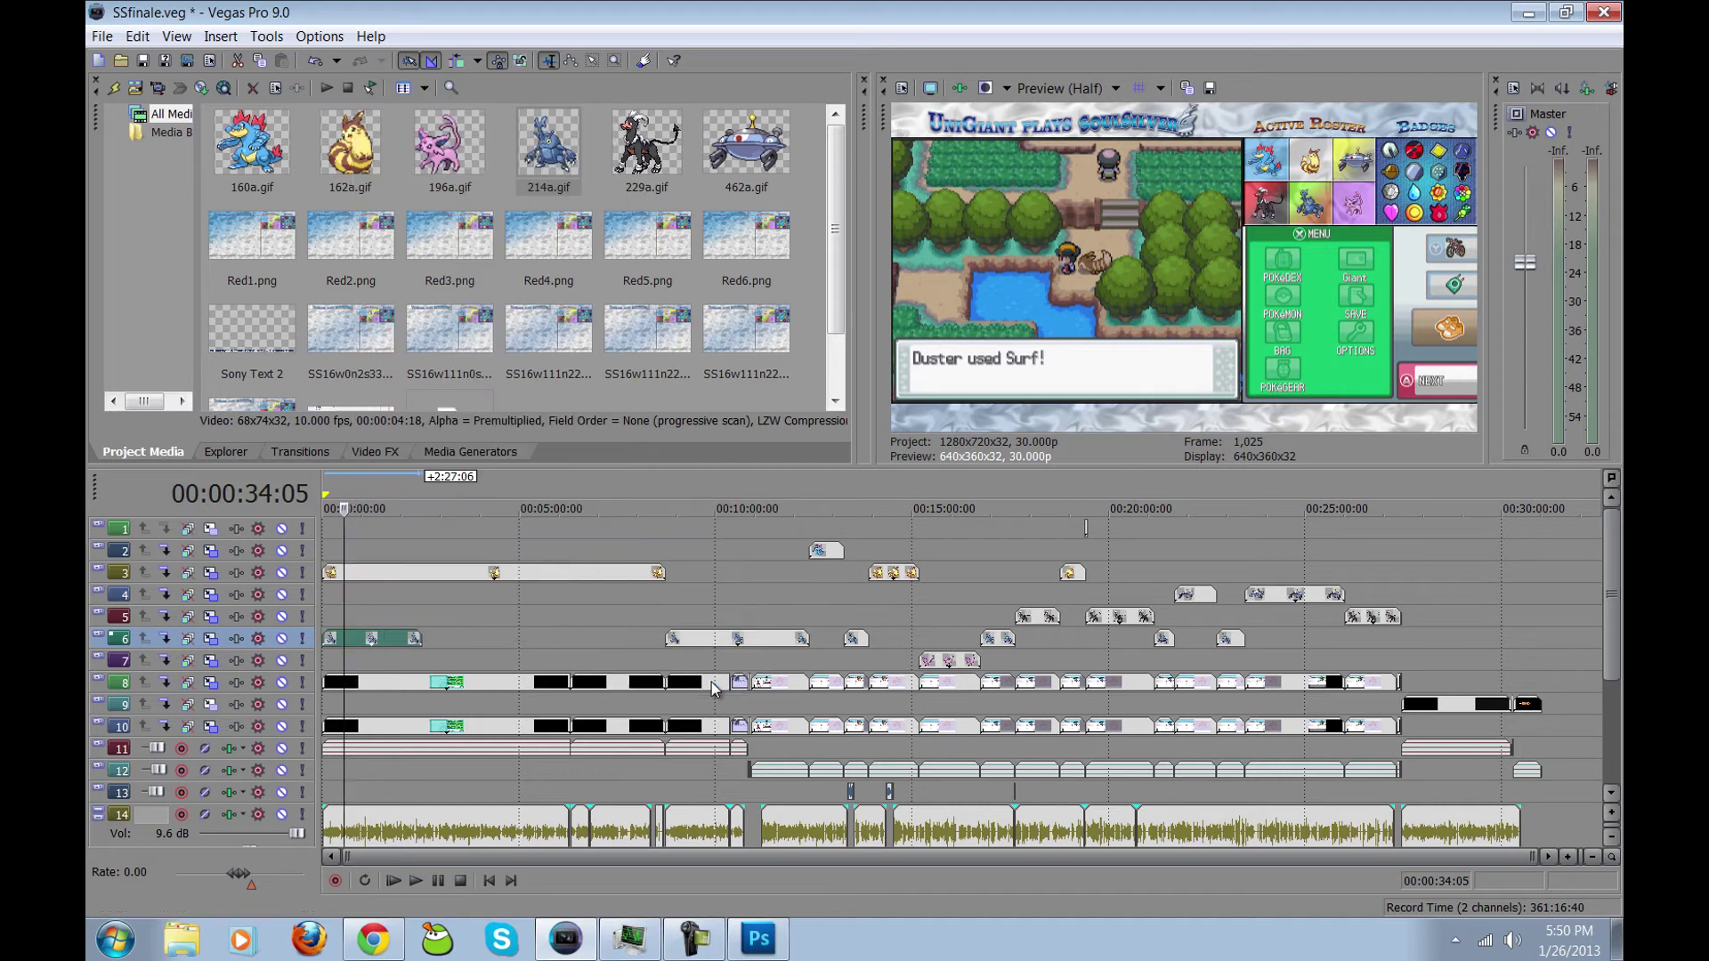
Step: Play back, delete the clips at the start of track 6, and toggle track 3's mute off and on
key("space")
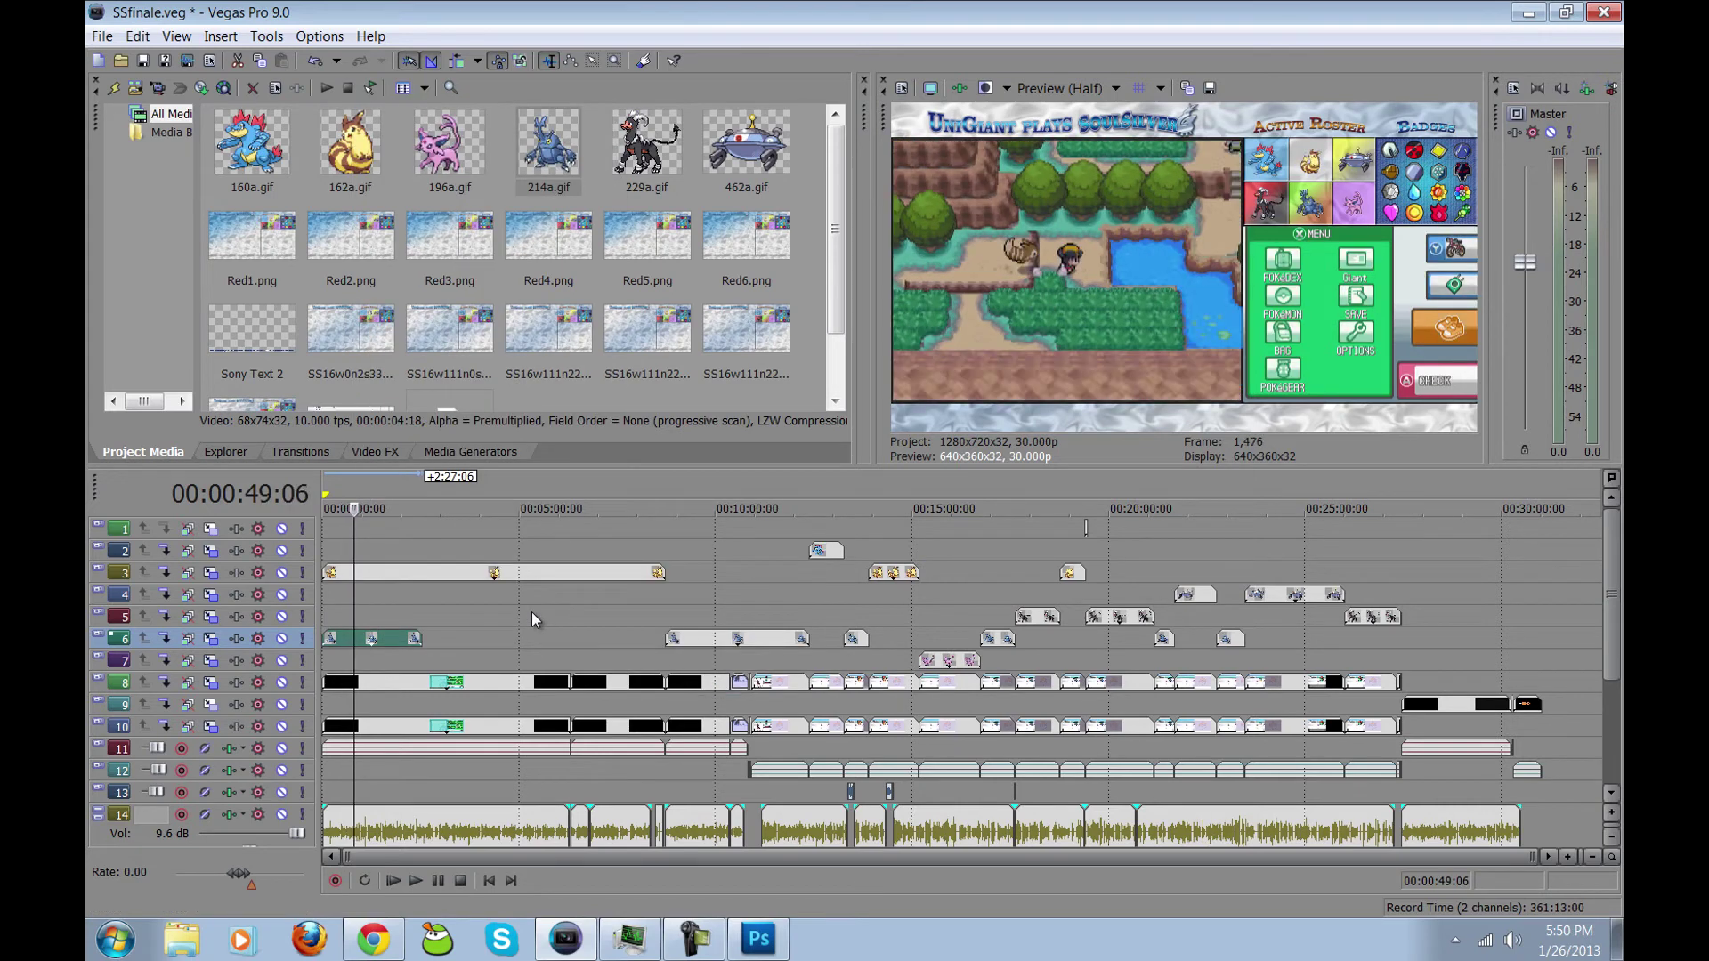
key("Delete")
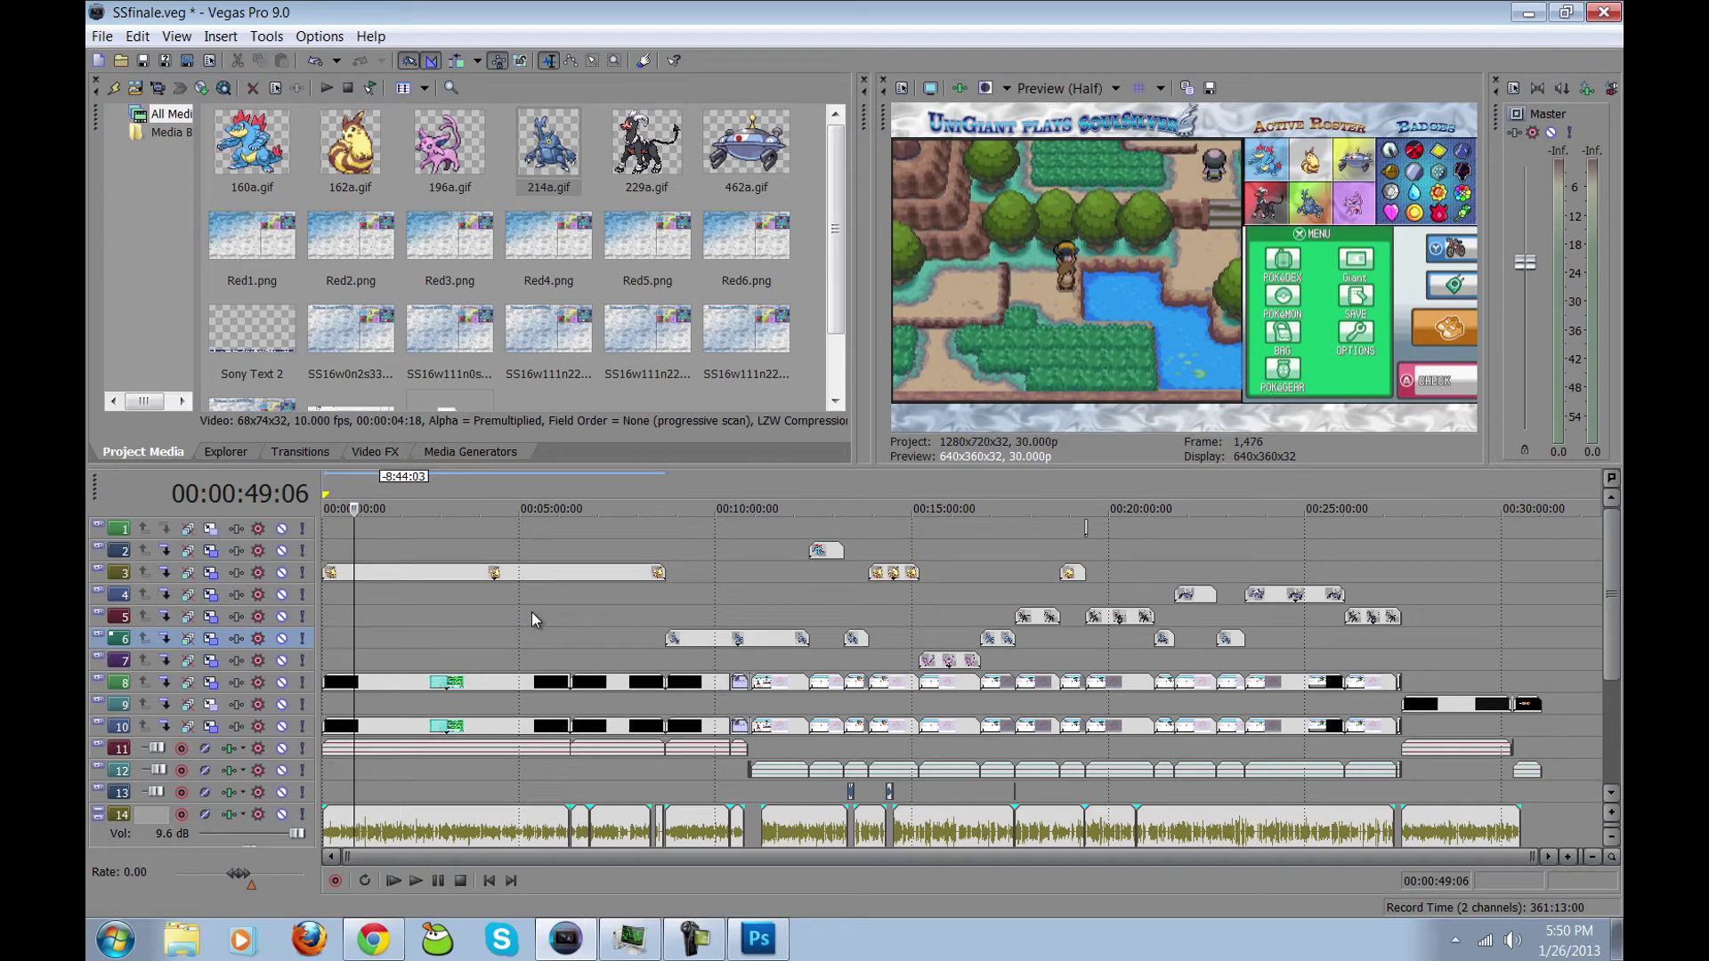
left_click(404, 574)
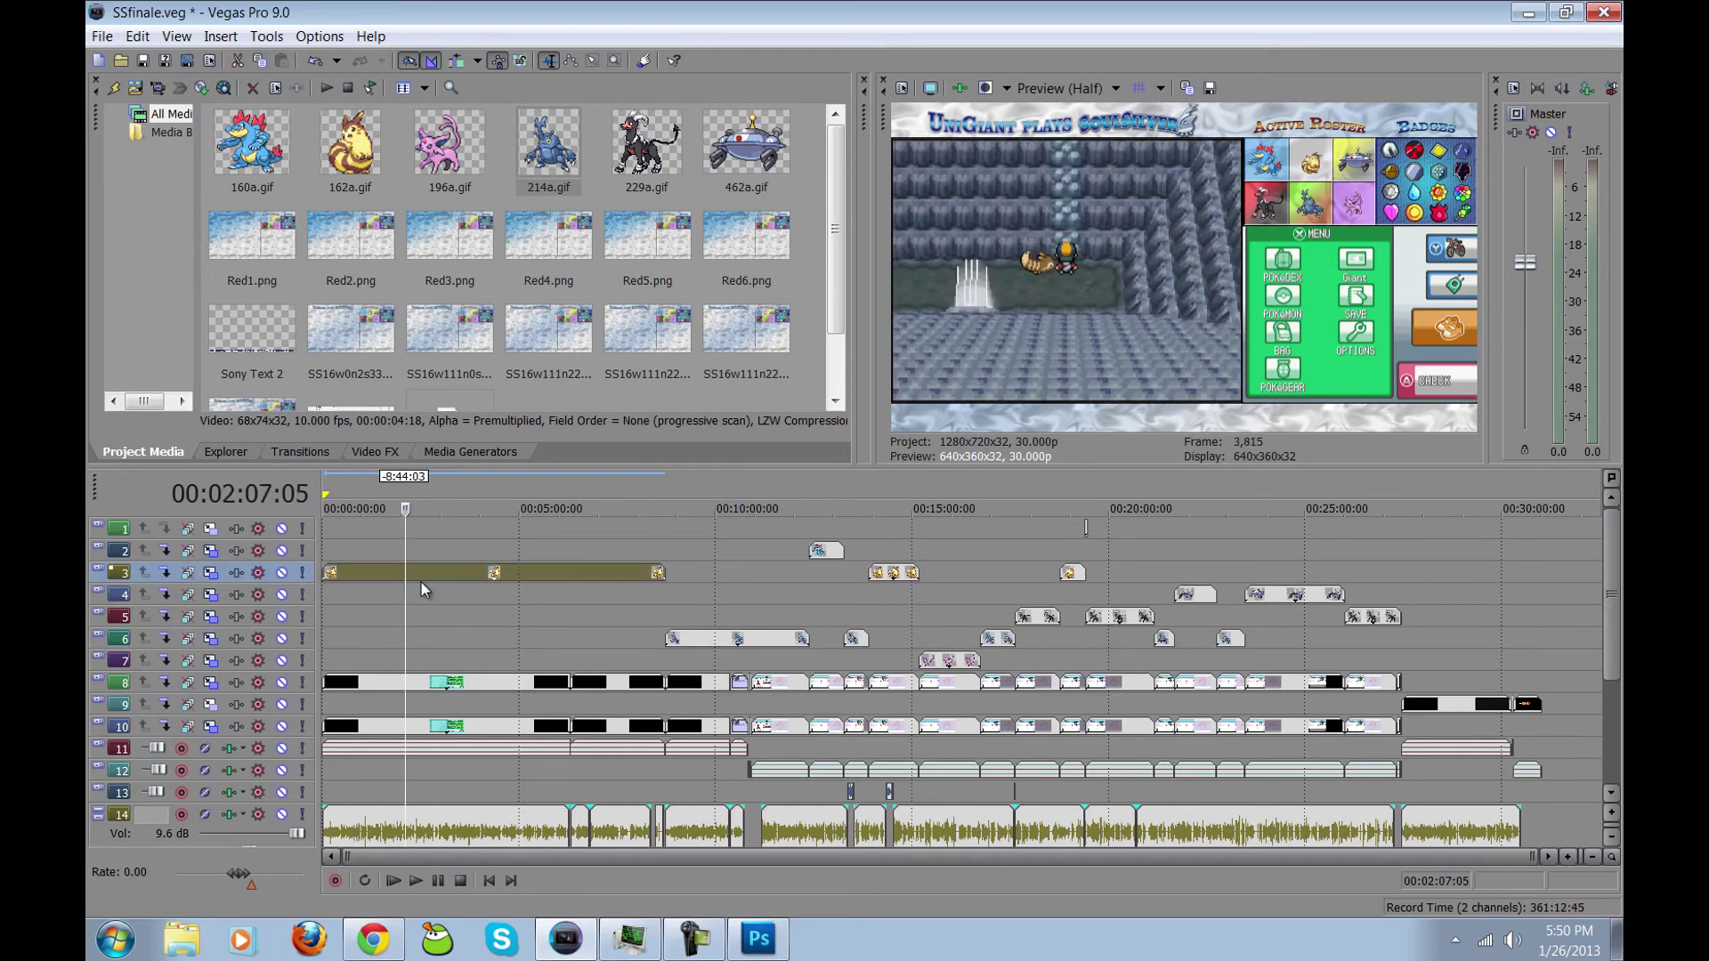
left_click(282, 573)
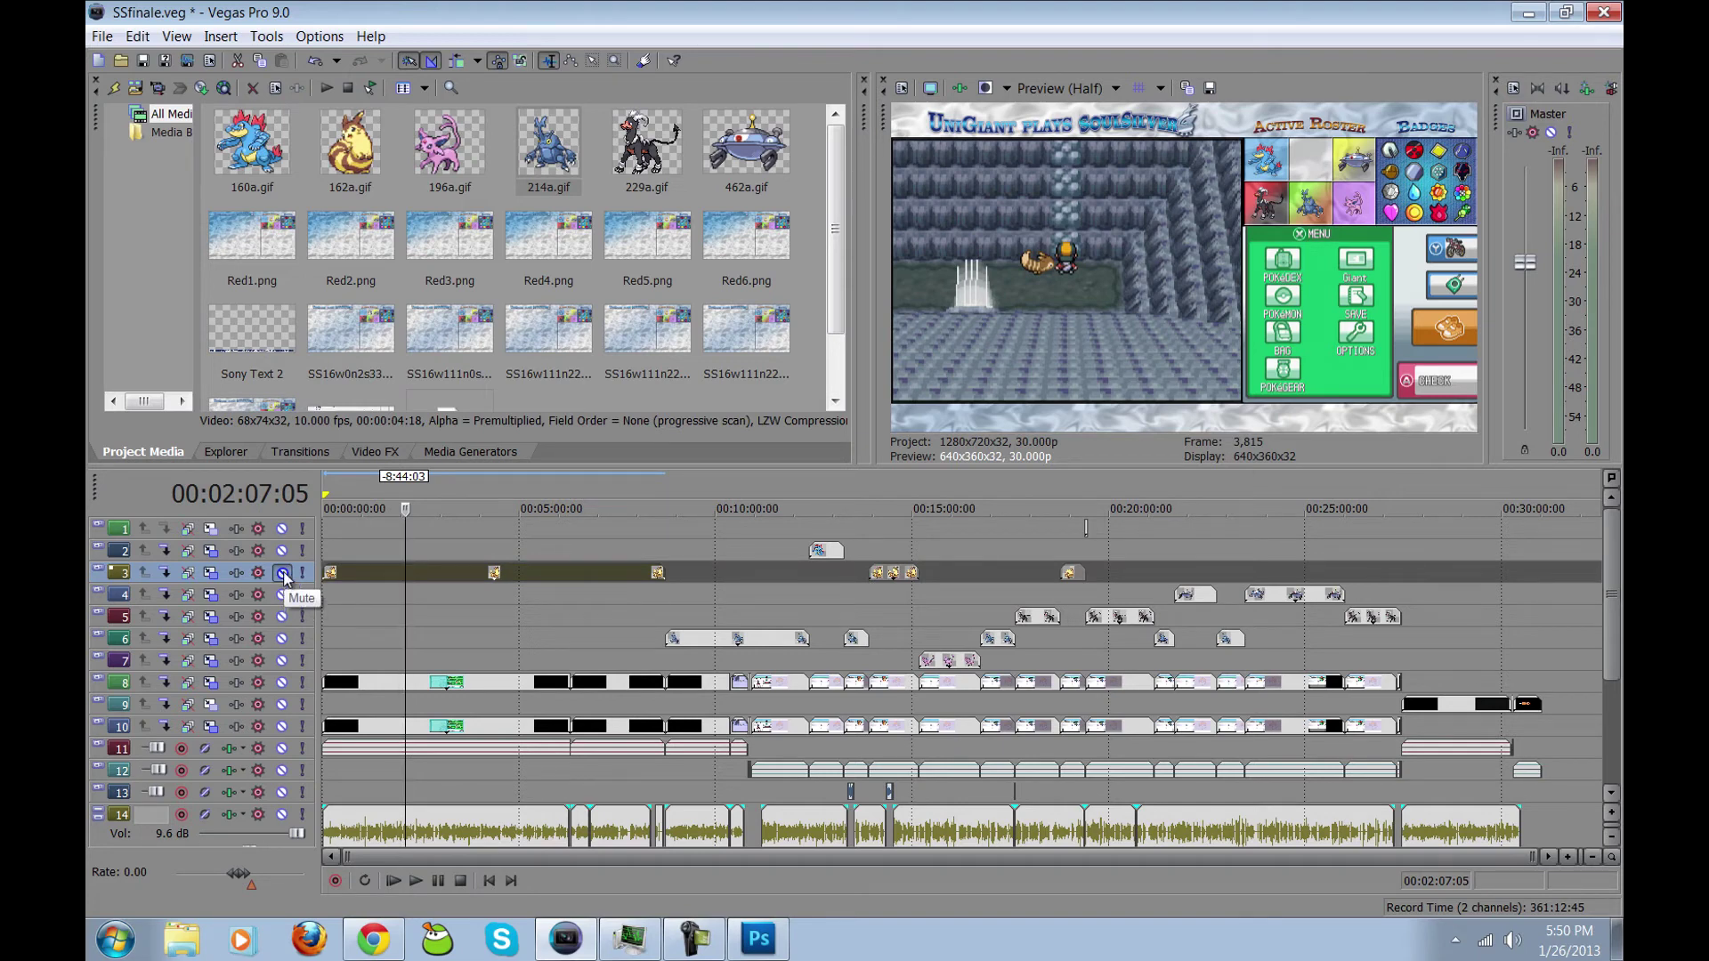
left_click(282, 573)
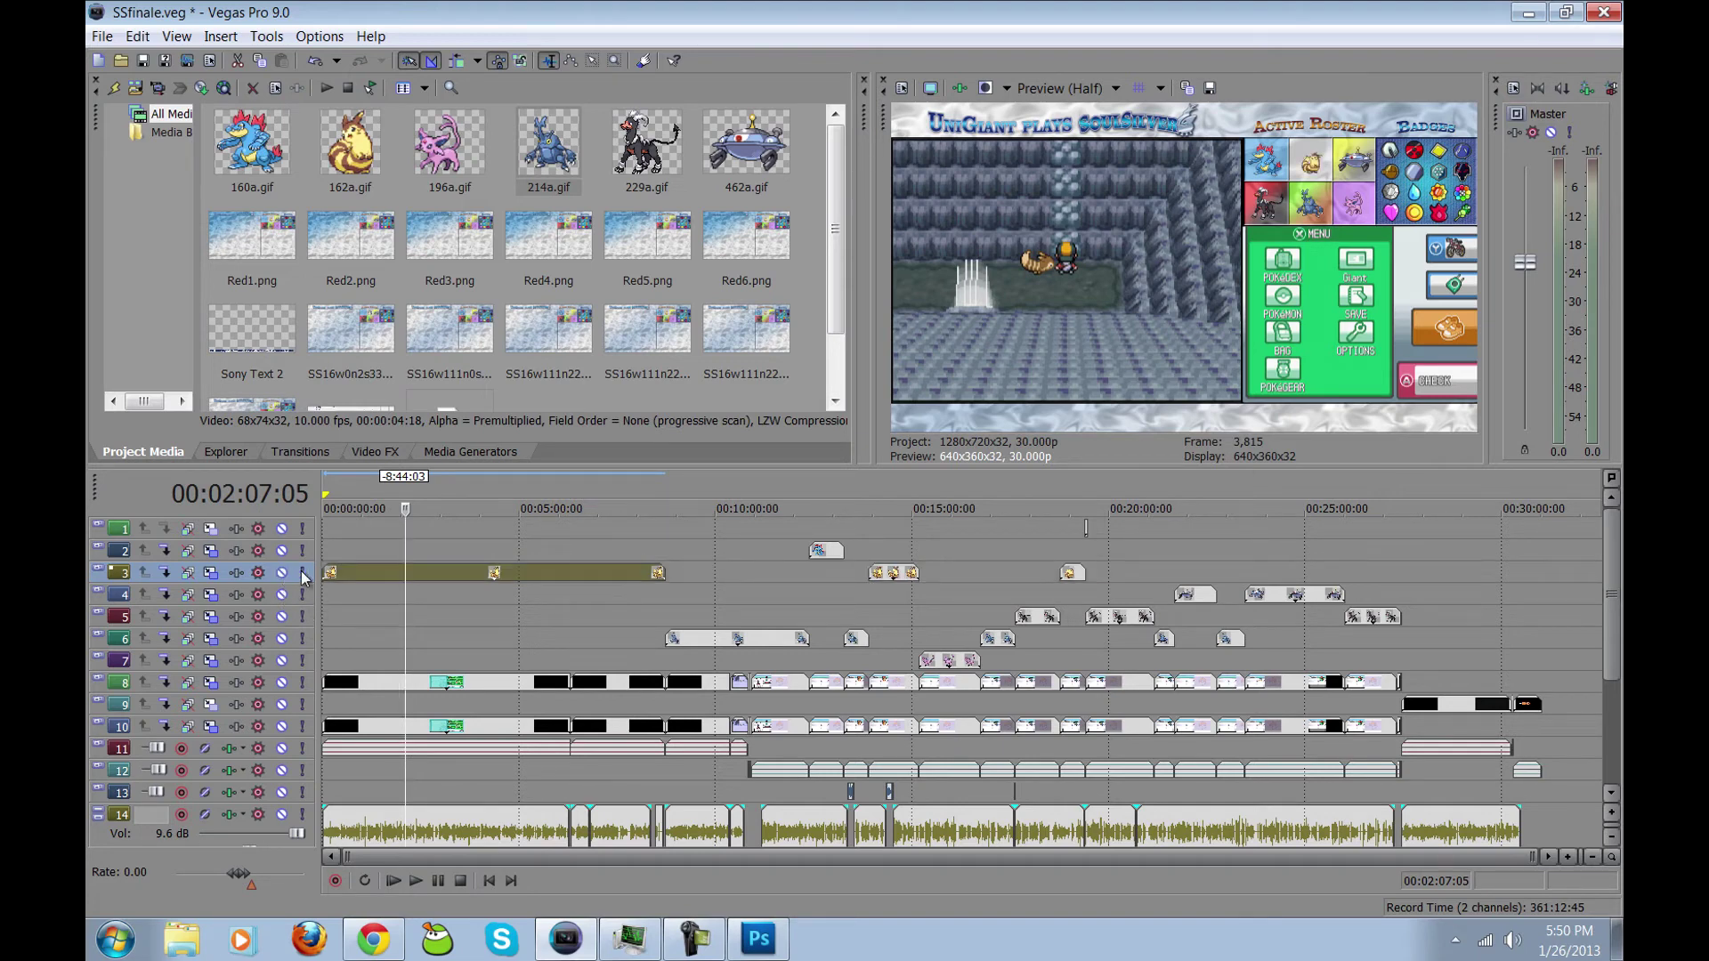
left_click(236, 572)
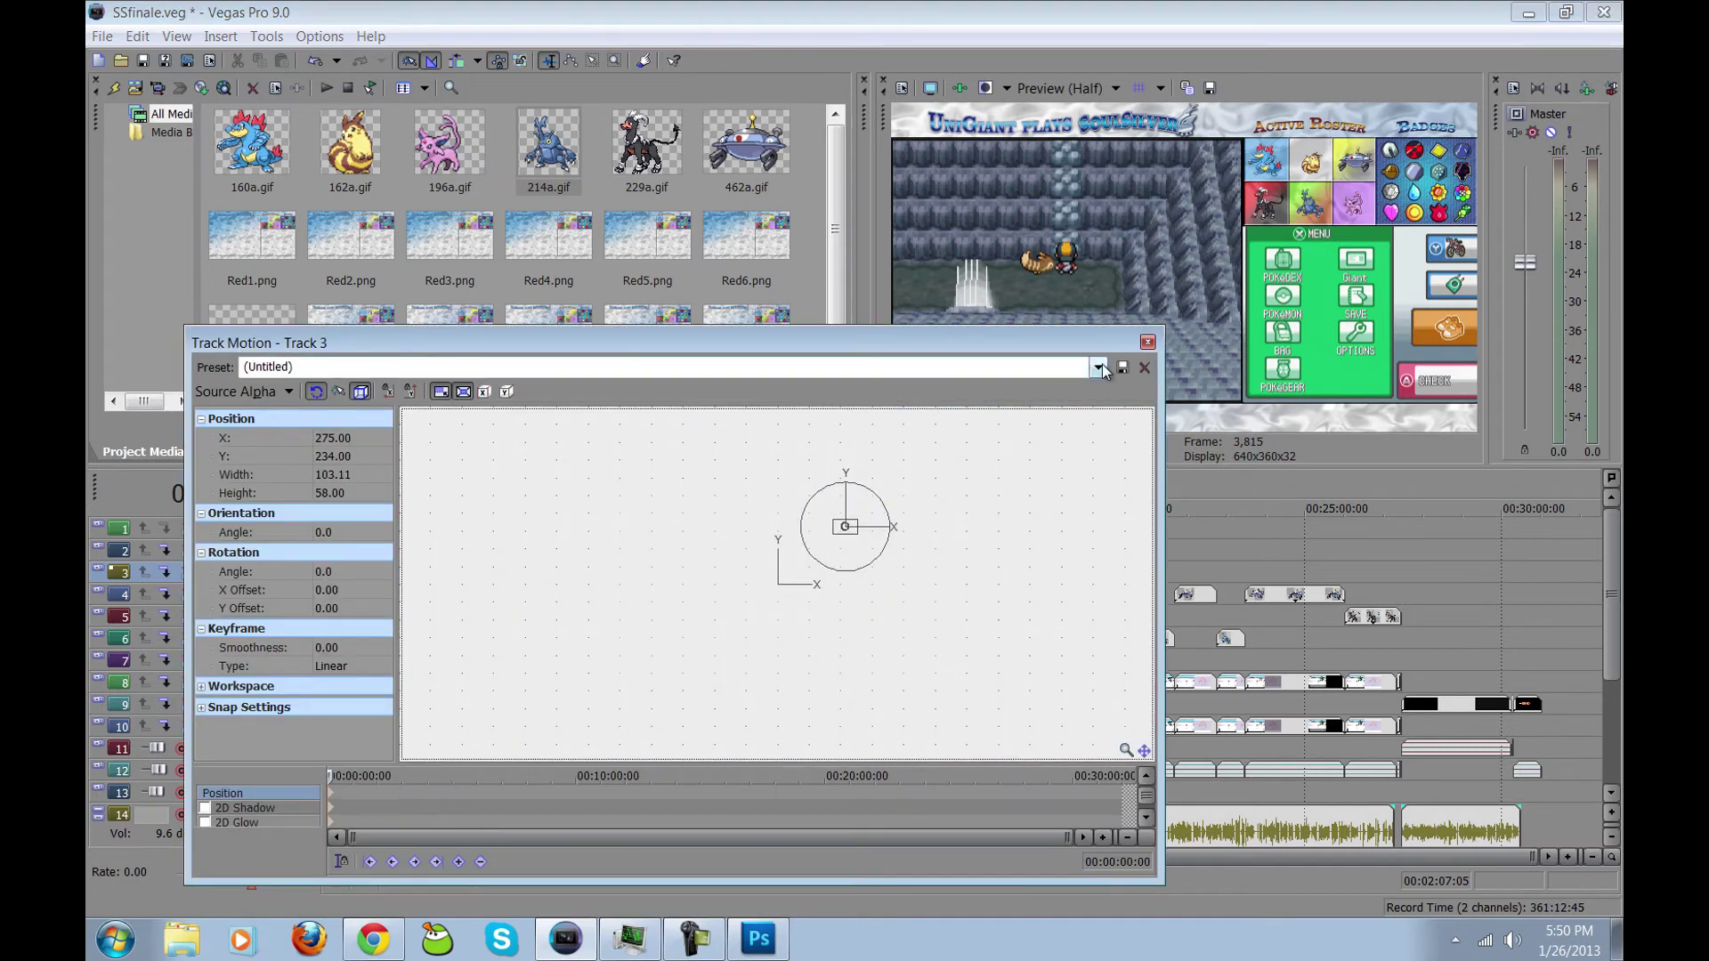
left_click(1099, 367)
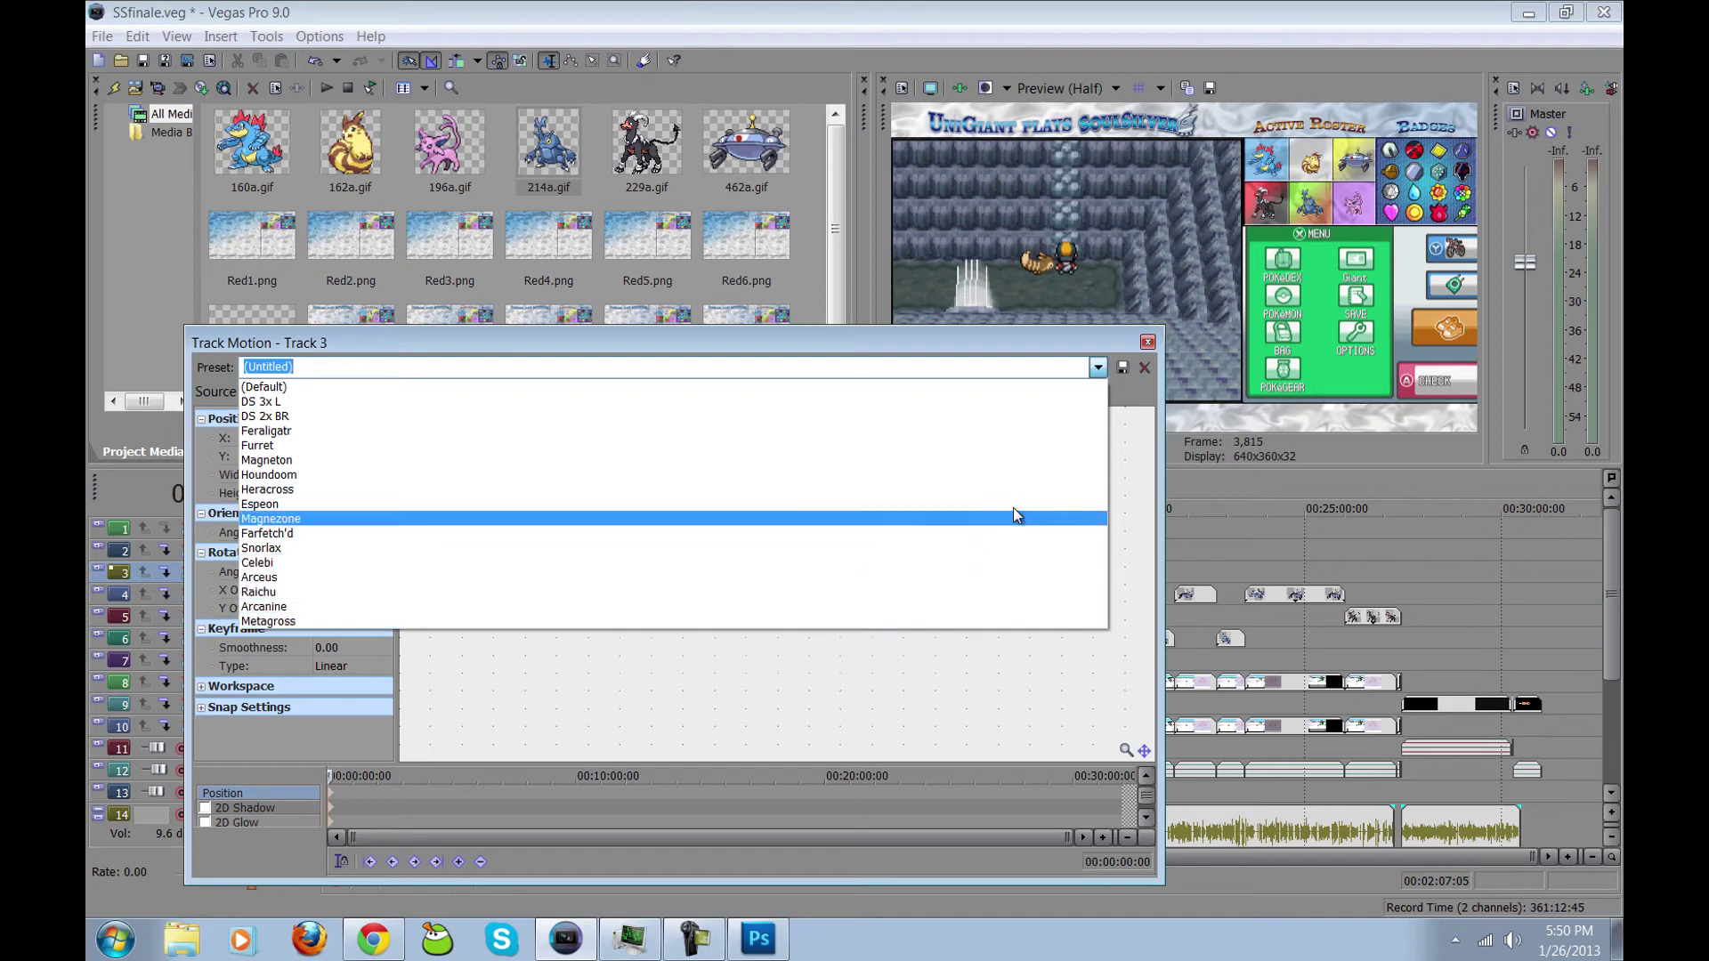
left_click(1147, 344)
left_click(1147, 343)
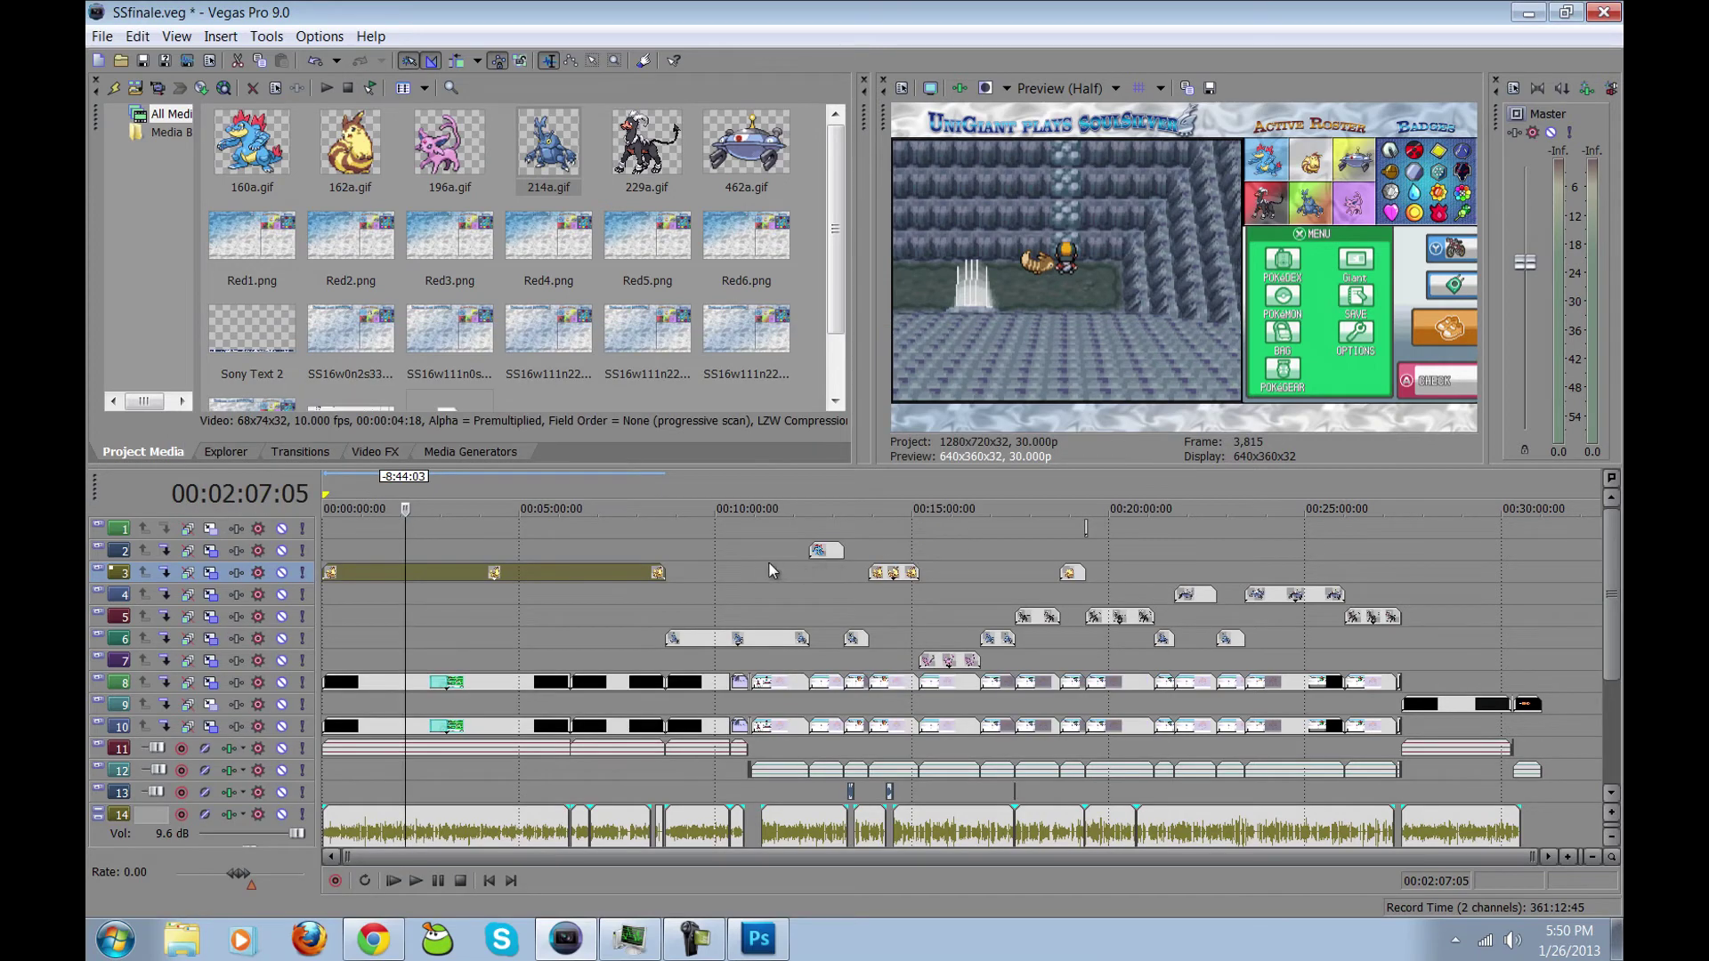
left_click(723, 548)
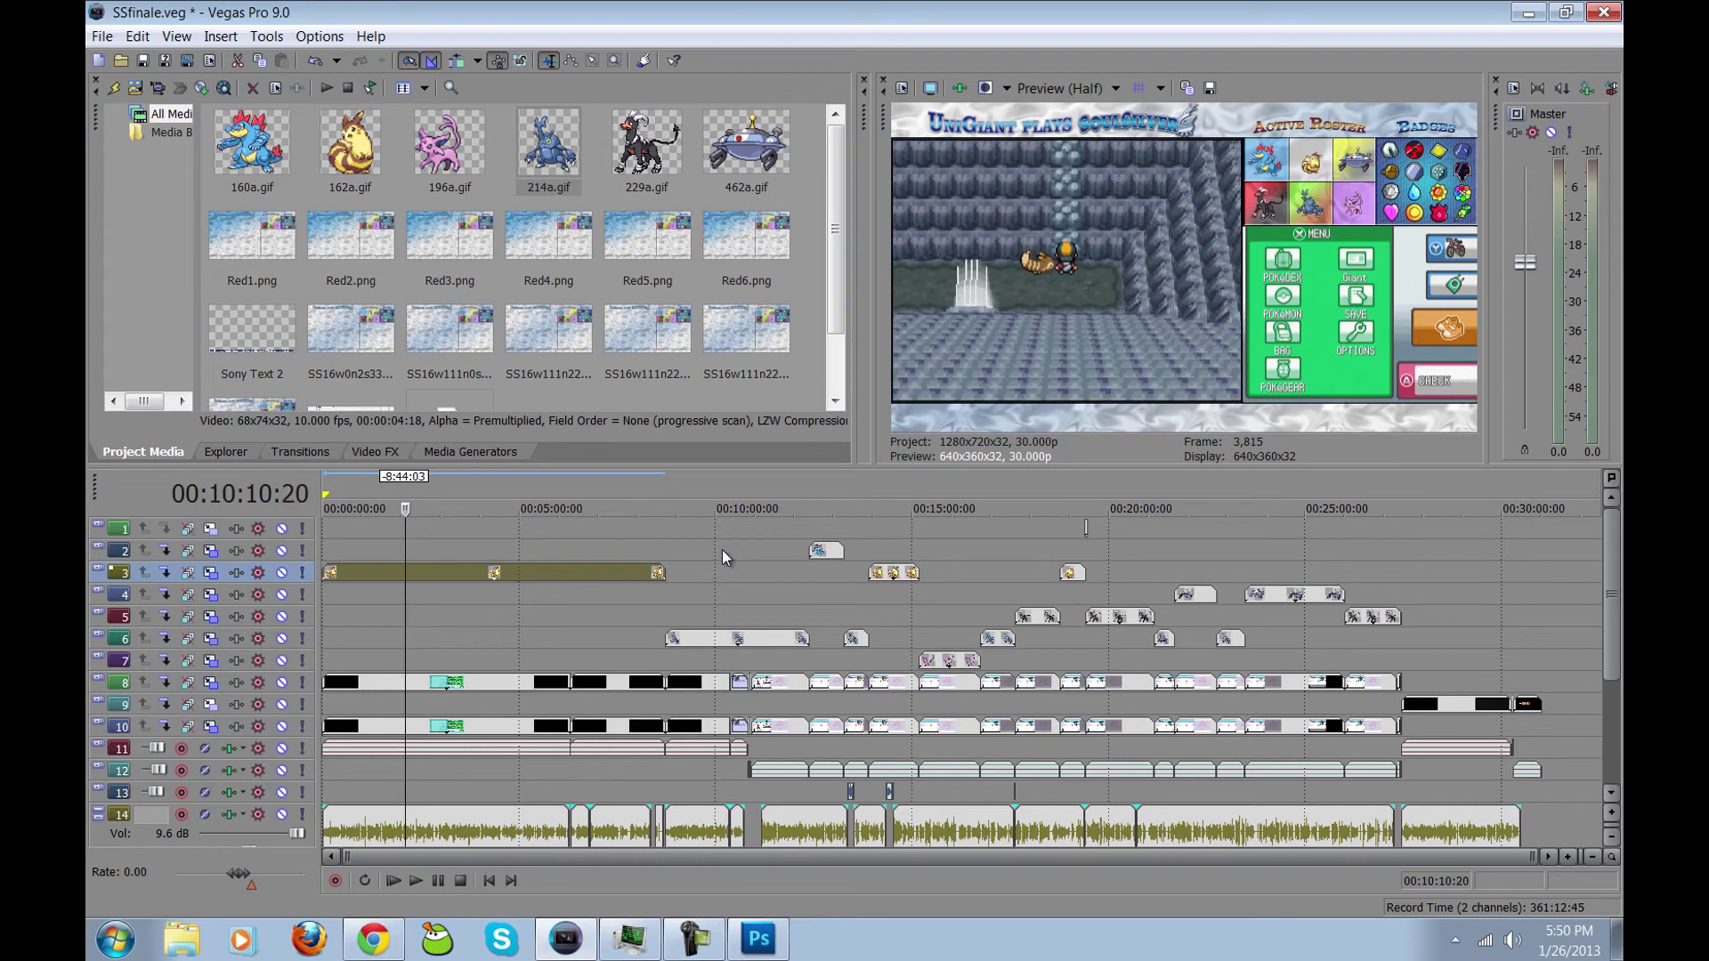
left_click(773, 548)
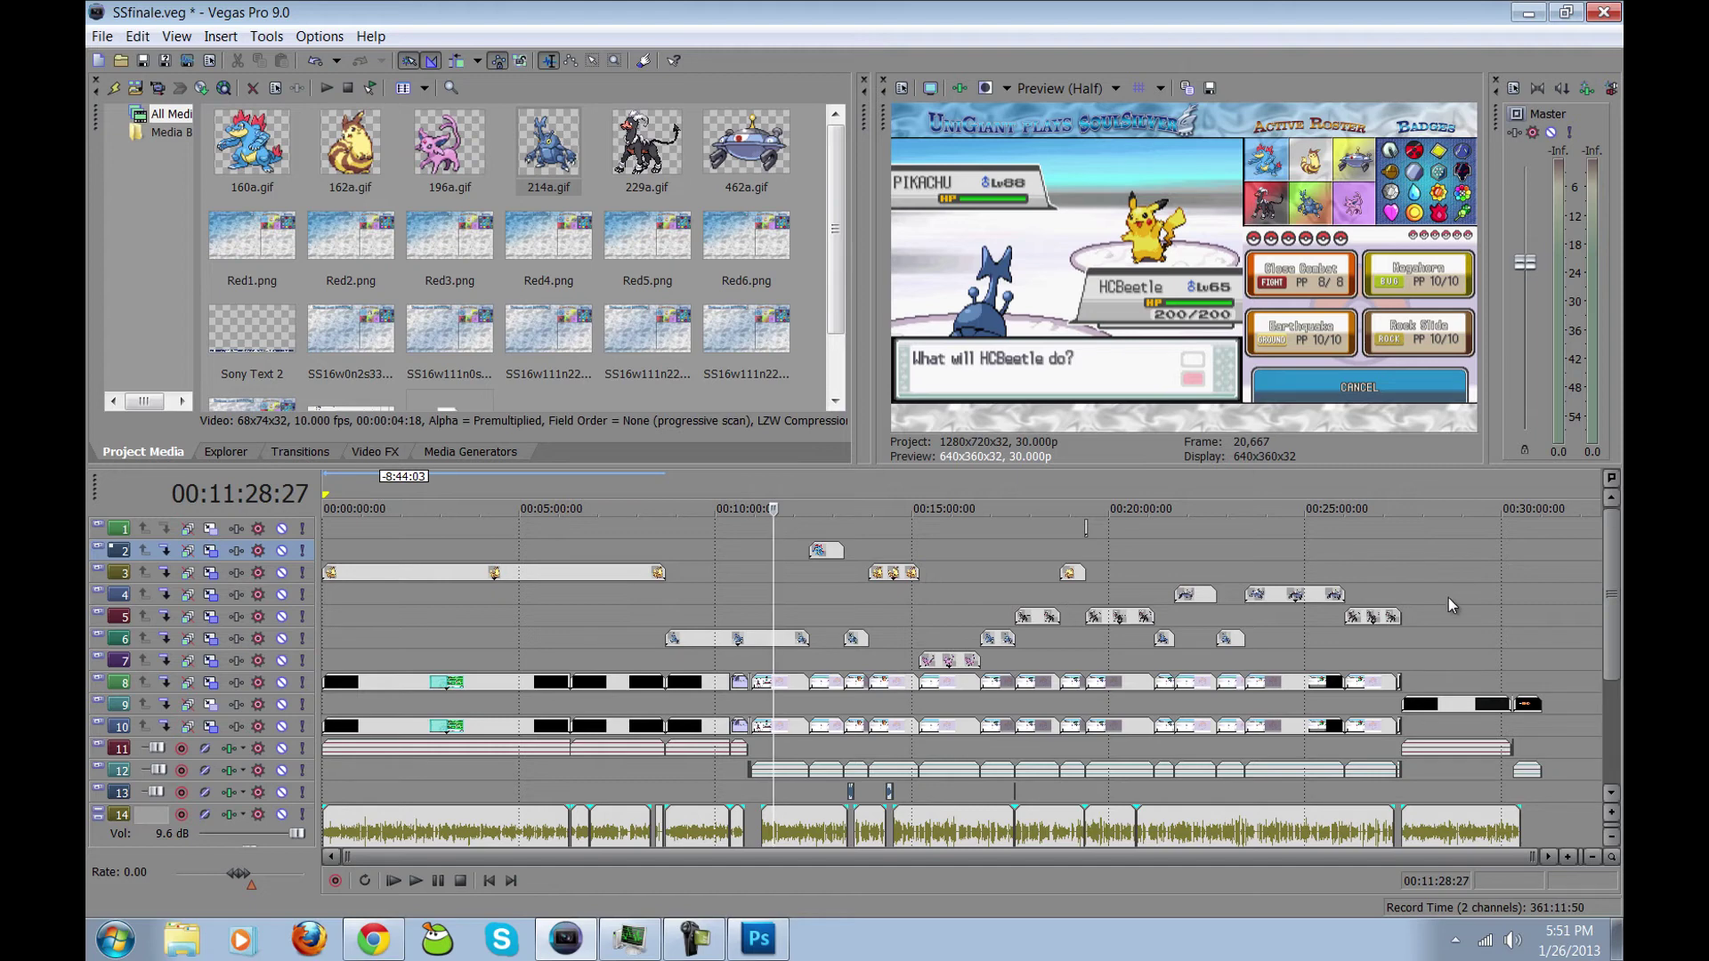
left_click(1456, 598)
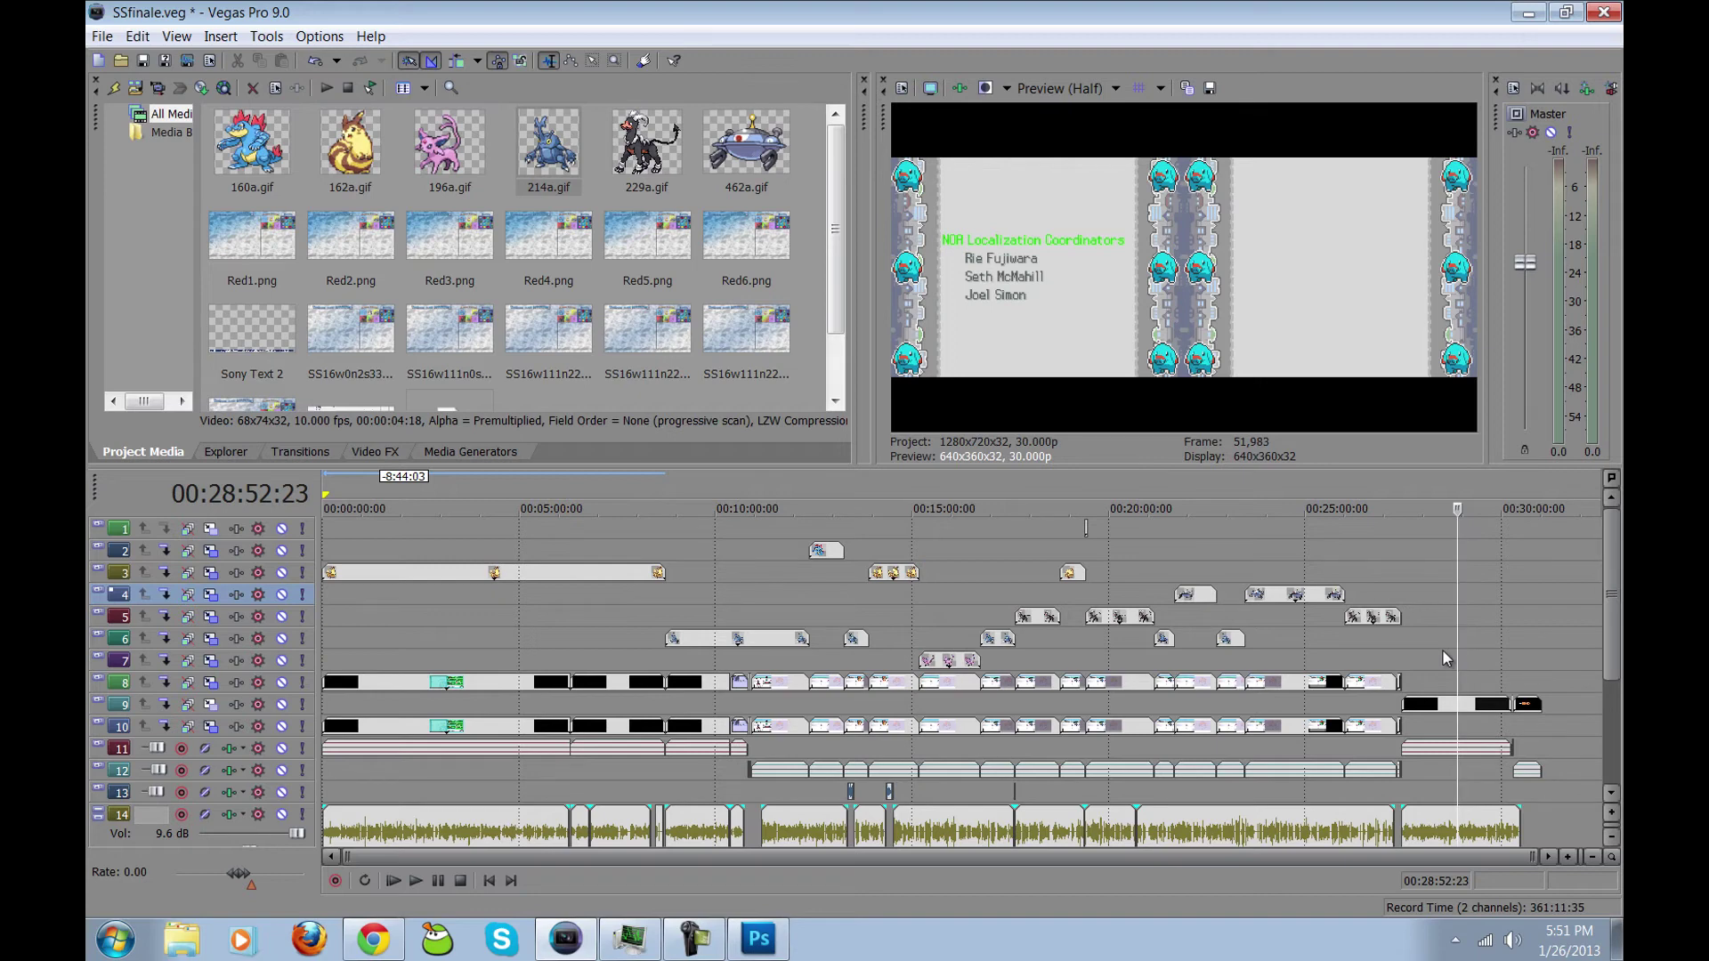
left_click(1289, 566)
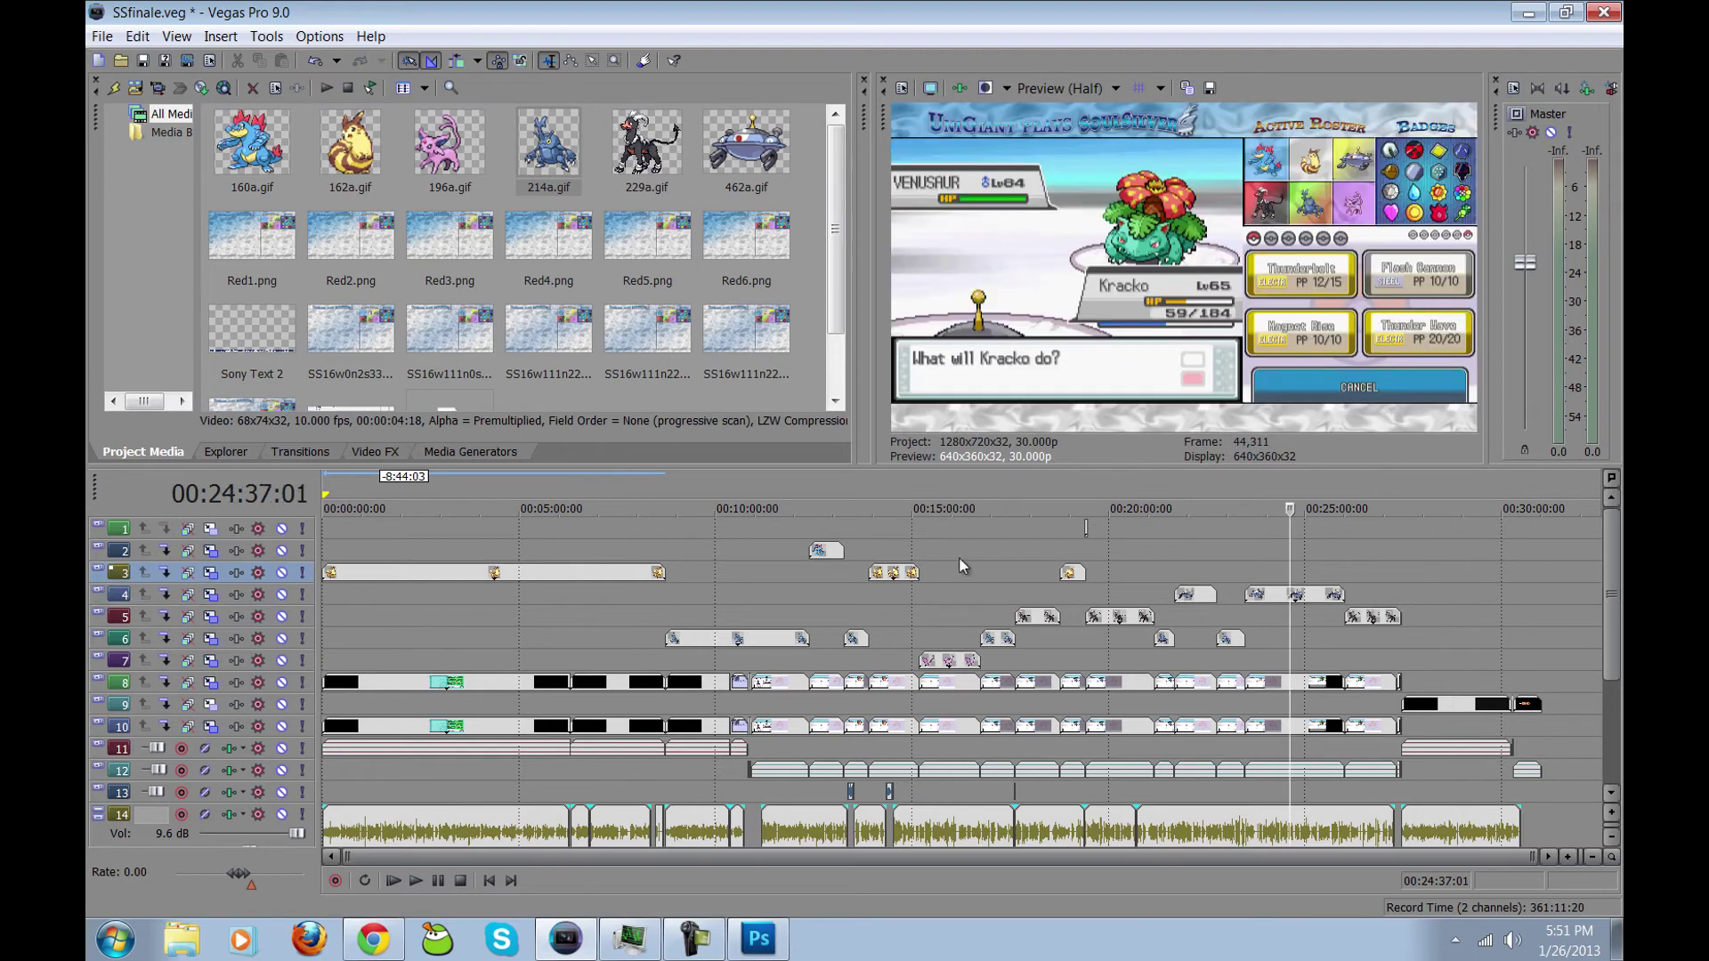
left_click(758, 939)
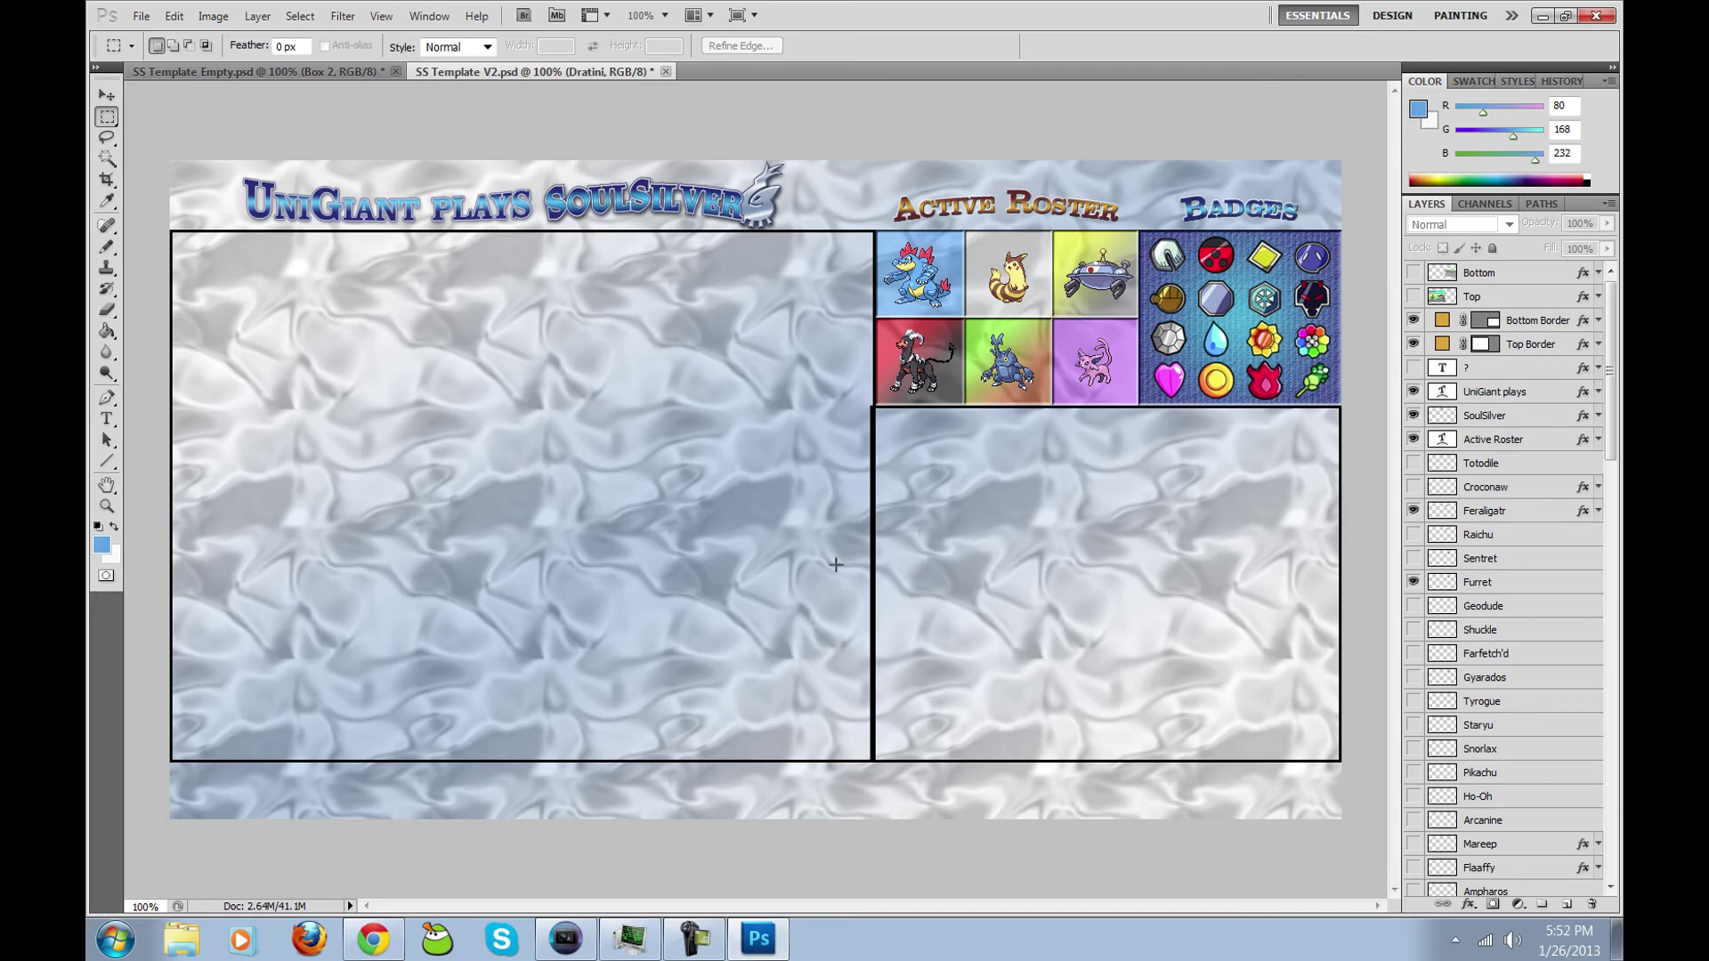
left_click(566, 938)
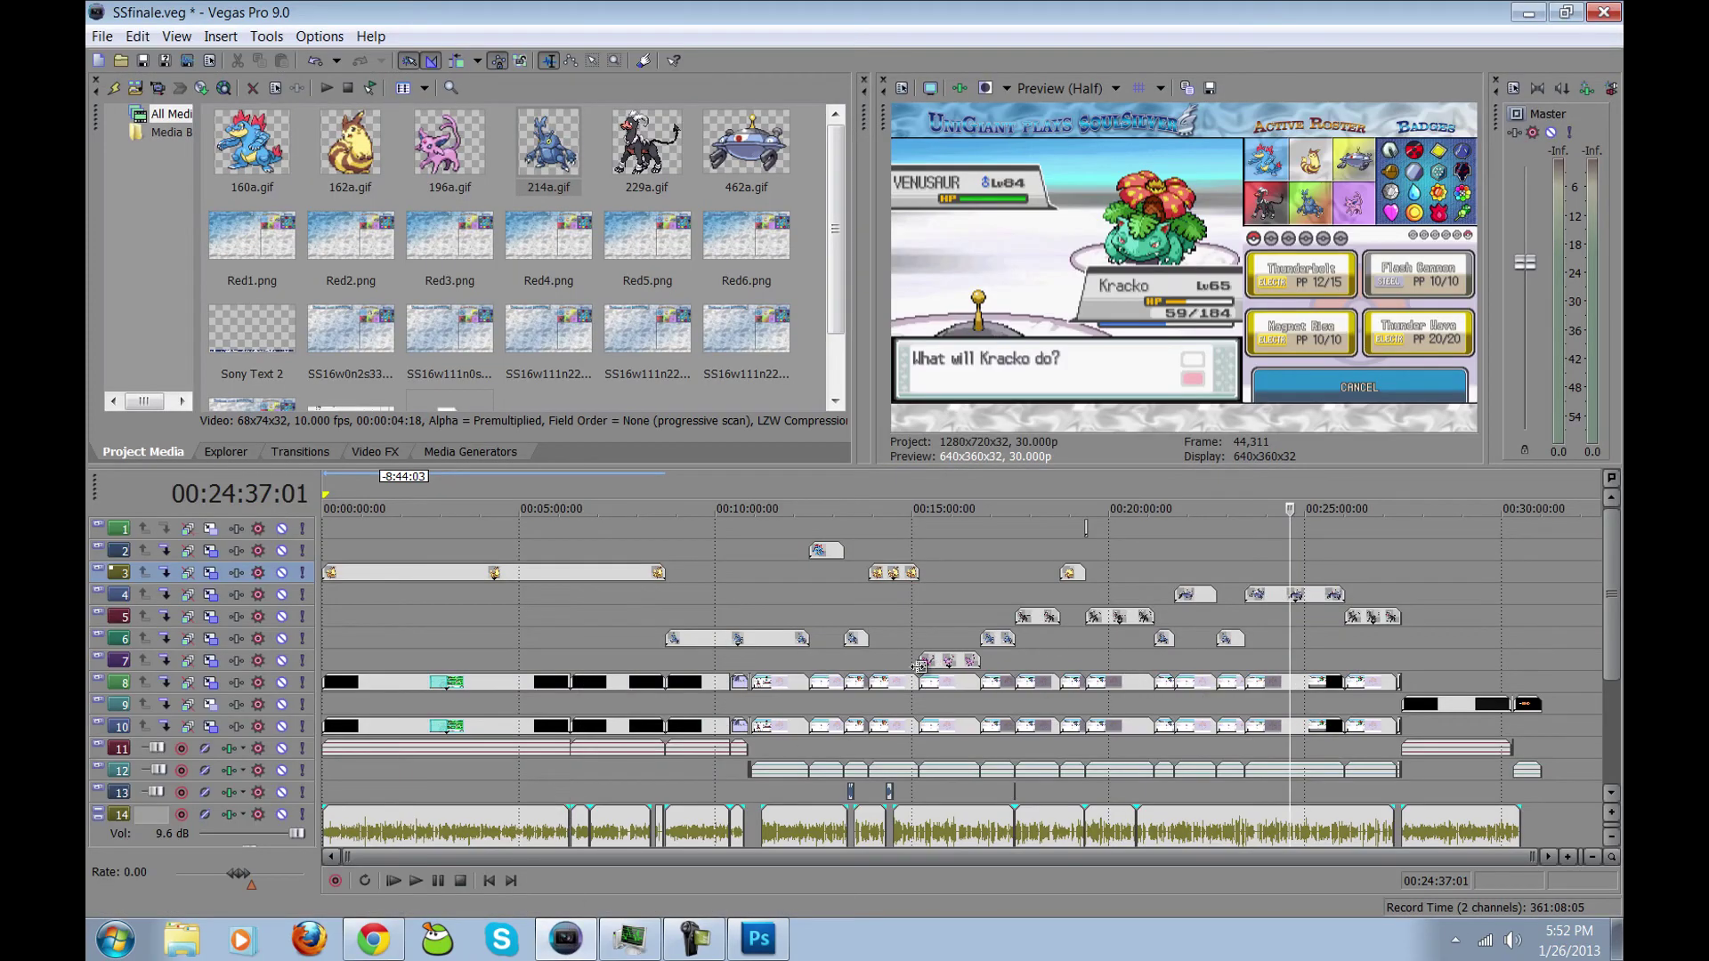
Step: Mute sprite tracks 7 through 1
left_click(612, 623)
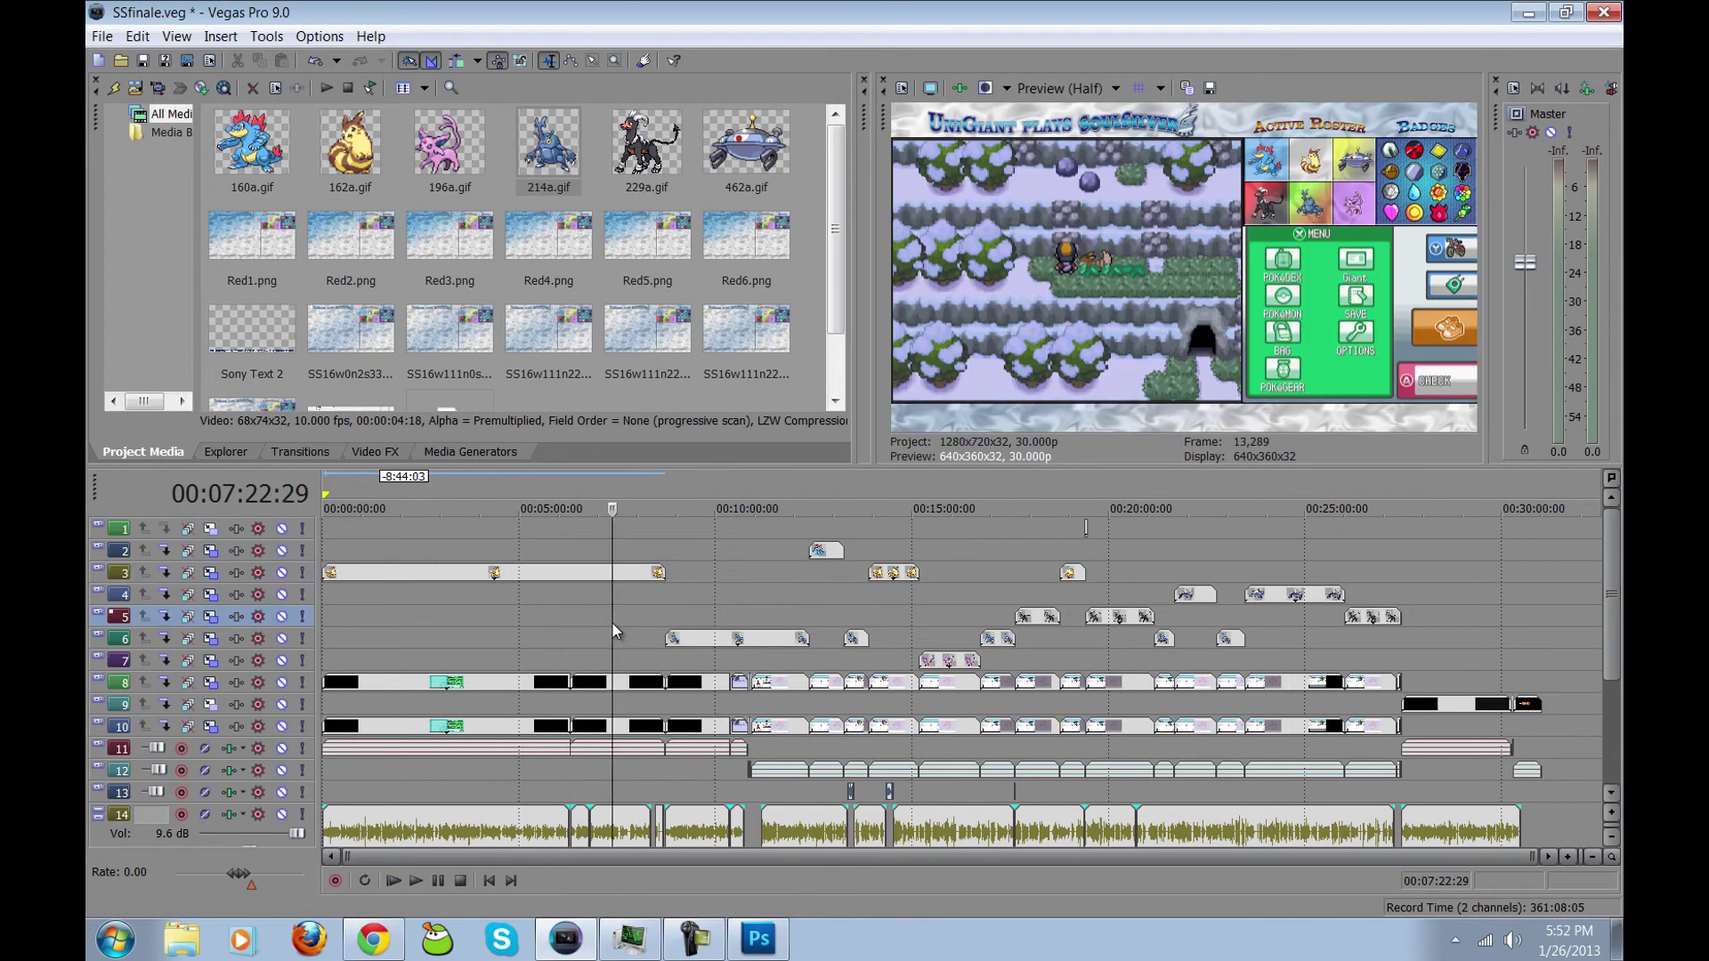
left_click(282, 660)
left_click(282, 638)
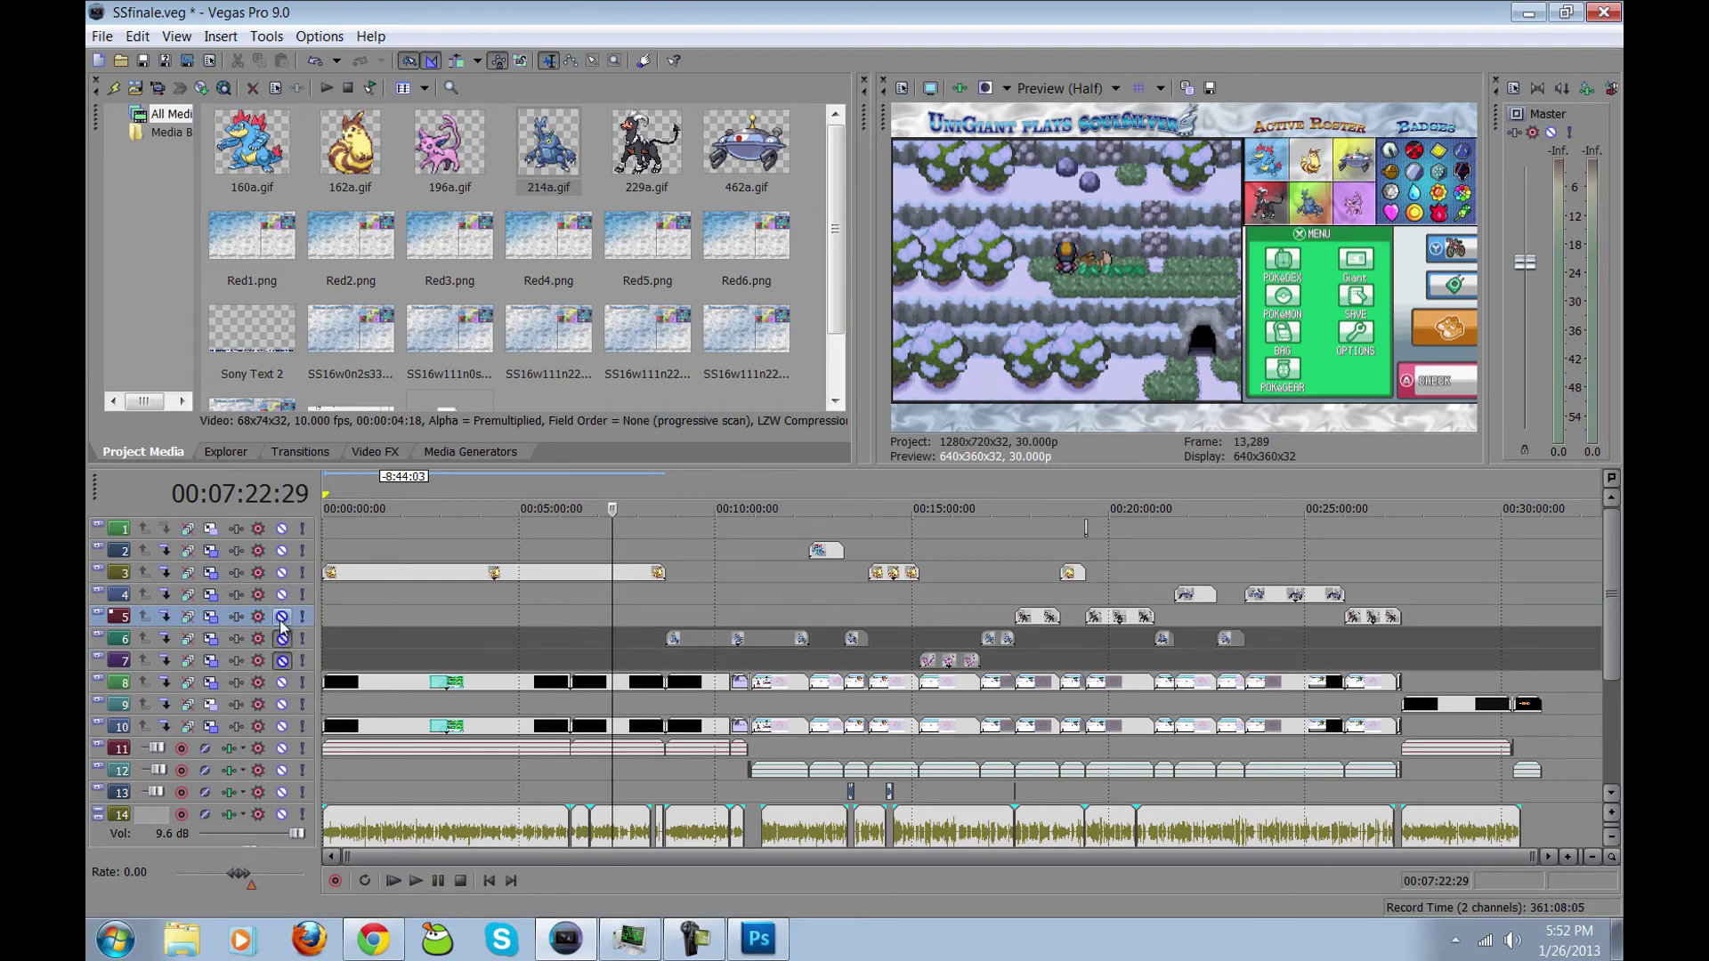
left_click(282, 615)
left_click(282, 593)
left_click(282, 572)
left_click(282, 550)
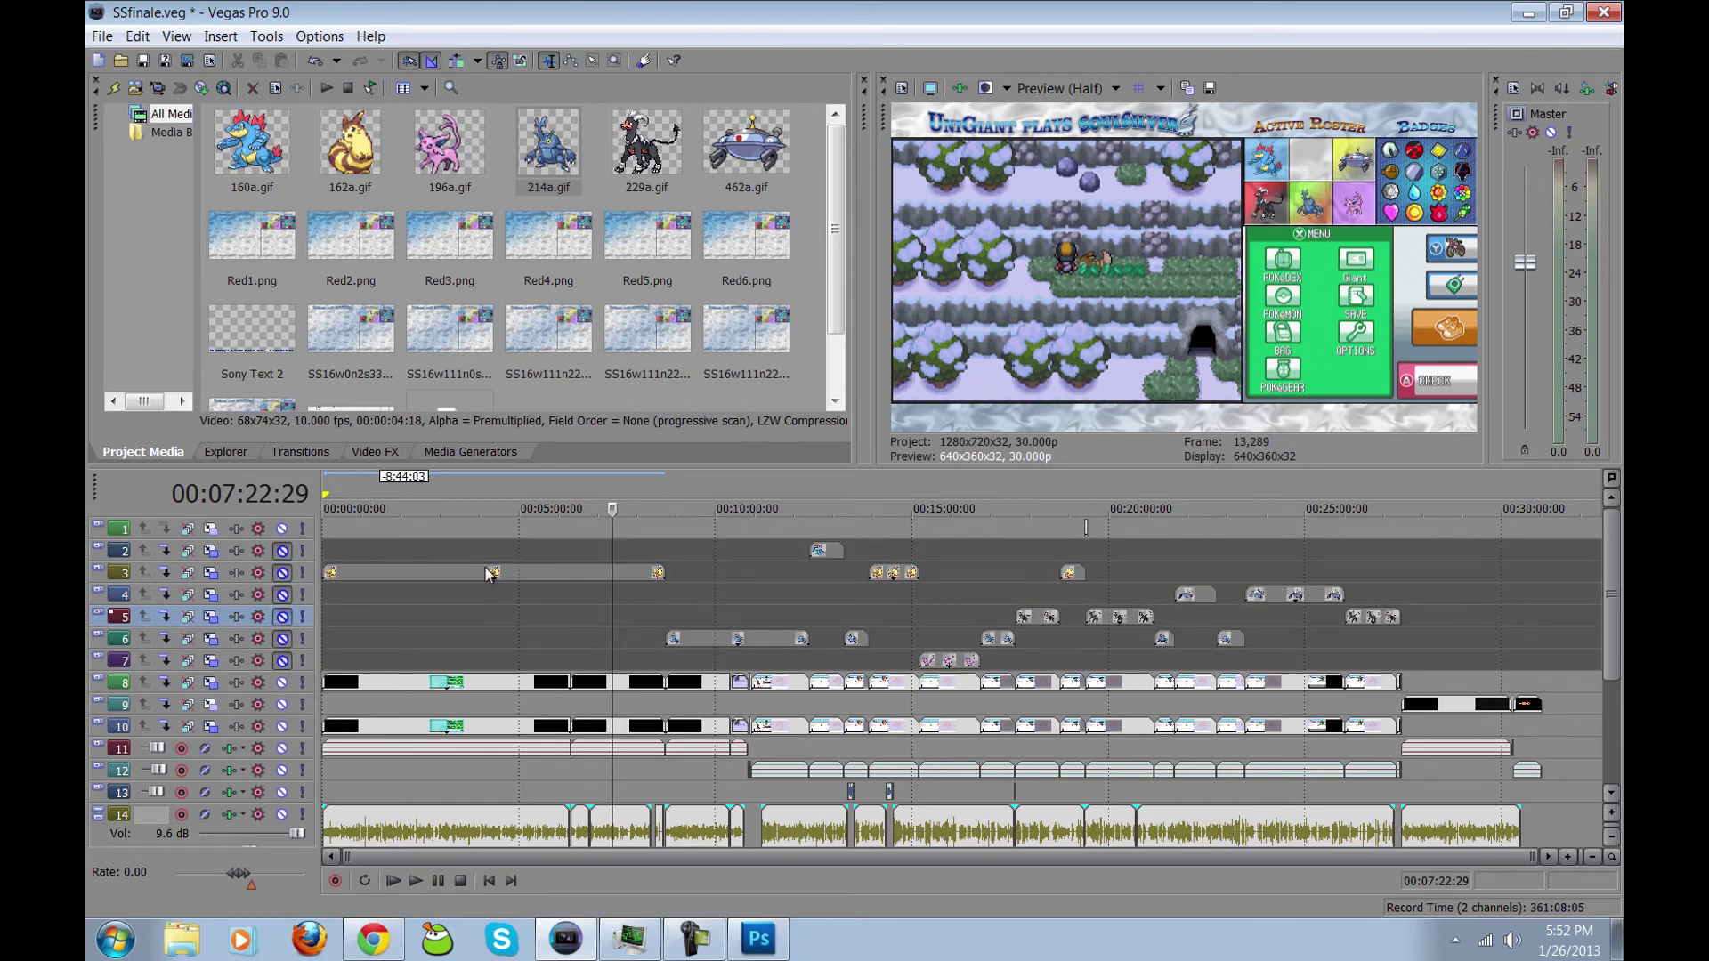
left_click(282, 529)
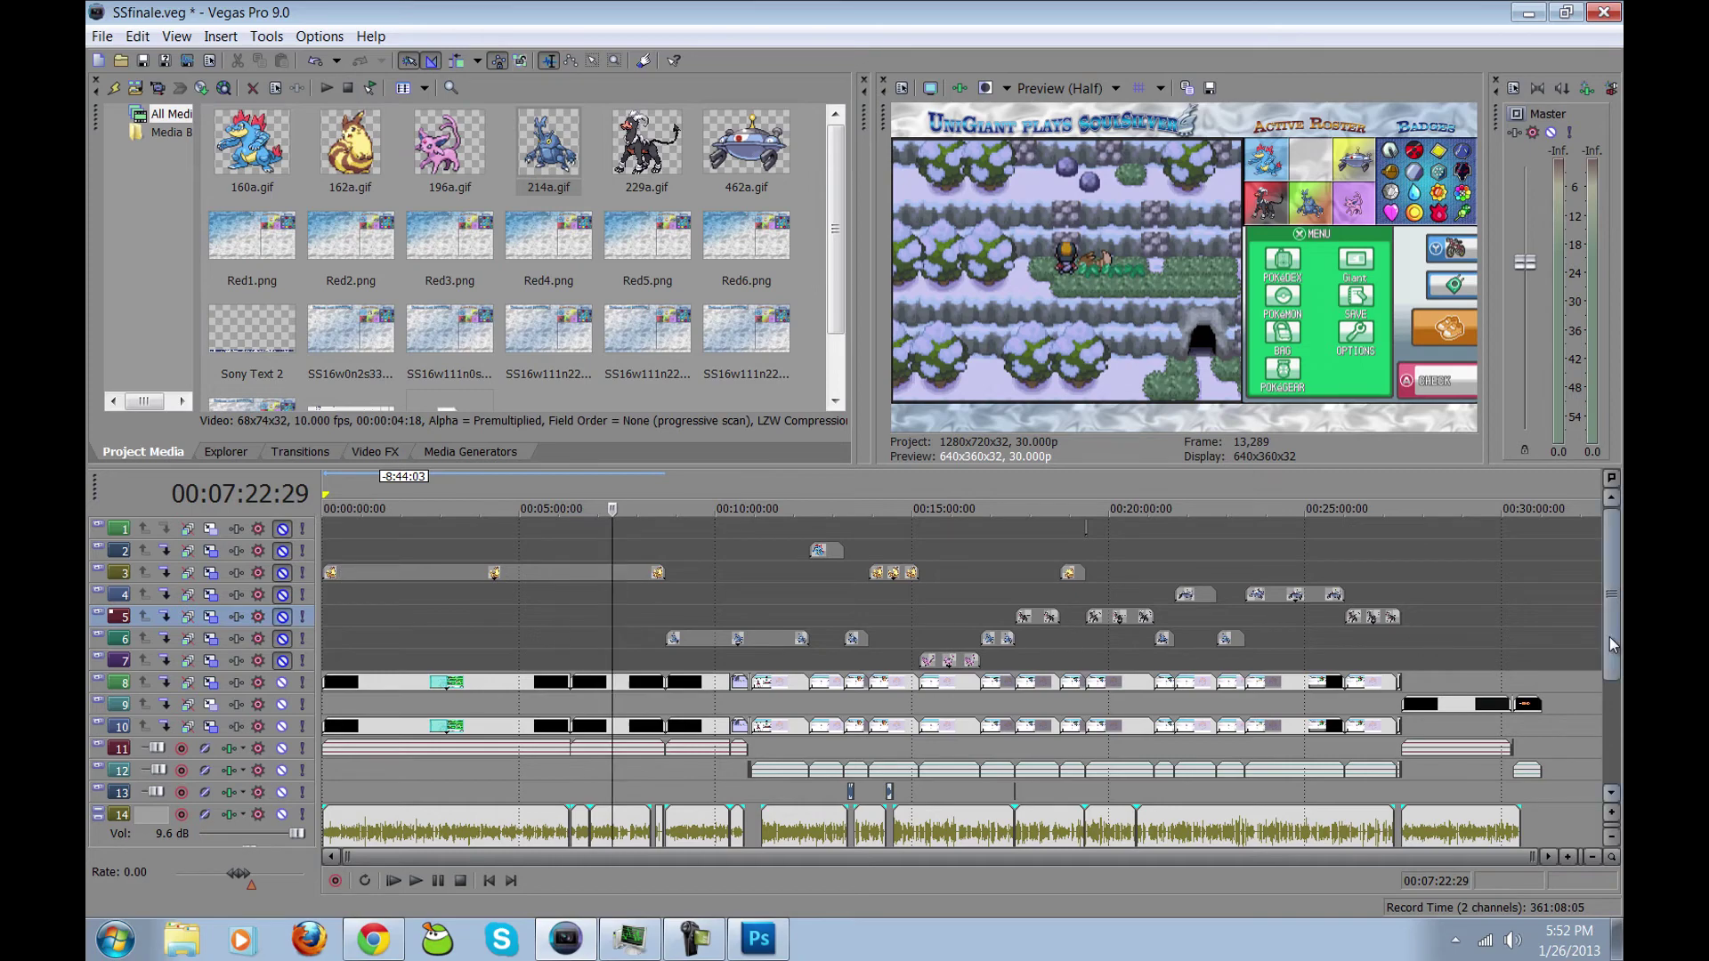
left_click_drag(1611, 644, 1606, 678)
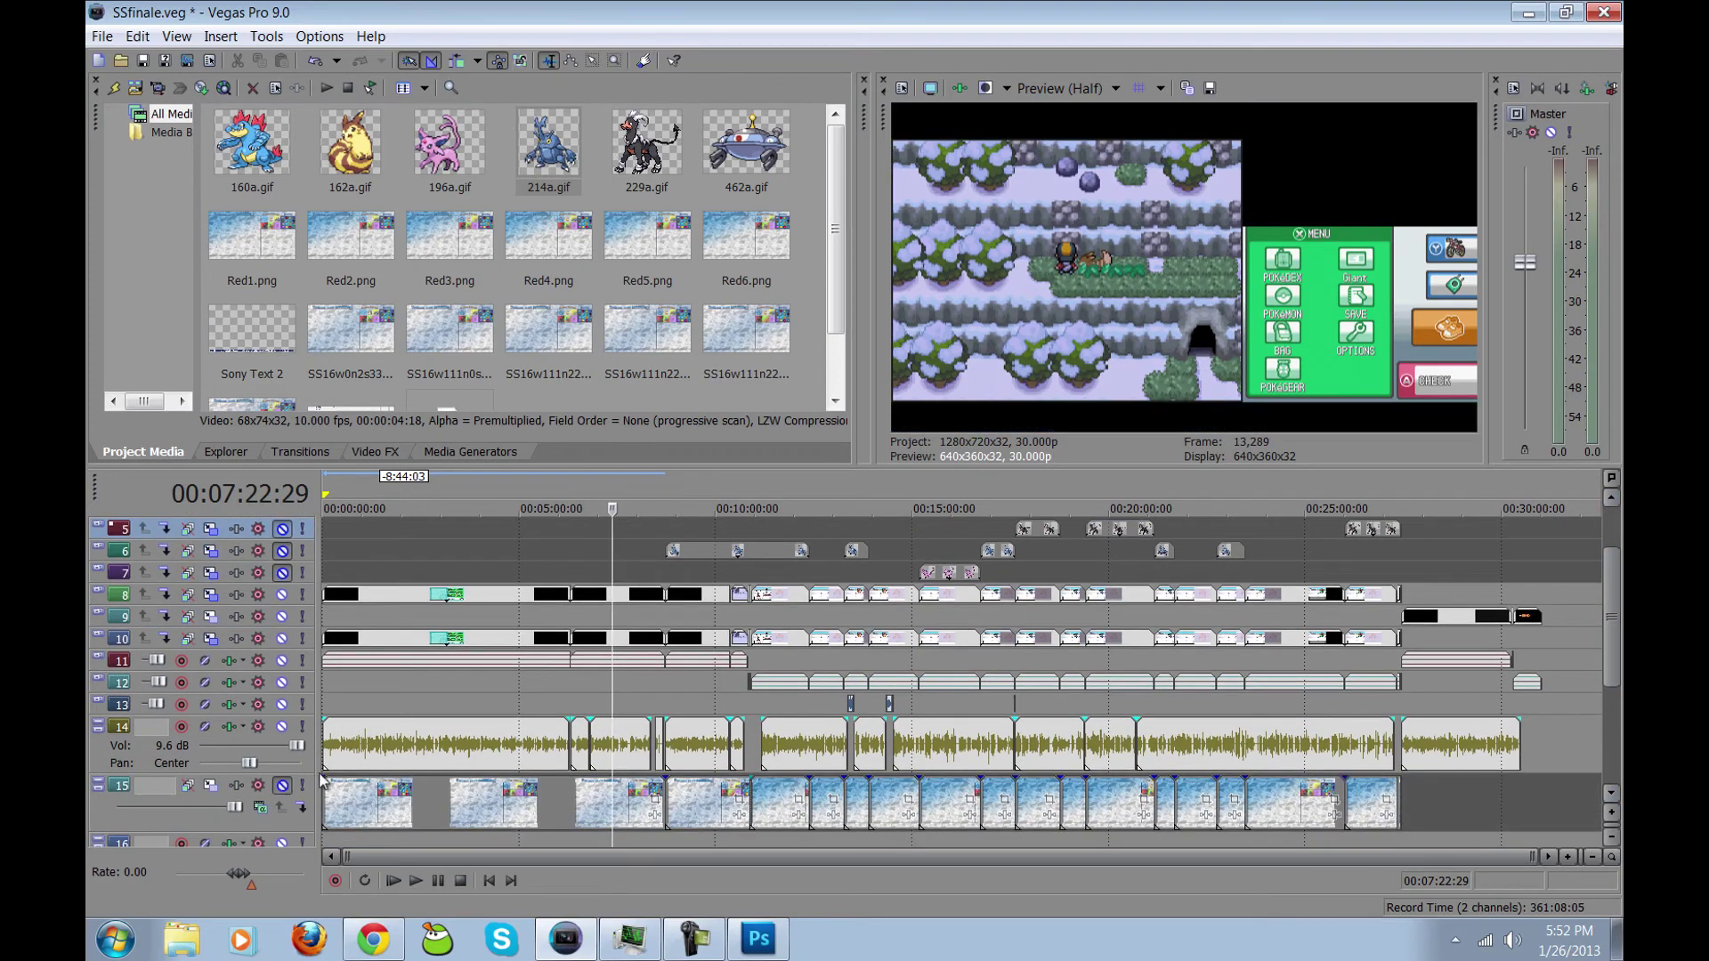
left_click_drag(1608, 680, 1615, 638)
Step: Drag the footage group on tracks 8, 10 and 11 later along the timeline
left_click(480, 706)
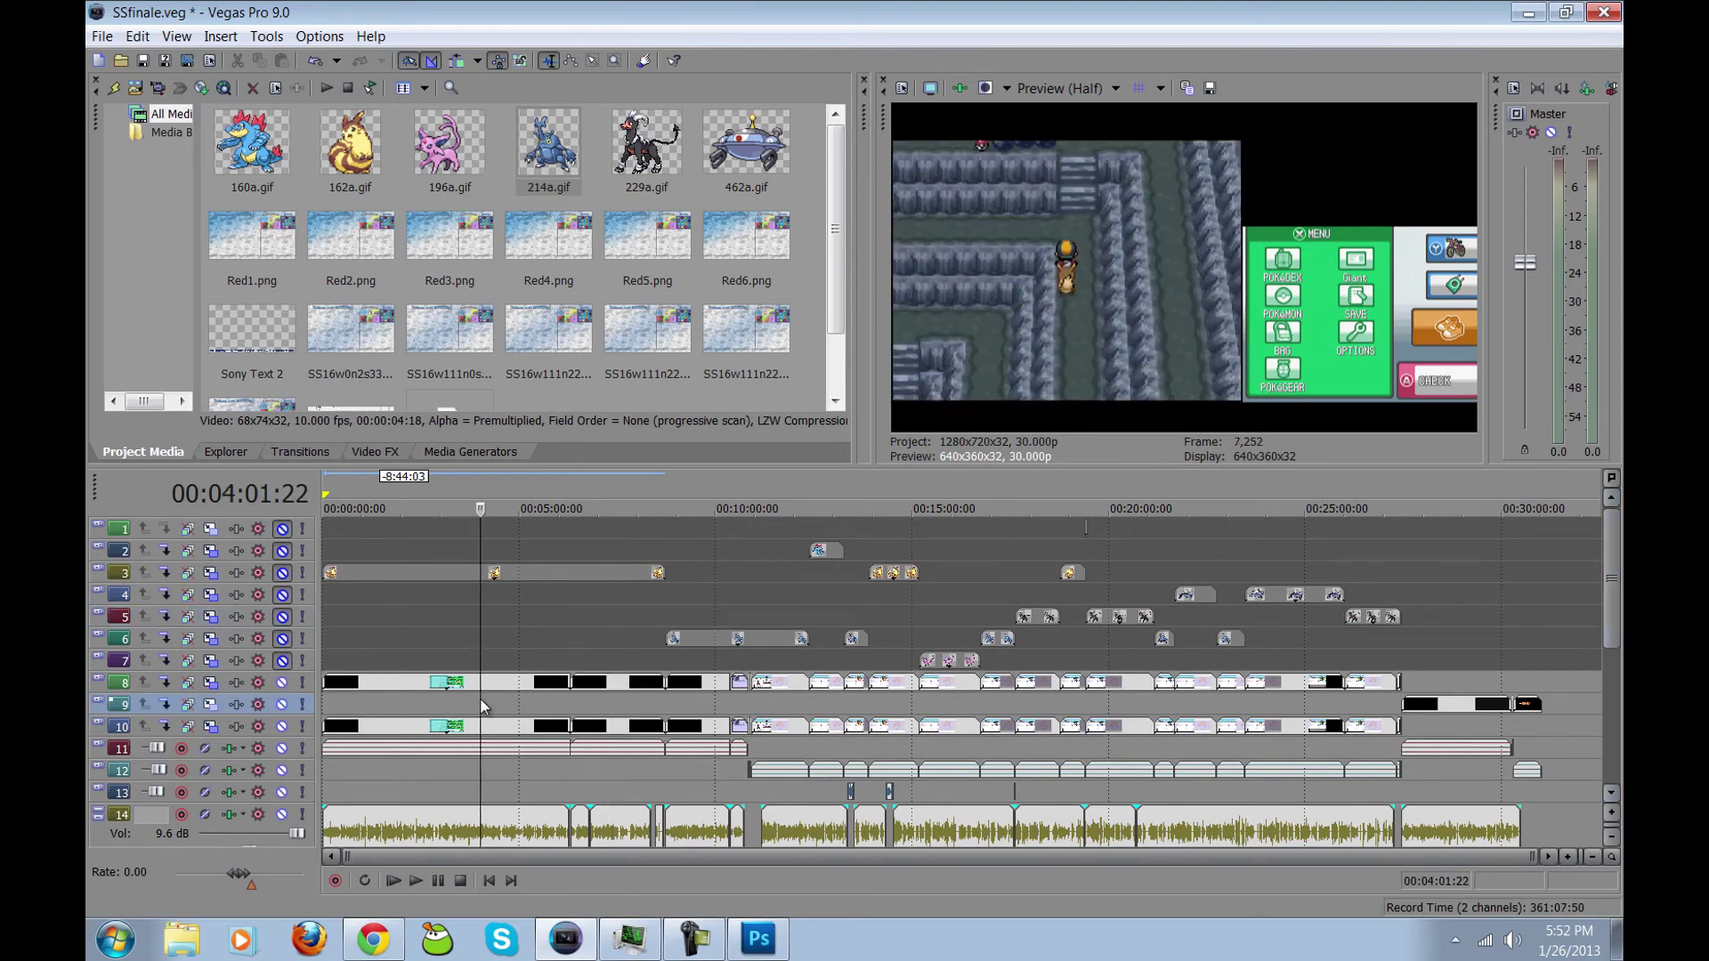
left_click(480, 706)
left_click(485, 728)
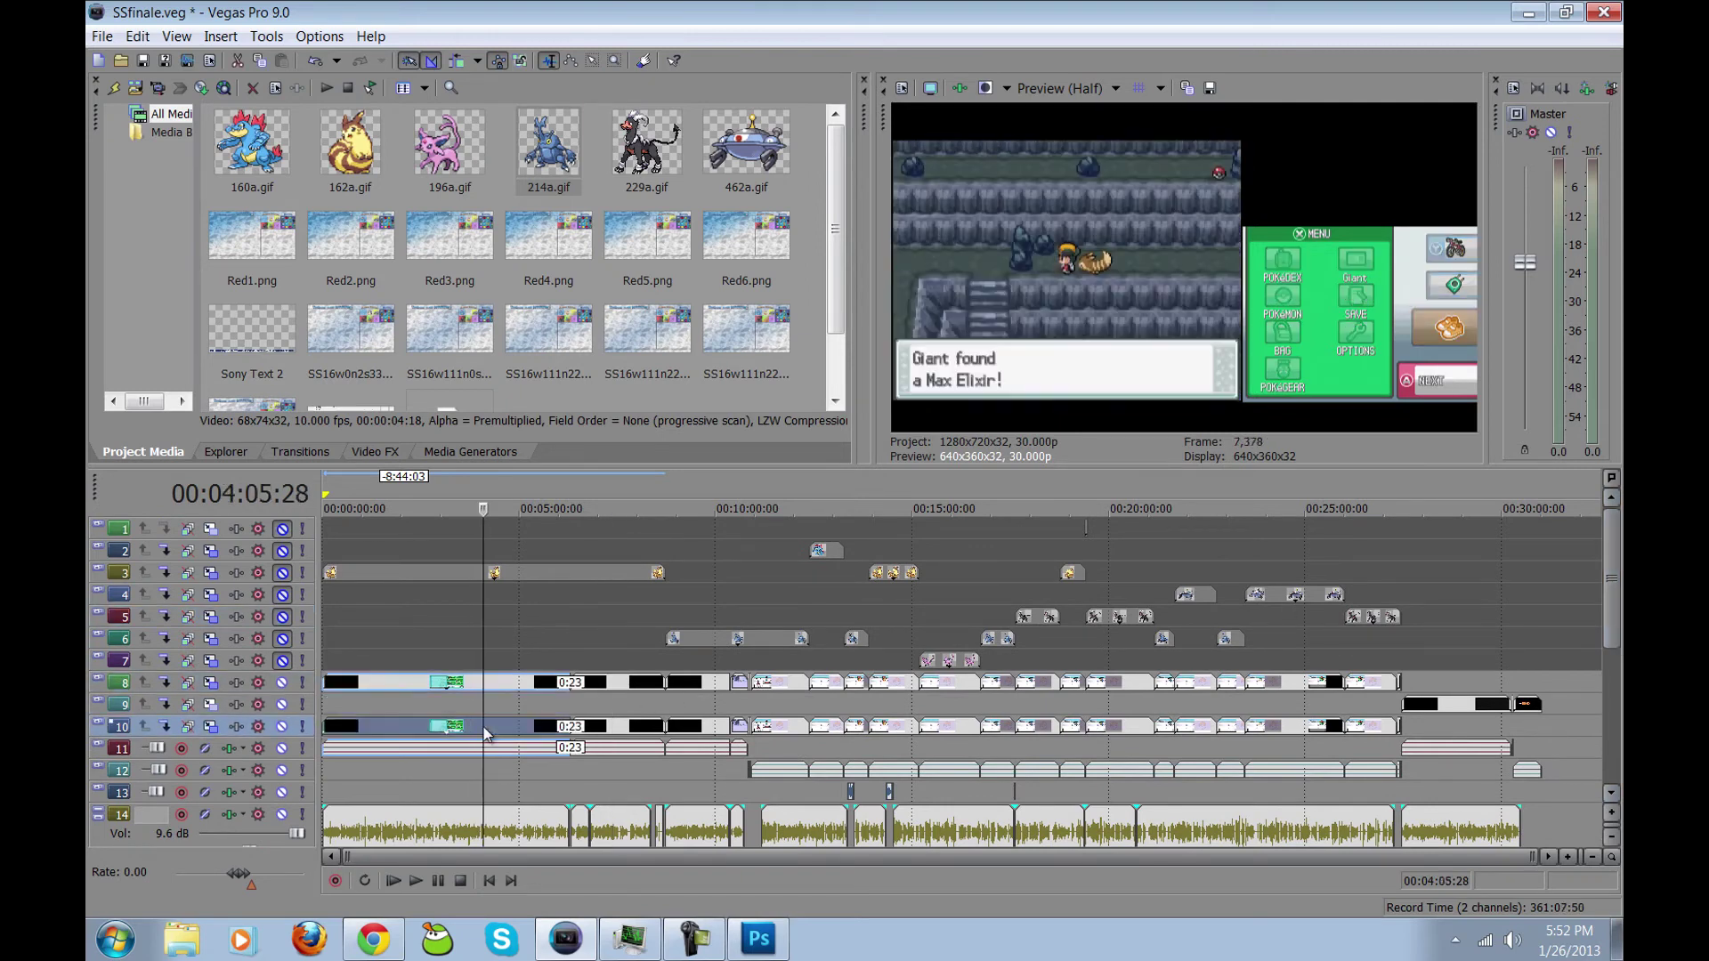
left_click_drag(485, 728, 347, 717)
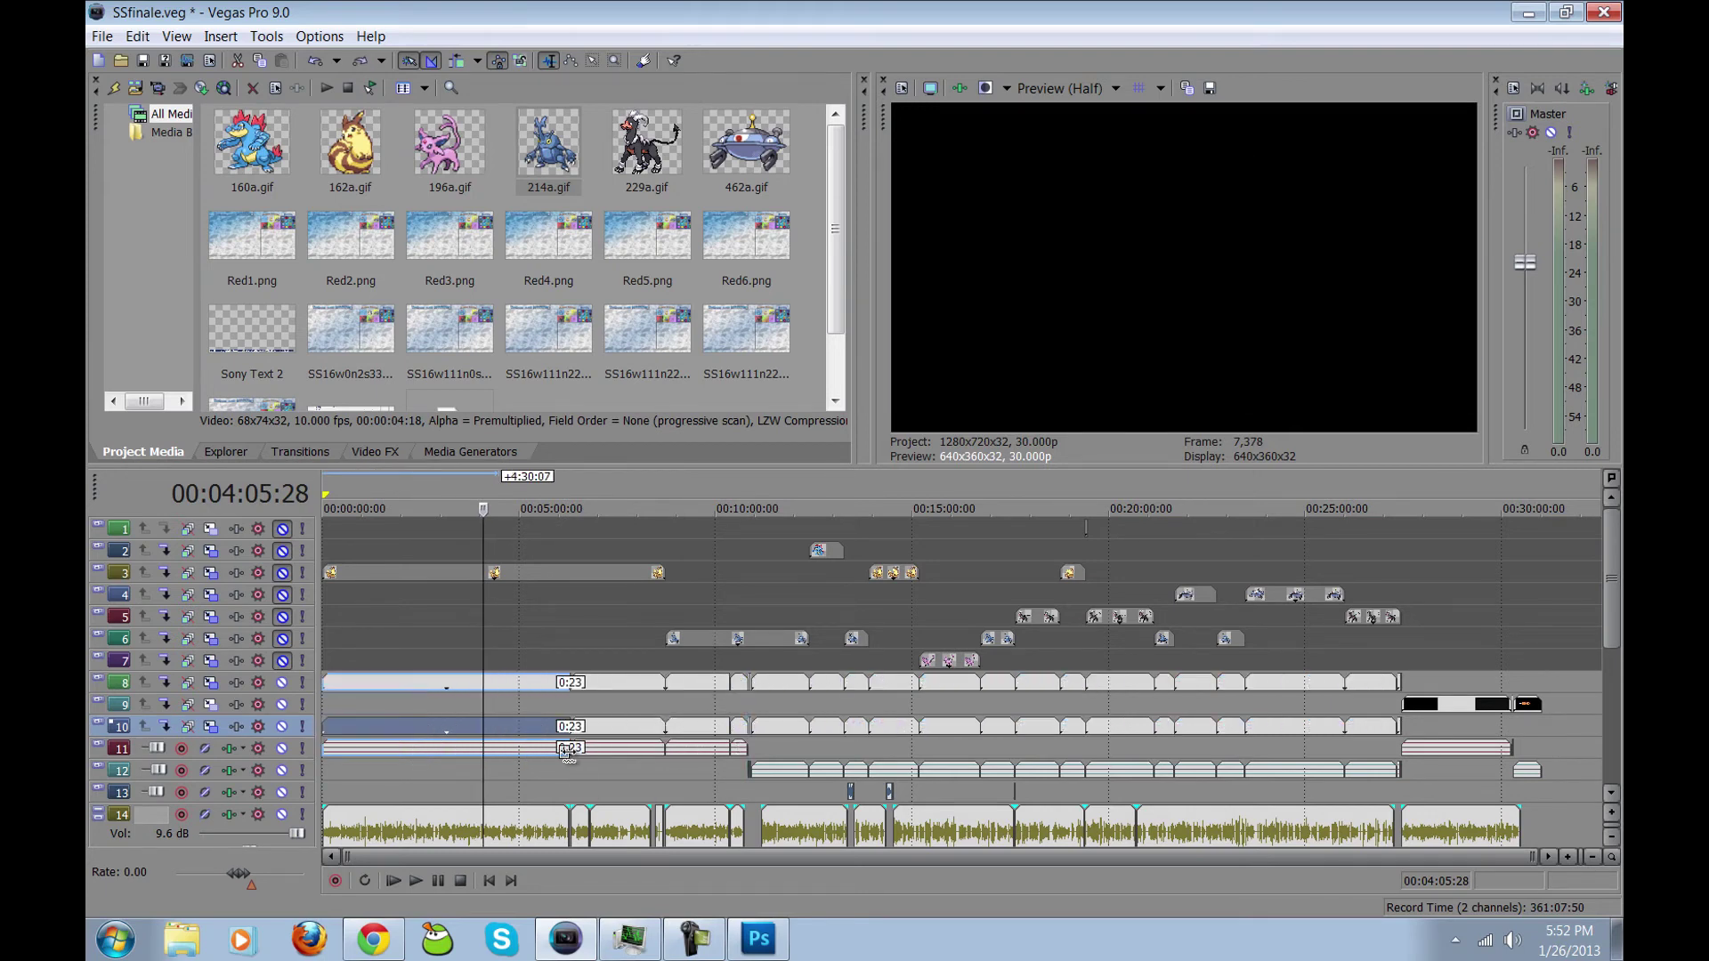
left_click(454, 686)
left_click(458, 728)
Step: Split the footage clips on tracks 8, 10 and 11 at 00:07:38:10
left_click(467, 749)
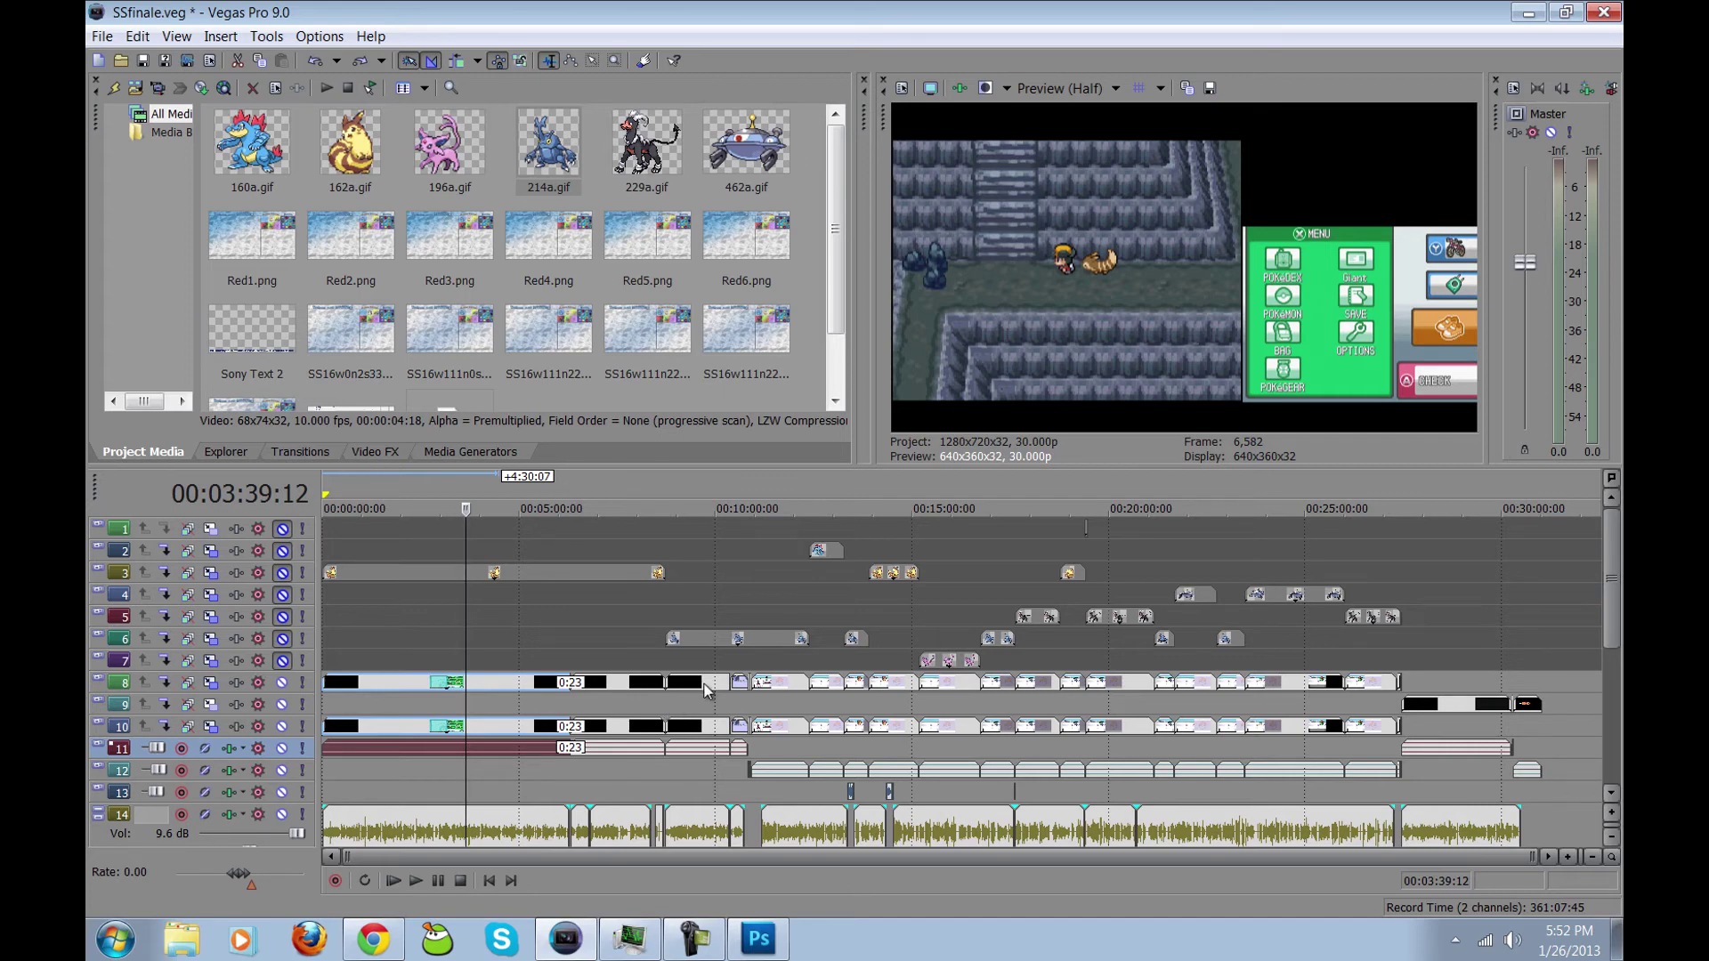
left_click(622, 682)
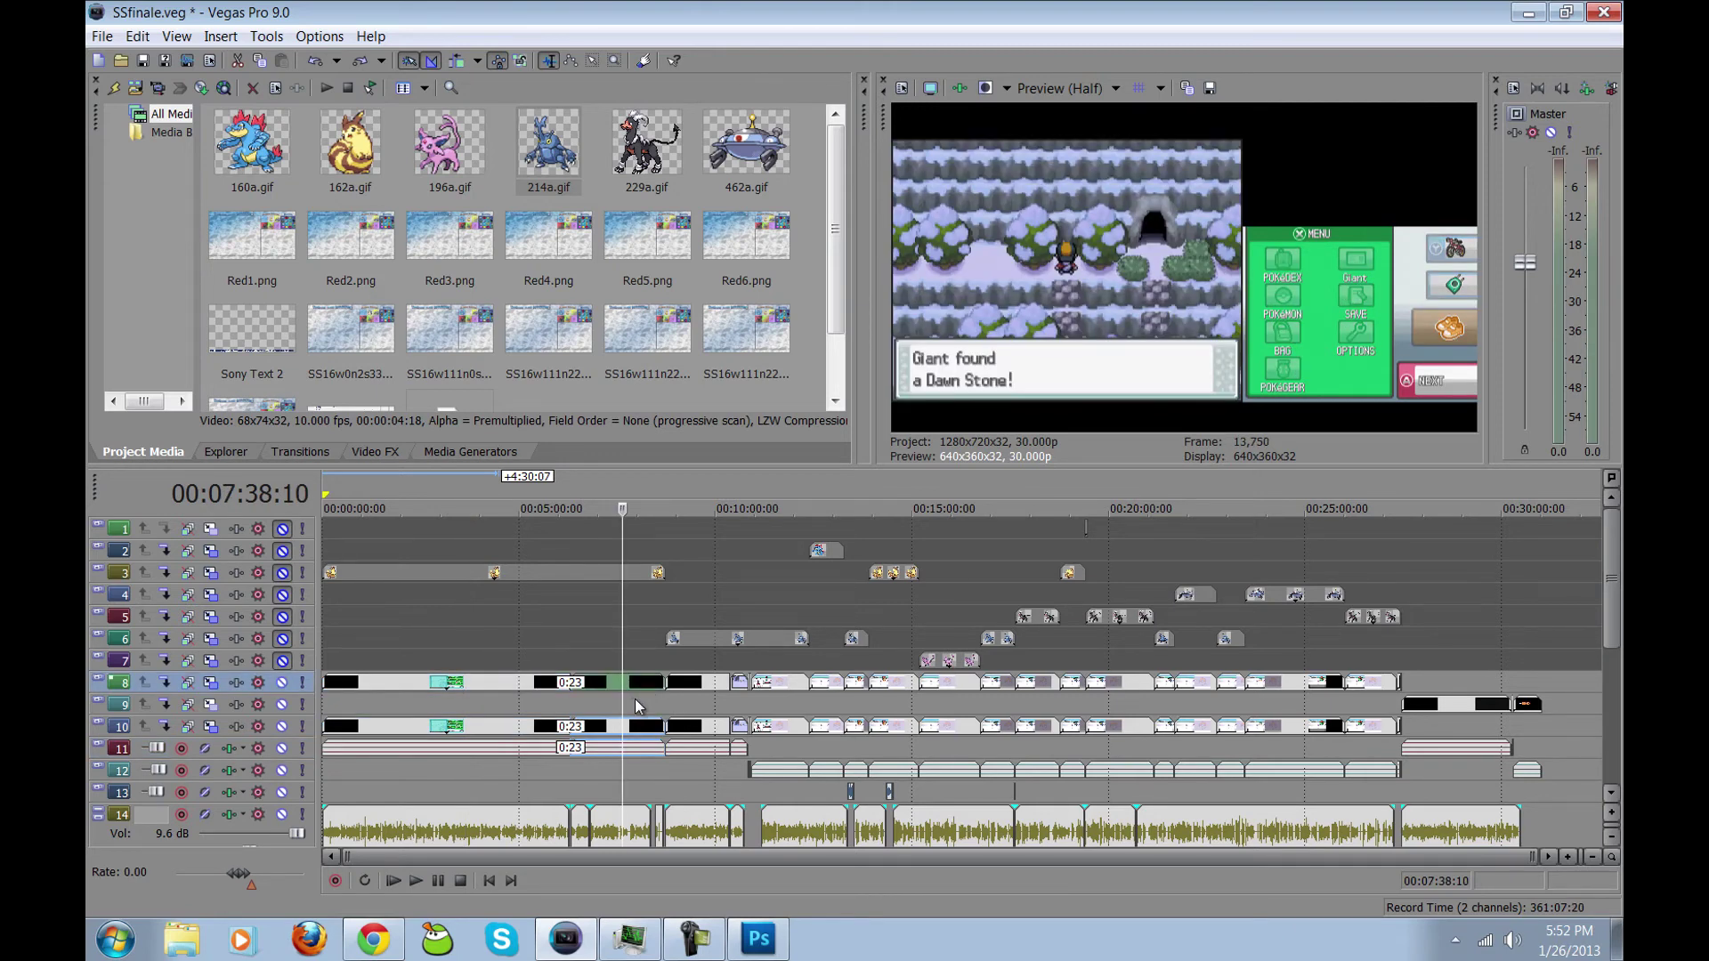
key("s")
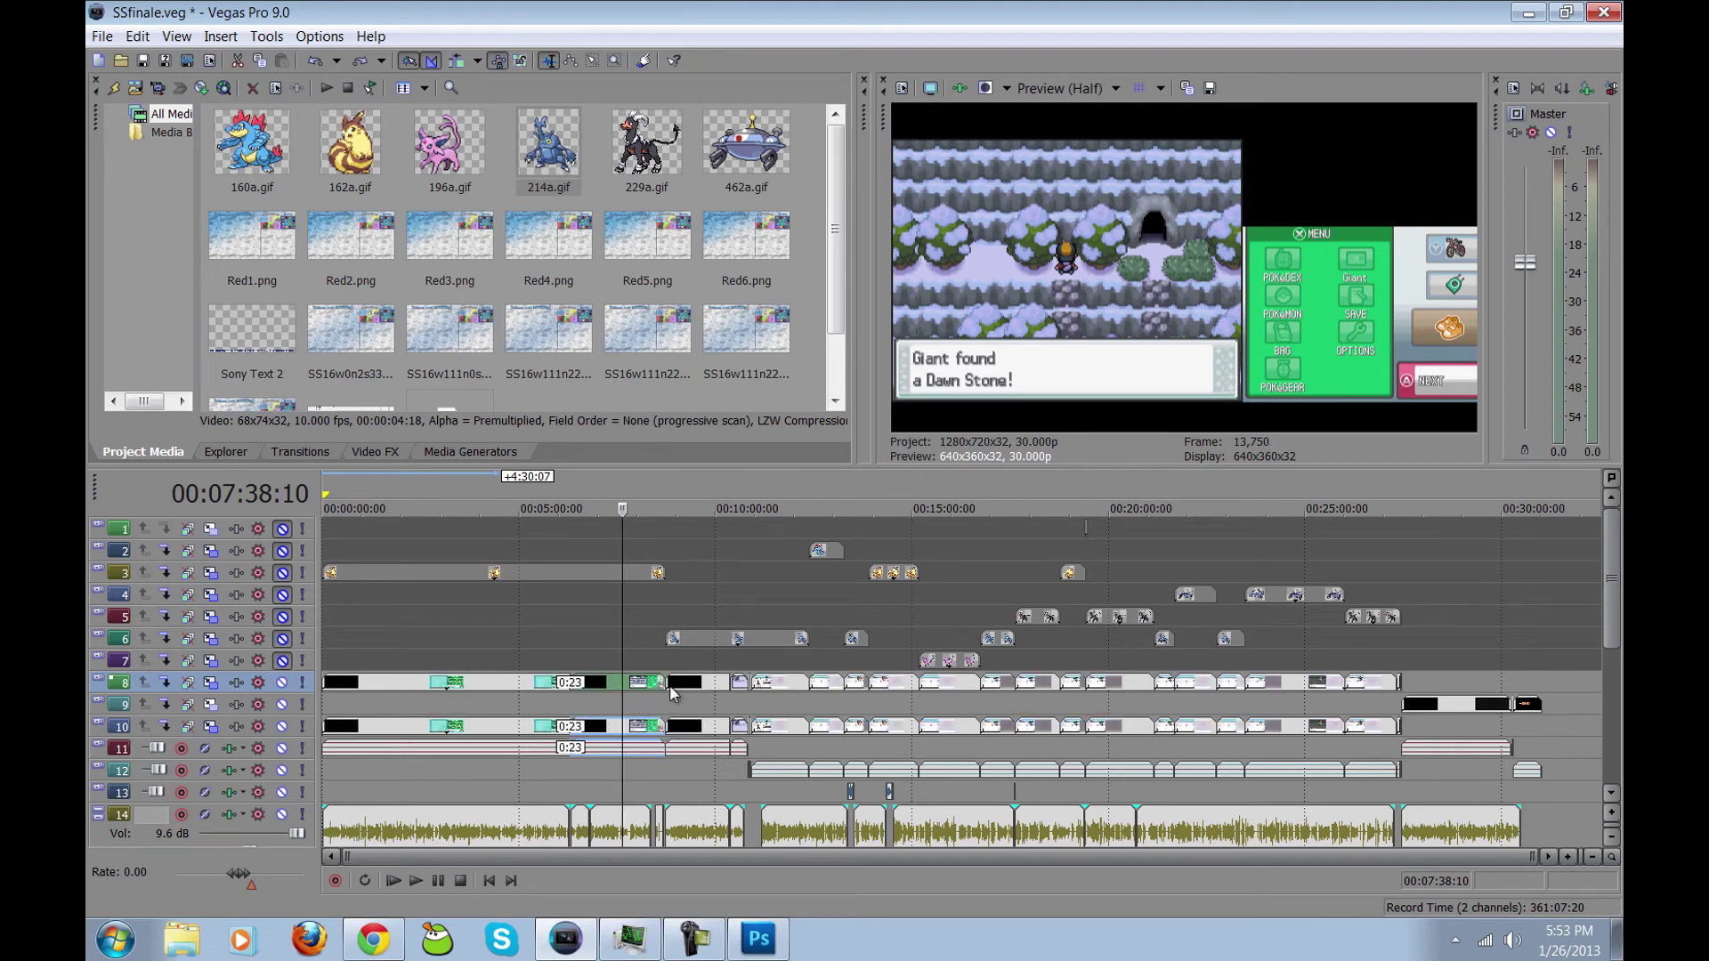
Step: Preview the cut near 00:08:33:05 and tighten the clip overlap to 0:15
left_click(668, 685)
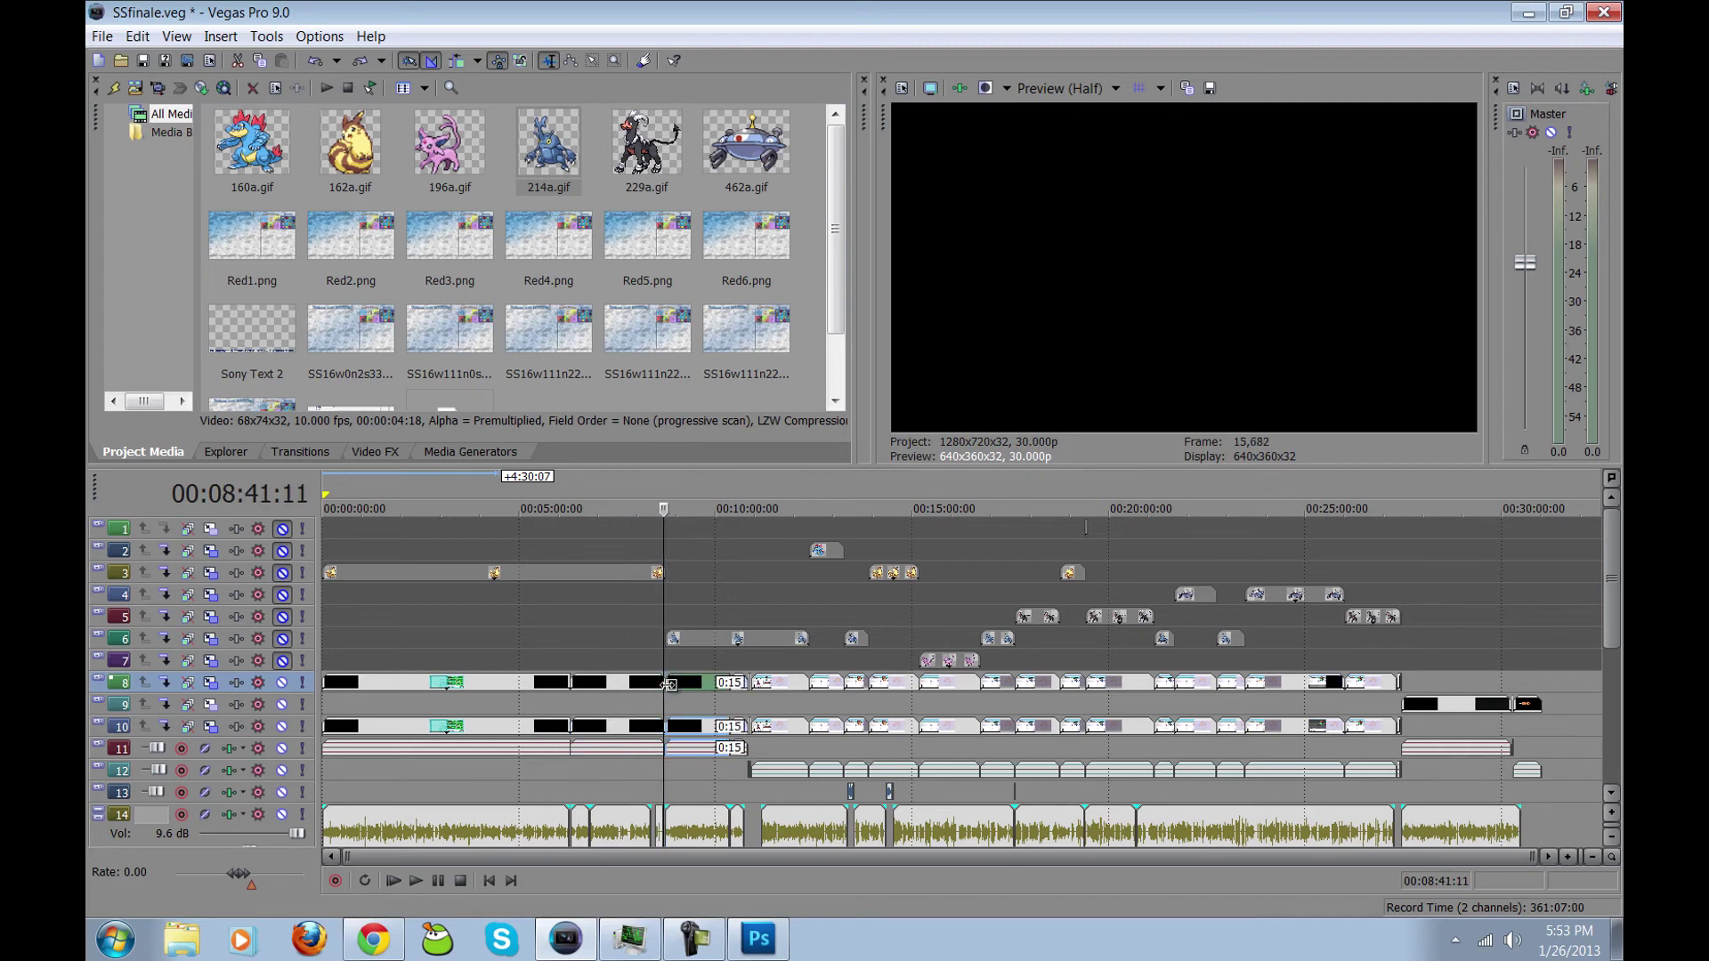
key("Left")
key("Left")
key("Left")
key("Left")
key("Left")
key("Left")
key("Left")
key("Left")
key("Left")
key("Left")
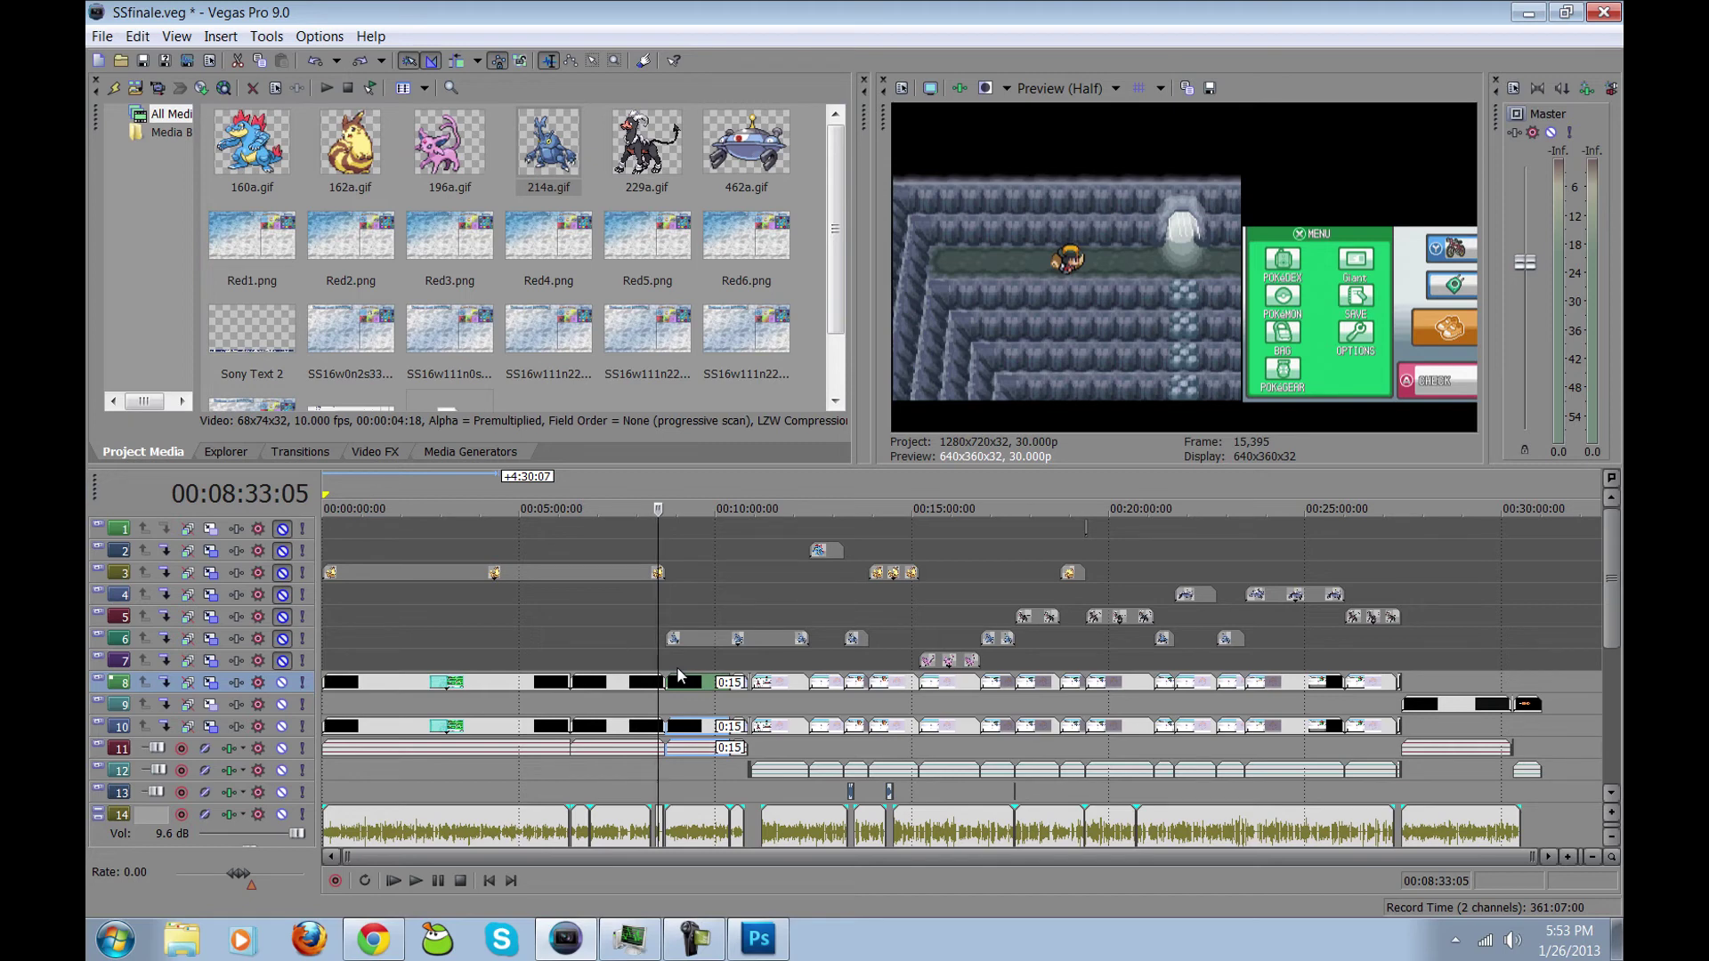
key("space")
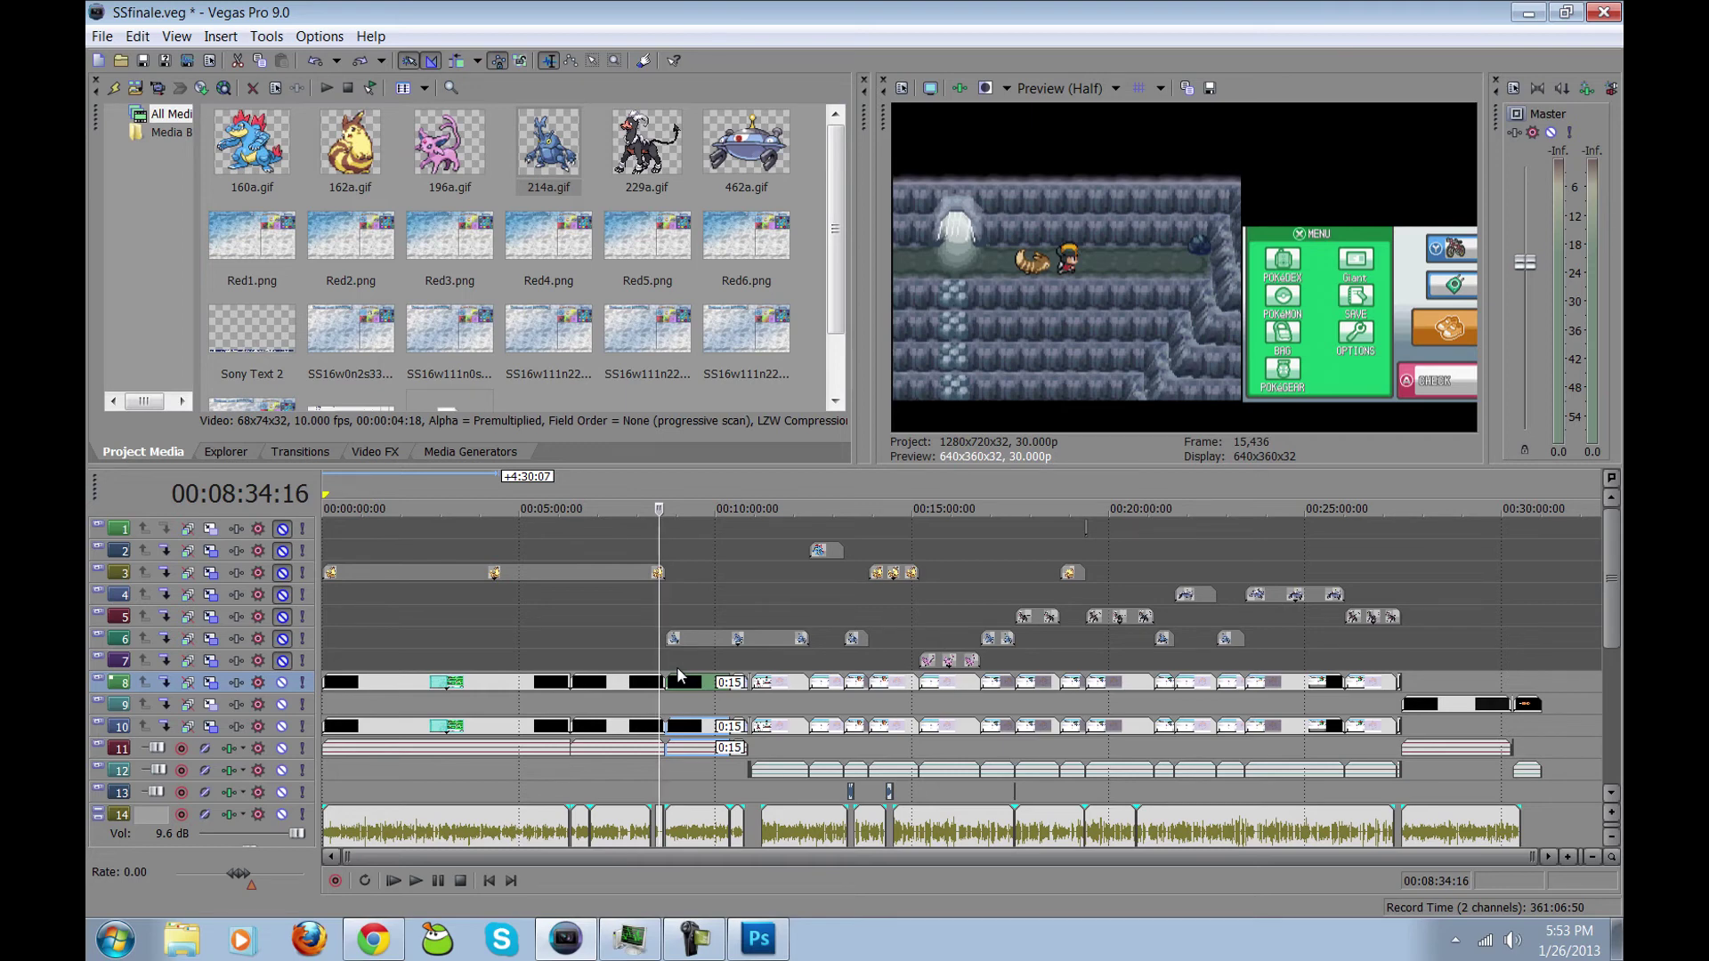
key("space")
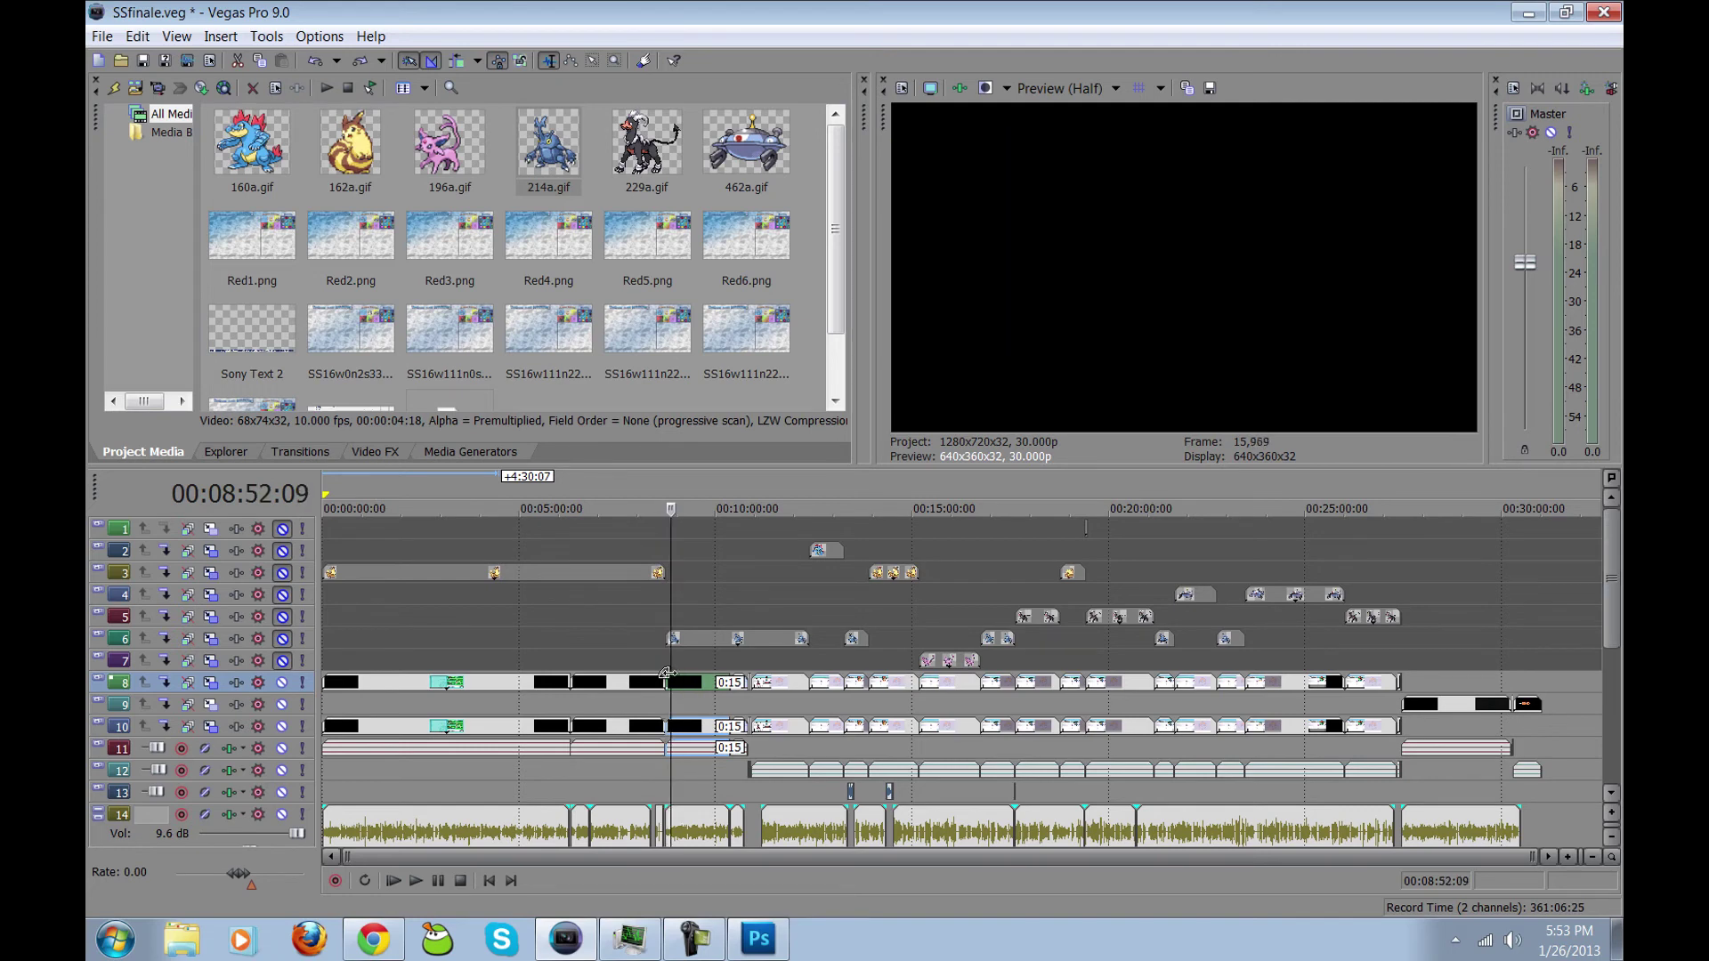
left_click_drag(678, 674, 661, 683)
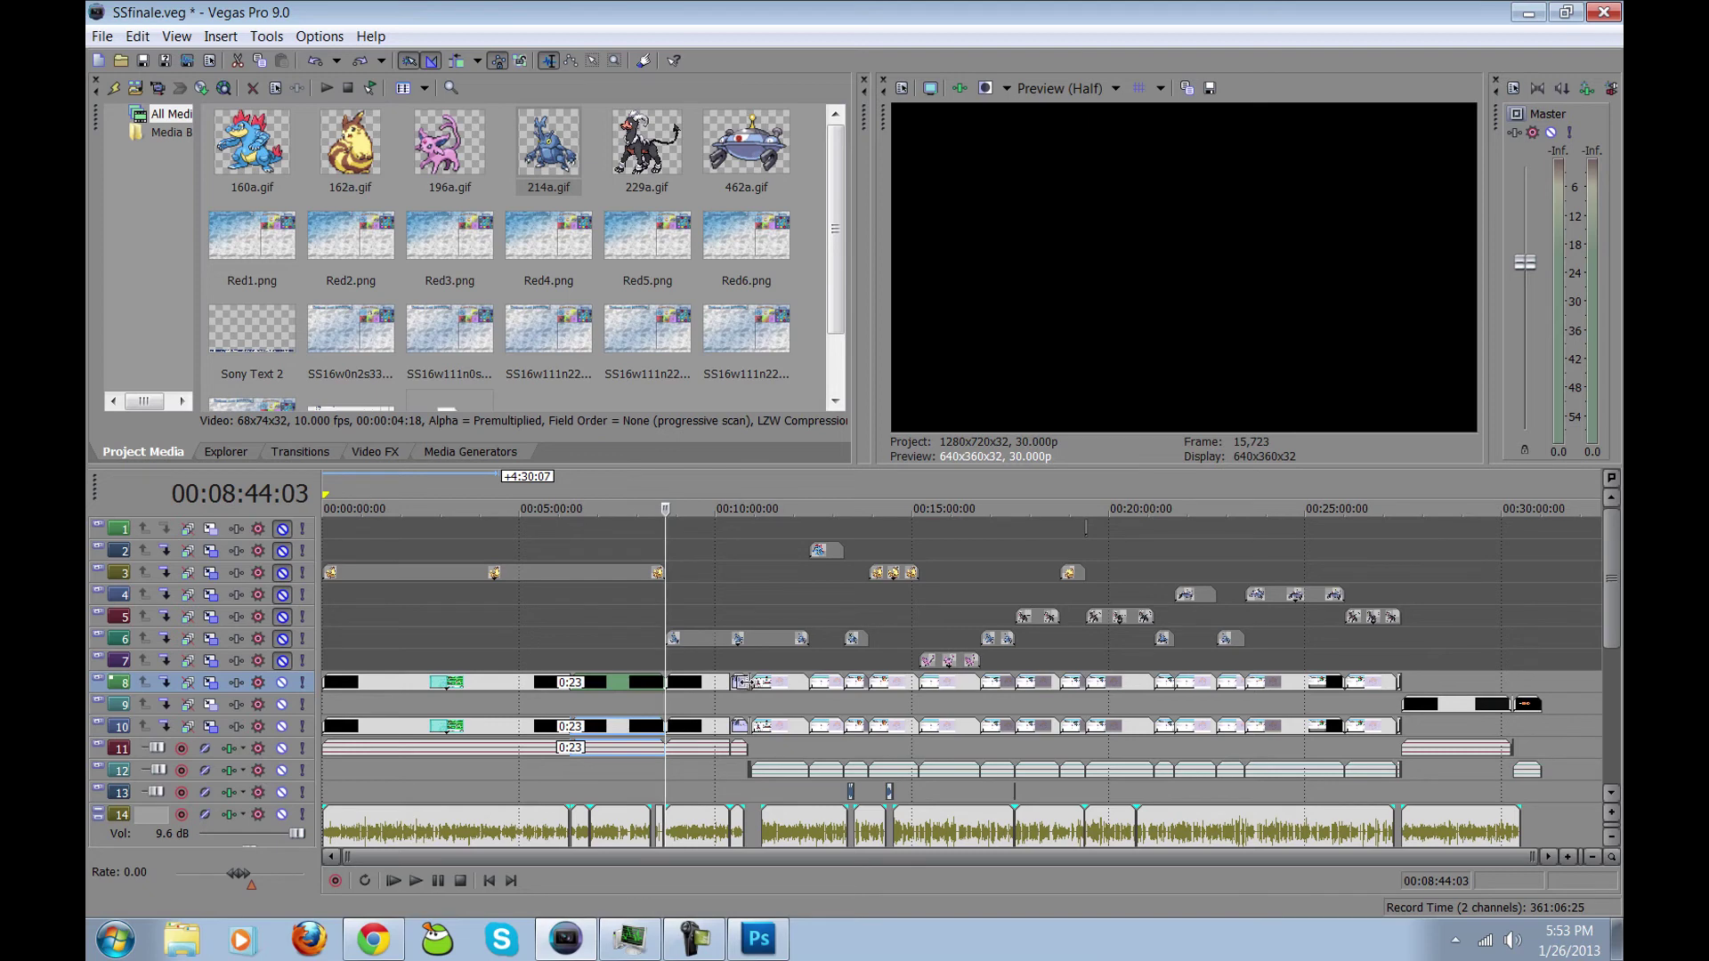
left_click_drag(743, 682, 746, 682)
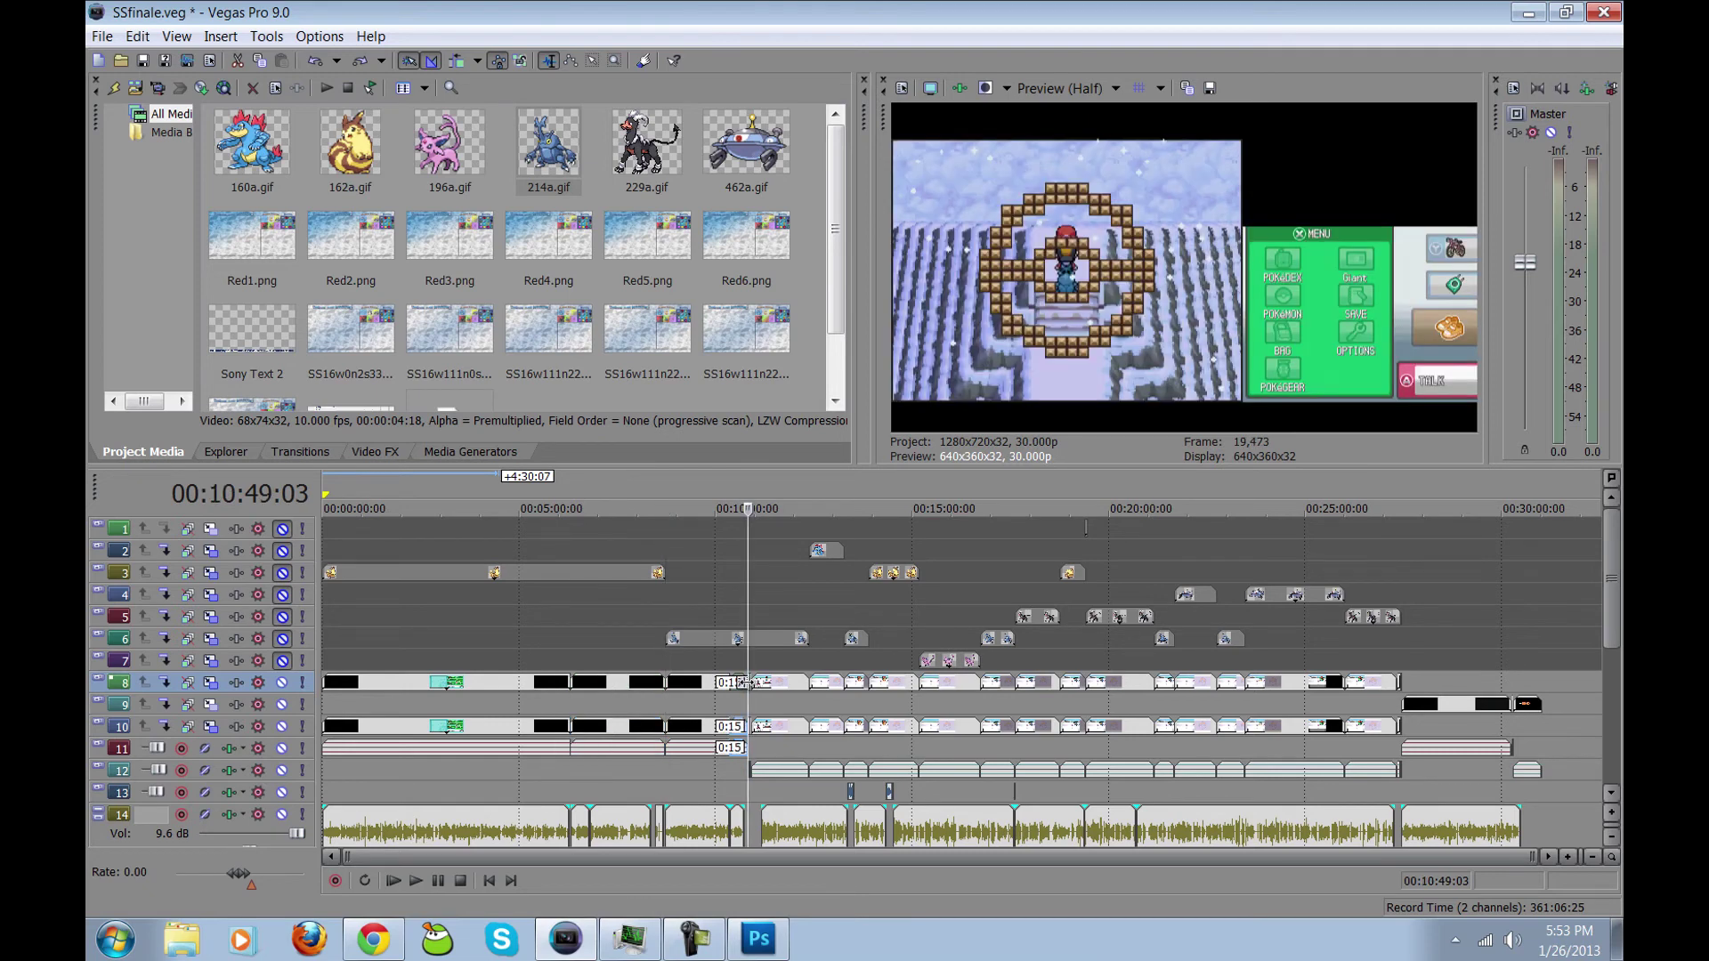
left_click(761, 664)
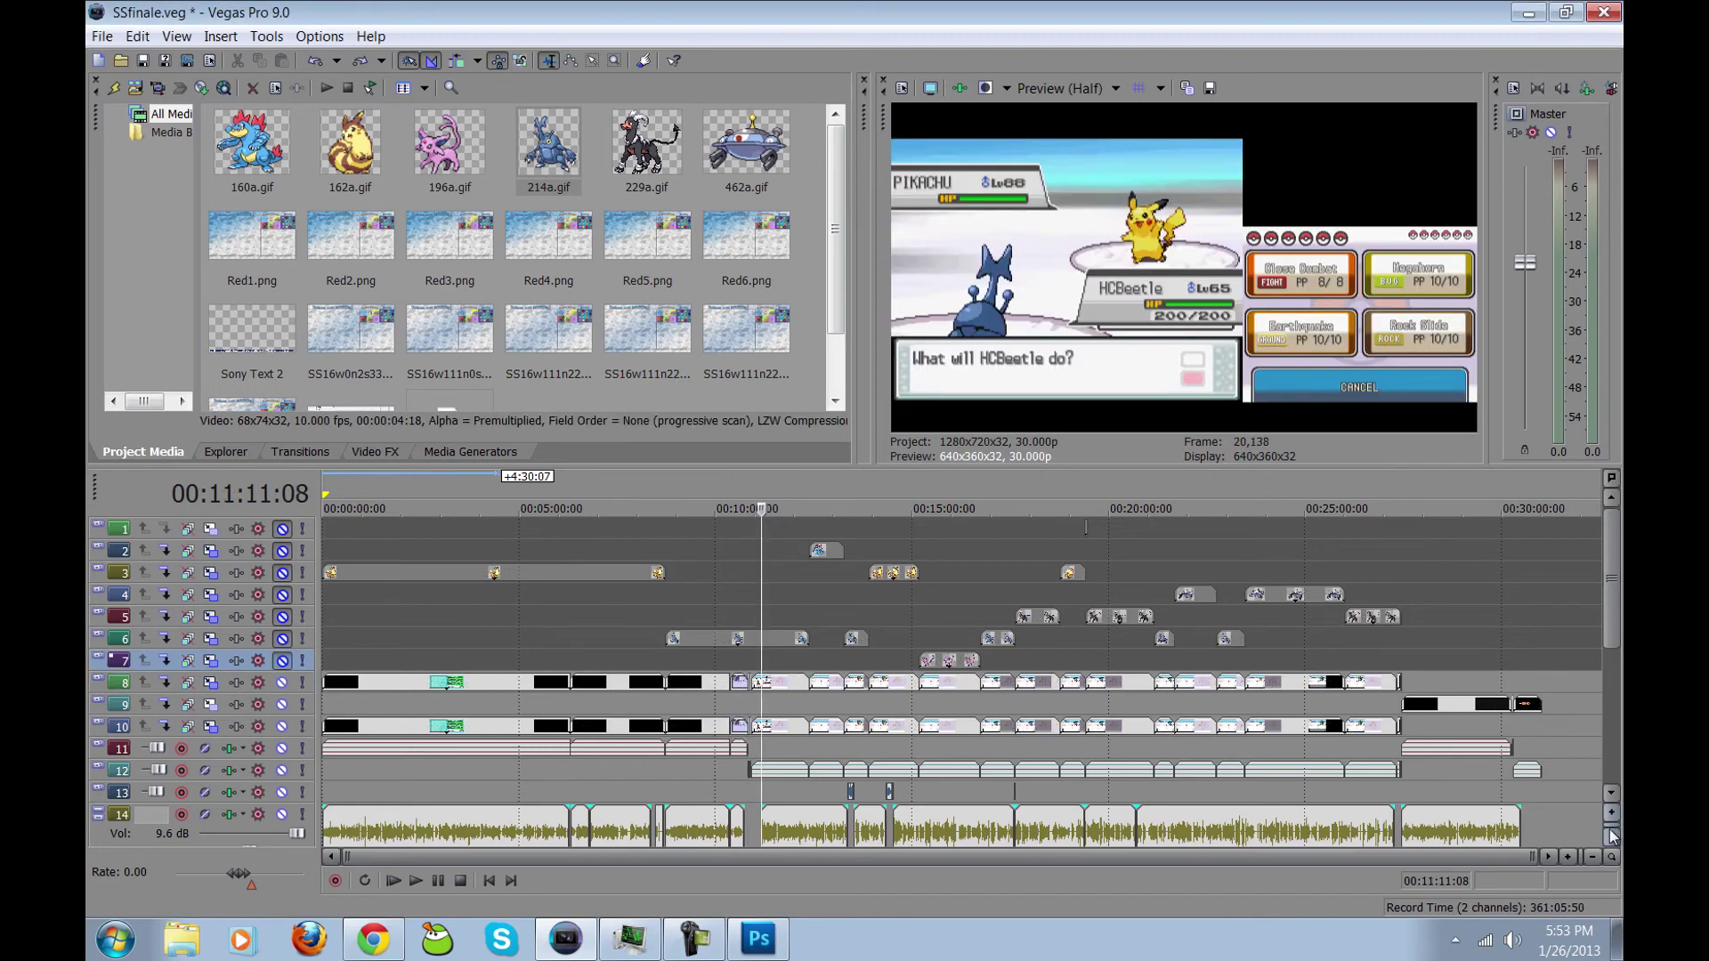
Step: Unmute track 15, preview the transition from 00:10:49:03, then mute it again
left_click(1611, 797)
left_click(1611, 798)
left_click(1611, 798)
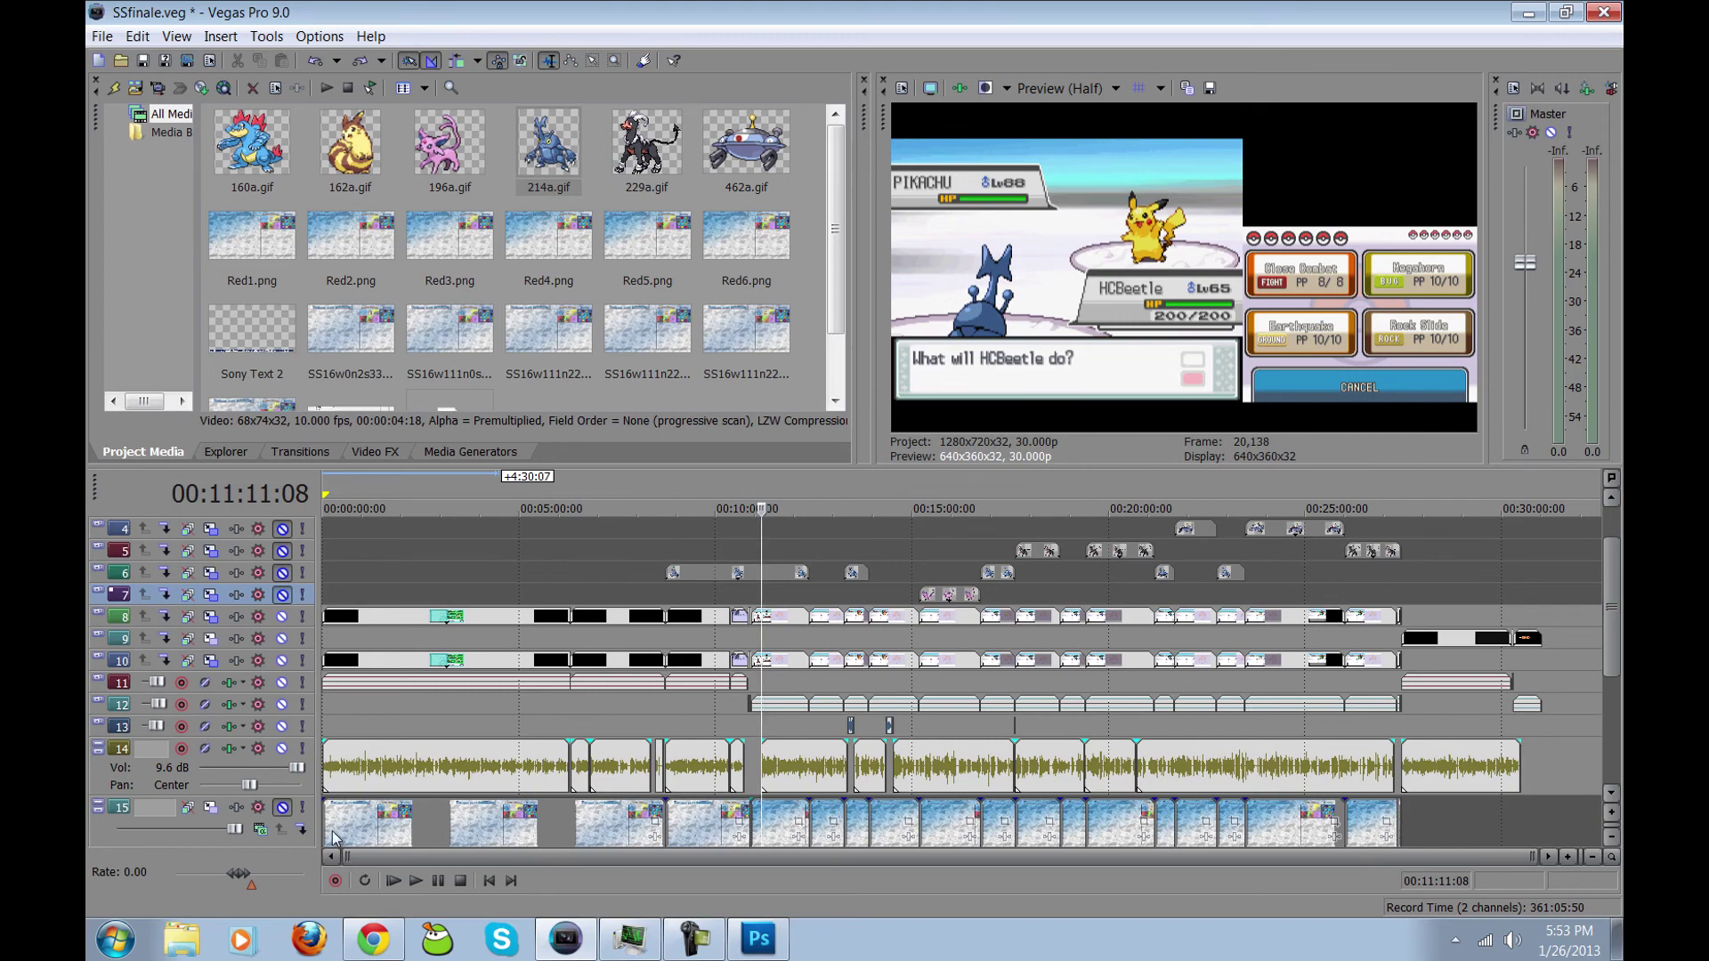
left_click(282, 808)
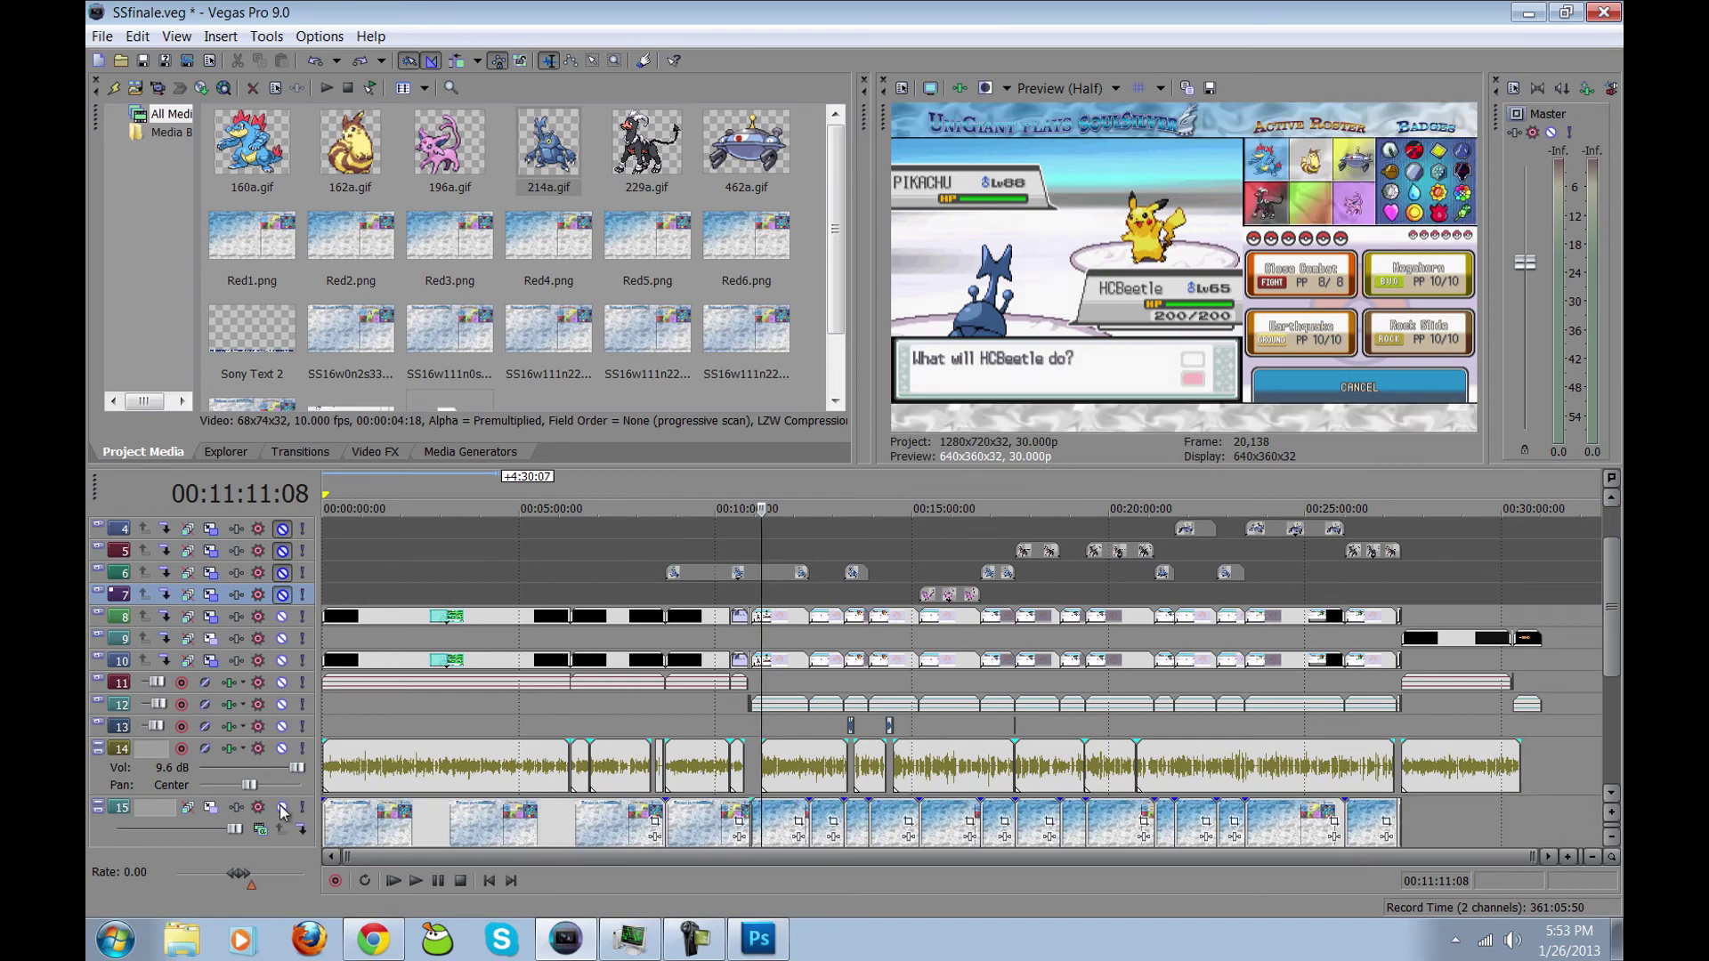
left_click(748, 664)
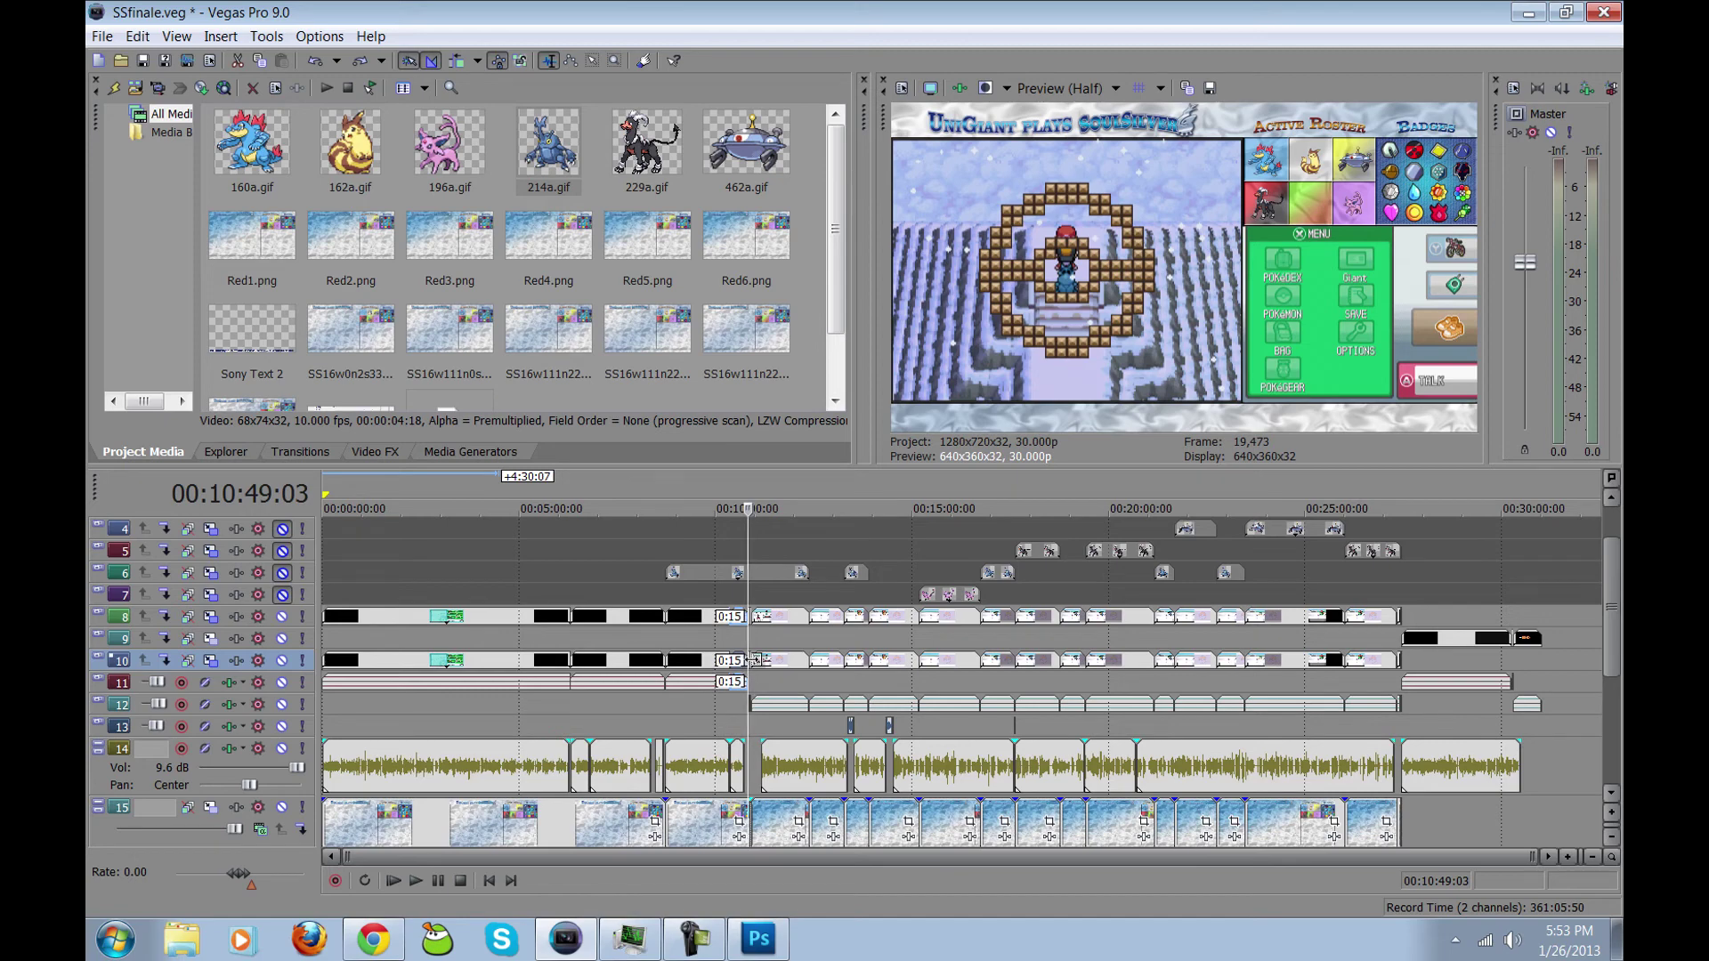
key("space")
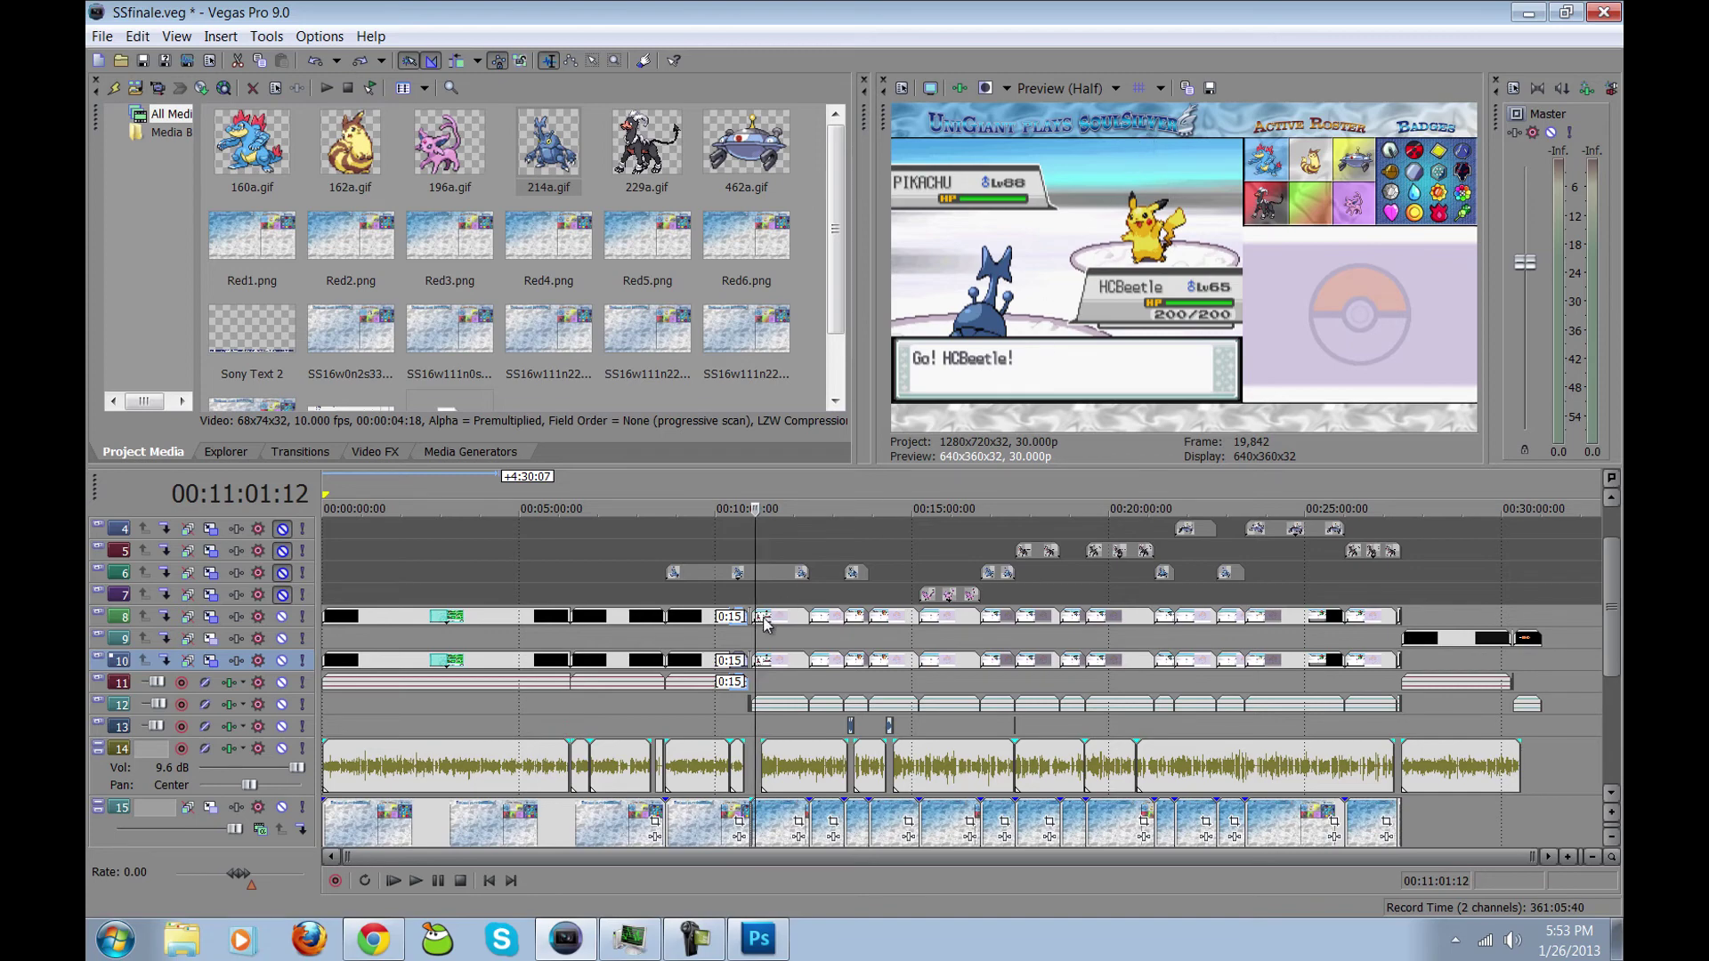
left_click(281, 809)
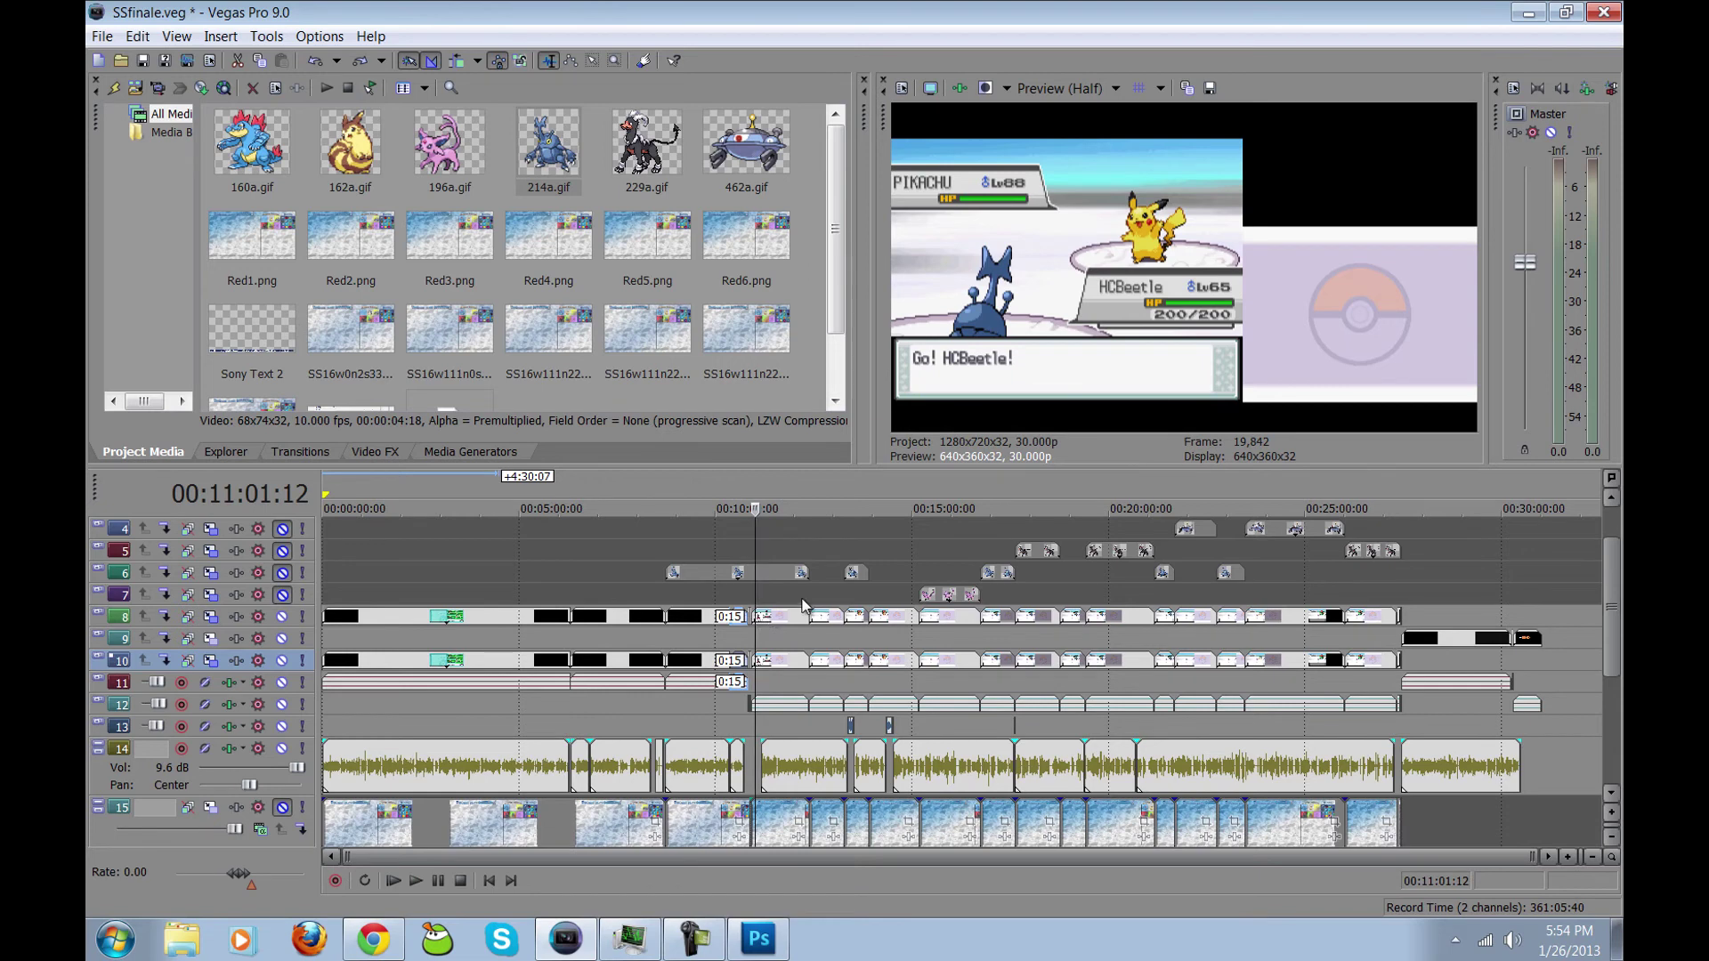
Step: Unmute sprite tracks 1 through 7
scroll(614, 643, "up", 3)
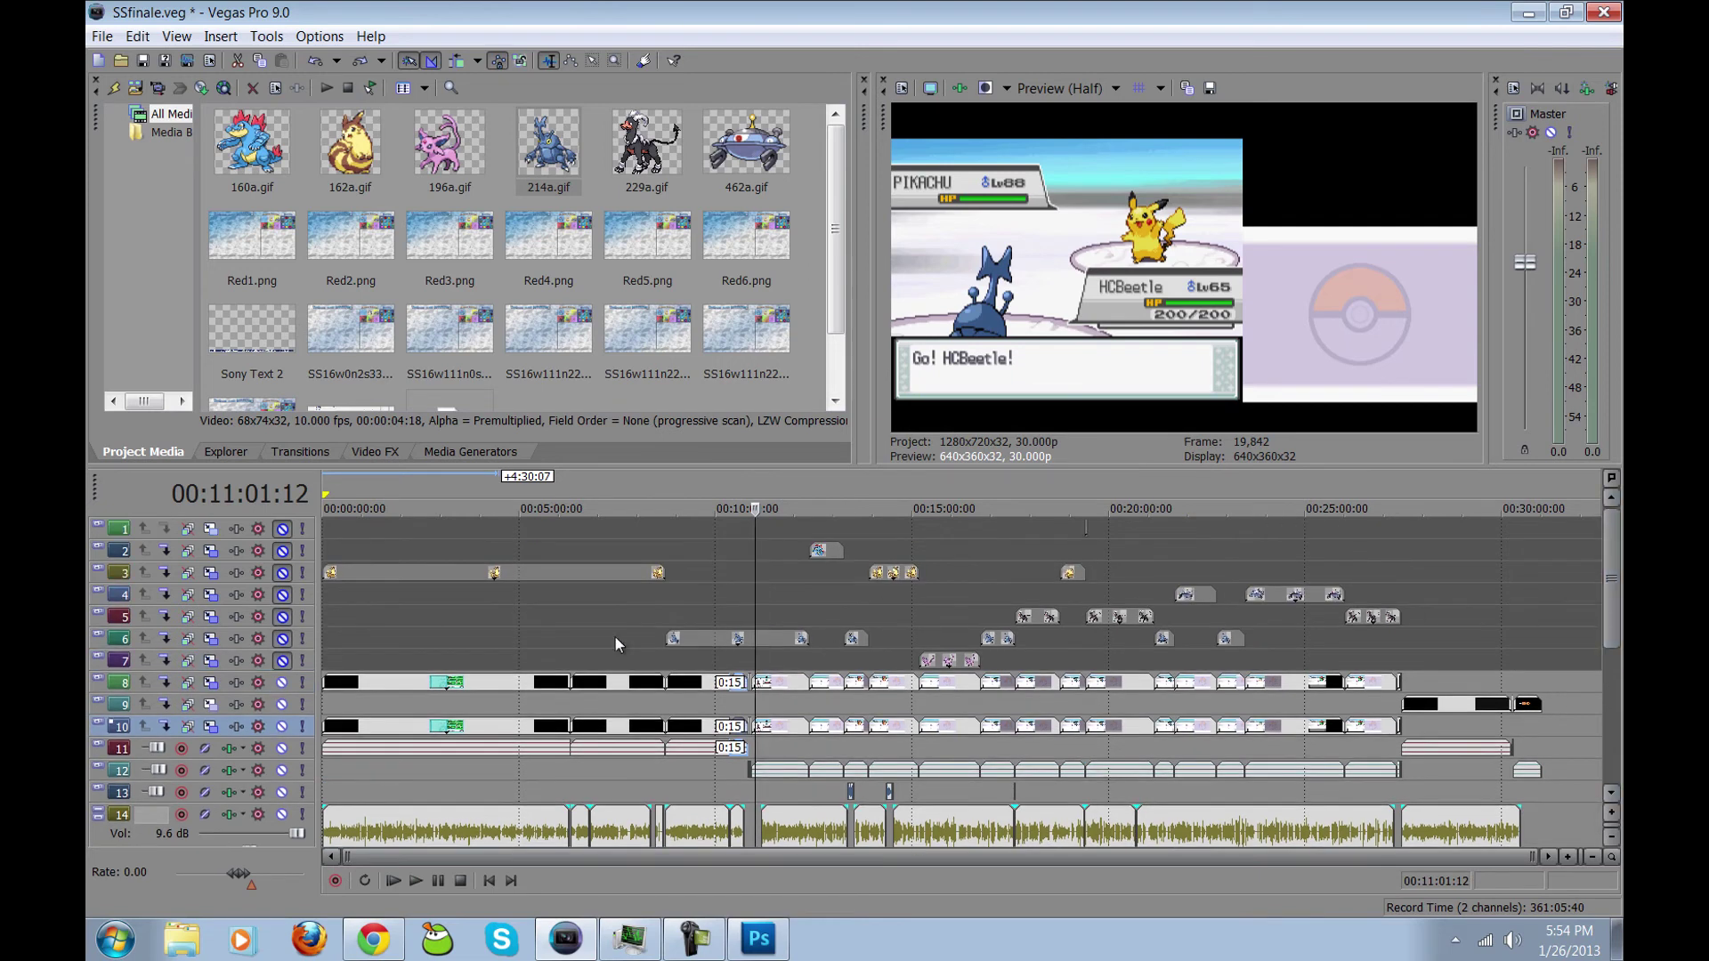
left_click(282, 659)
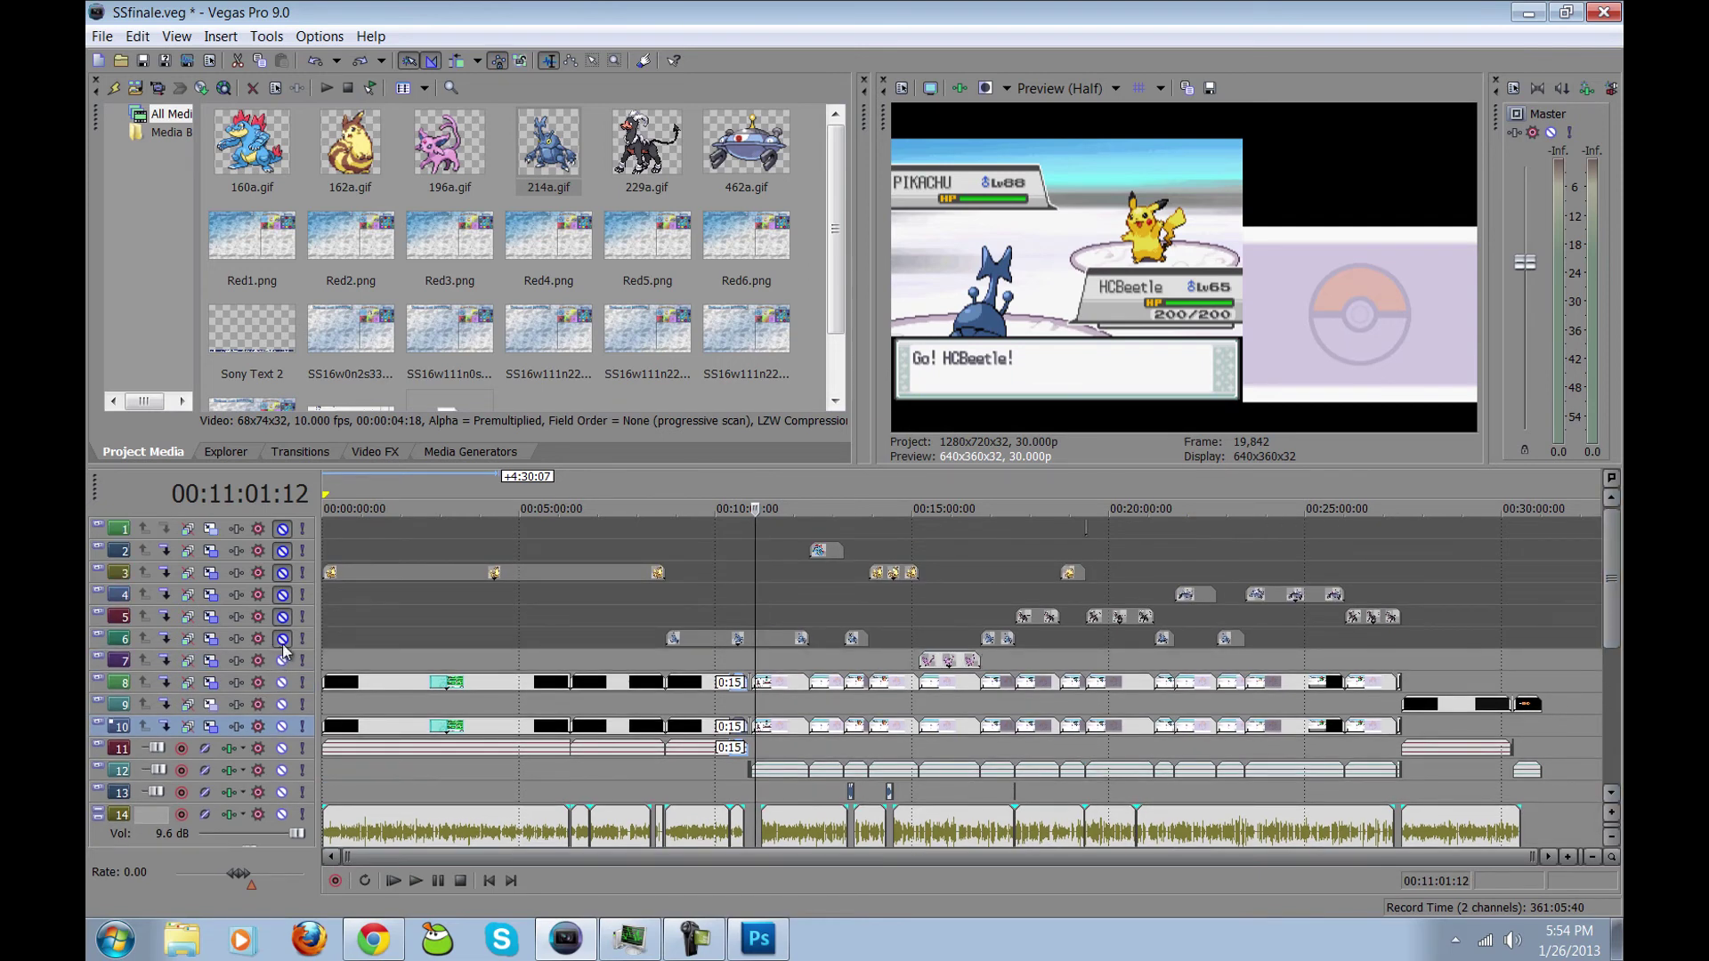
left_click(282, 638)
left_click(283, 616)
left_click(282, 593)
left_click(282, 572)
left_click(282, 550)
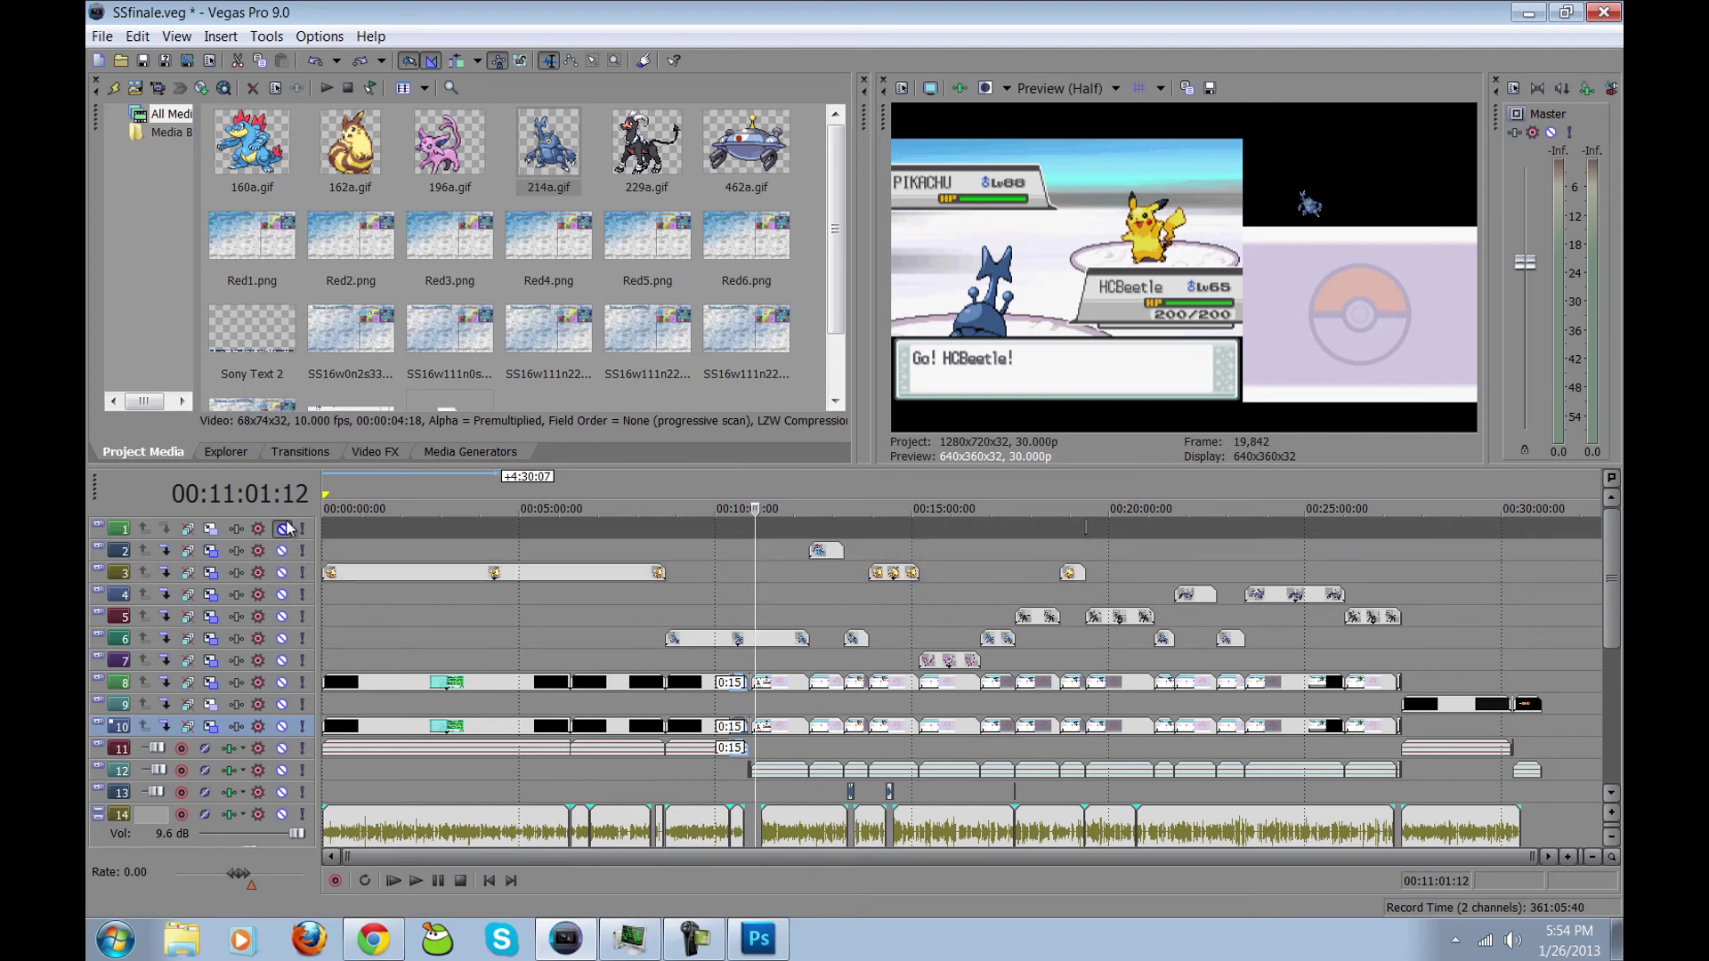
left_click(282, 528)
Step: Check the sprite clips at 00:09:56, 00:16:00, 00:17:11, 00:18:15 and 00:22:18
left_click(712, 612)
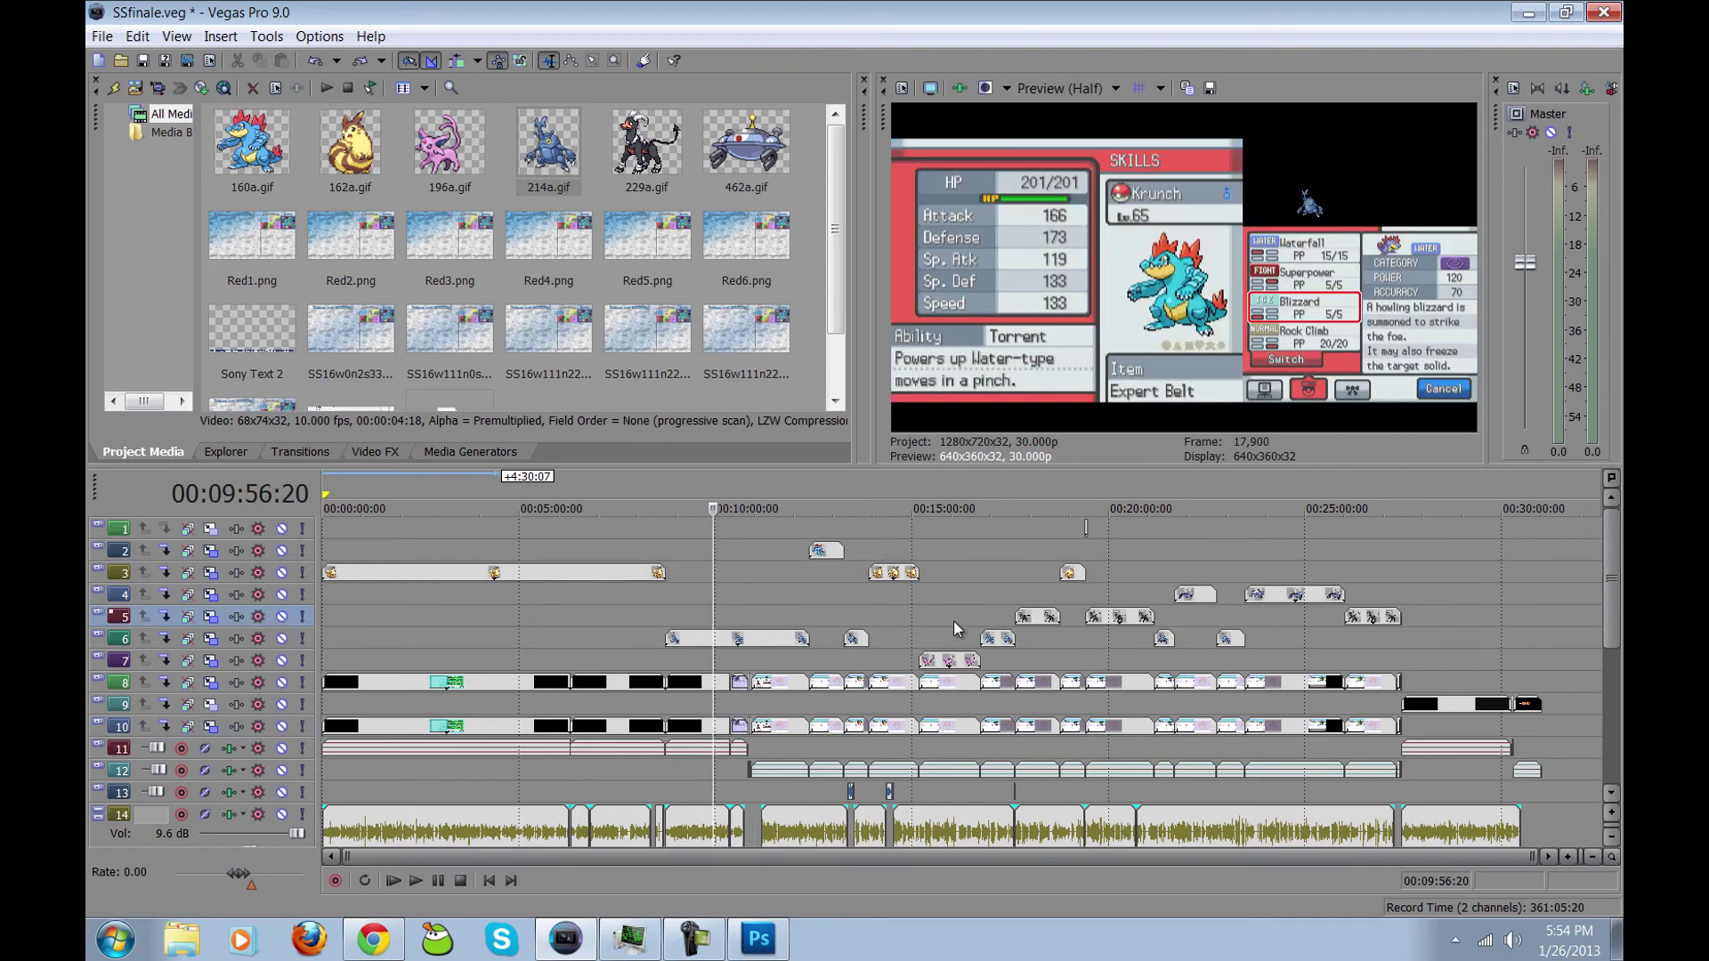
left_click(951, 622)
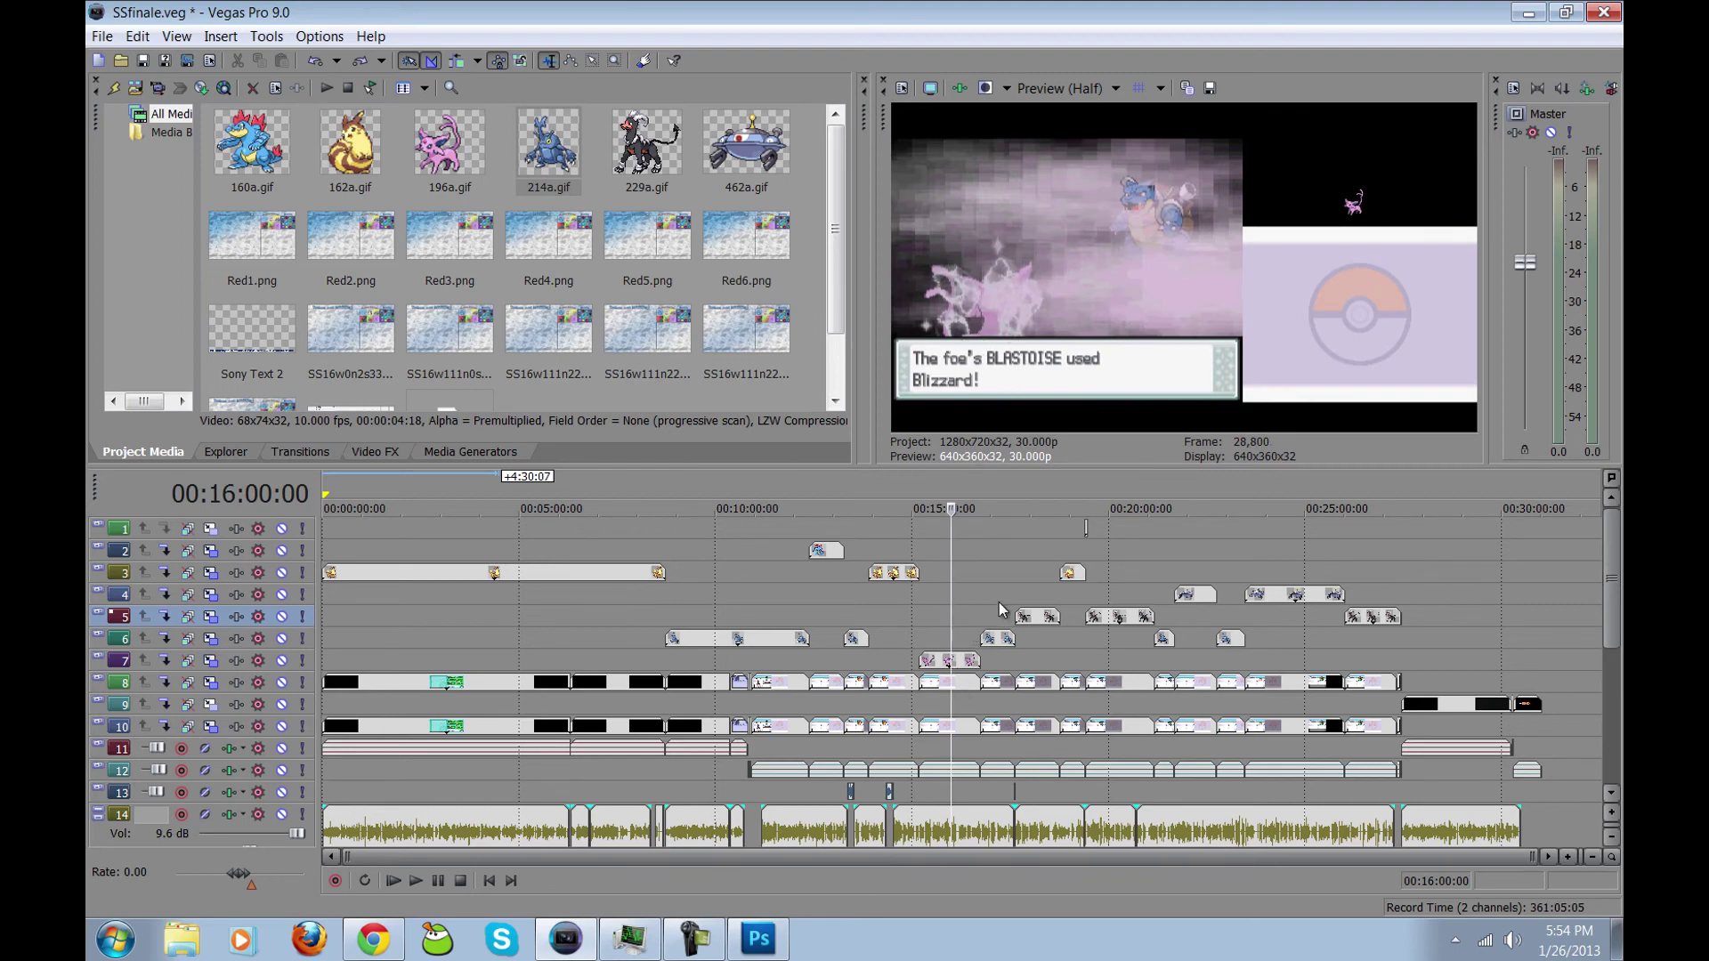
left_click(1000, 599)
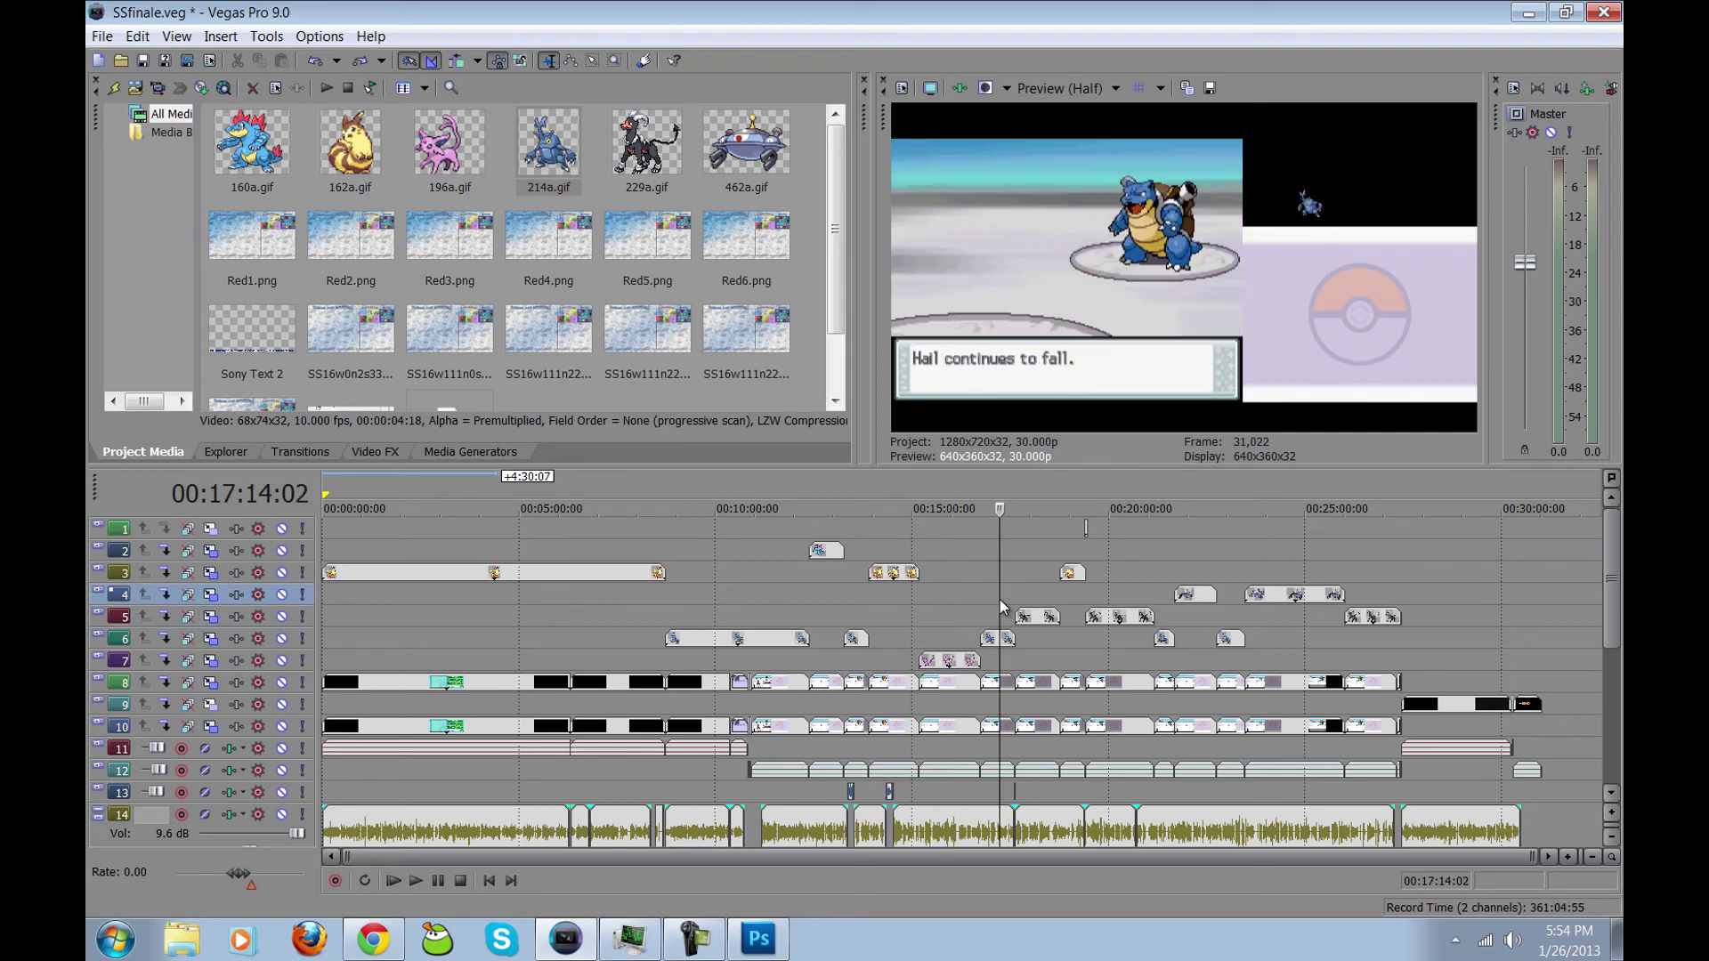
left_click(996, 615)
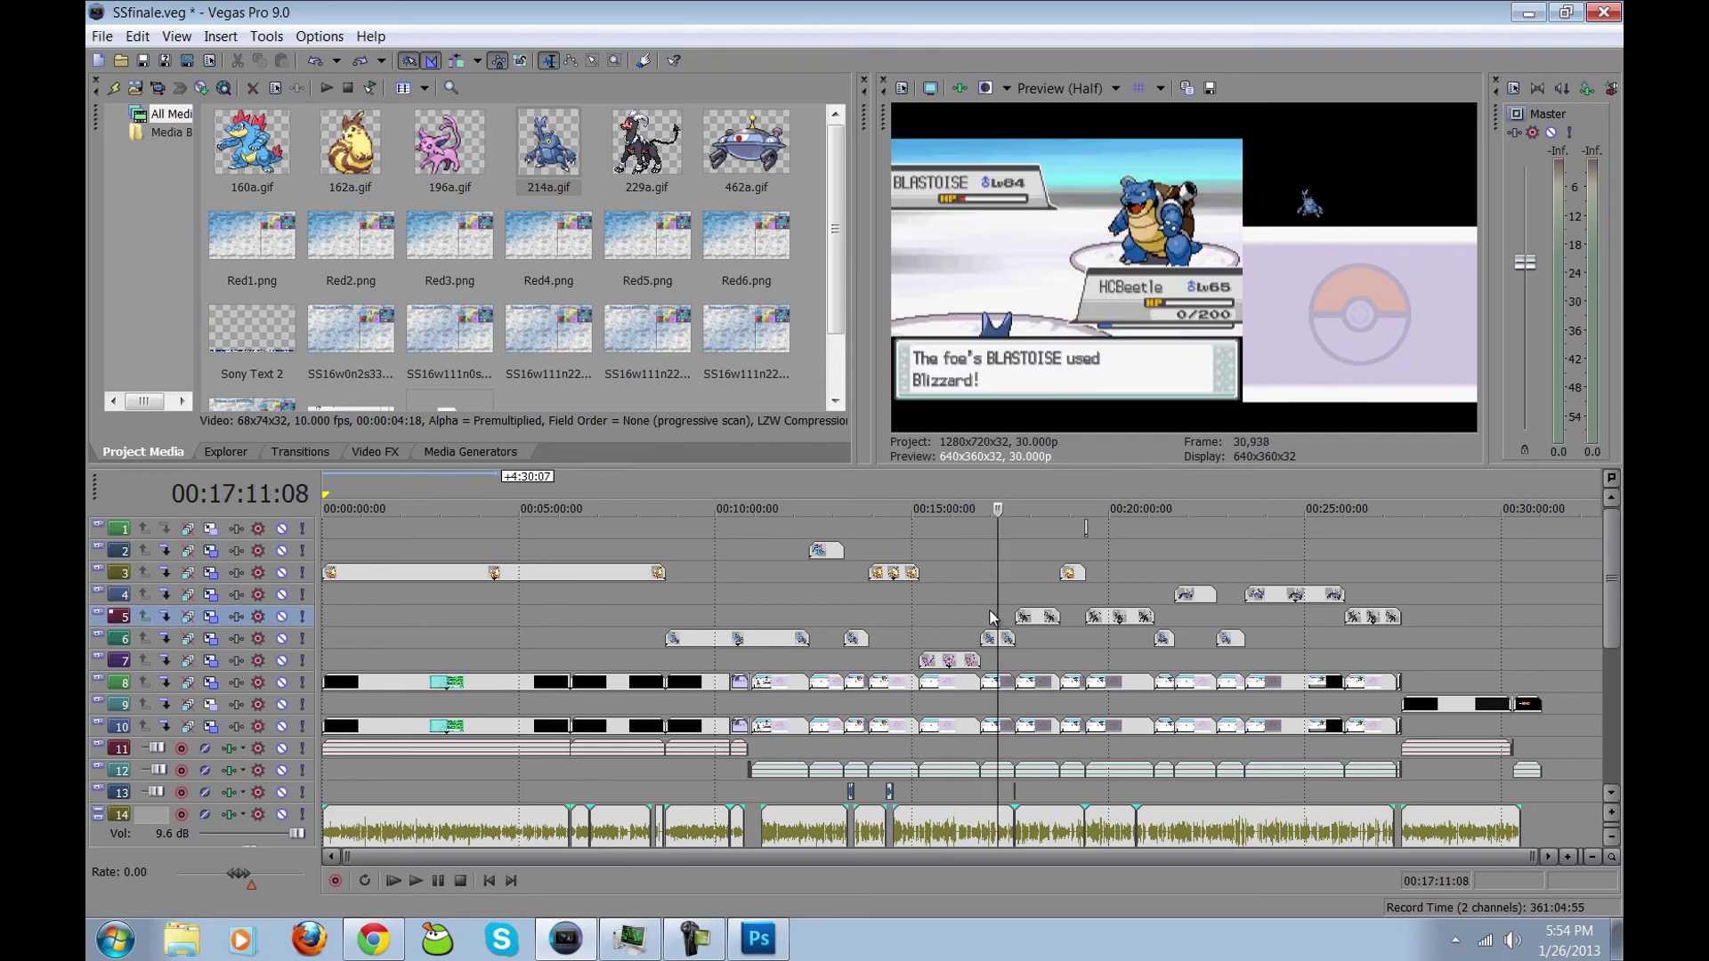
left_click(1043, 580)
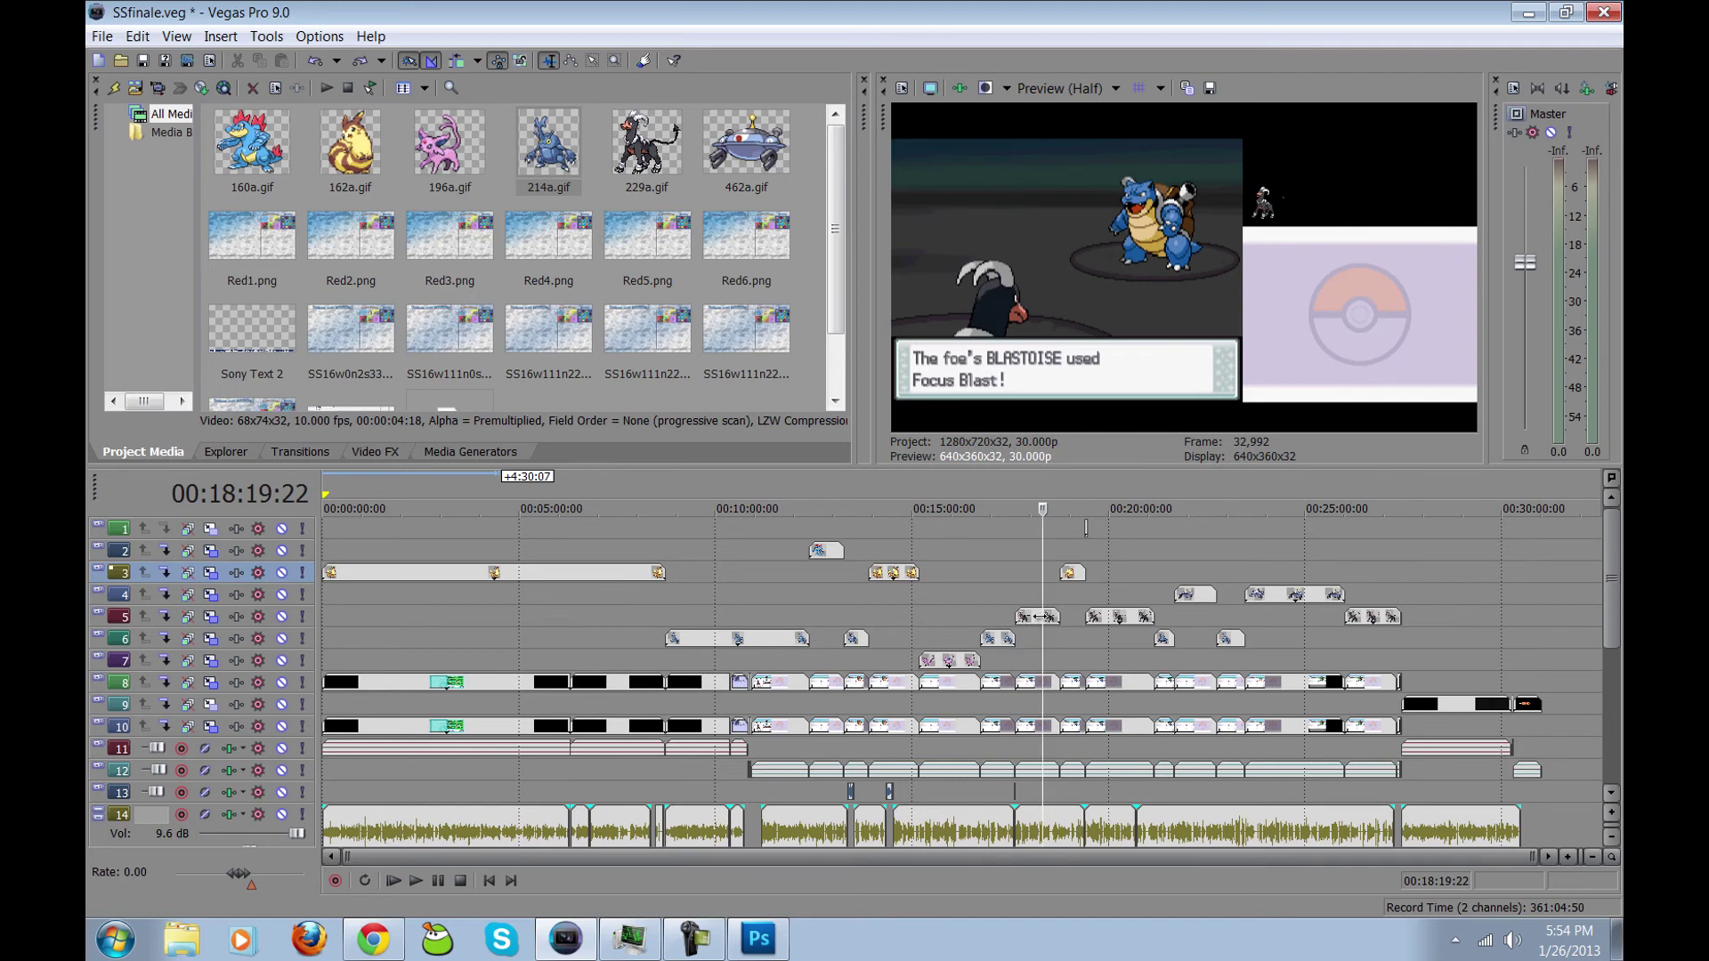
left_click(1038, 616)
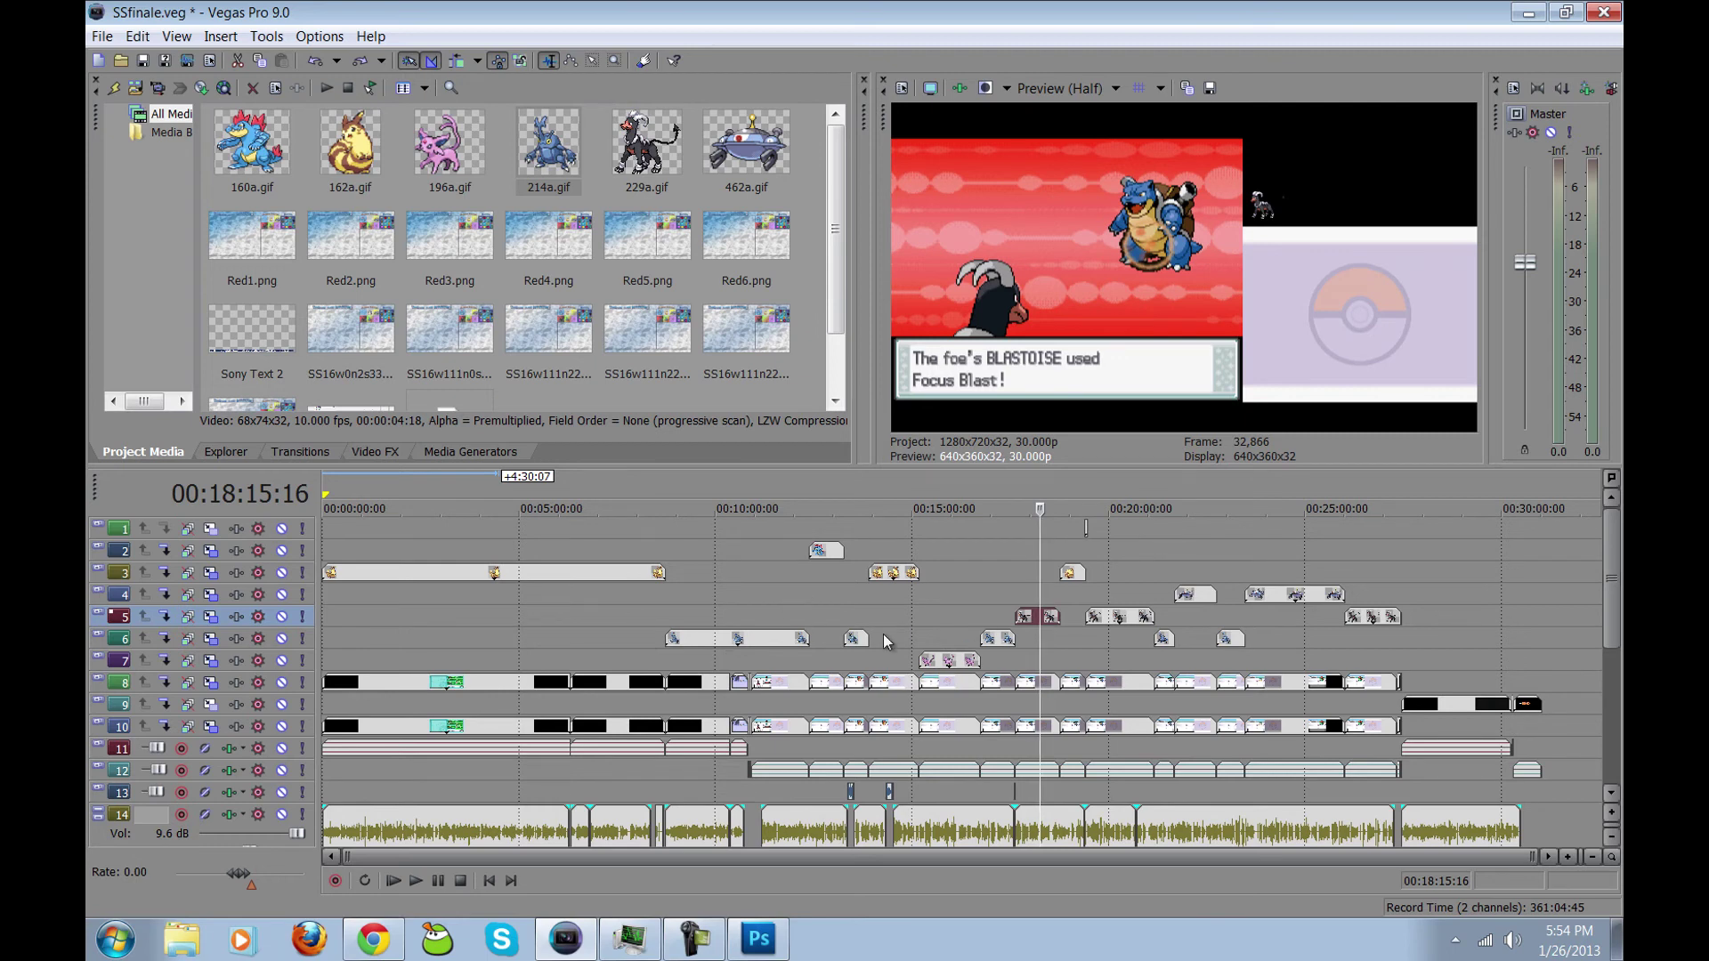
left_click(1199, 559)
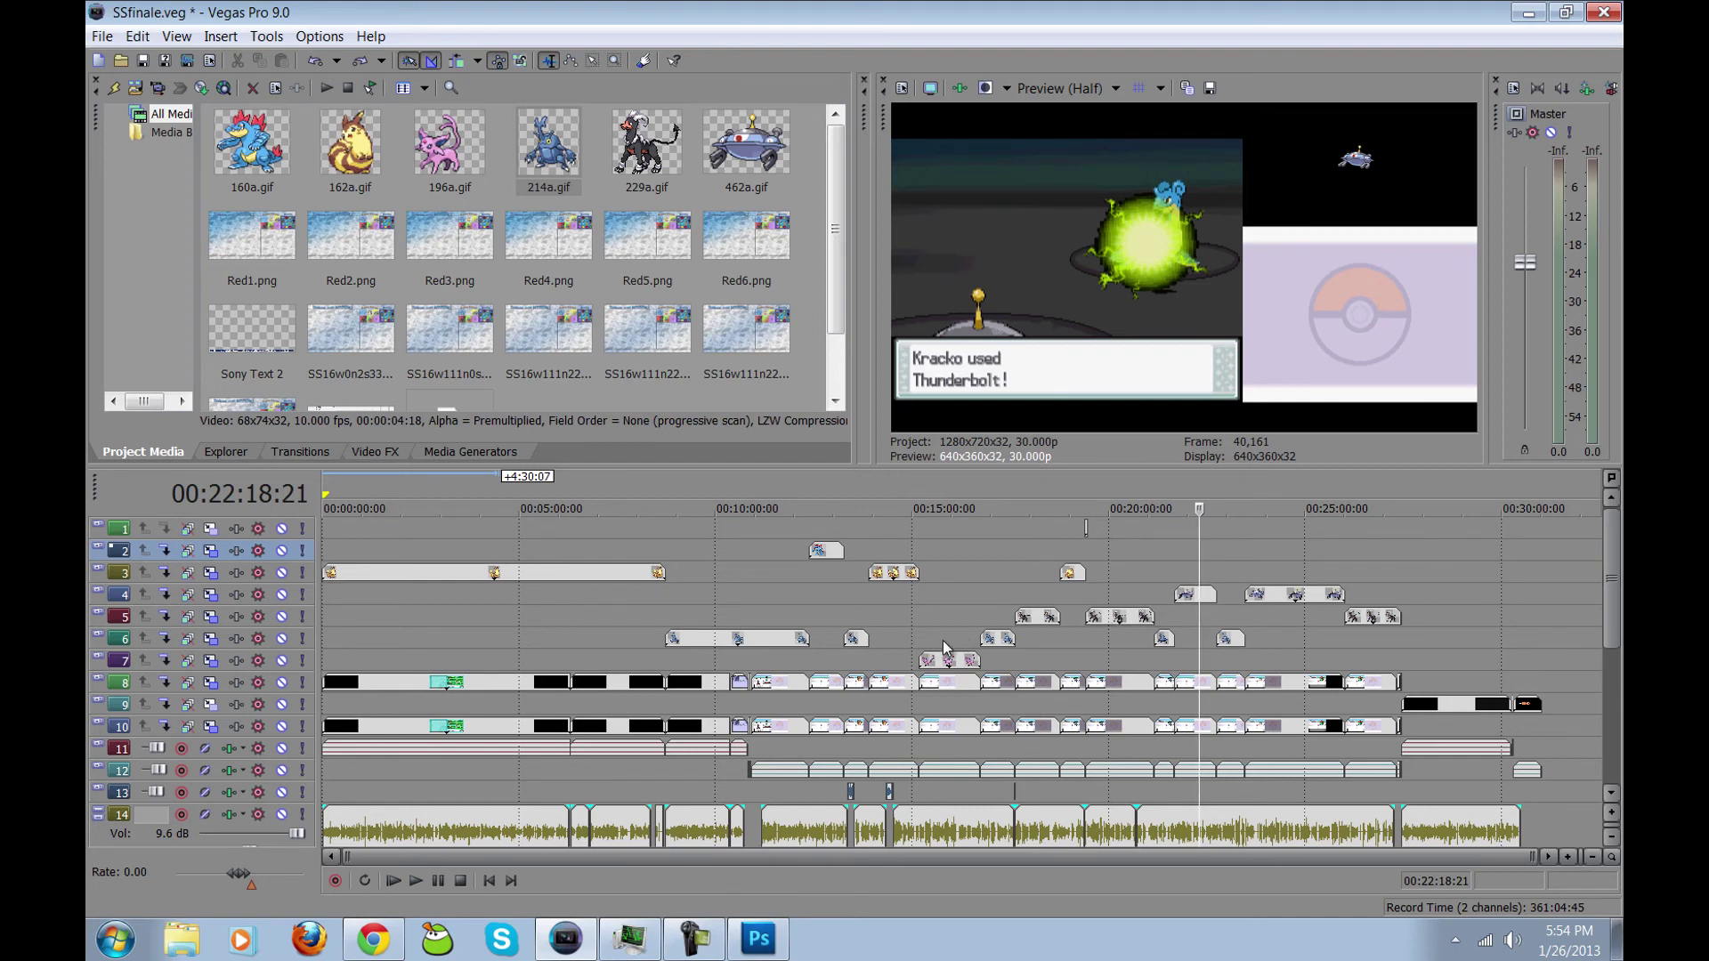
Step: Play the track 6 footage from 00:08:45 and stop on the party-selection screen
left_click(668, 637)
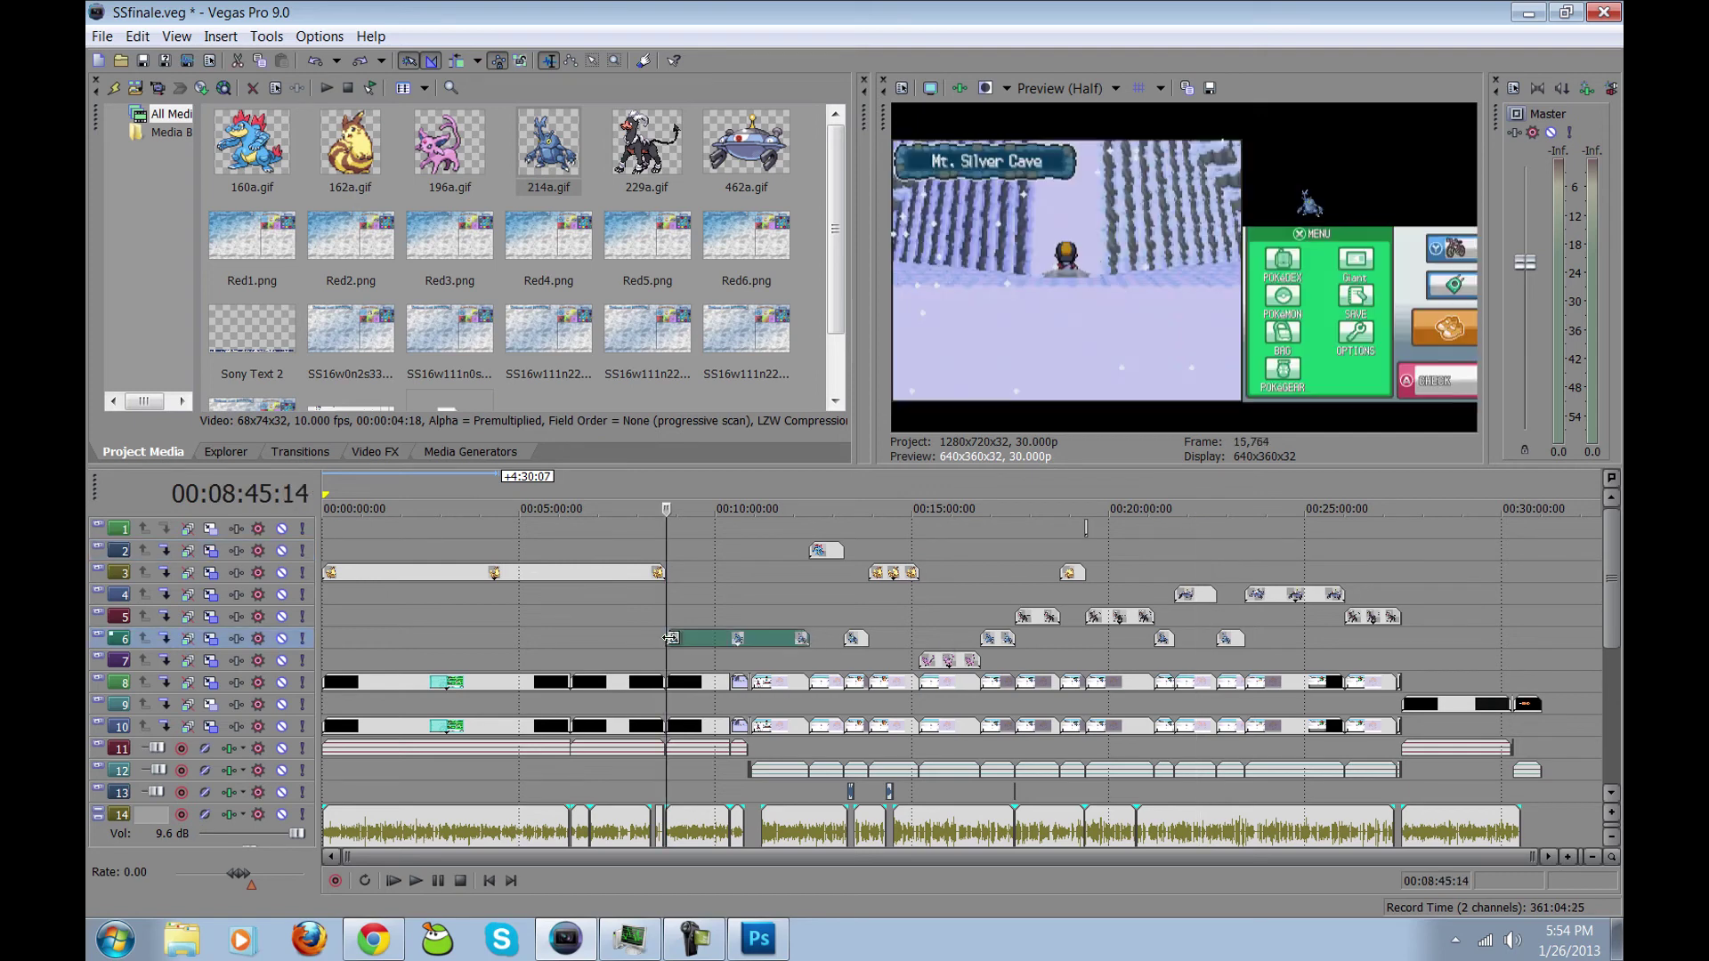
key("space")
key("Return")
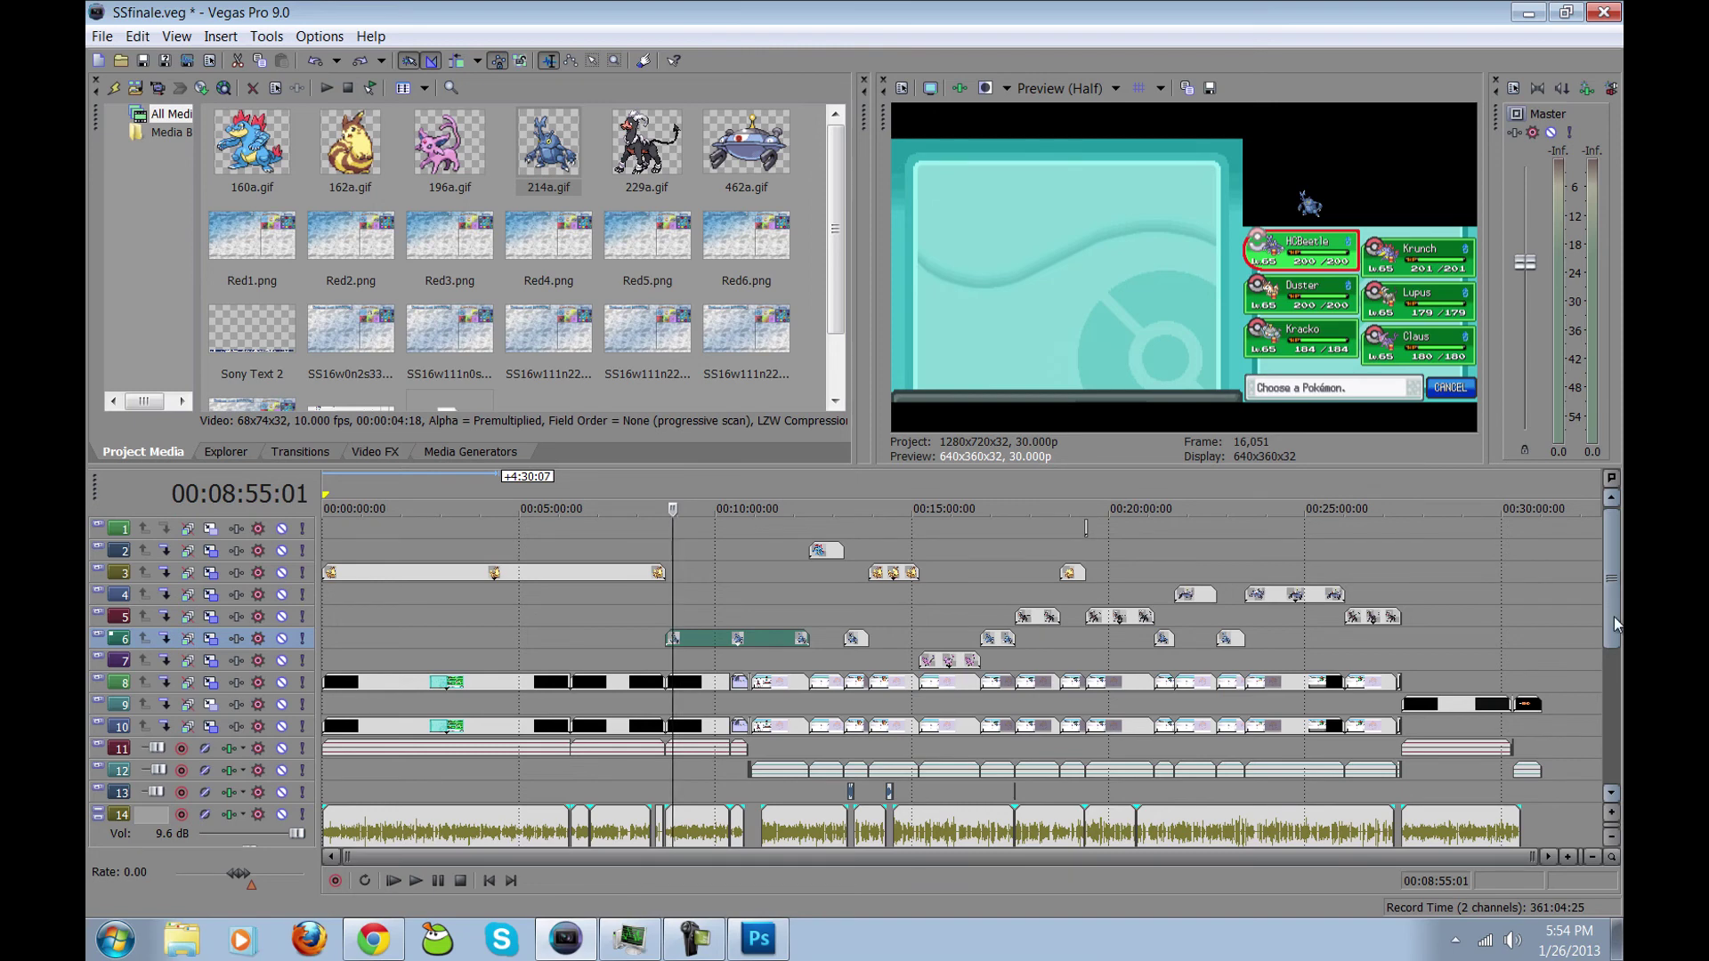
Step: Unmute background track 15 and check the roster and badges overlay at 00:09:53
scroll(1614, 614, "down", 3)
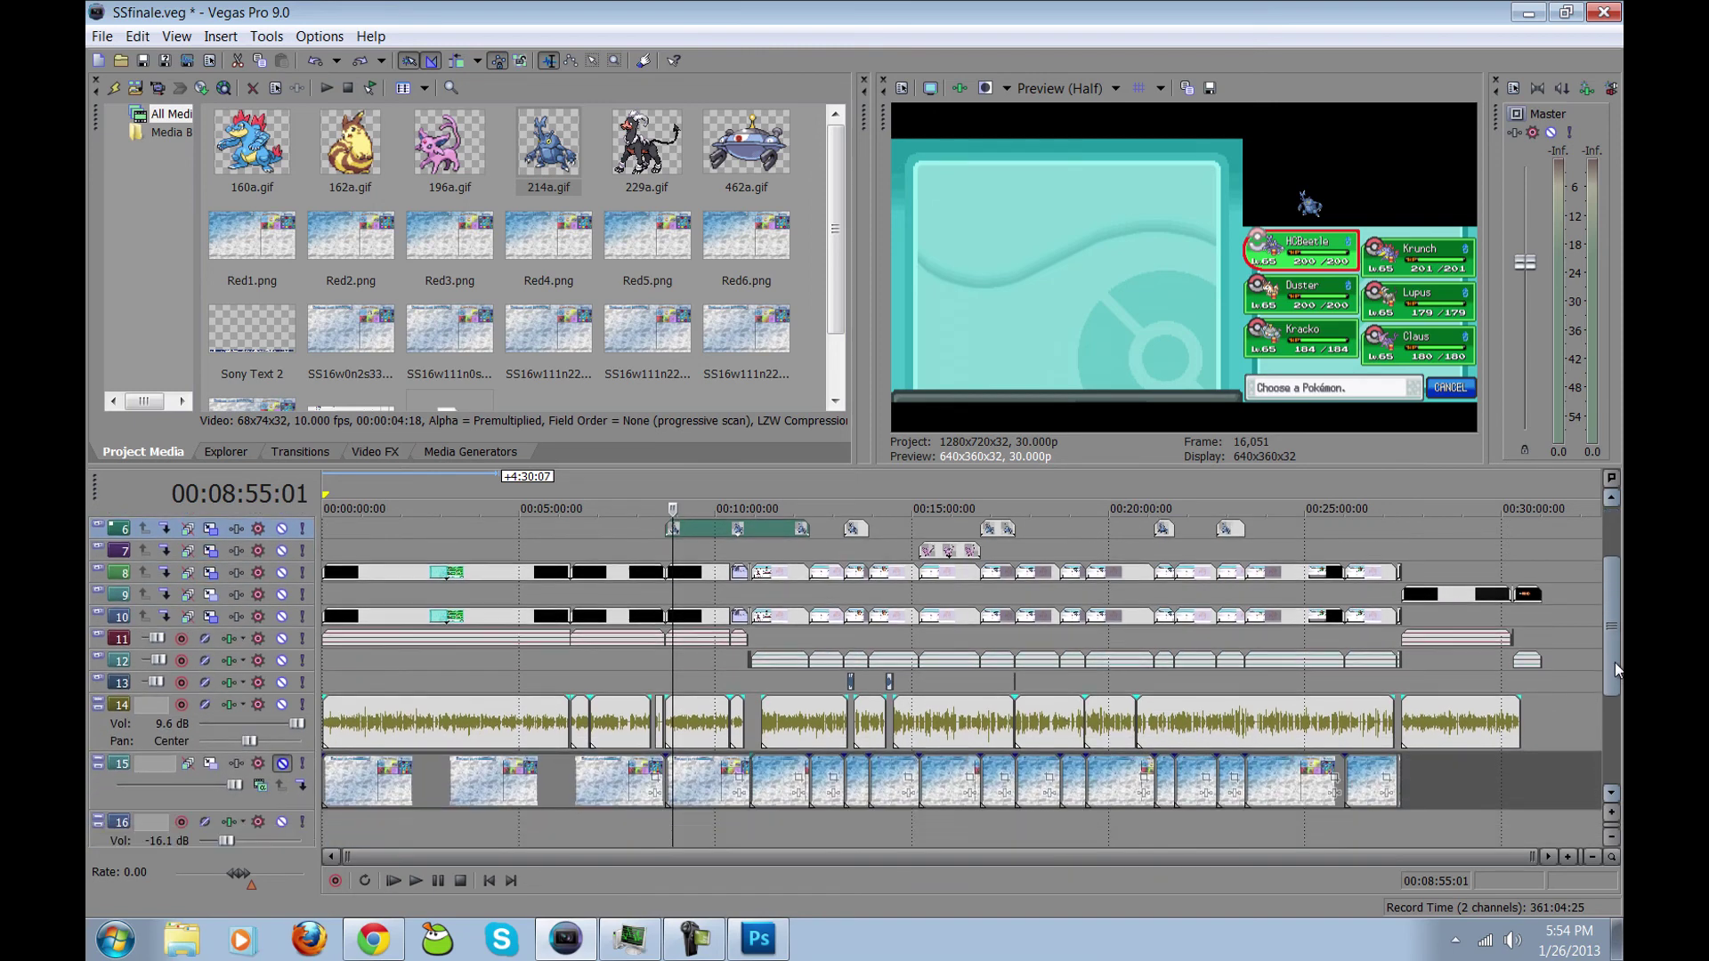
left_click(282, 765)
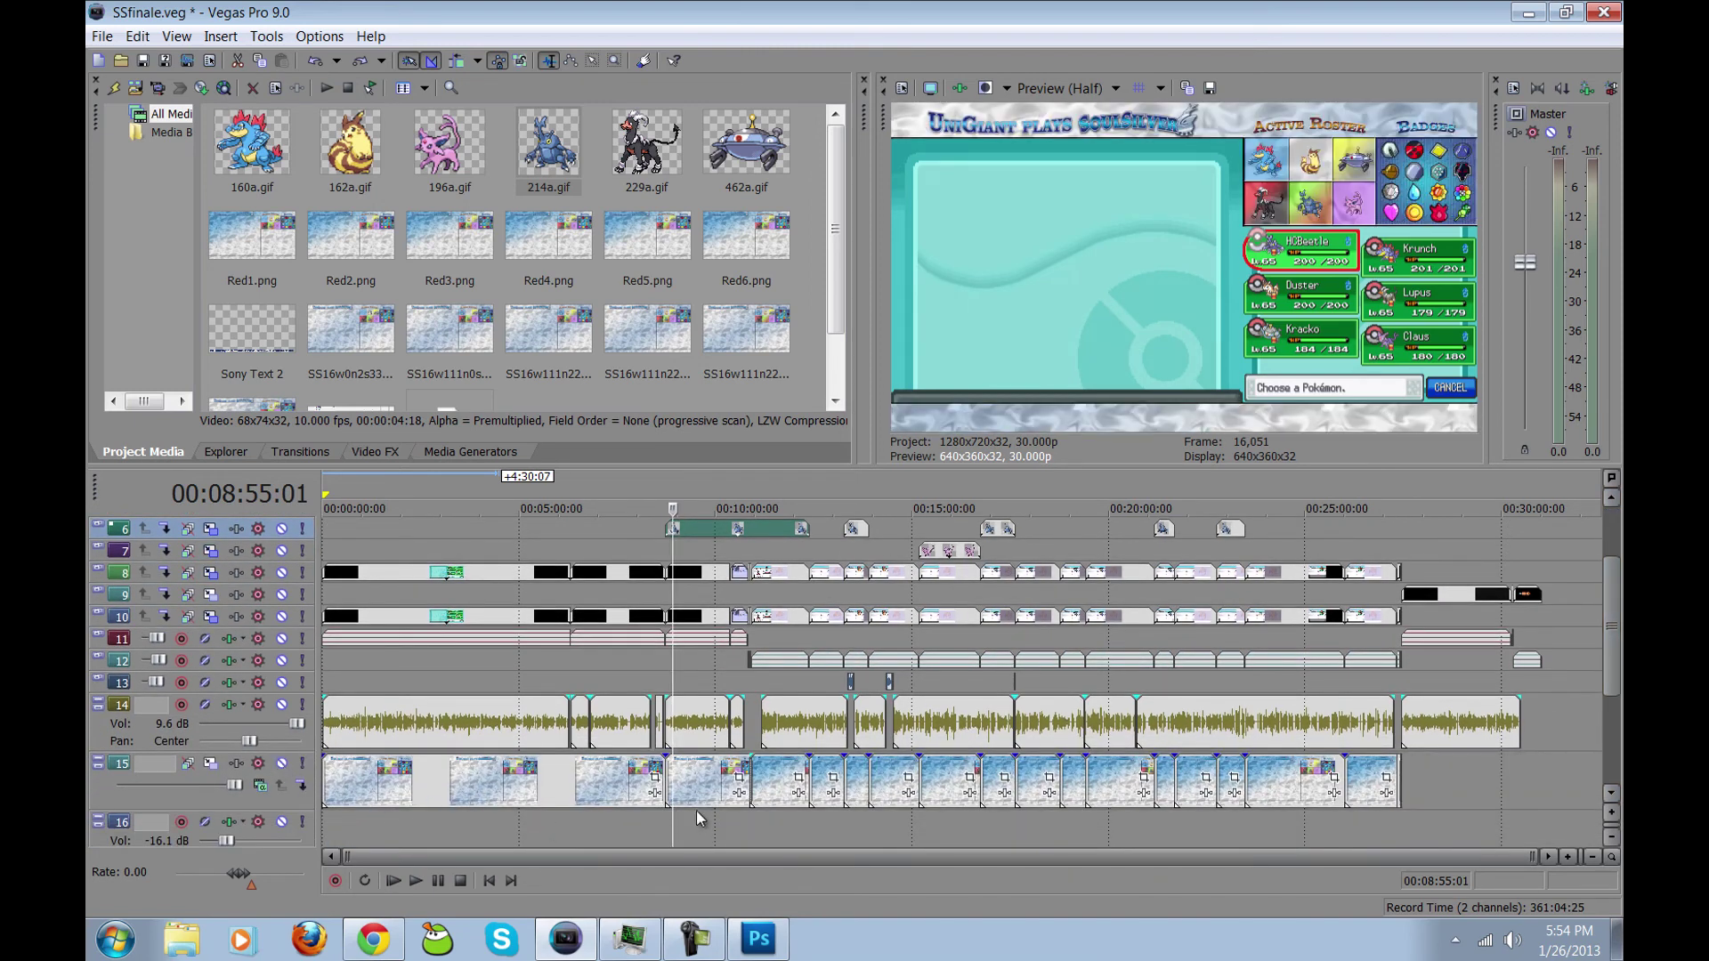
left_click(712, 789)
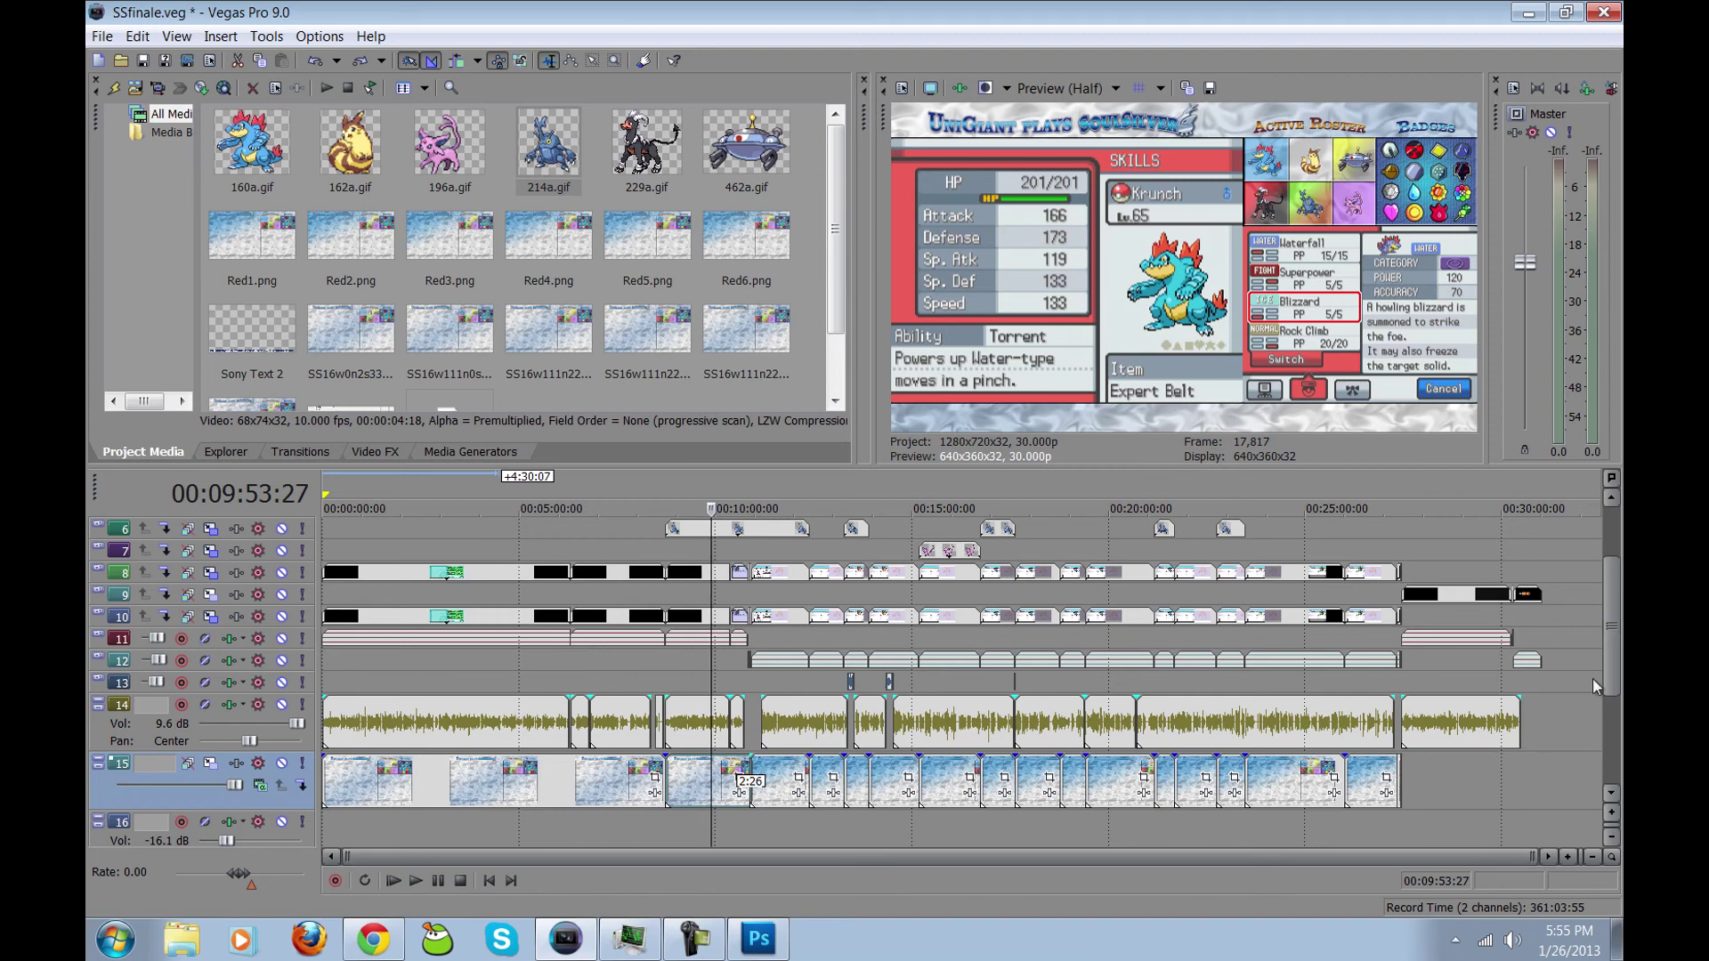
left_click_drag(1613, 679, 1611, 622)
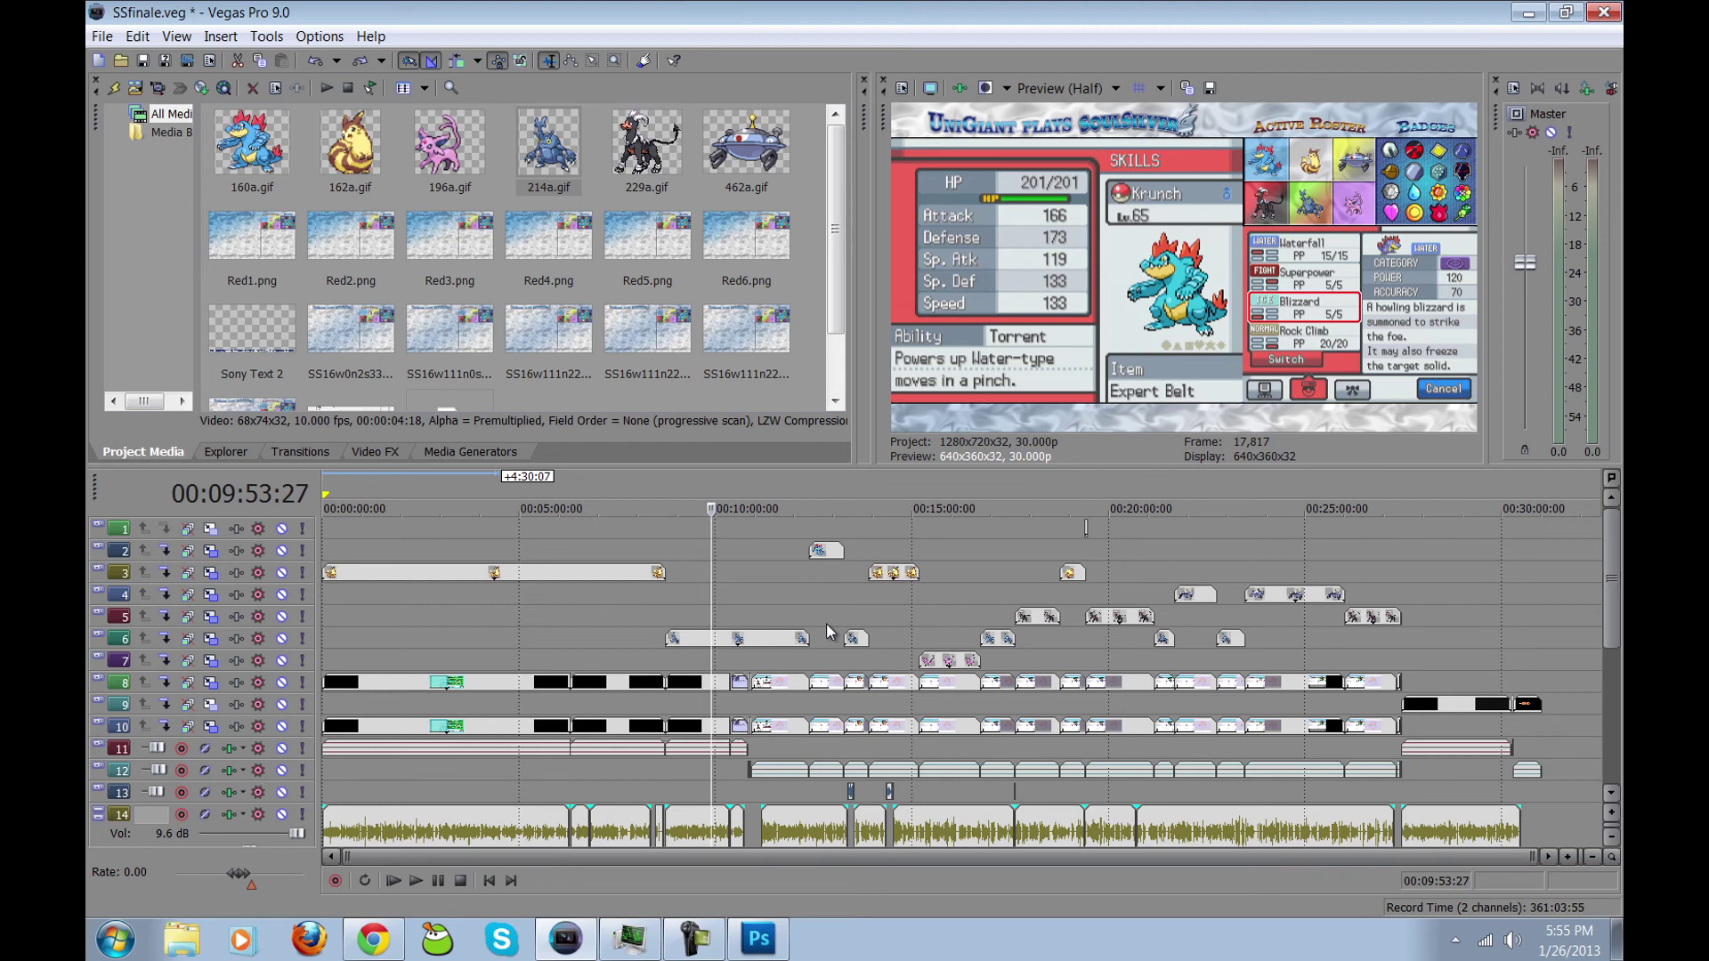
Step: Play the project from the start and stop at 00:00:37
left_click(488, 881)
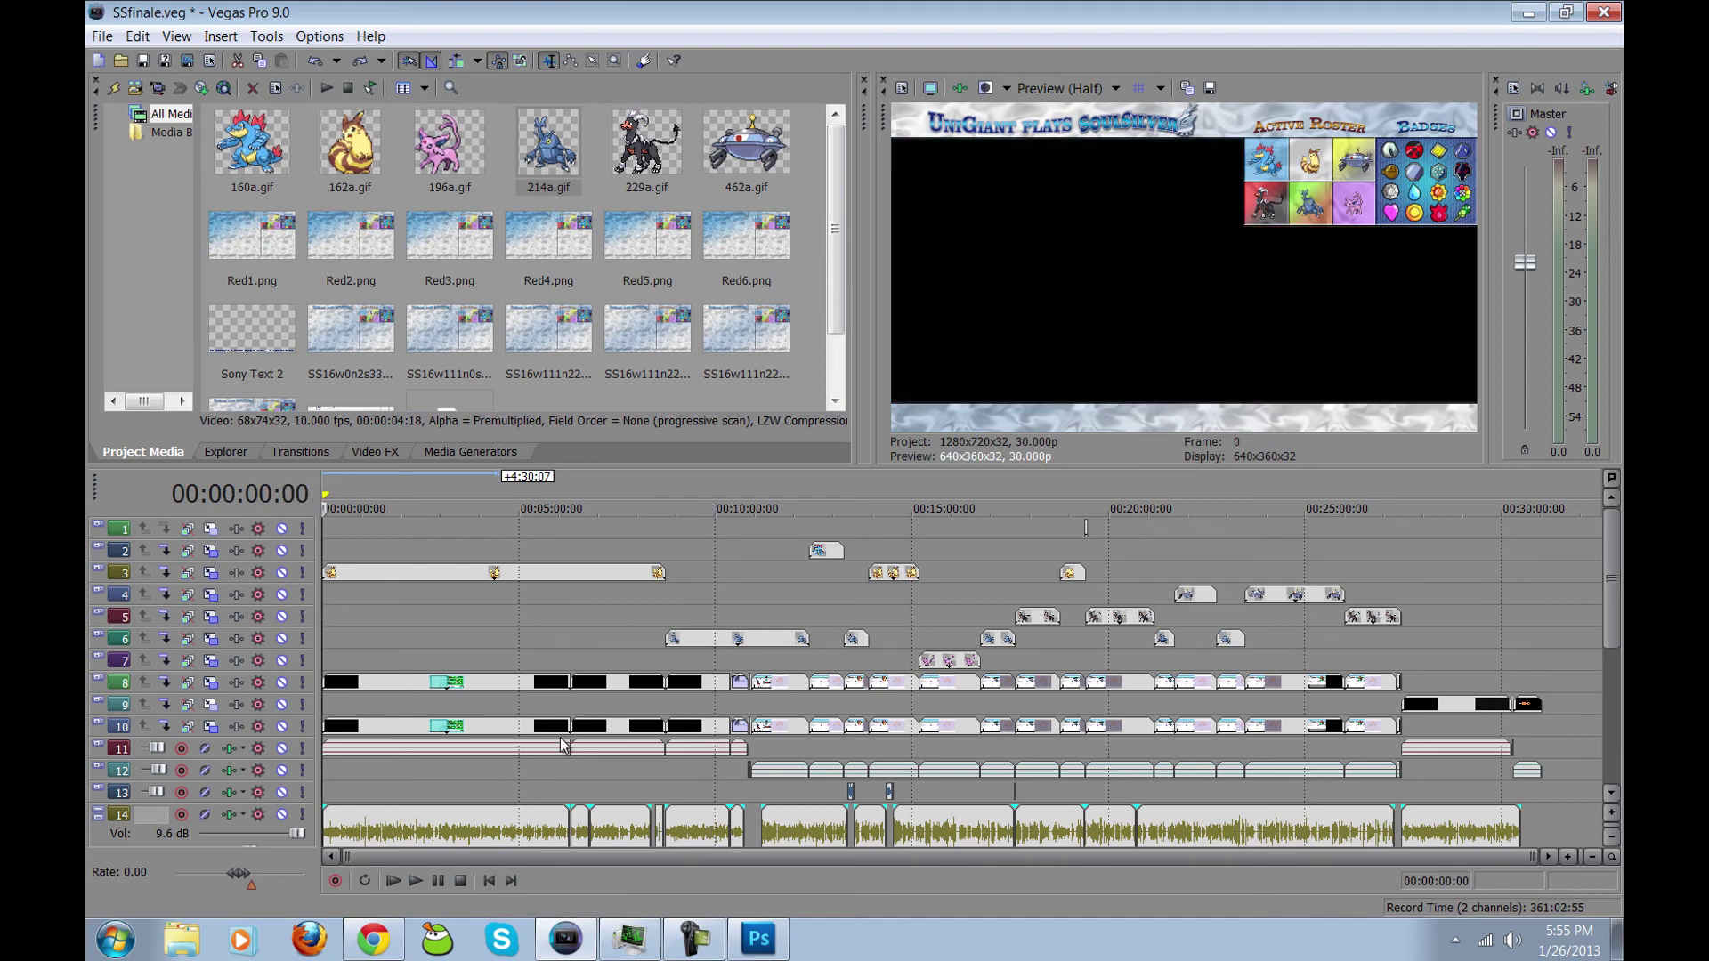
scroll(559, 737, "up", 5)
key("space")
scroll(559, 737, "up", 3)
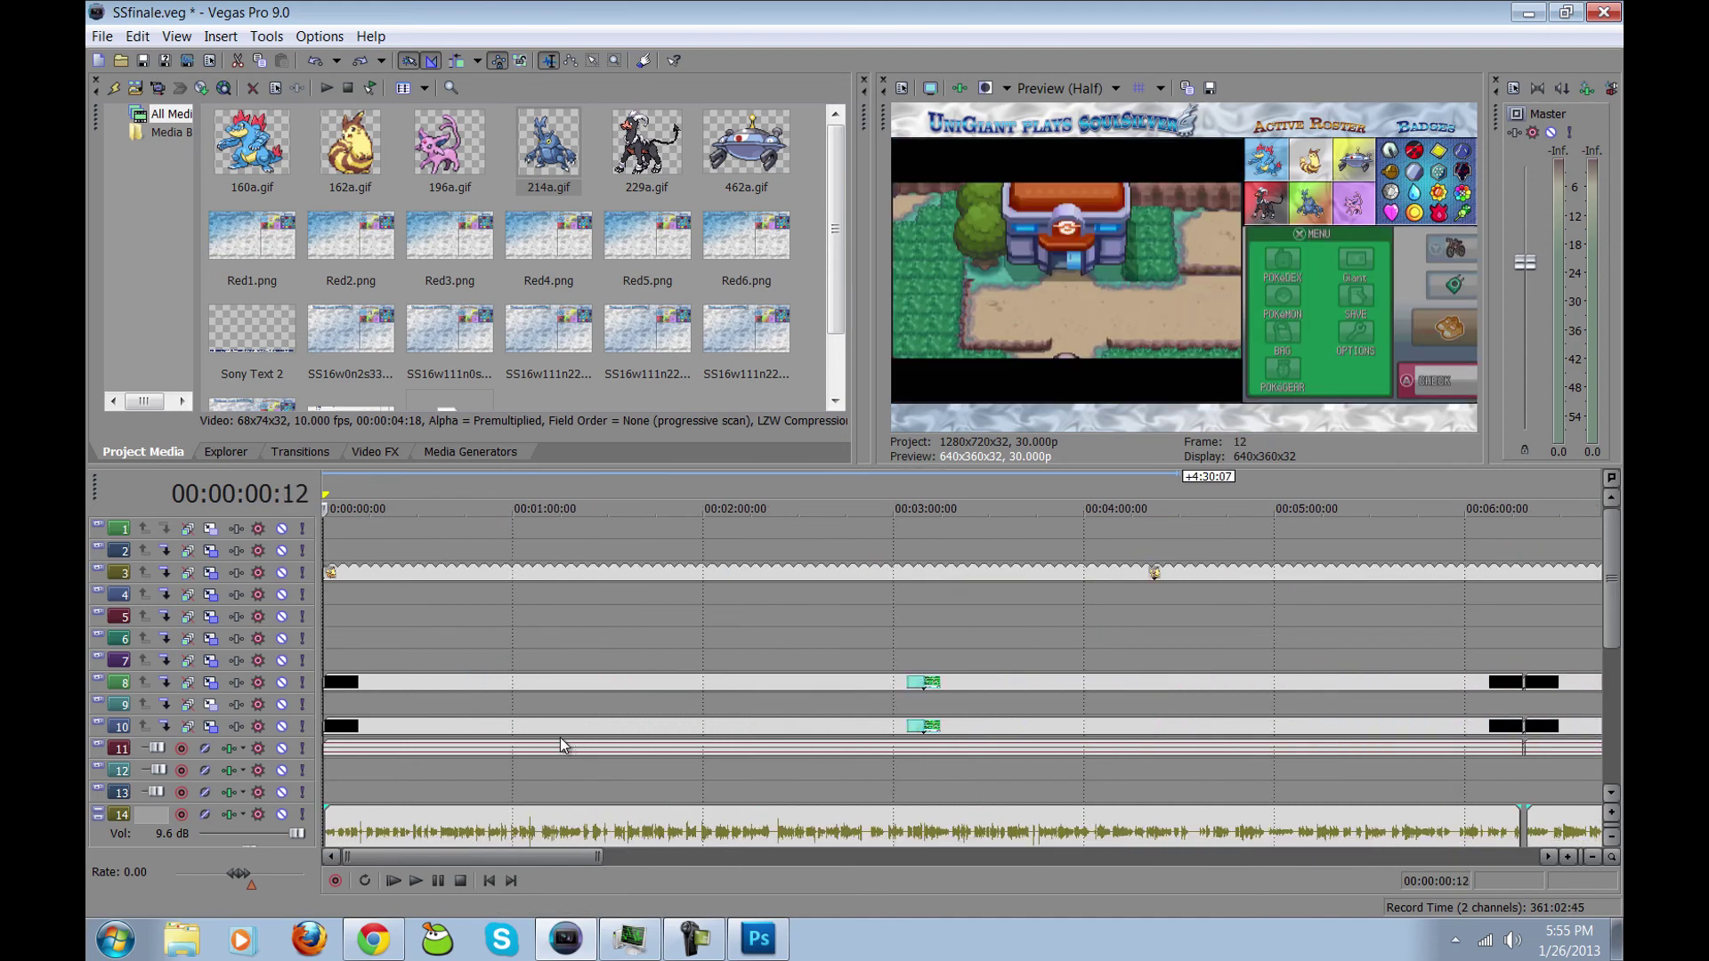
key("space")
key("space")
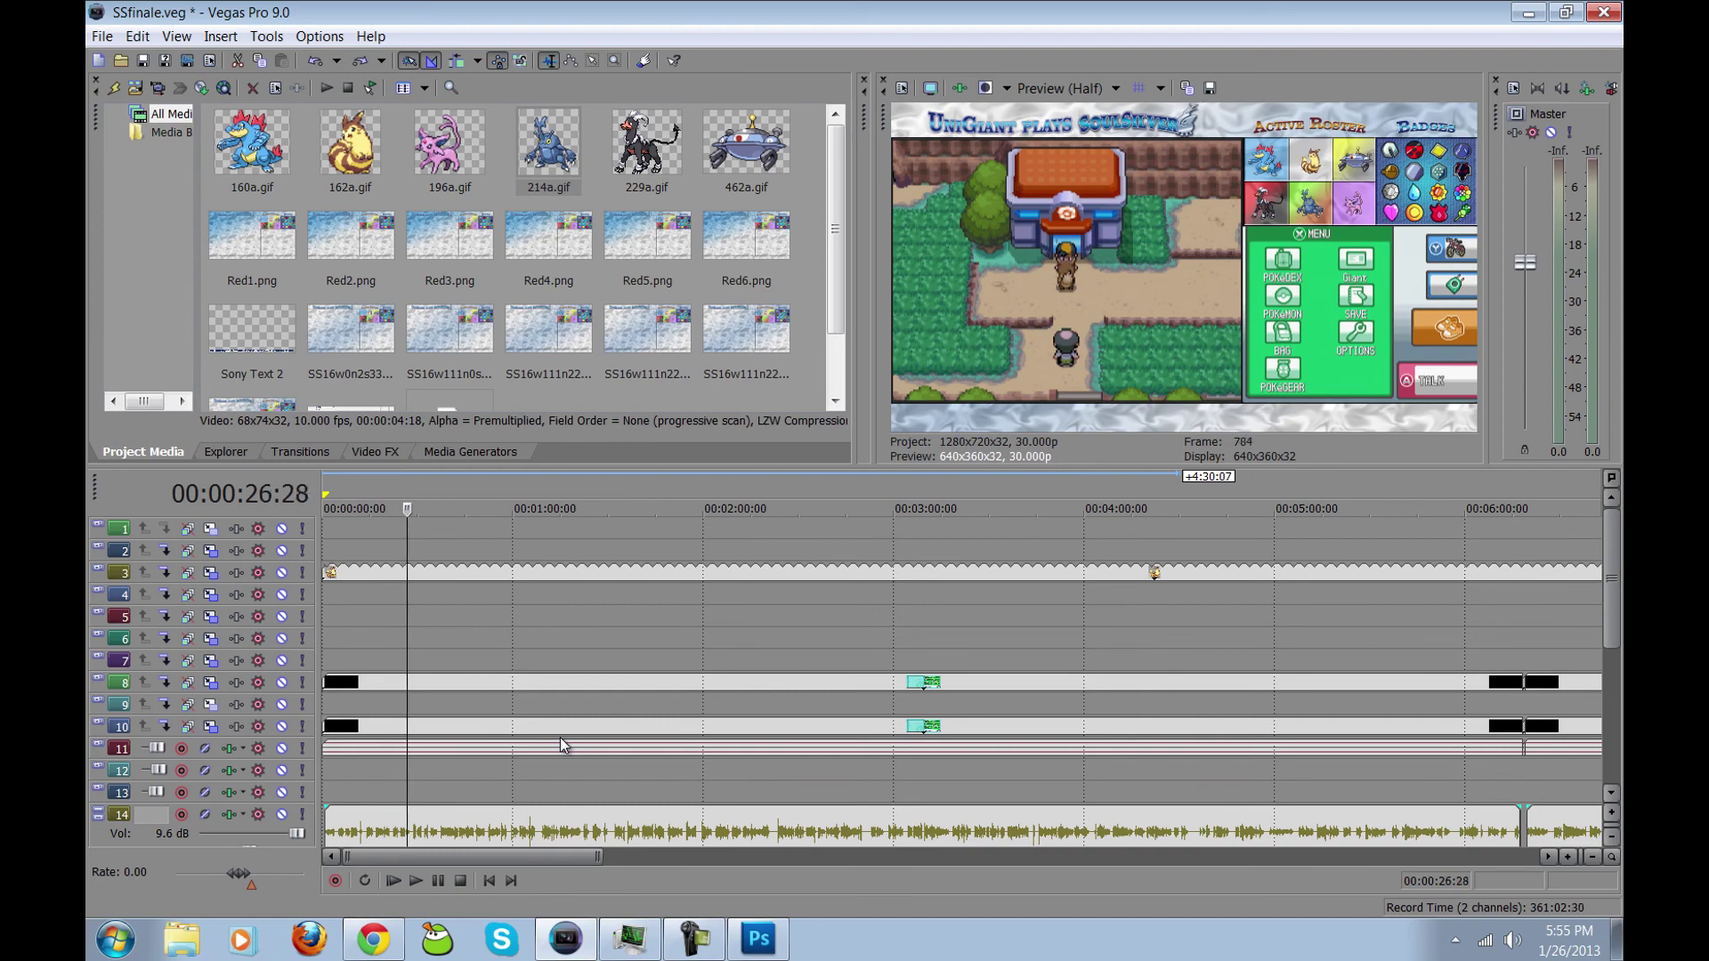
key("Return")
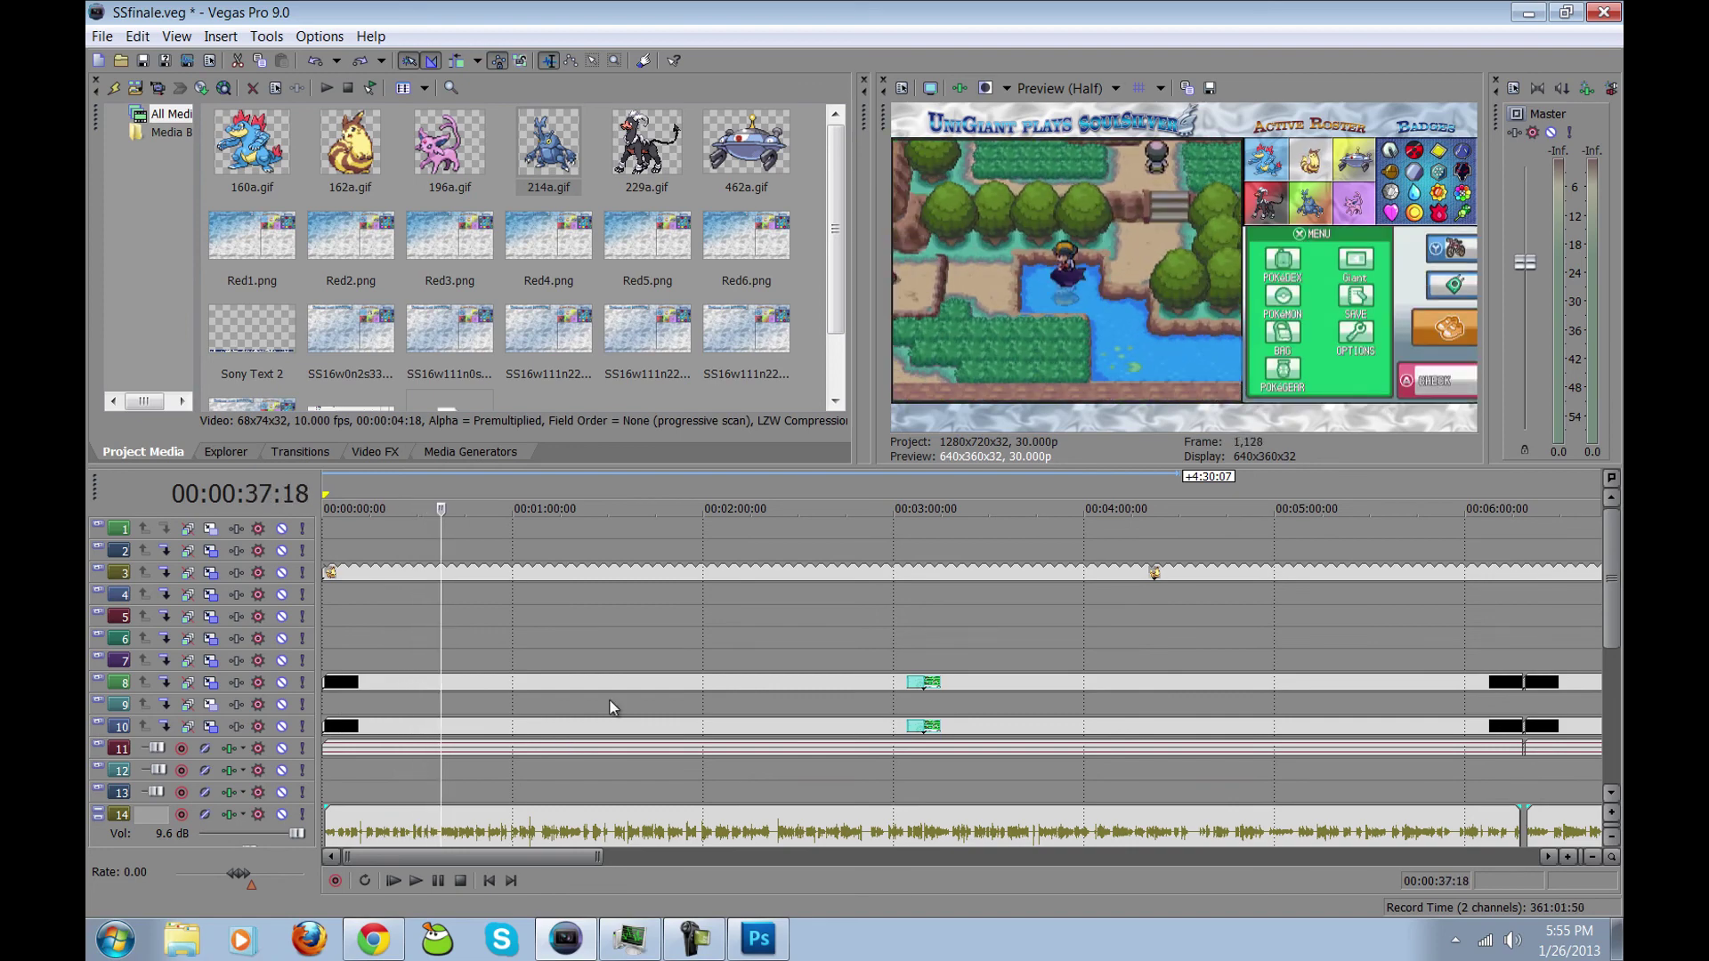
Step: Play the battle from 00:12:09, park at 00:11:41, then bring up the Pokémon sprites page in Chrome
left_click(1374, 850)
left_click(1375, 853)
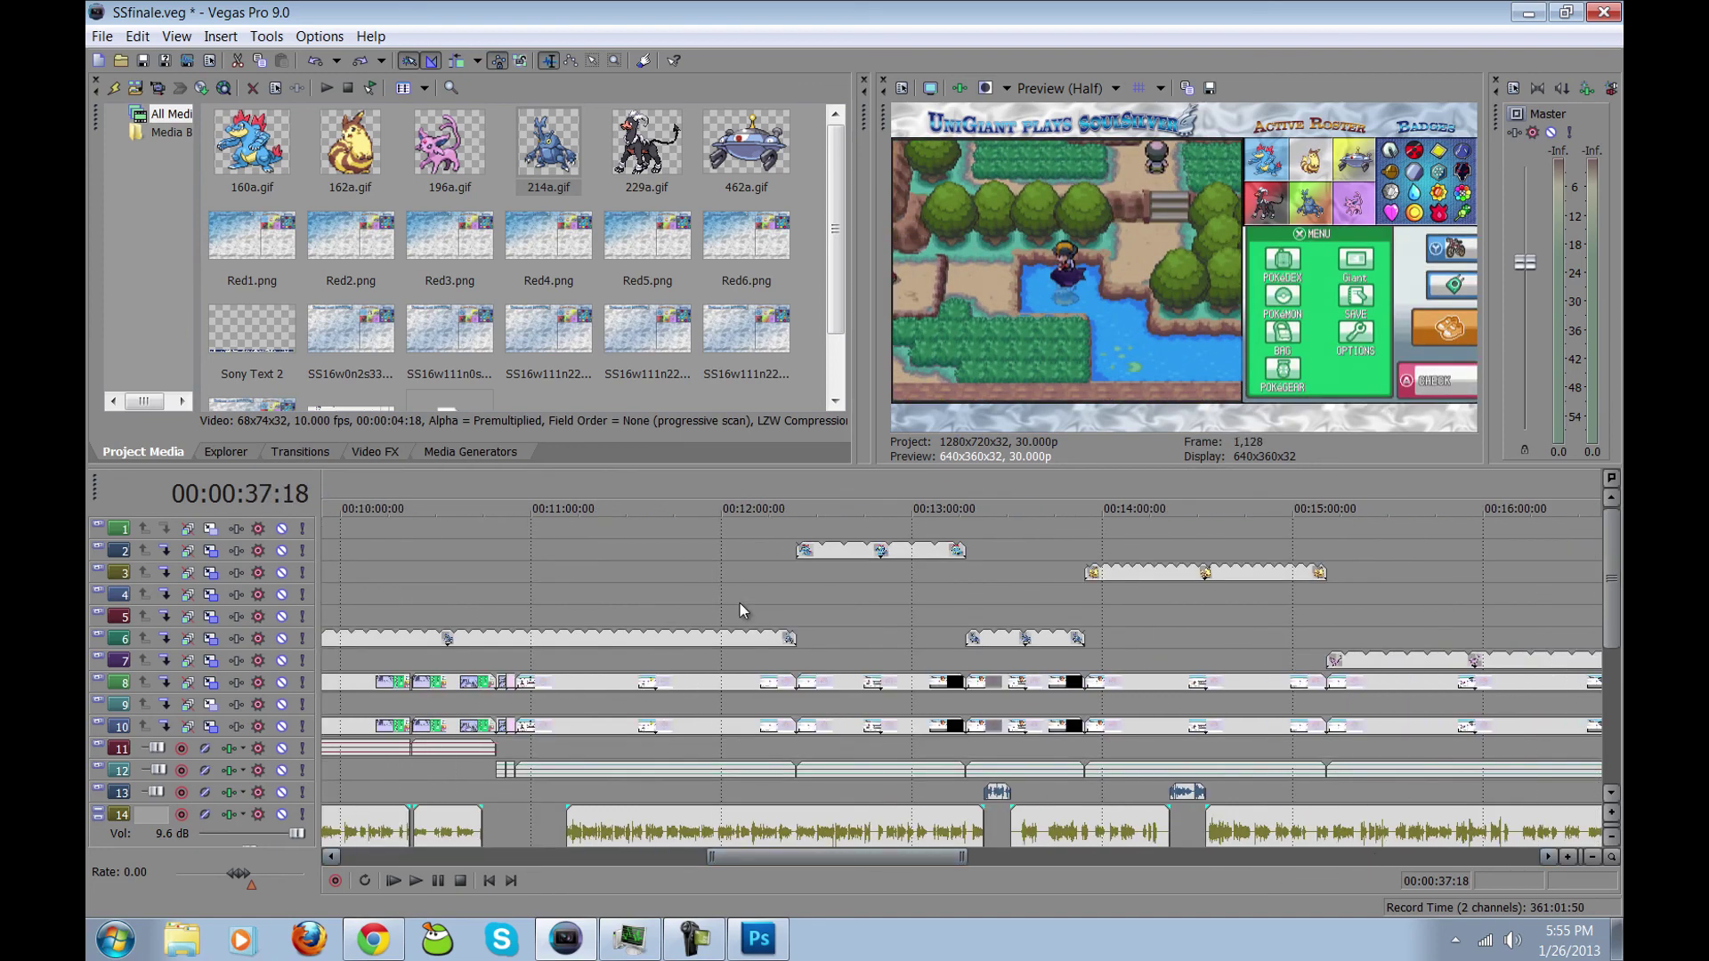
left_click(752, 591)
key("space")
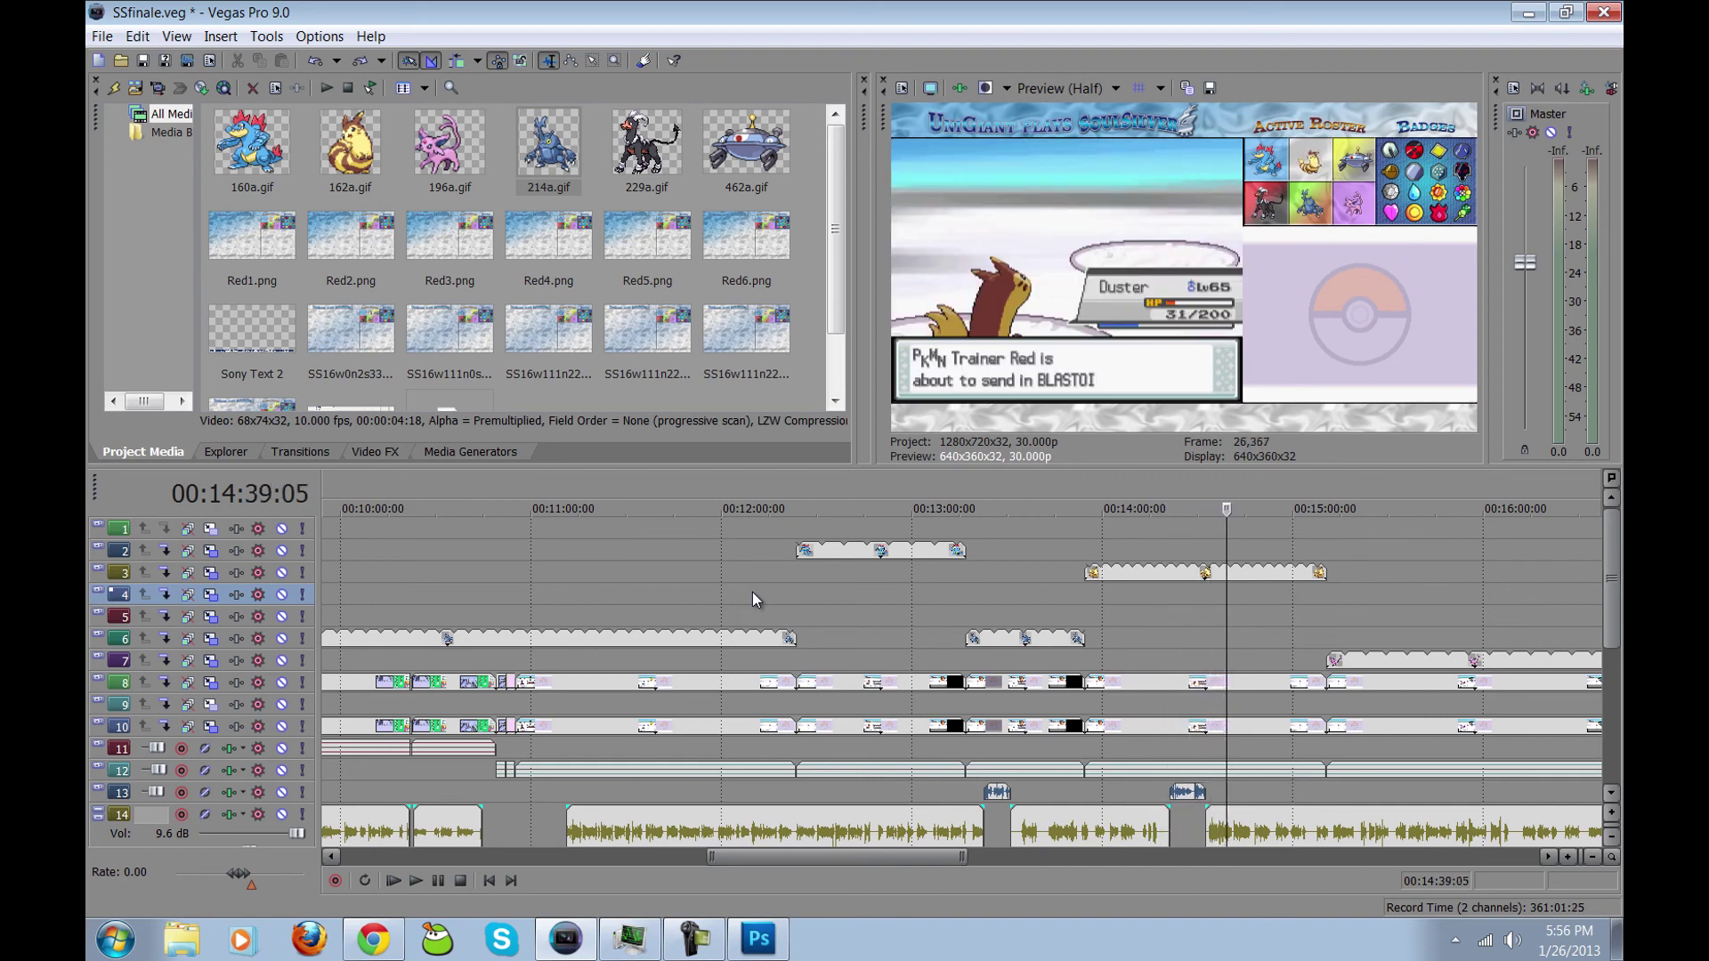
scroll(751, 591, "down", 6)
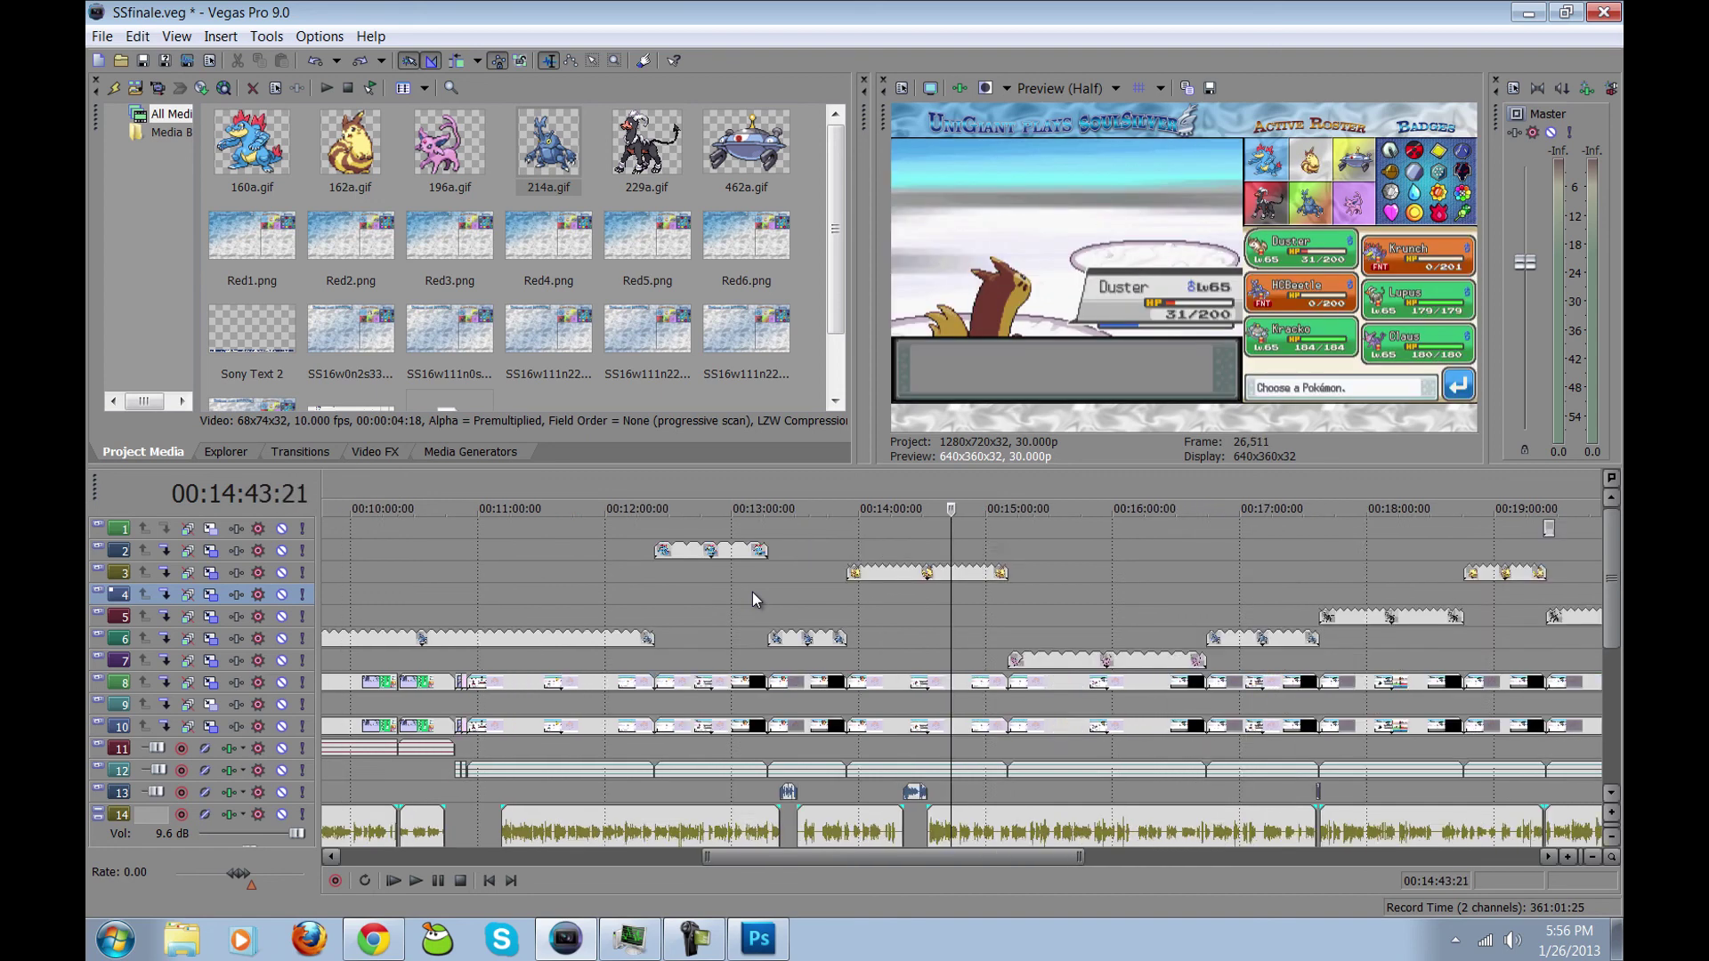
scroll(751, 591, "down", 1)
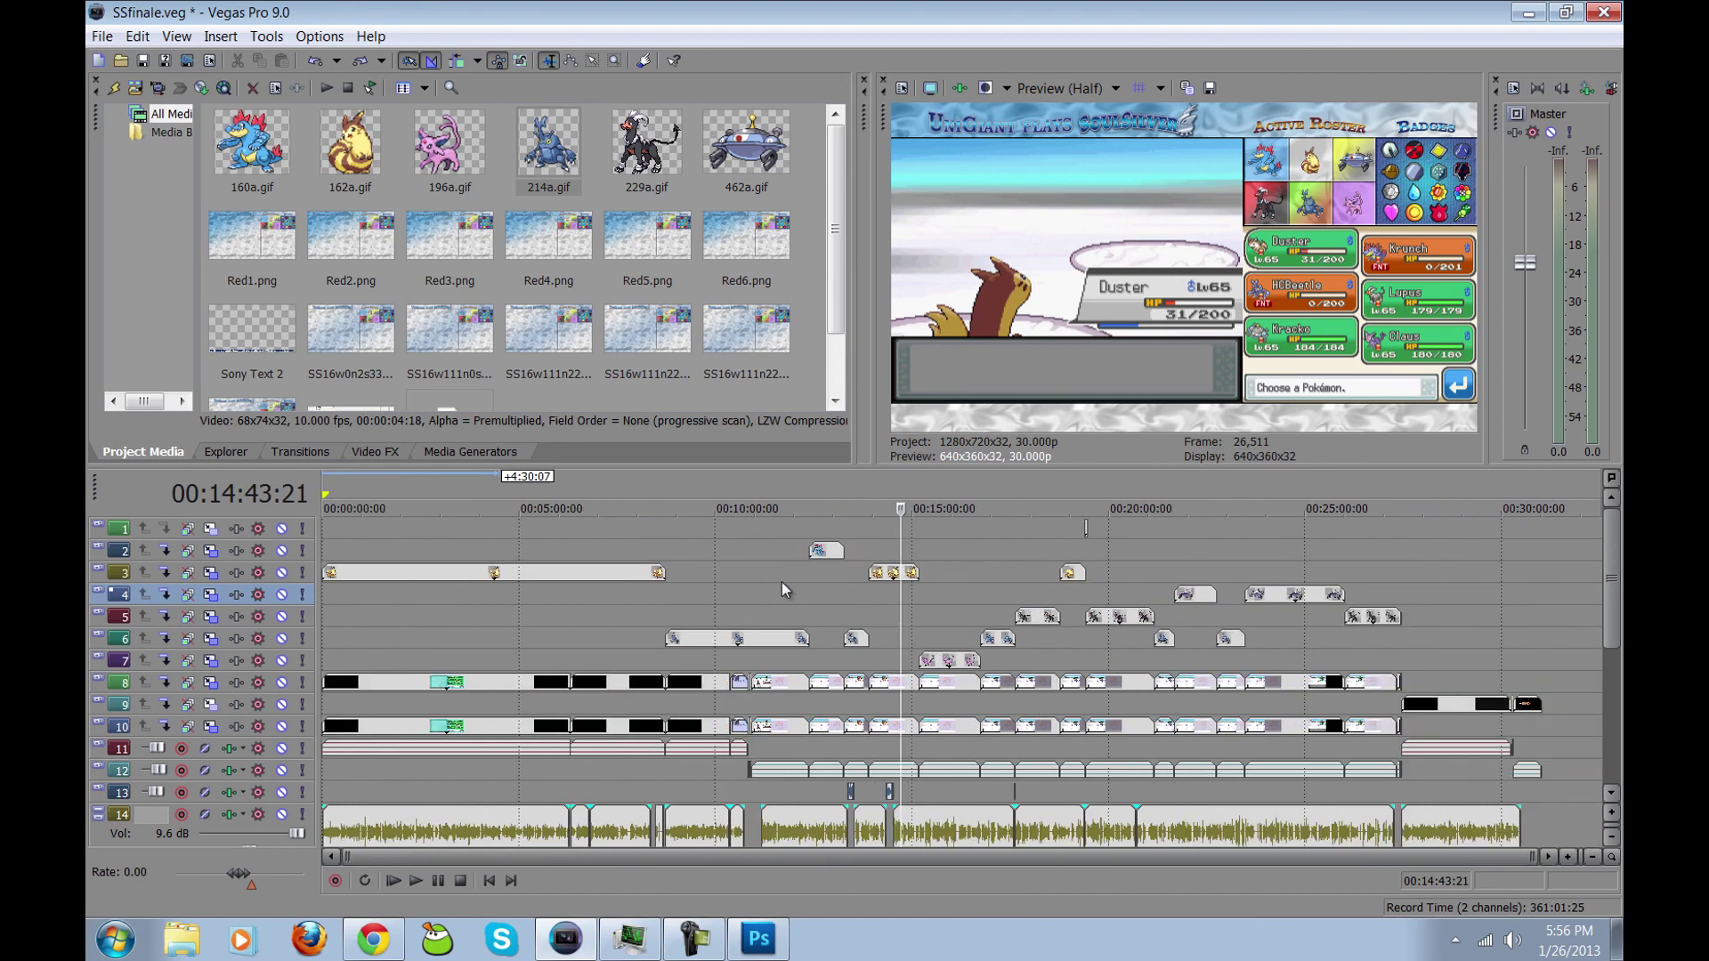
left_click(781, 582)
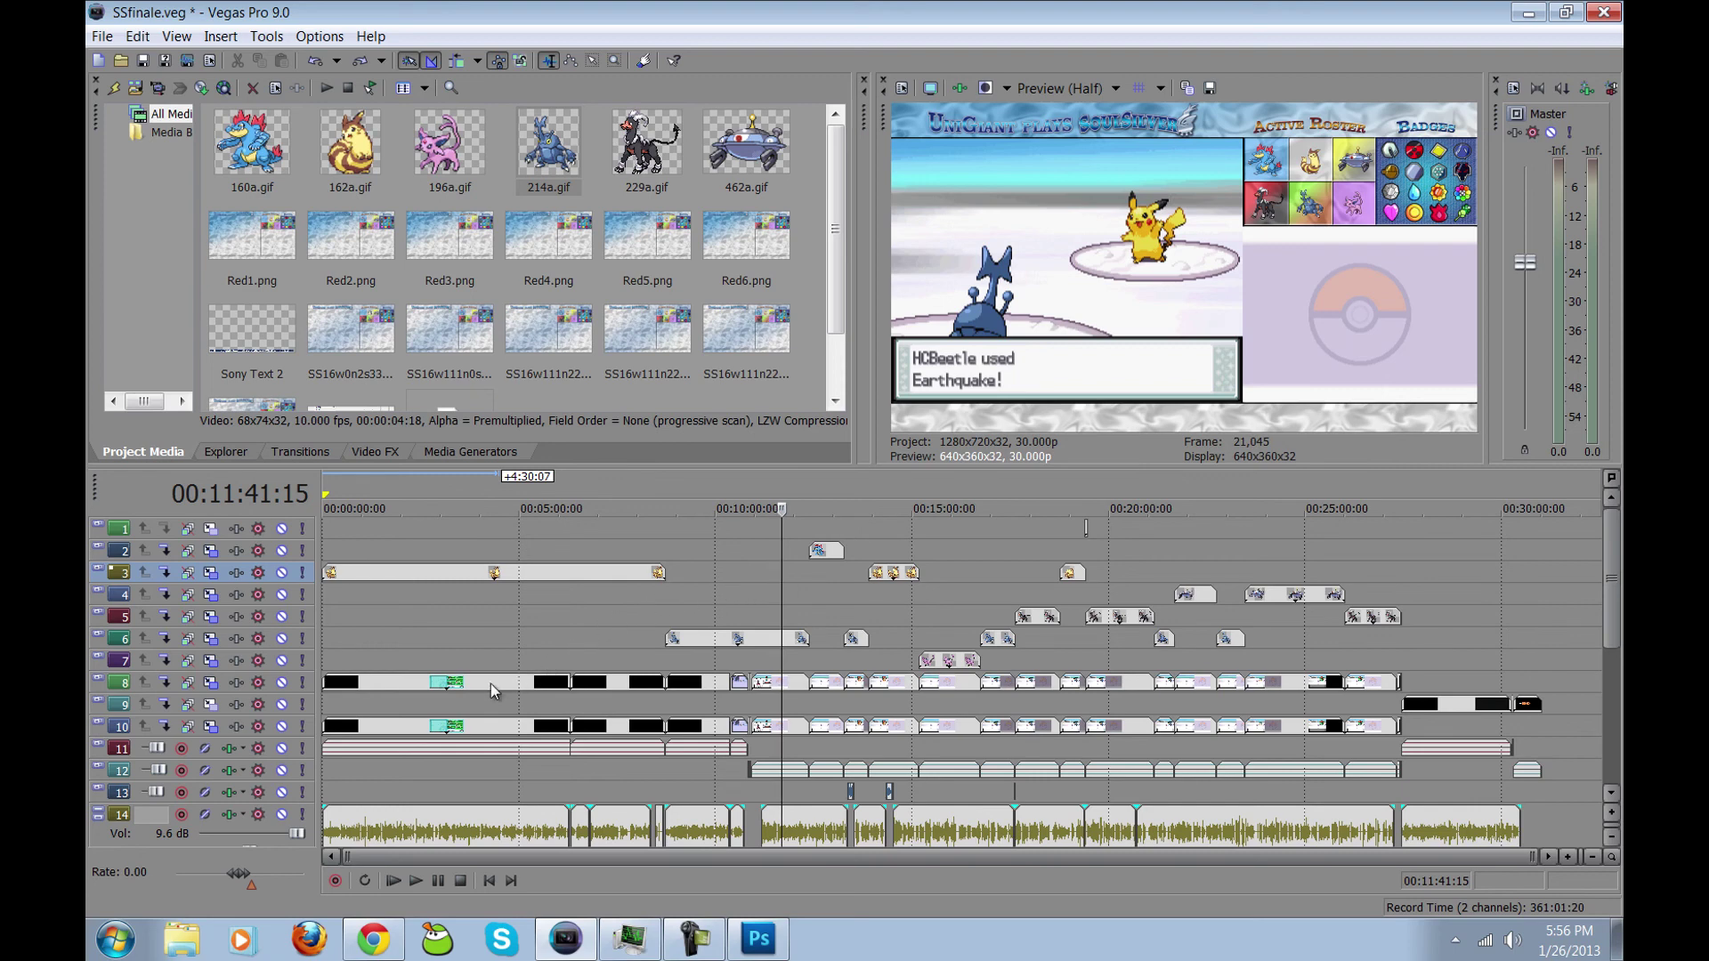
left_click(372, 936)
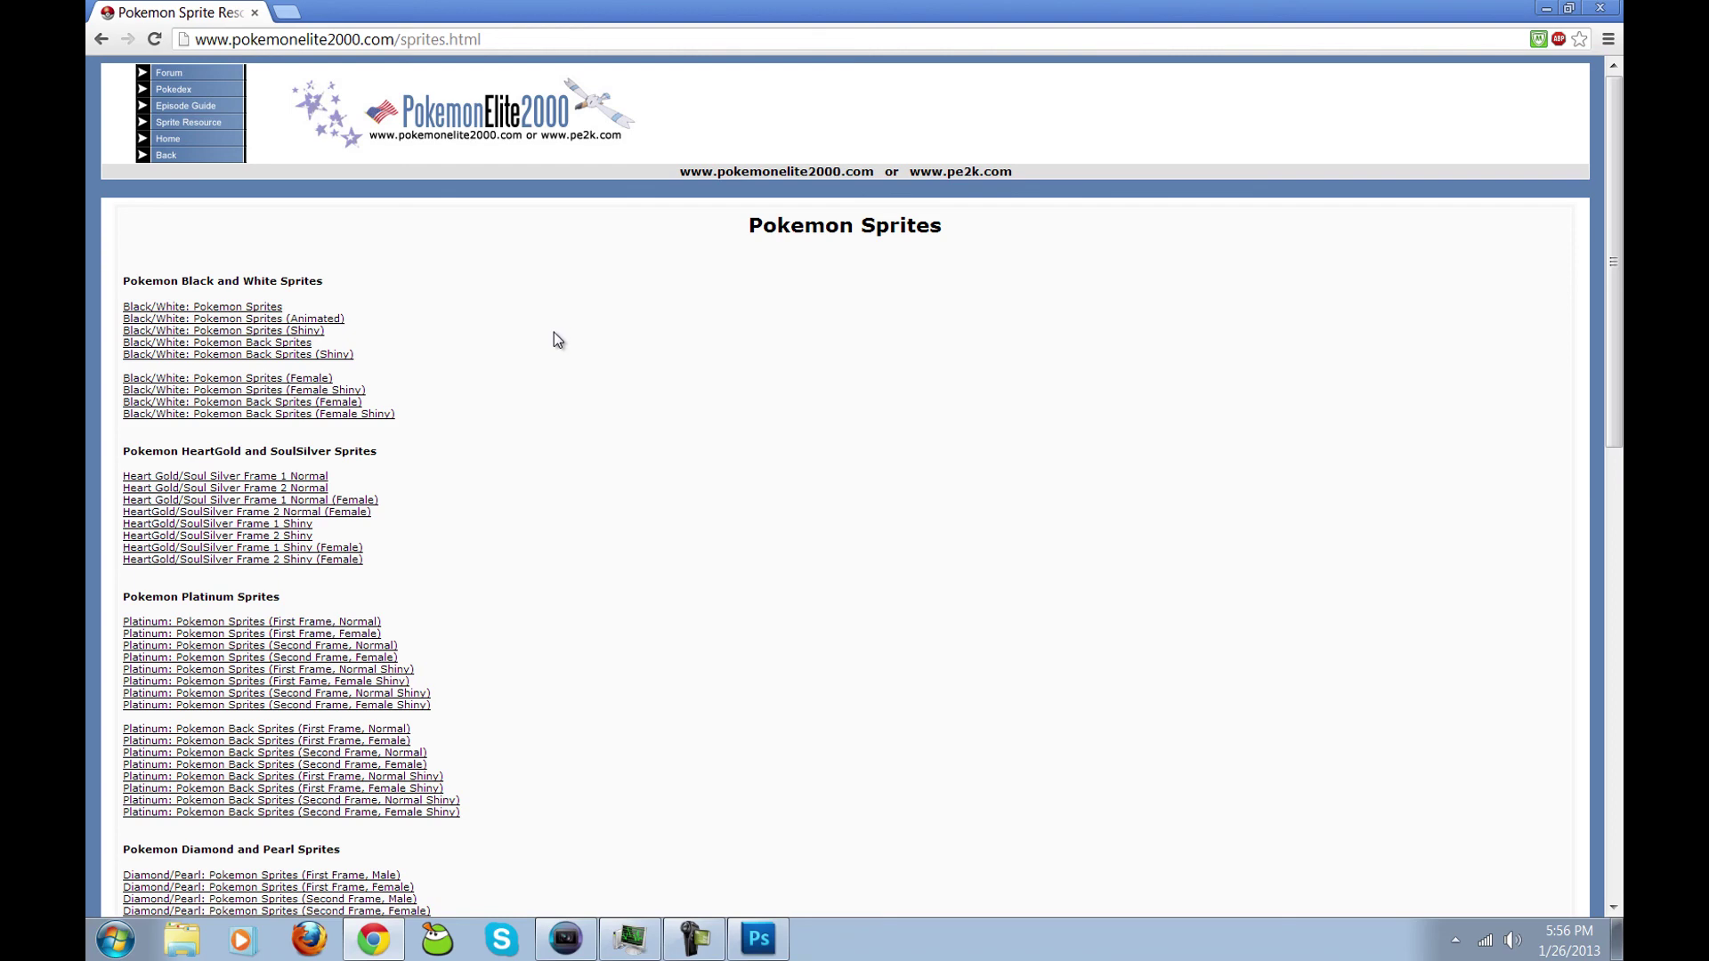
key("alt+Left")
left_click(205, 307)
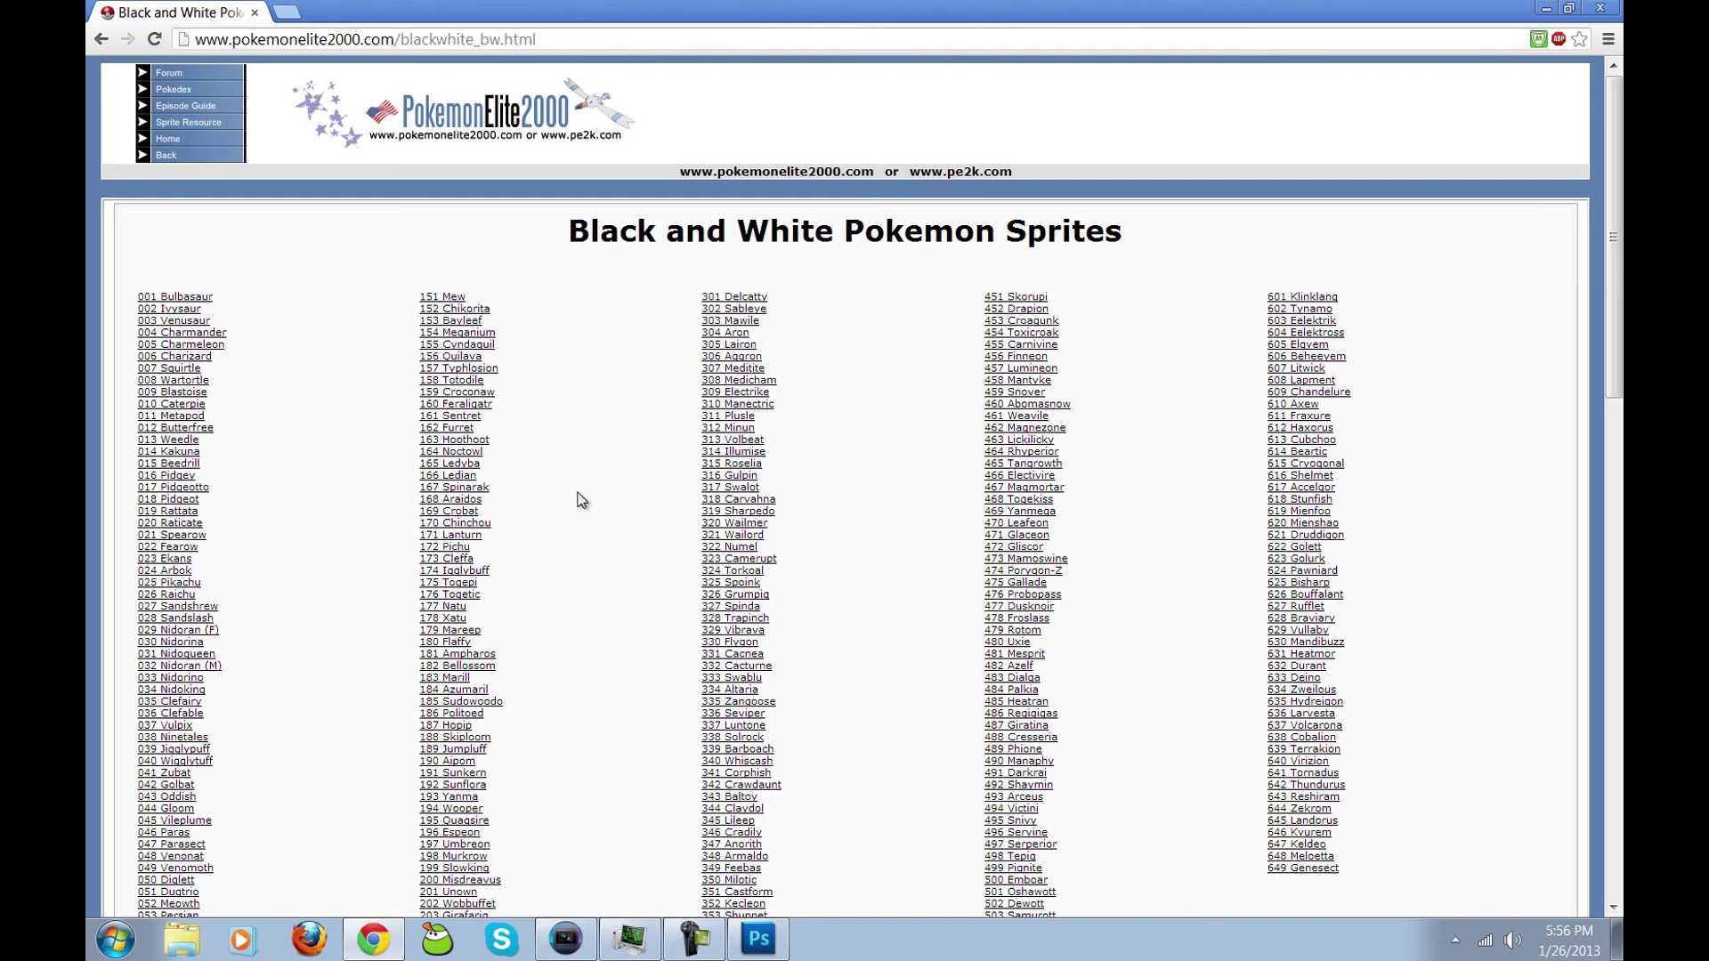
key("alt+Left")
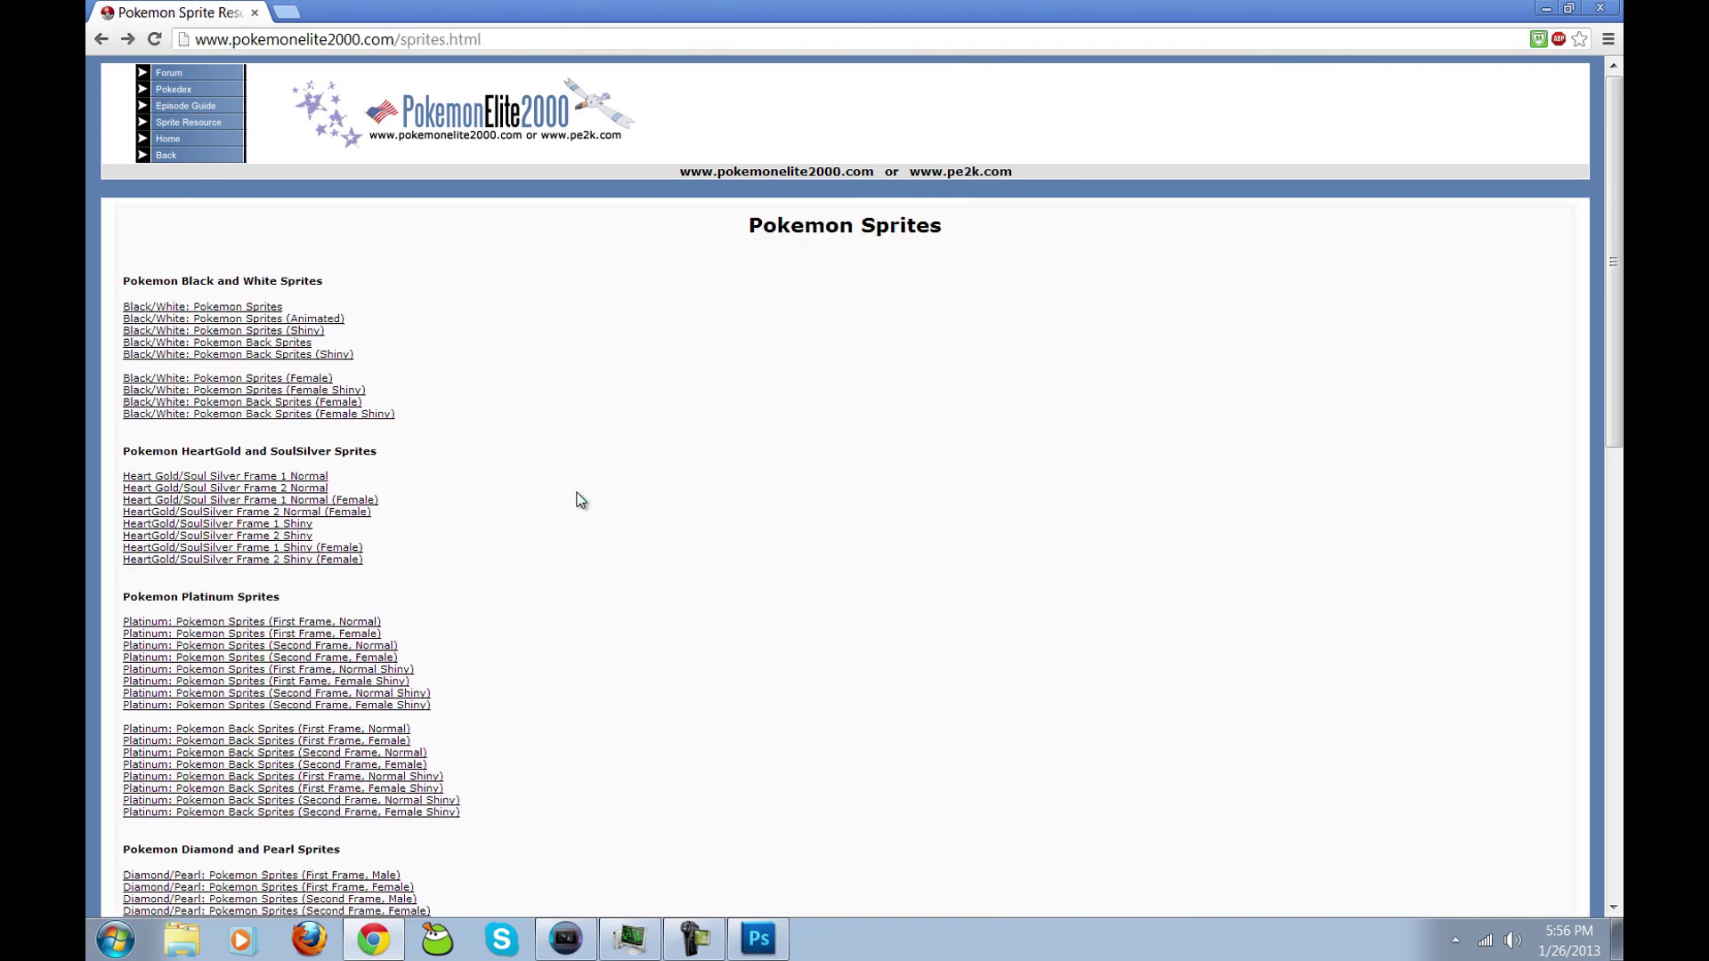
left_click(322, 327)
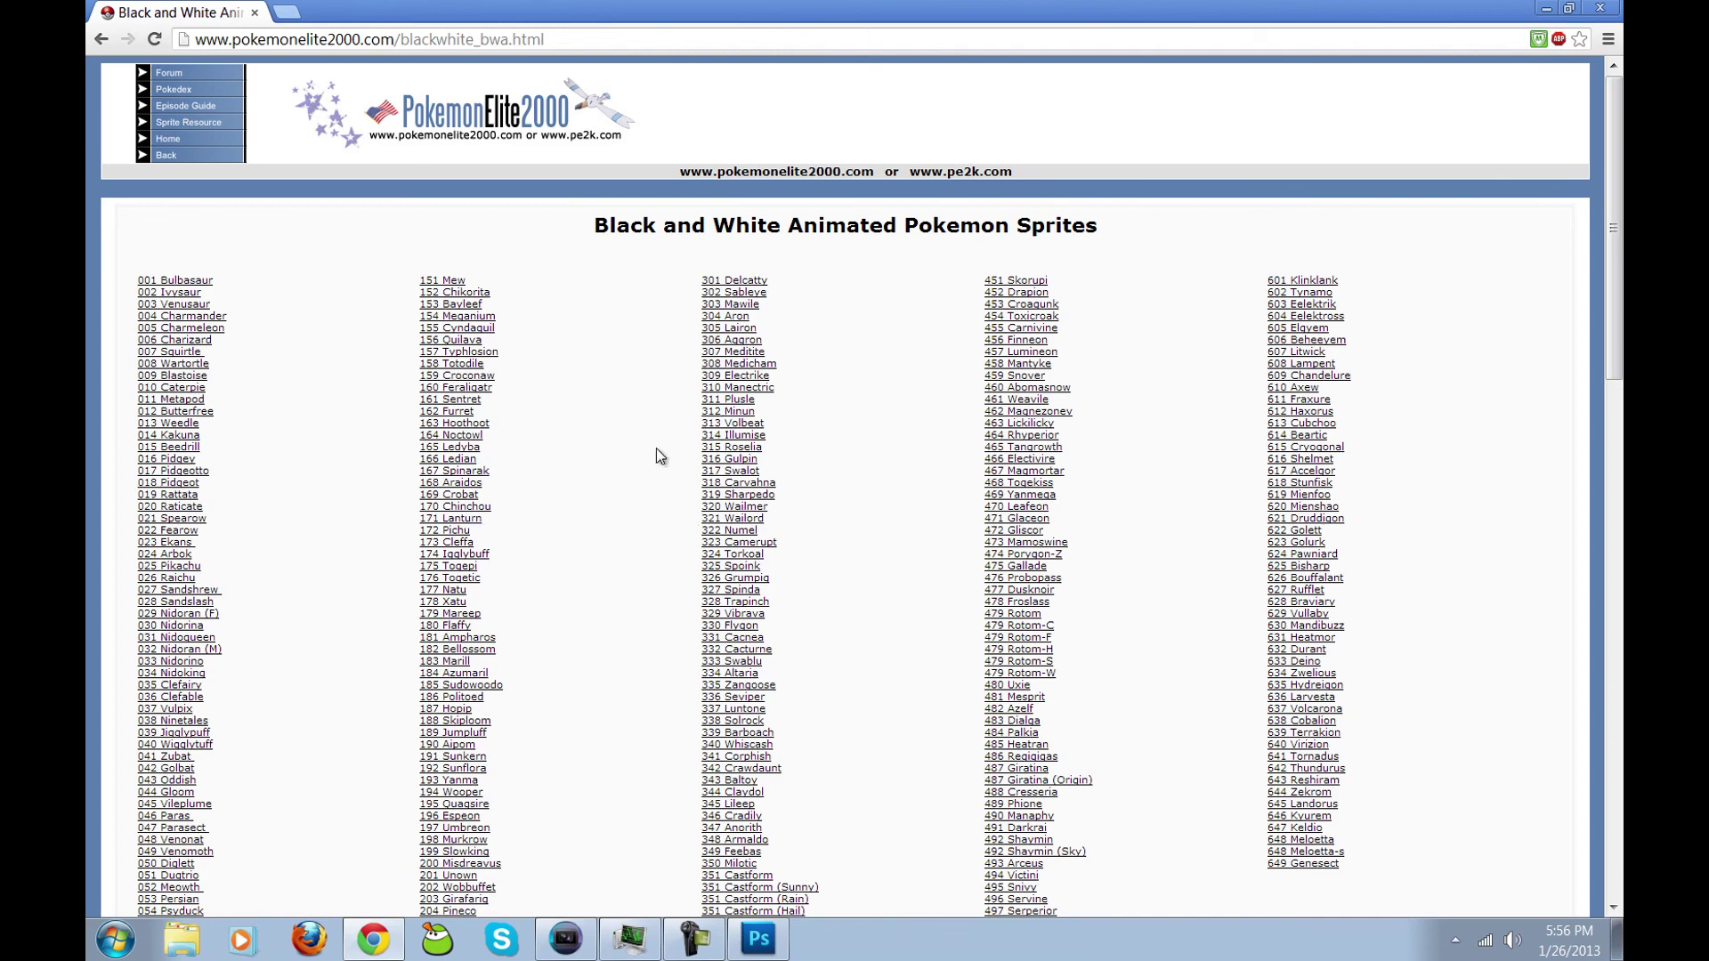
key("alt+Left")
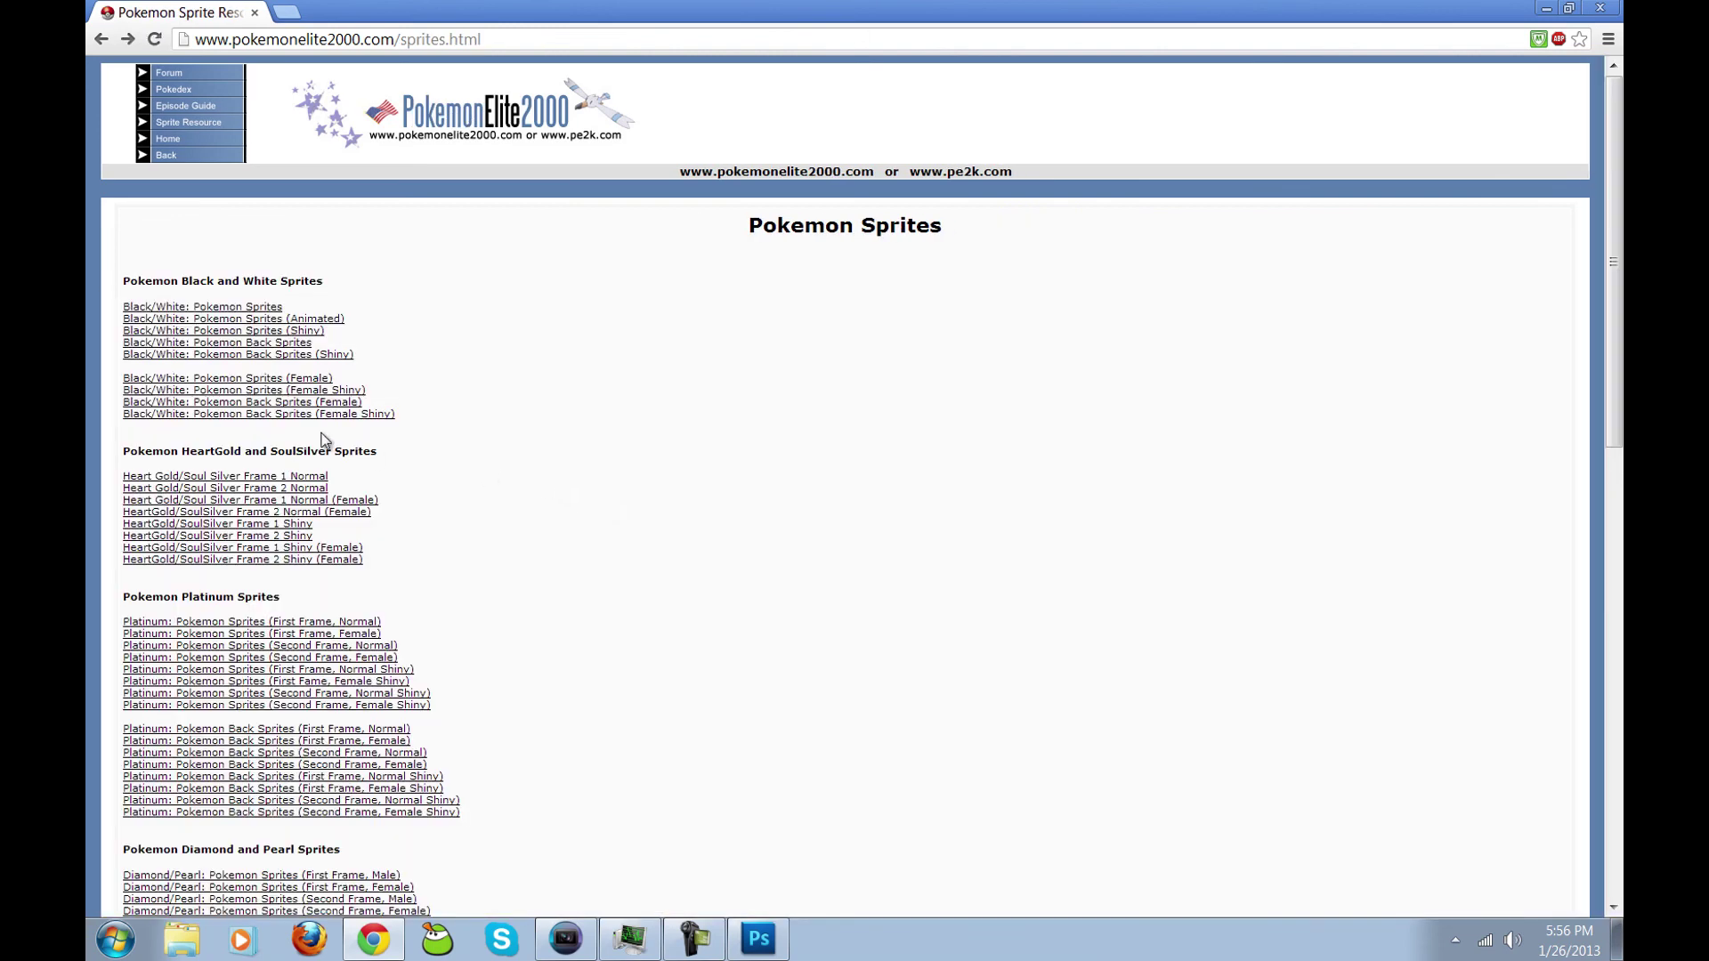
left_click(297, 379)
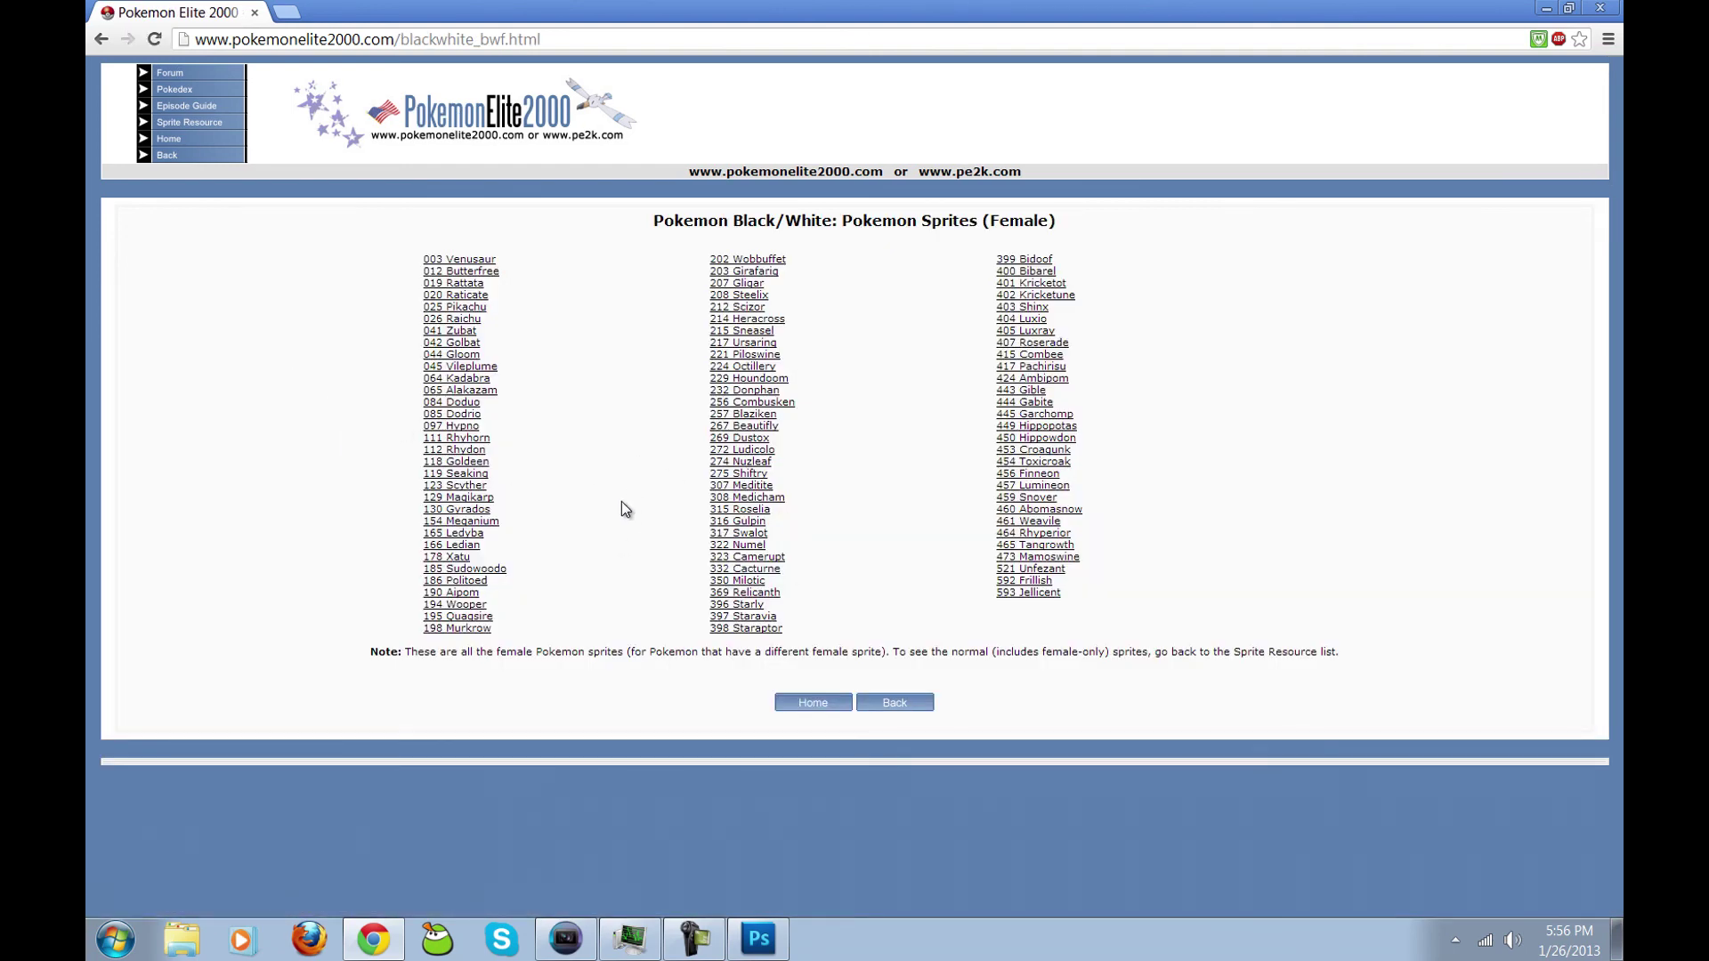
key("alt+Left")
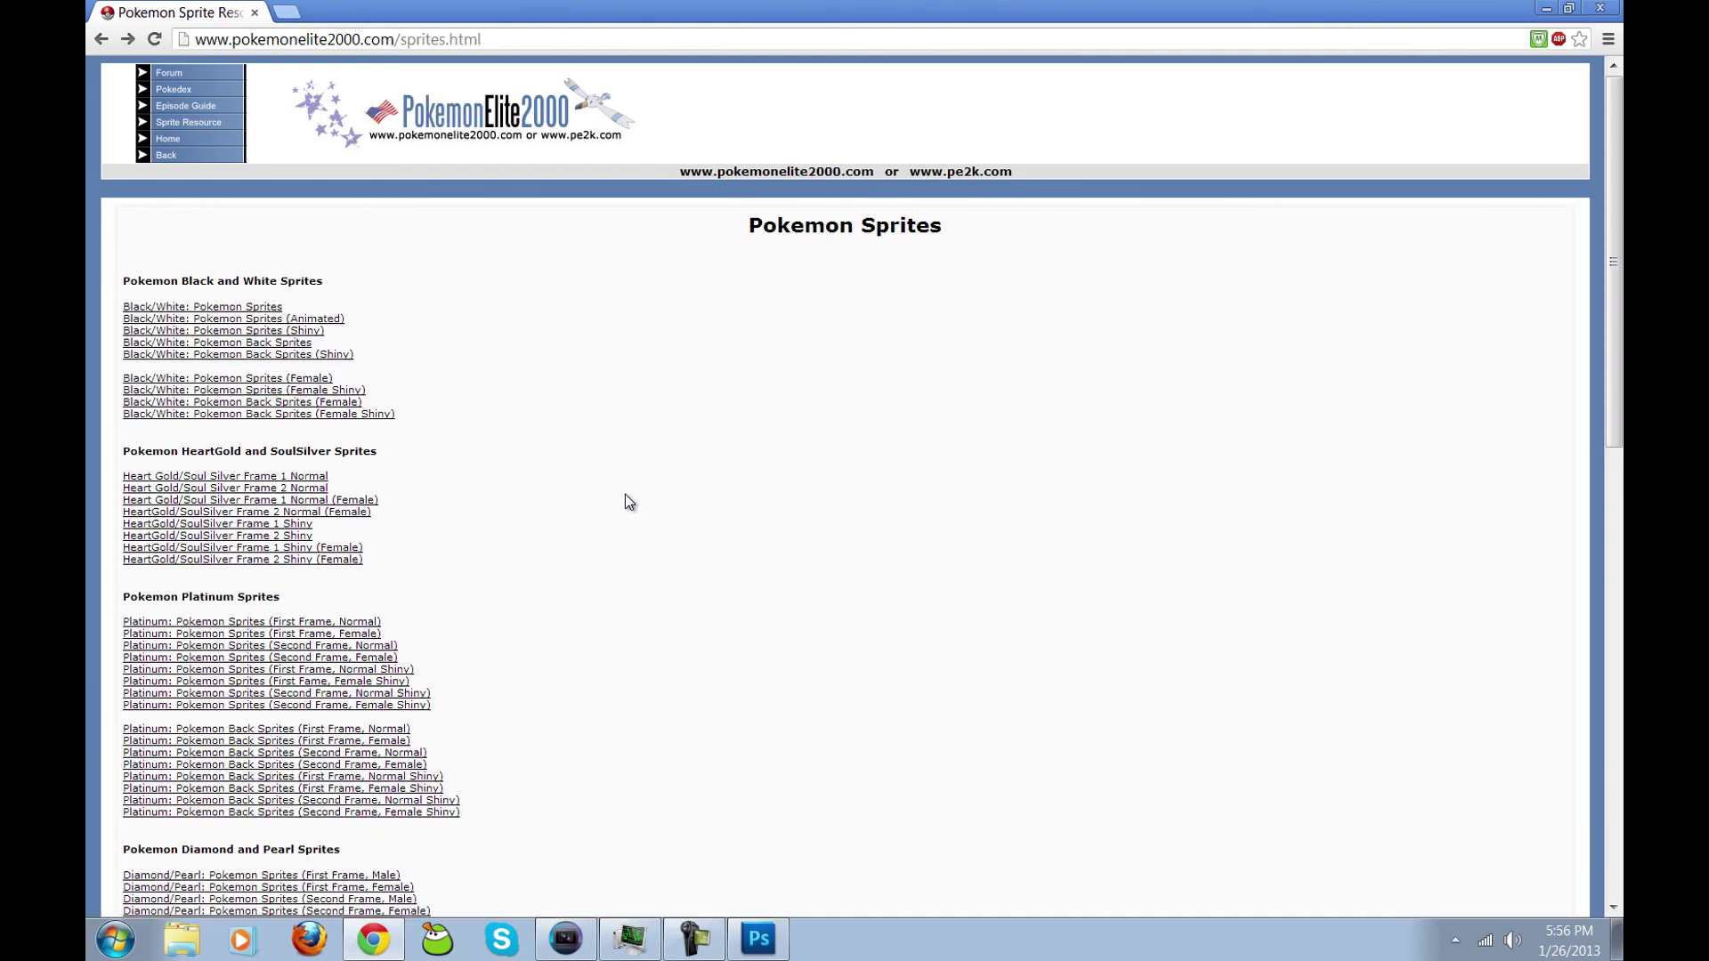
Step: Bring the SSfinale.veg project back to the front at 00:11:41:15
left_click(568, 942)
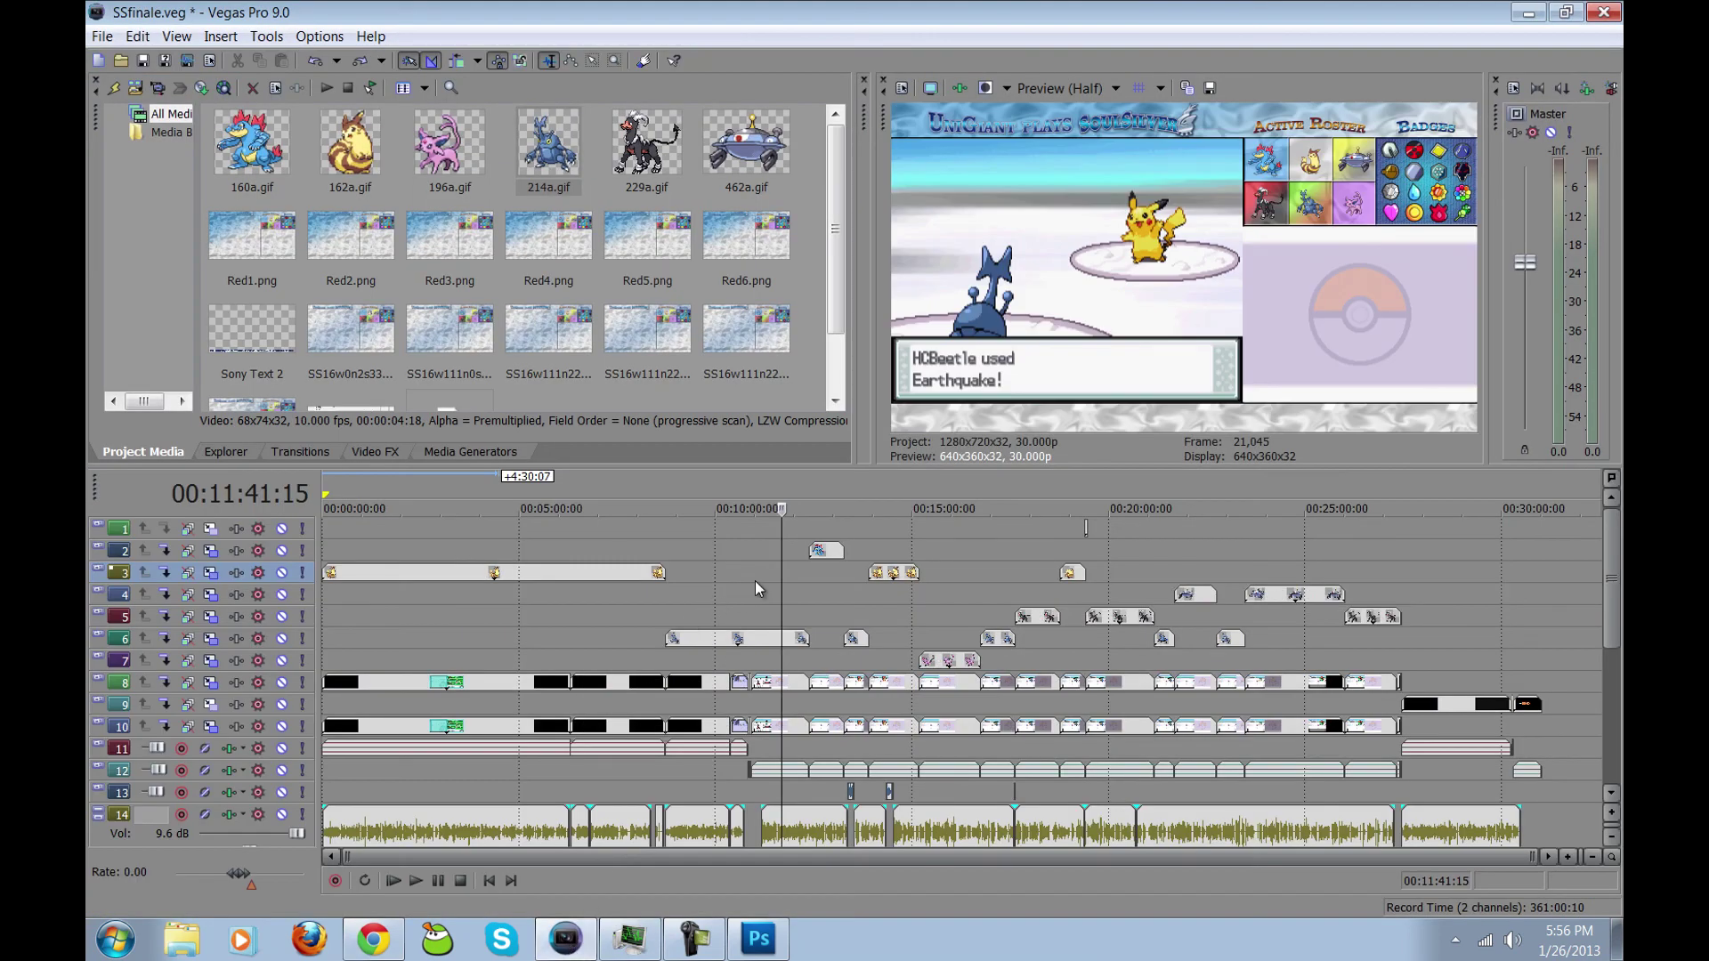